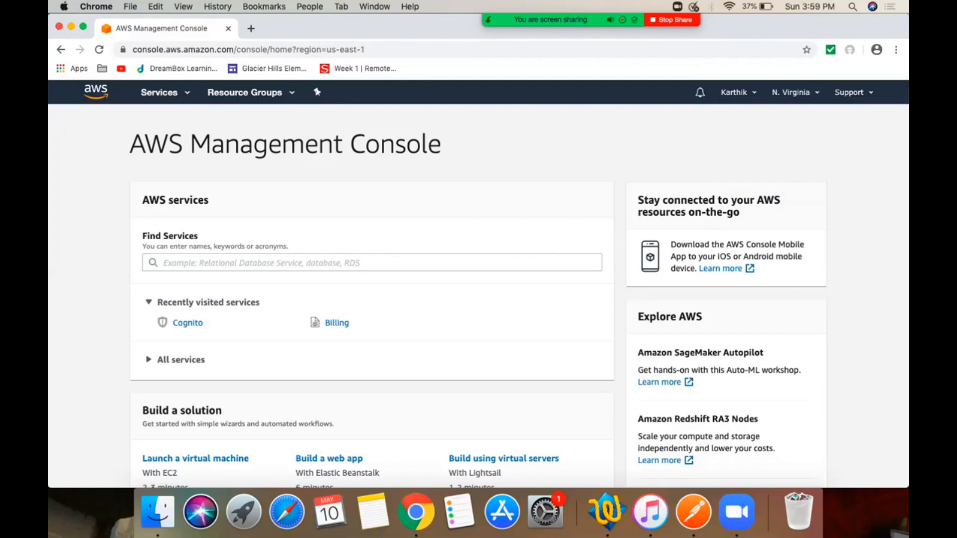
- Create a Cognito user pool named api-test using the default settings
{"action": "left_click", "coordinate": [187, 323]}
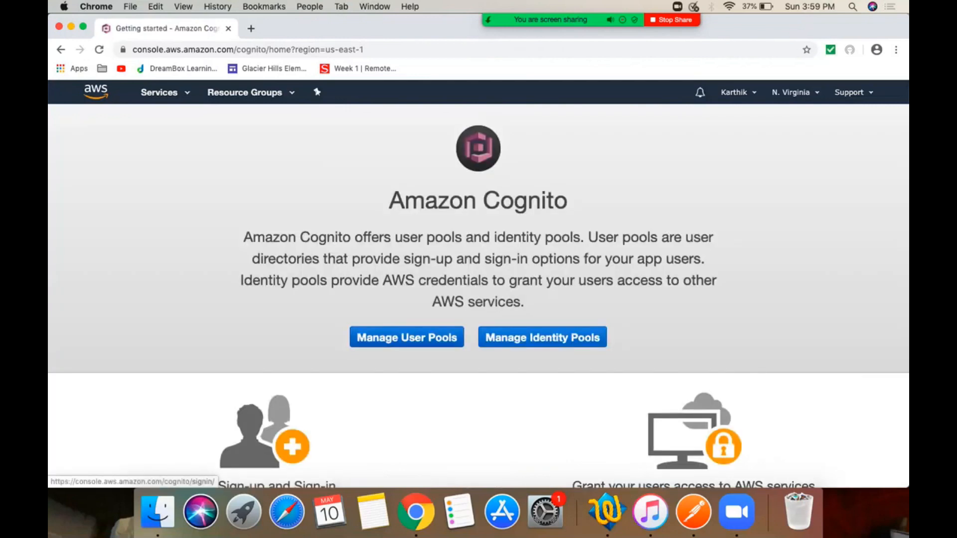
{"action": "left_click", "coordinate": [406, 338]}
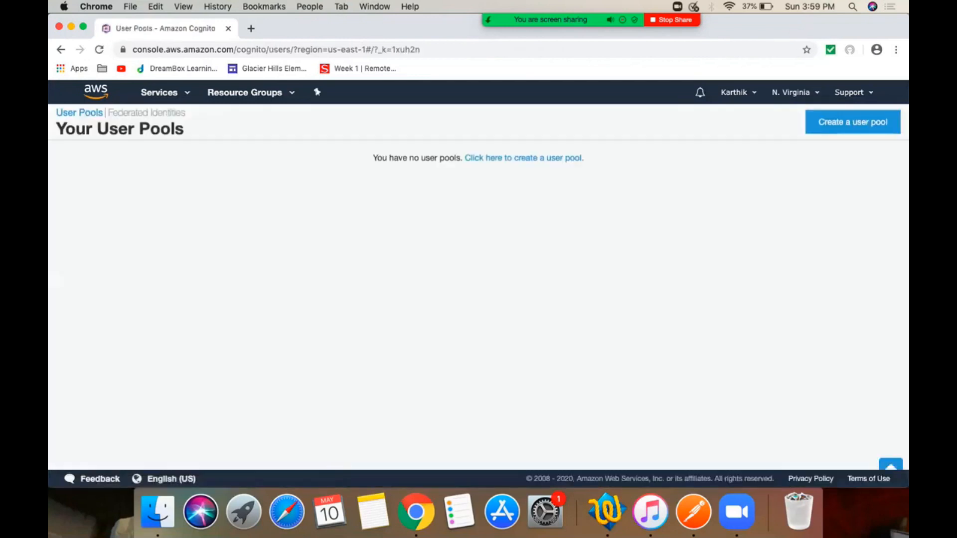
{"action": "left_click", "coordinate": [852, 122]}
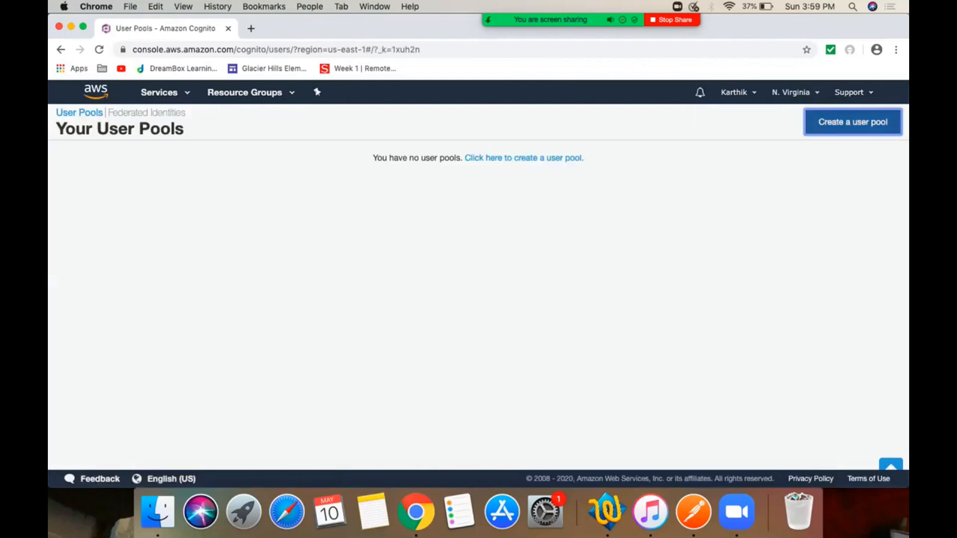
{"action": "left_click", "coordinate": [553, 226]}
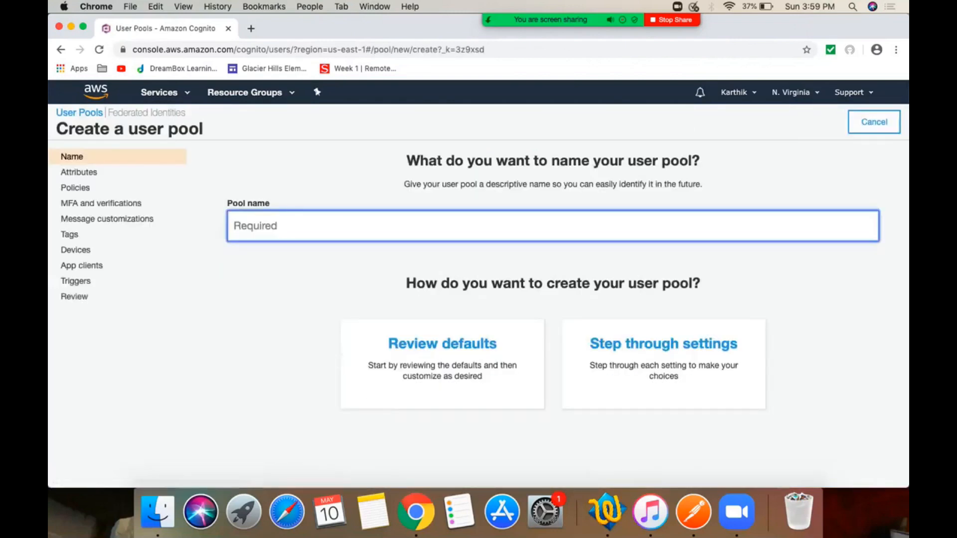
{"action": "type", "text": "api-test"}
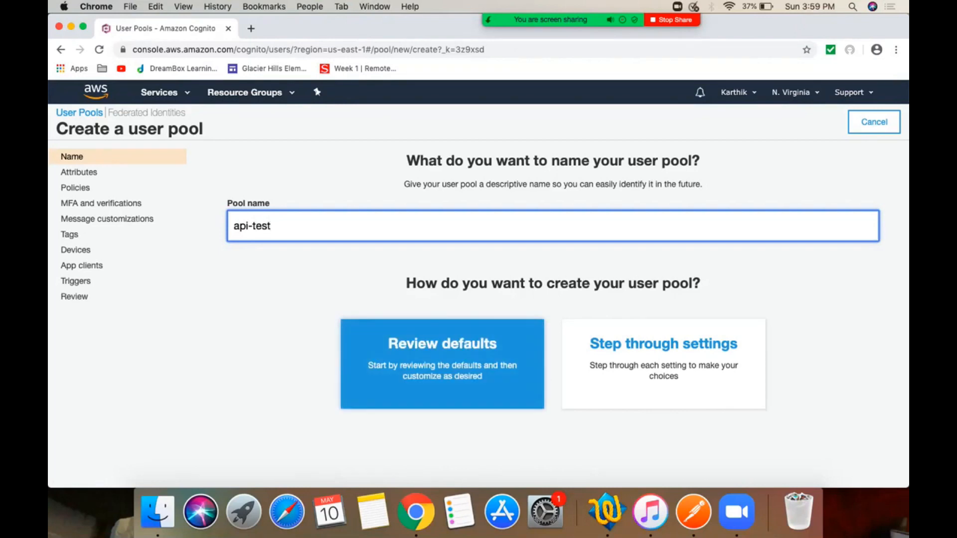
{"action": "left_click", "coordinate": [442, 364]}
{"action": "scroll", "coordinate": [442, 364], "scroll_direction": "down", "scroll_amount": 10}
{"action": "left_click", "coordinate": [552, 418]}
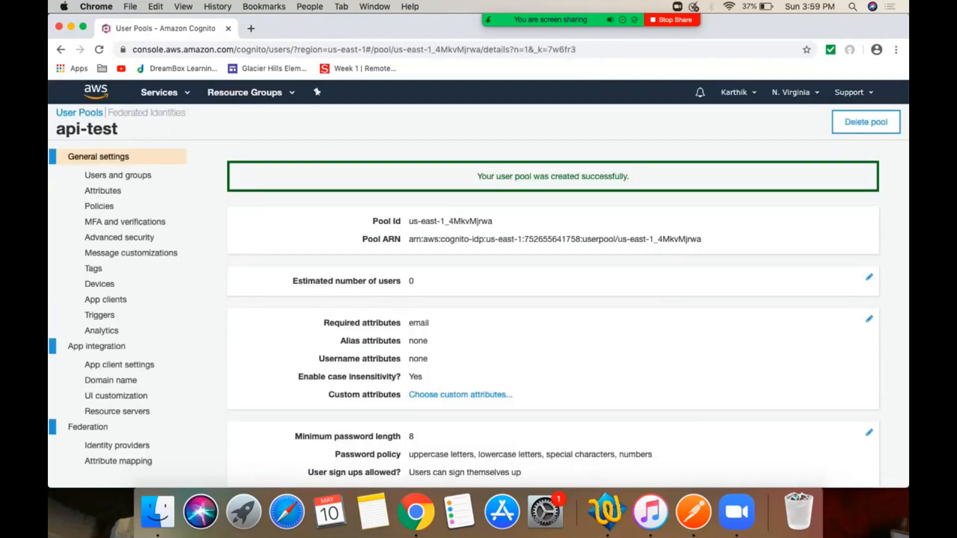
- Enter api-test as the user pool's Amazon Cognito domain prefix and check its availability
{"action": "scroll", "coordinate": [478, 279], "scroll_direction": "down", "scroll_amount": 3}
{"action": "left_click", "coordinate": [111, 263]}
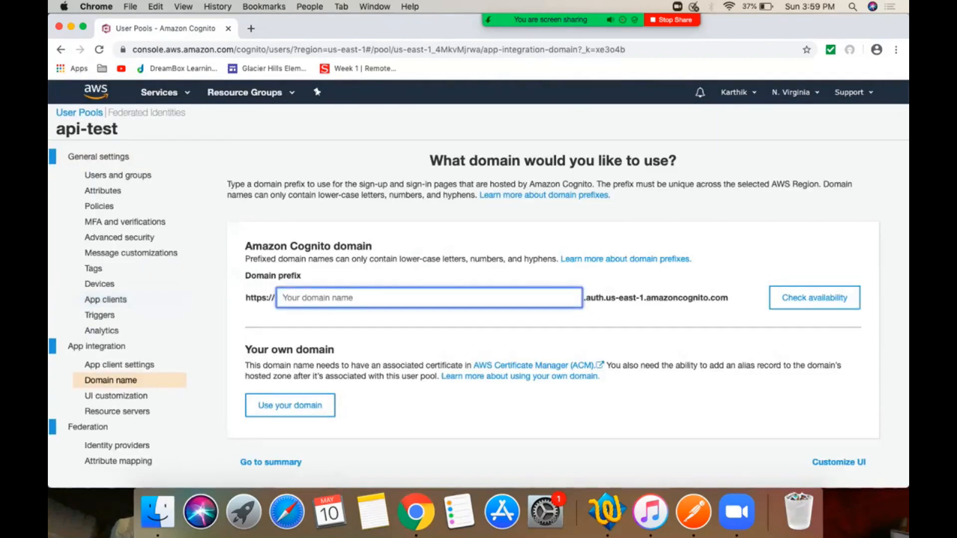
{"action": "type", "text": "api-test"}
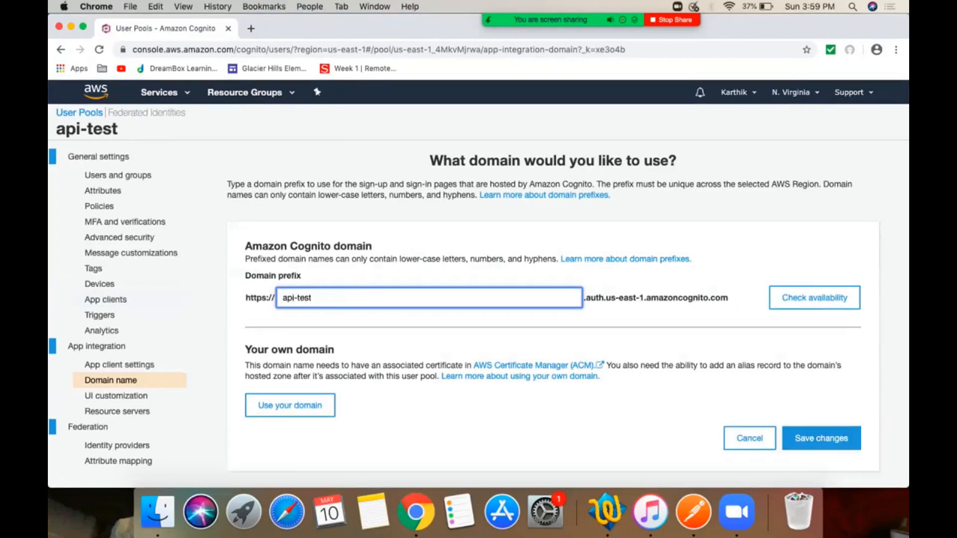
{"action": "left_click", "coordinate": [814, 297]}
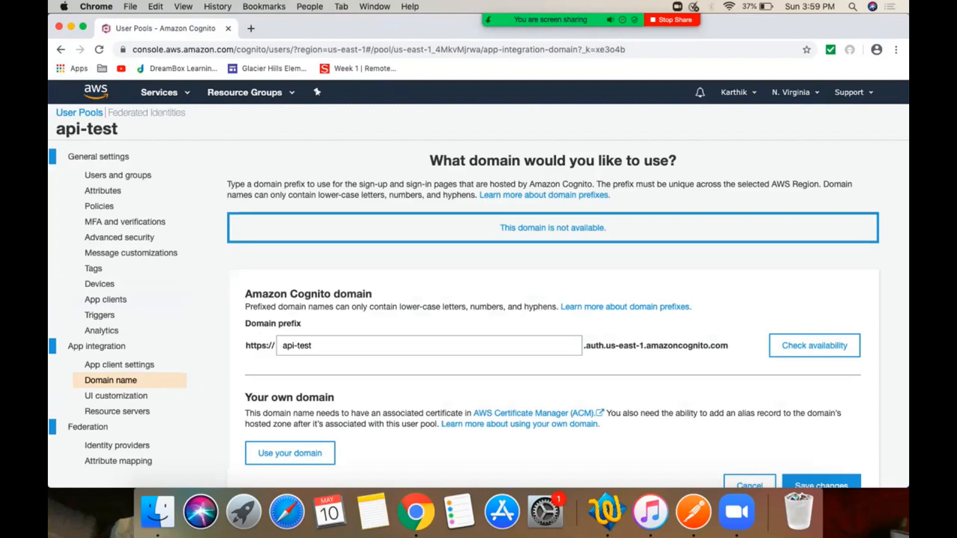
- Change the domain prefix to api-test1, check its availability and save the domain
{"action": "scroll", "coordinate": [478, 283], "scroll_direction": "down", "scroll_amount": 3}
{"action": "left_click", "coordinate": [318, 251]}
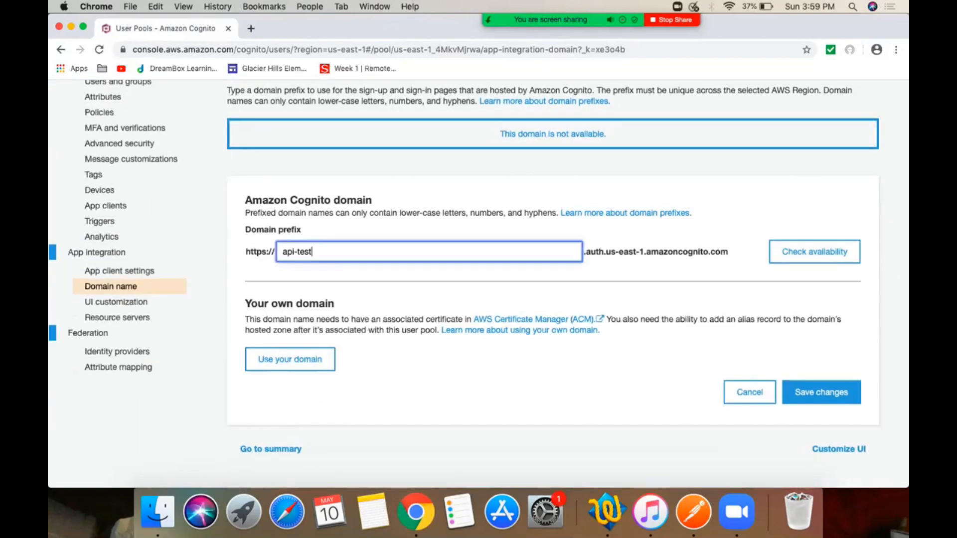
{"action": "type", "text": "1"}
{"action": "left_click", "coordinate": [814, 252]}
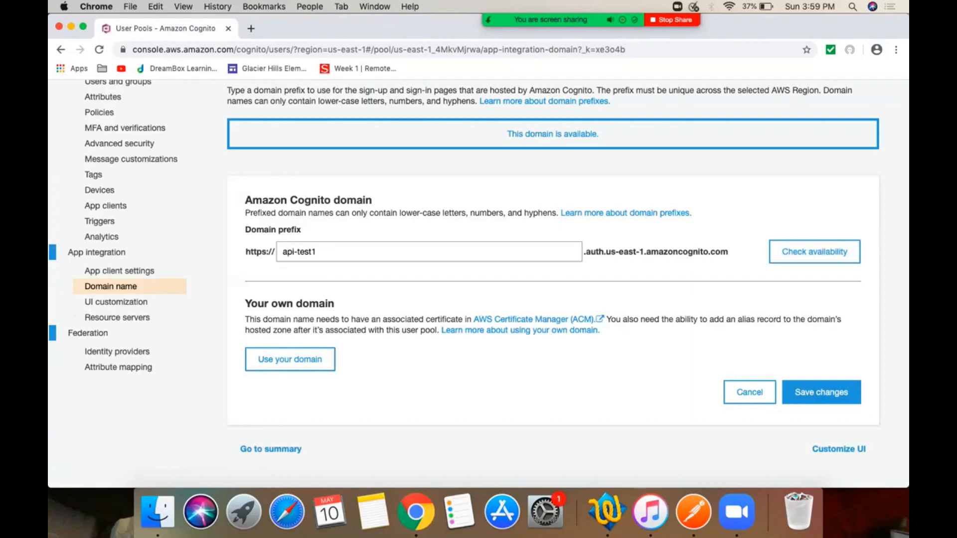
{"action": "left_click", "coordinate": [821, 392]}
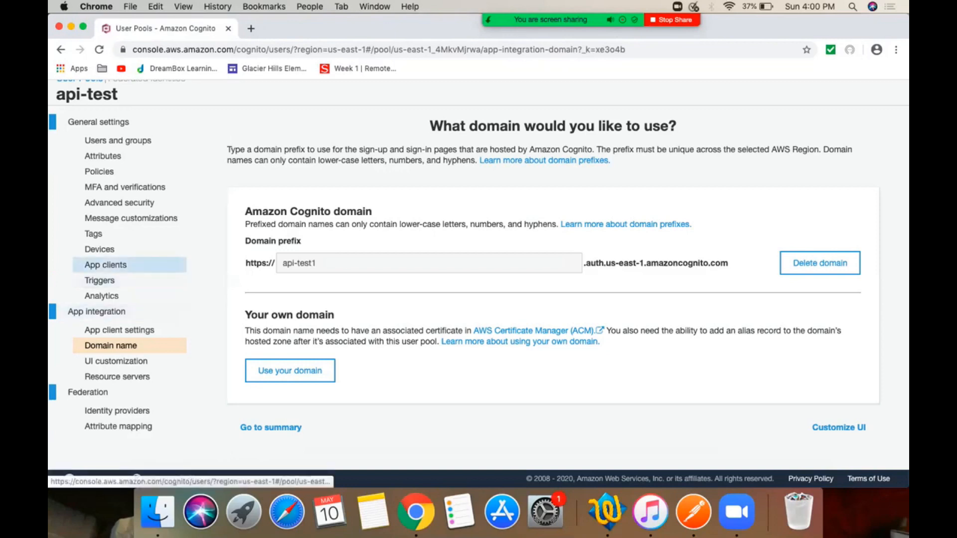
- Add an app client named apiclient to the user pool, keeping the default token, secret and auth flow settings
{"action": "left_click", "coordinate": [105, 264]}
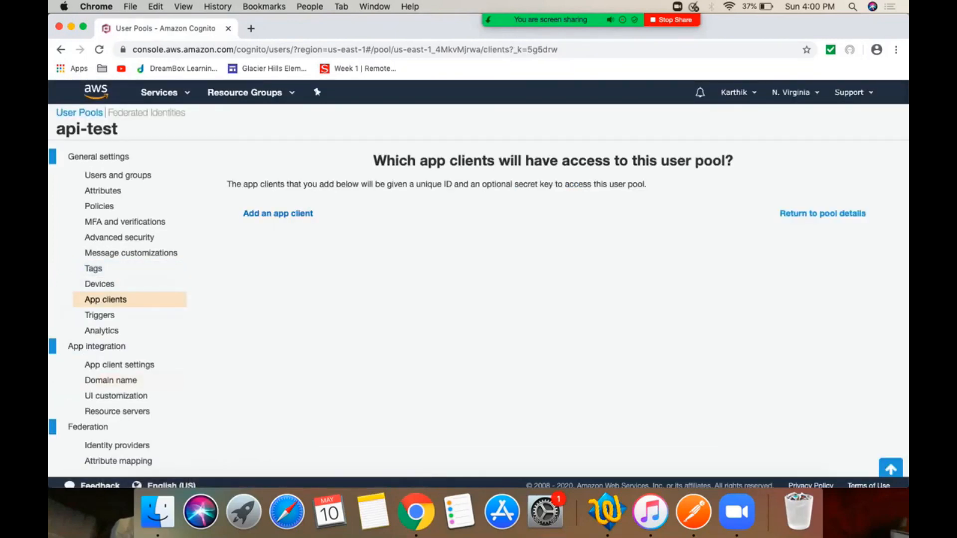
{"action": "left_click", "coordinate": [278, 213]}
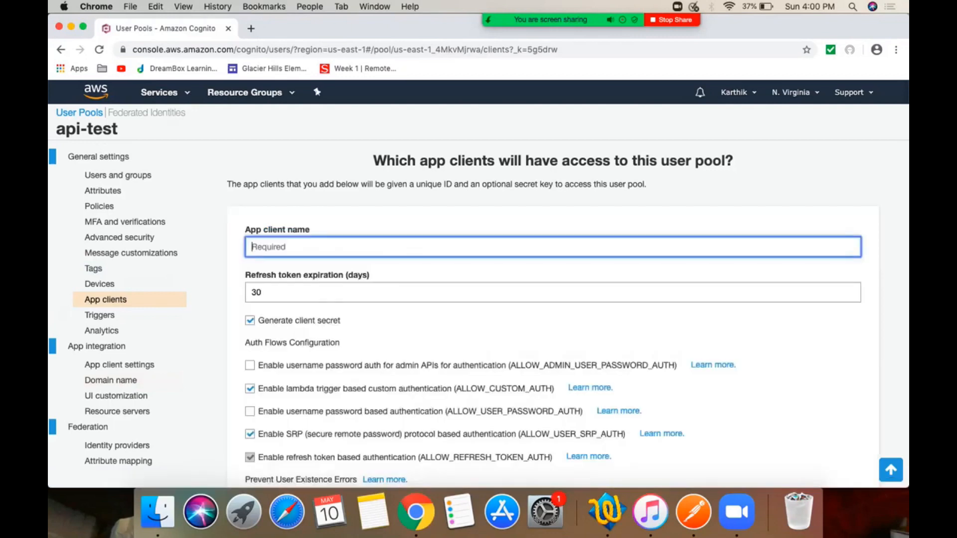
{"action": "type", "text": "apiclient"}
{"action": "scroll", "coordinate": [478, 279], "scroll_direction": "down", "scroll_amount": 5}
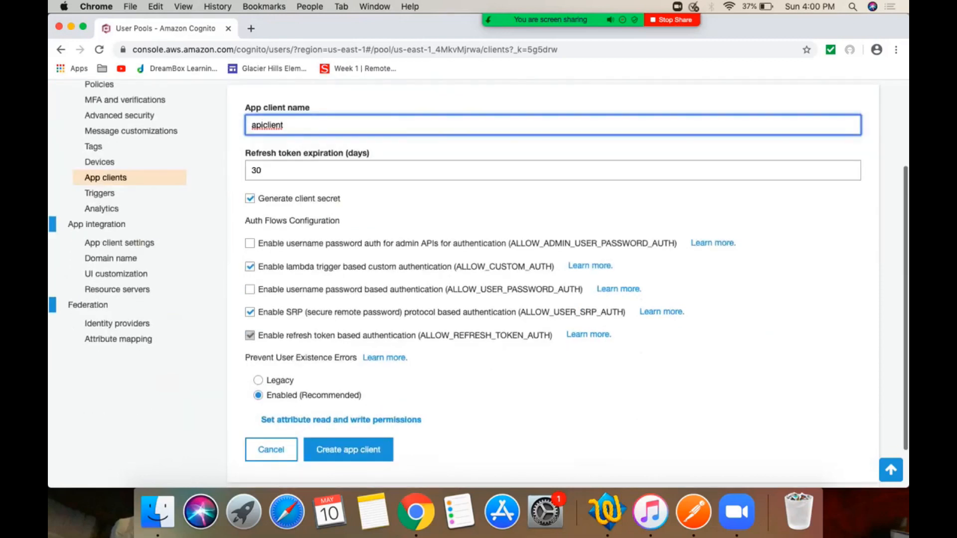
{"action": "left_click", "coordinate": [348, 449]}
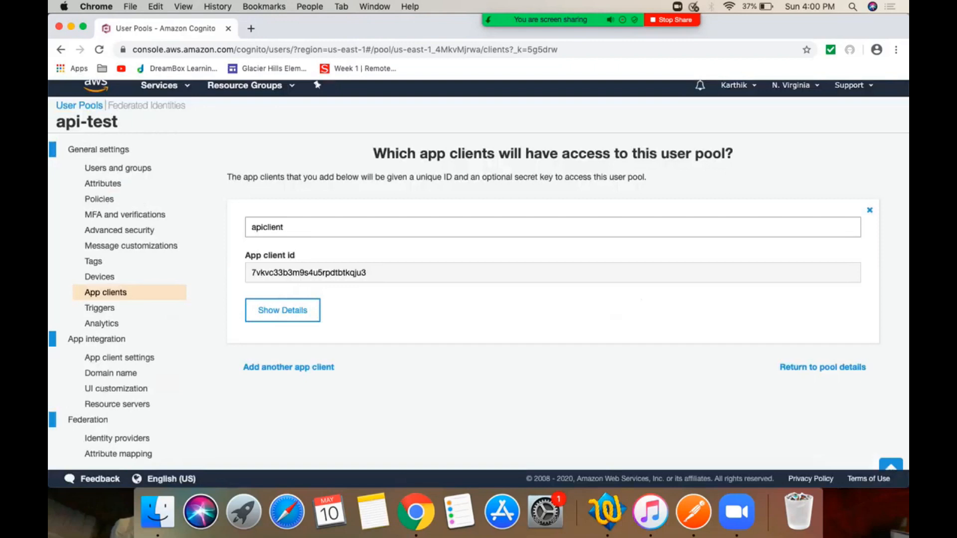
- Show the apiclient app client's details and review its ID, secret and auth flow configuration
{"action": "left_click", "coordinate": [282, 310]}
{"action": "scroll", "coordinate": [478, 279], "scroll_direction": "down", "scroll_amount": 5}
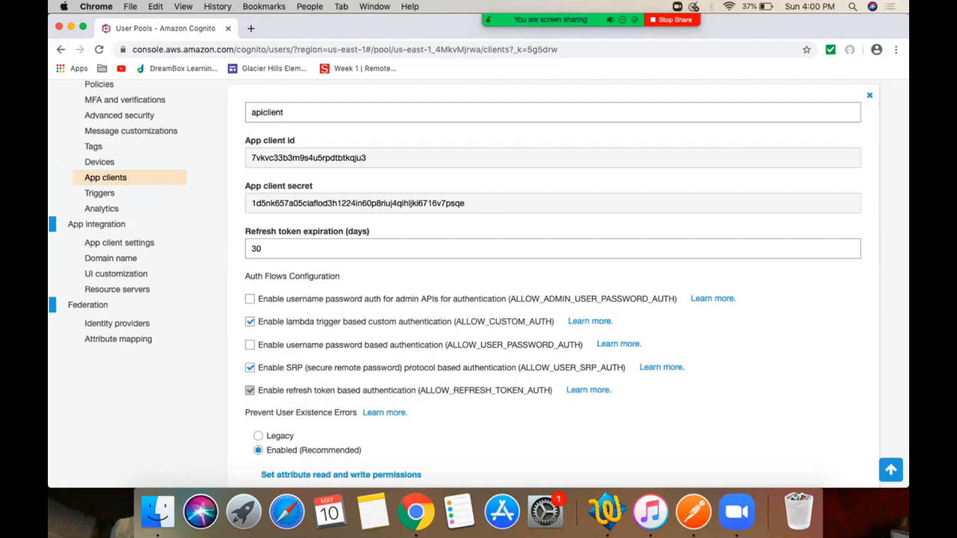
{"action": "scroll", "coordinate": [479, 279], "scroll_direction": "down", "scroll_amount": 3}
{"action": "scroll", "coordinate": [479, 279], "scroll_direction": "up", "scroll_amount": 2}
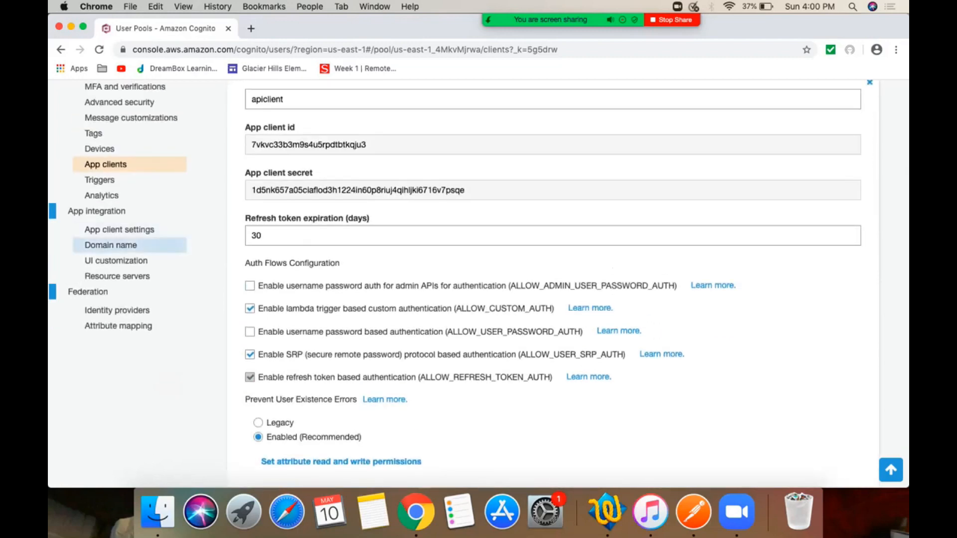
- Add a resource server with the name products and the identifier products
{"action": "left_click", "coordinate": [117, 276]}
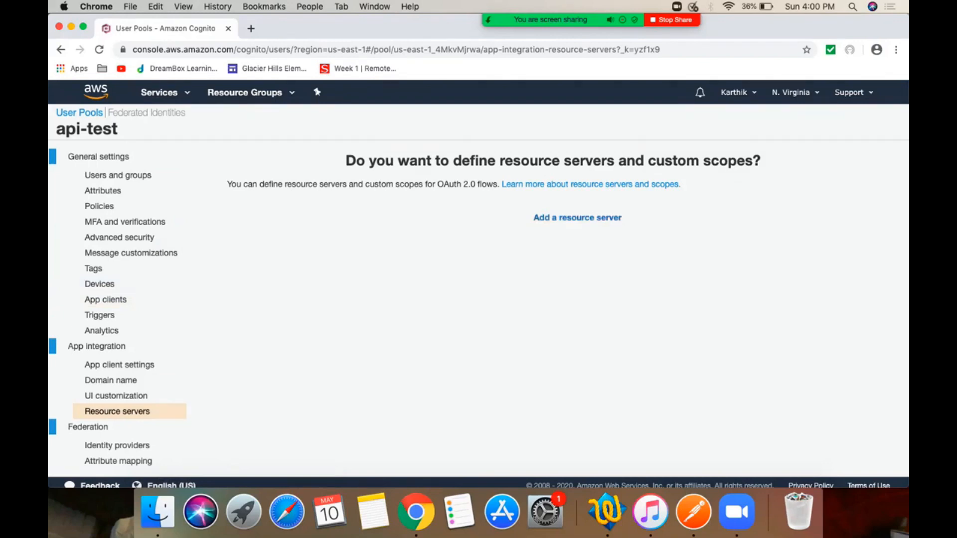
{"action": "left_click", "coordinate": [577, 218]}
{"action": "left_click", "coordinate": [553, 273]}
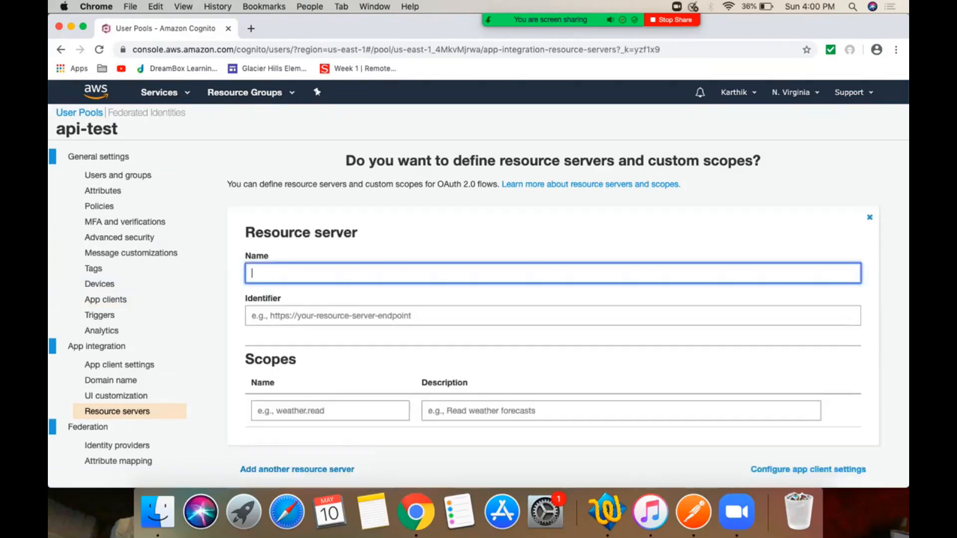
{"action": "type", "text": "products"}
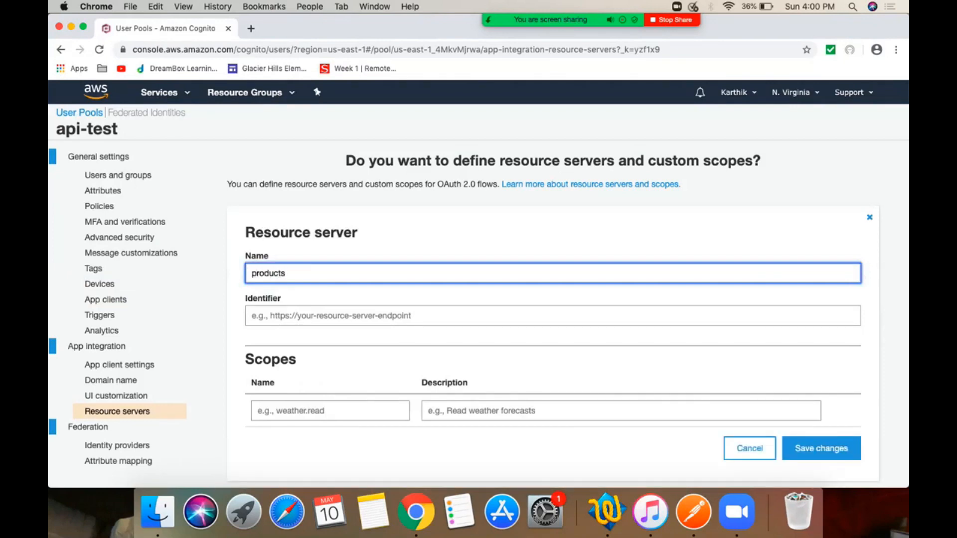
{"action": "key", "text": "Tab"}
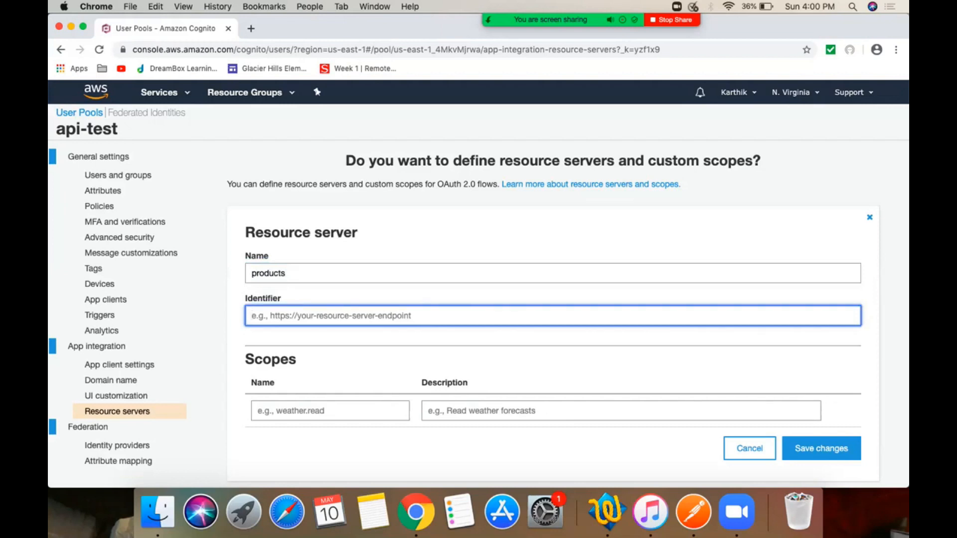
{"action": "type", "text": "products"}
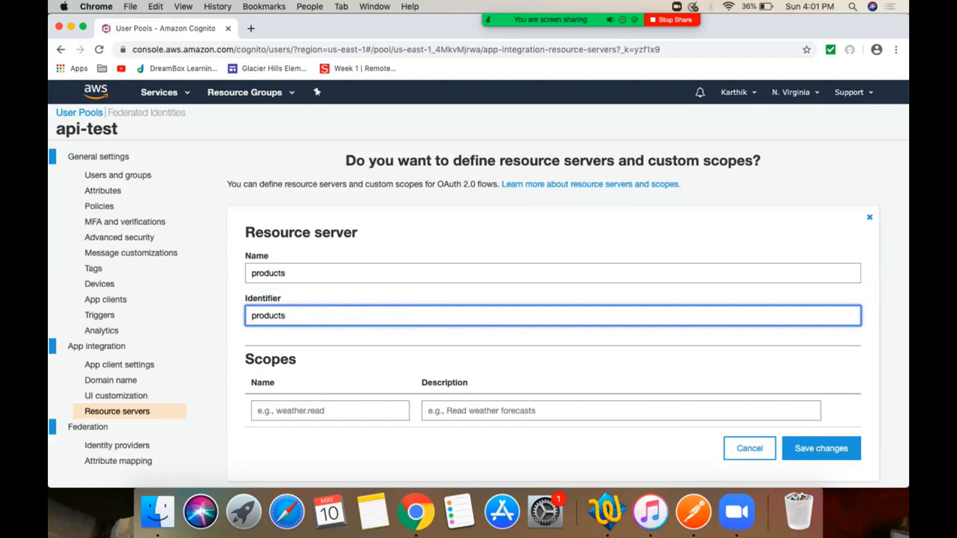
- Add a custom scope named read with the description "Read product details" to the products resource server
{"action": "left_click", "coordinate": [330, 410]}
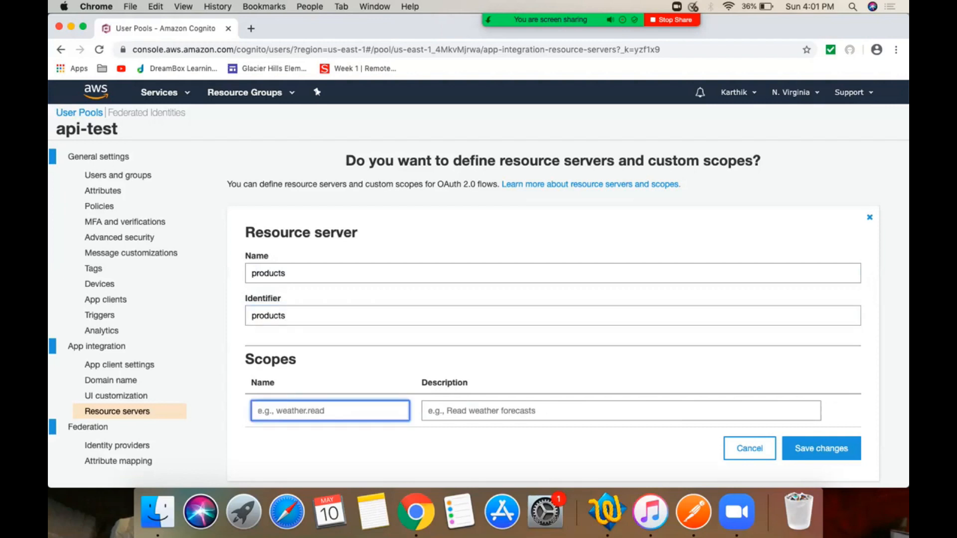
{"action": "type", "text": "read"}
{"action": "key", "text": "Tab"}
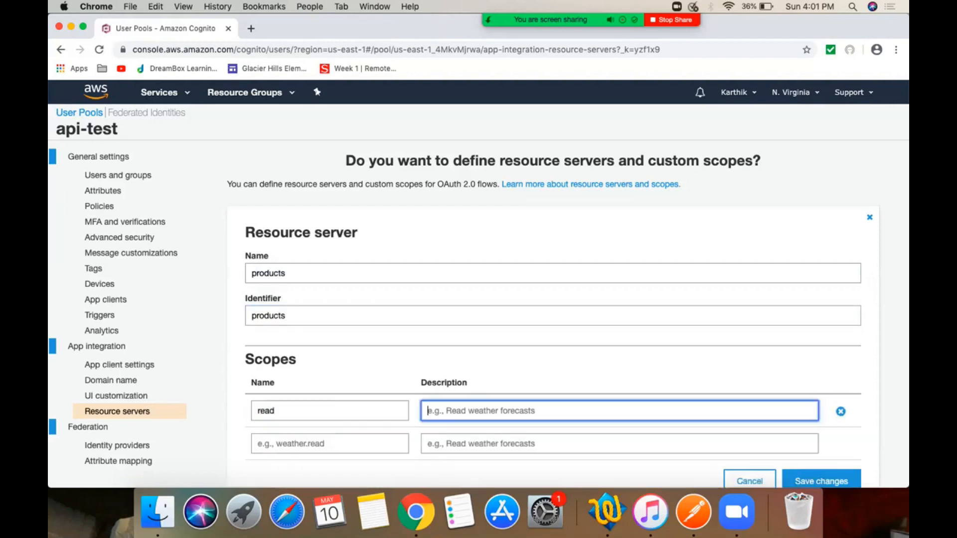
{"action": "type", "text": "Read product details"}
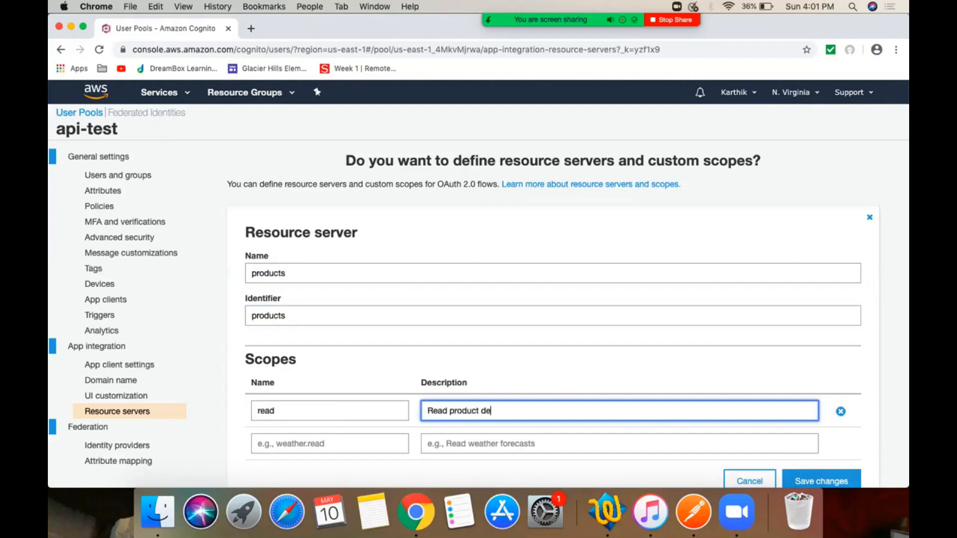
- Add a second scope named update with the description "Update product details"
{"action": "key", "text": "Tab"}
{"action": "key", "text": "Tab"}
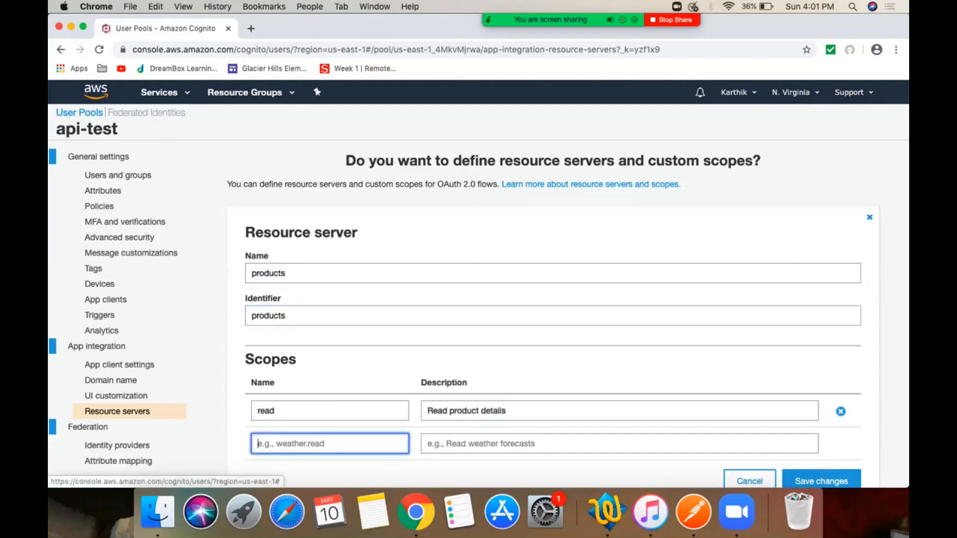
{"action": "type", "text": "update"}
{"action": "key", "text": "Tab"}
{"action": "type", "text": "up"}
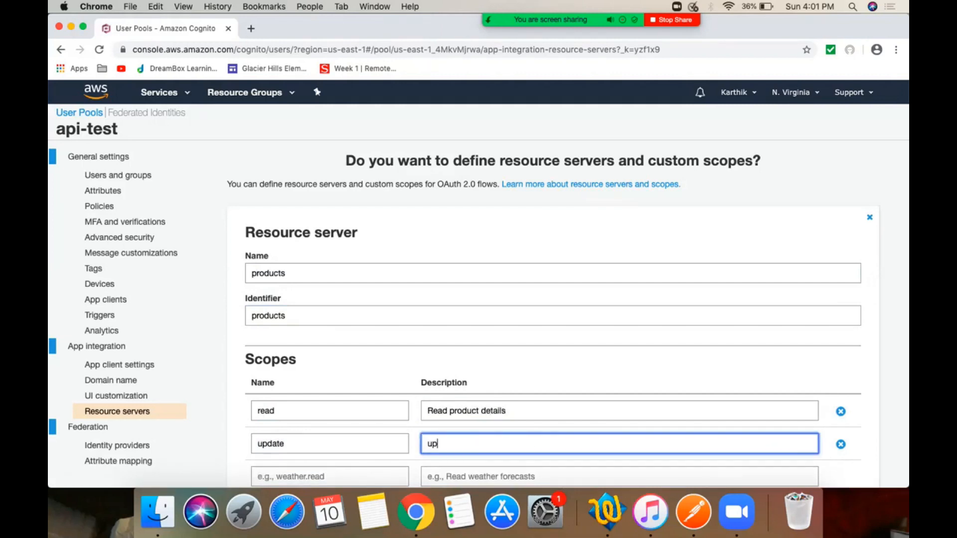
{"action": "key", "text": "BackSpace"}
{"action": "key", "text": "BackSpace"}
{"action": "type", "text": "Update p"}
{"action": "key", "text": "BackSpace"}
{"action": "type", "text": "product details"}
- Add a third scope named delete with the description "Delete product details" and save the resource server
{"action": "key", "text": "Tab"}
{"action": "key", "text": "Tab"}
{"action": "type", "text": "delete"}
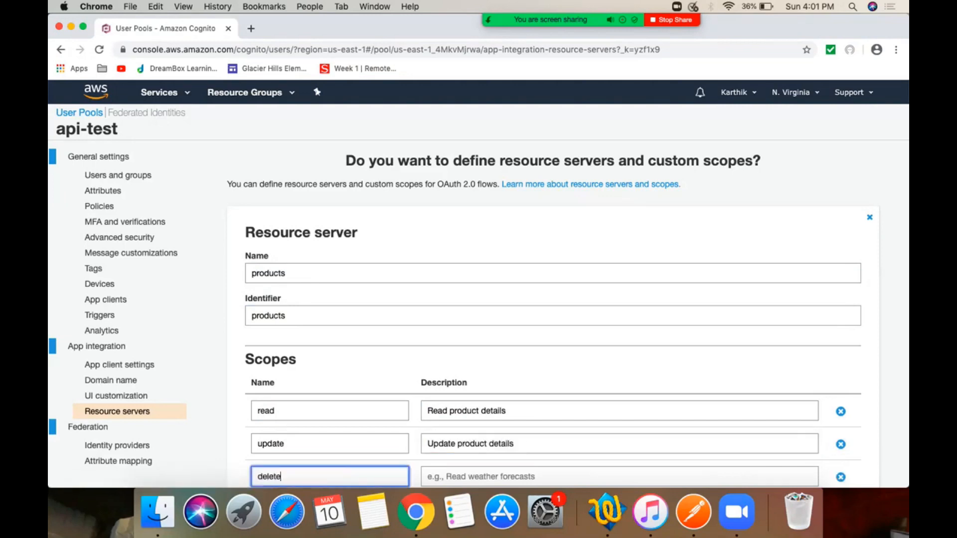
{"action": "key", "text": "Tab"}
{"action": "type", "text": "del"}
{"action": "key", "text": "BackSpace"}
{"action": "key", "text": "BackSpace"}
{"action": "key", "text": "BackSpace"}
{"action": "type", "text": "Delete product details"}
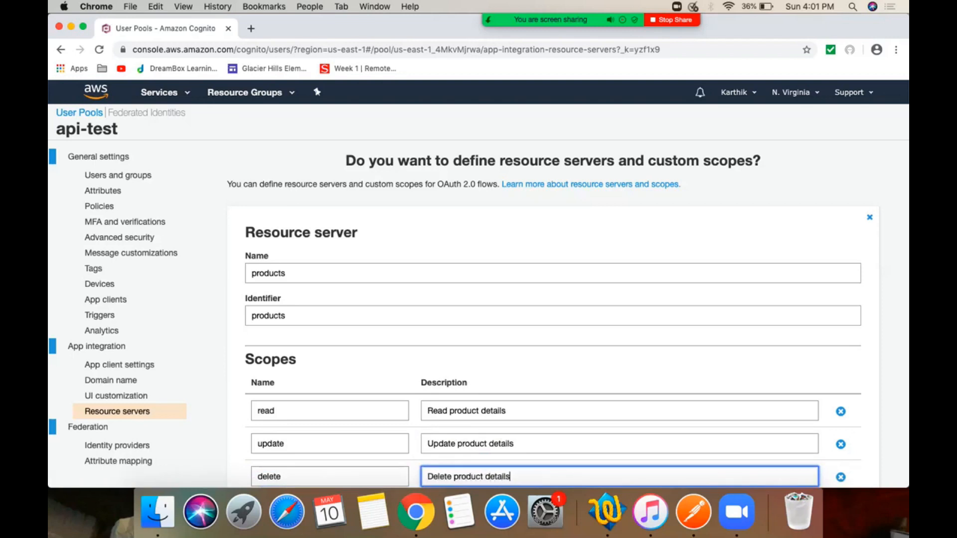
{"action": "scroll", "coordinate": [478, 283], "scroll_direction": "down", "scroll_amount": 4}
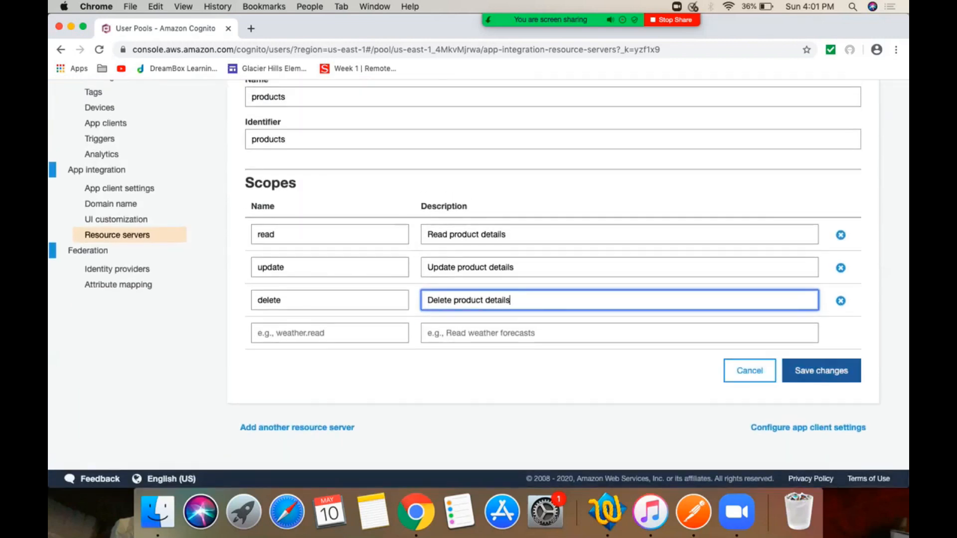
{"action": "left_click", "coordinate": [821, 370]}
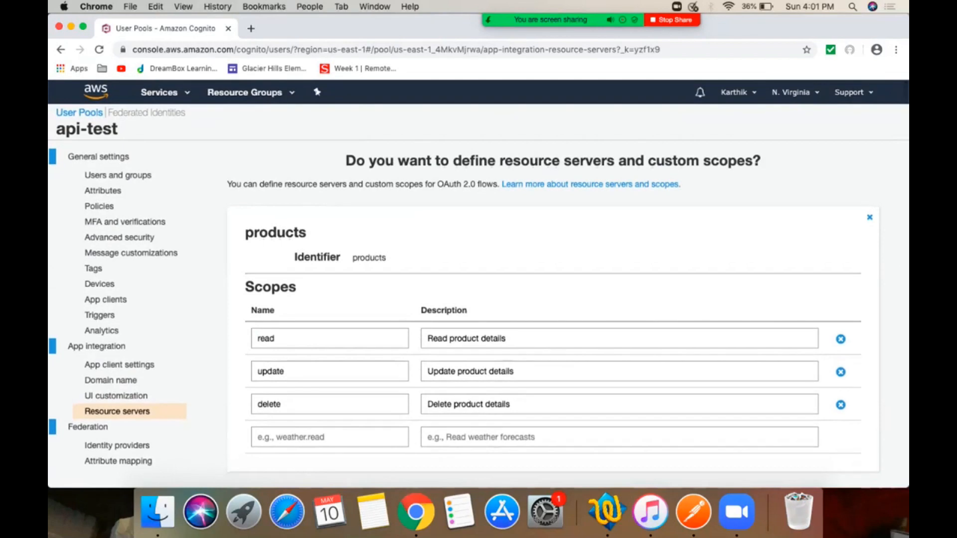
- Go to the app client settings and enable all identity providers for the apiclient app client
{"action": "scroll", "coordinate": [478, 284], "scroll_direction": "down", "scroll_amount": 3}
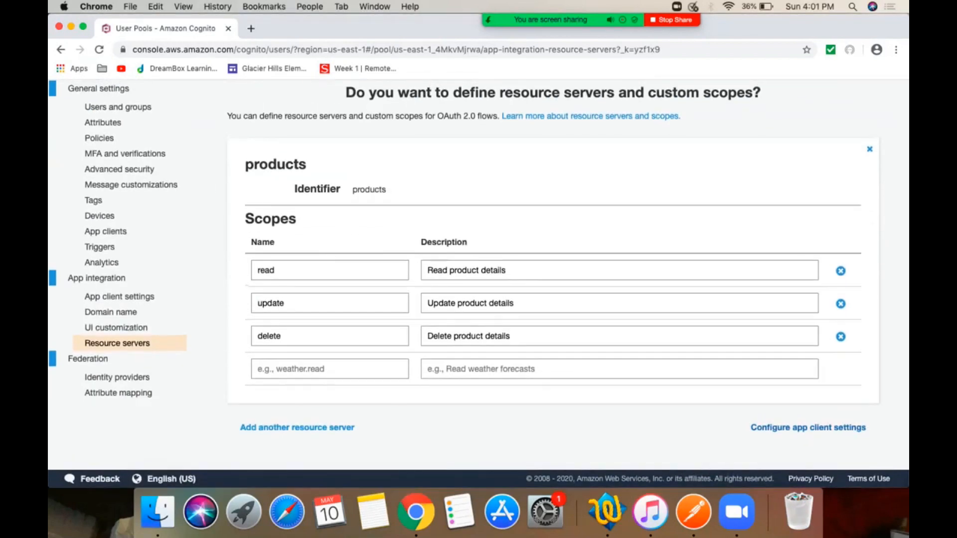
{"action": "left_click", "coordinate": [808, 428]}
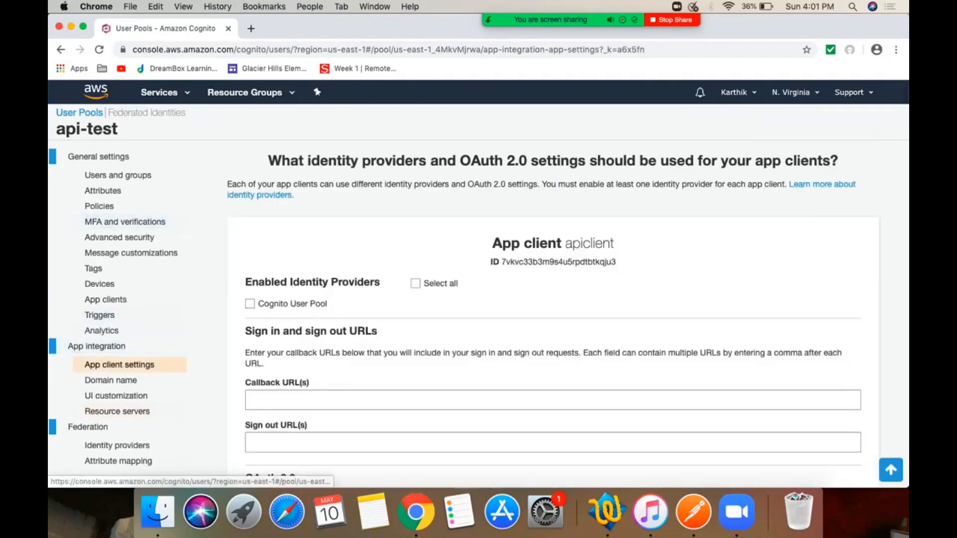
{"action": "scroll", "coordinate": [478, 284], "scroll_direction": "down", "scroll_amount": 5}
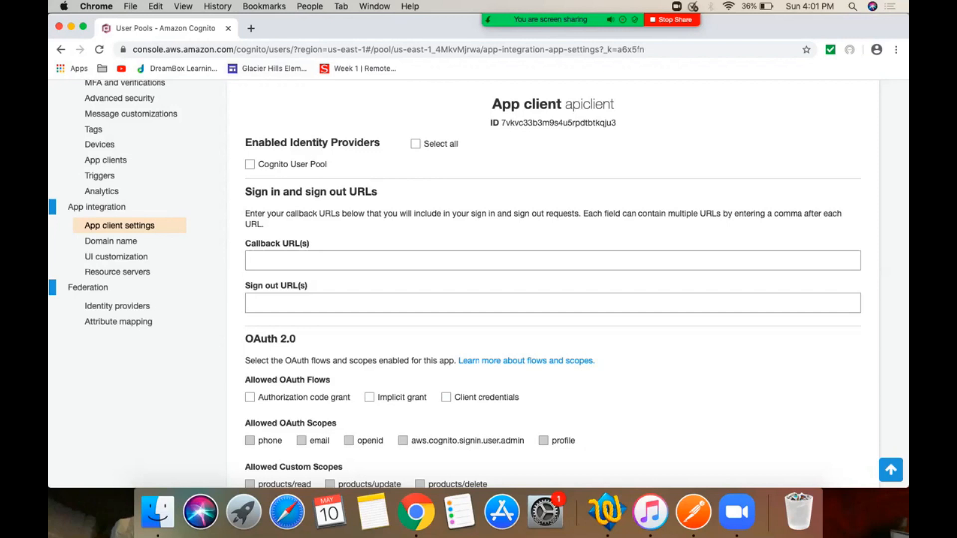
{"action": "left_click", "coordinate": [415, 144]}
- Allow the Client credentials OAuth flow and the custom scopes products/read, products/update and products/delete, and save the app client settings
{"action": "scroll", "coordinate": [553, 284], "scroll_direction": "down", "scroll_amount": 2}
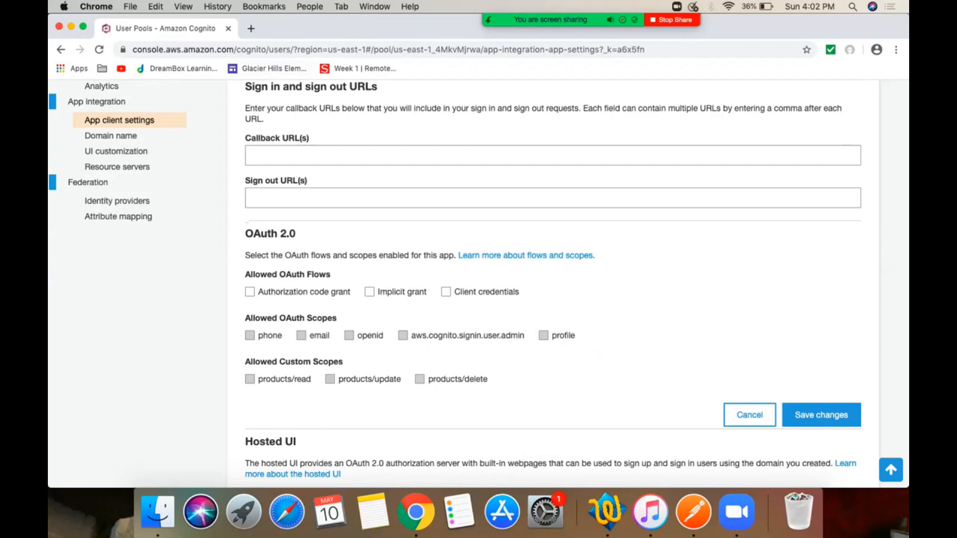
{"action": "left_click", "coordinate": [445, 292]}
{"action": "left_click", "coordinate": [249, 379]}
{"action": "left_click", "coordinate": [419, 379]}
{"action": "left_click", "coordinate": [821, 415]}
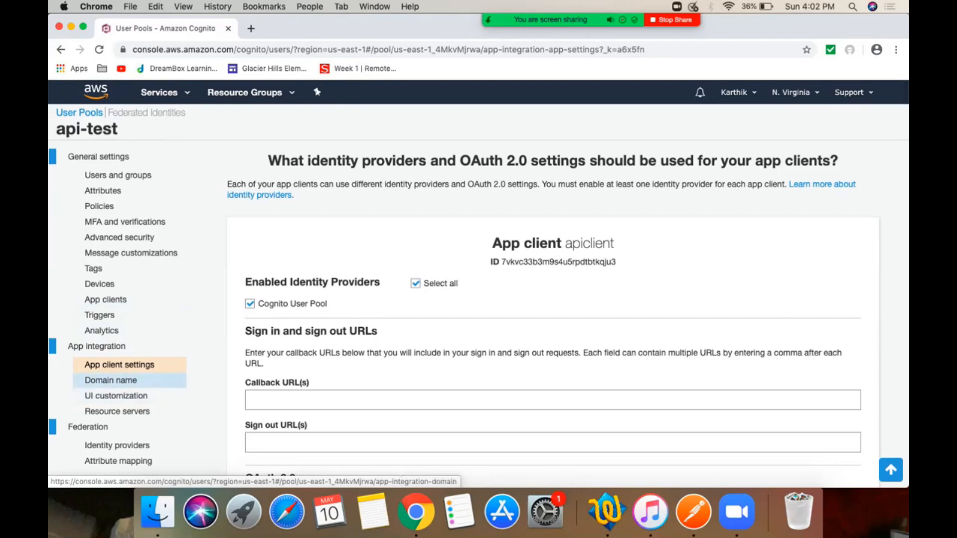
{"action": "mouse_move", "coordinate": [592, 20]}
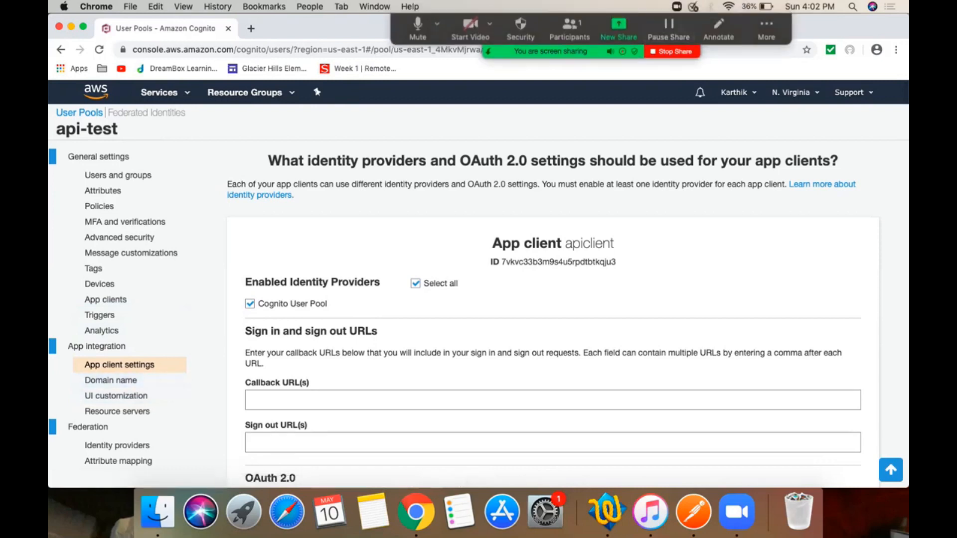
{"action": "left_click", "coordinate": [766, 30]}
{"action": "left_click", "coordinate": [762, 83]}
{"action": "scroll", "coordinate": [548, 279], "scroll_direction": "down", "scroll_amount": 5}
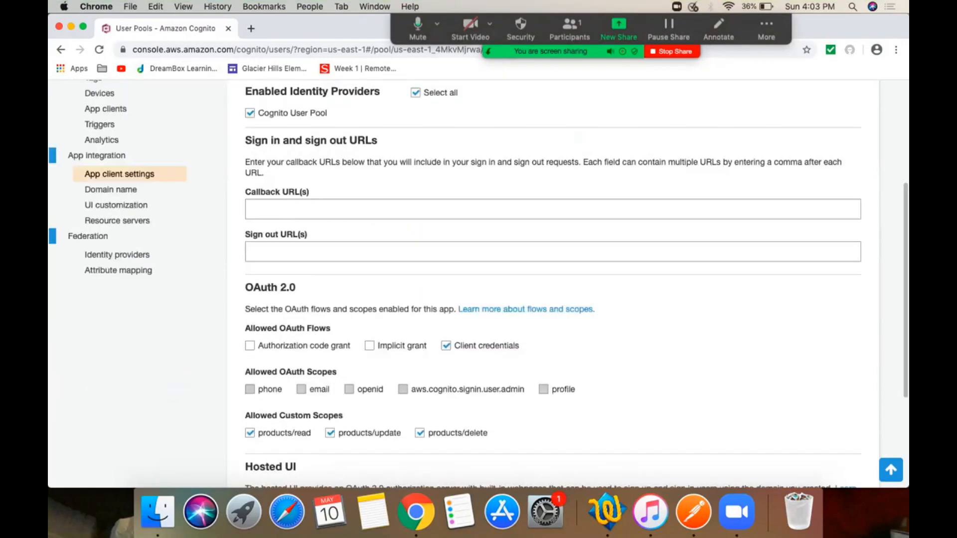
{"action": "scroll", "coordinate": [478, 284], "scroll_direction": "up", "scroll_amount": 4}
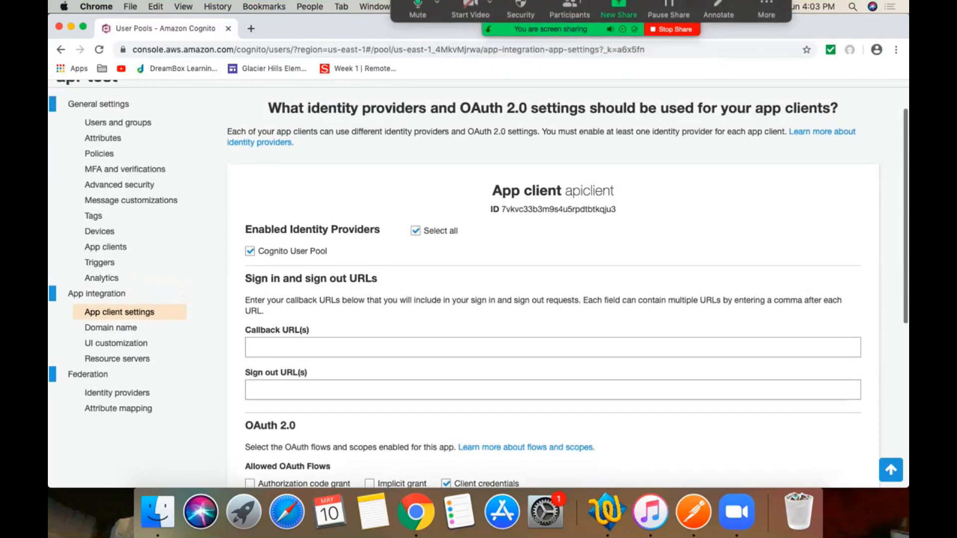
- Open the user pool's domain name settings and find the sample request in the AWS Cognito TOKEN endpoint documentation in a new browser tab
{"action": "left_click", "coordinate": [110, 327]}
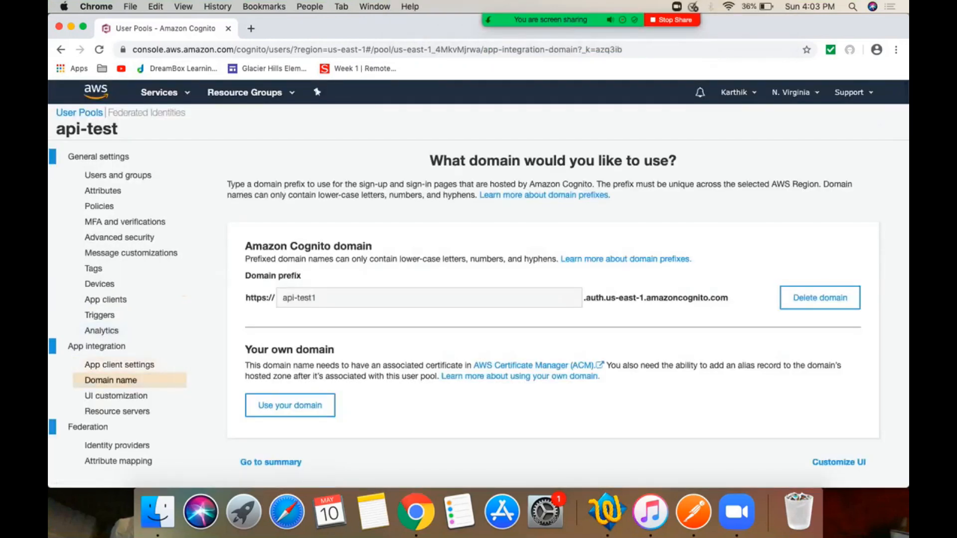
{"action": "left_click", "coordinate": [251, 28]}
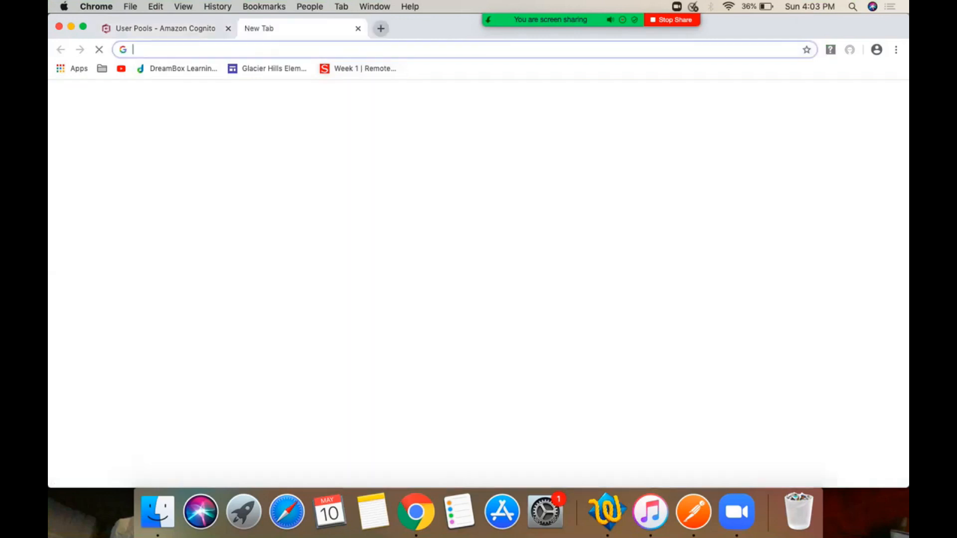
{"action": "type", "text": "aws cognito token endpoint"}
{"action": "key", "text": "Return"}
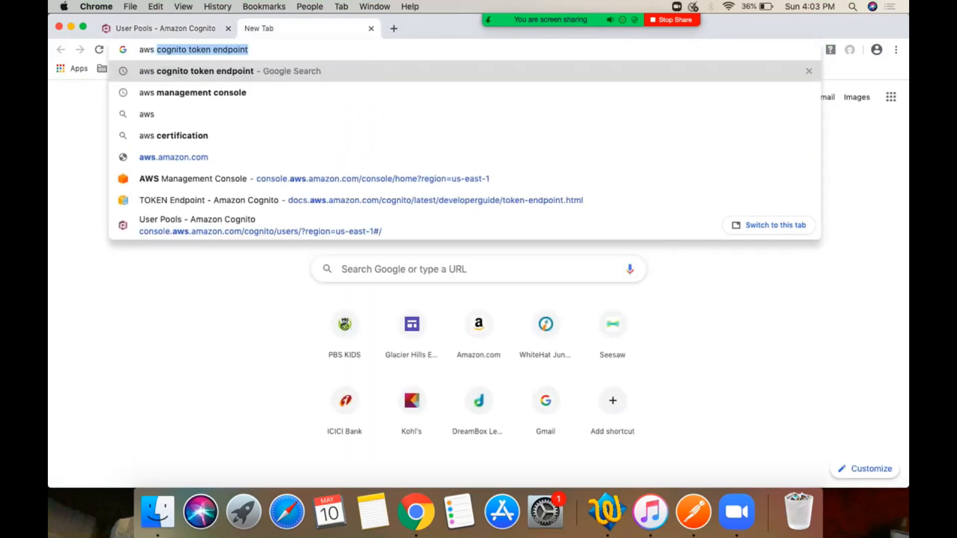
{"action": "left_click", "coordinate": [309, 205]}
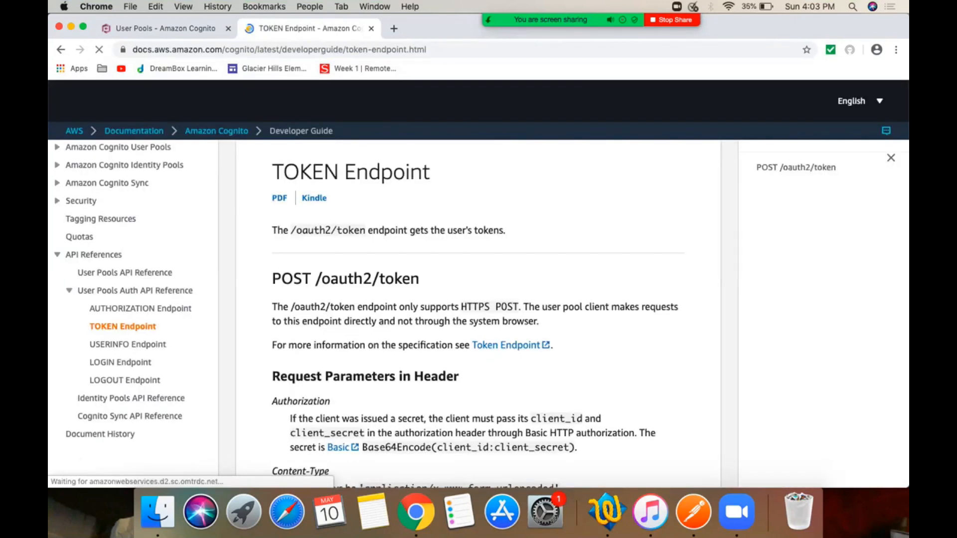
{"action": "scroll", "coordinate": [478, 314], "scroll_direction": "down", "scroll_amount": 10}
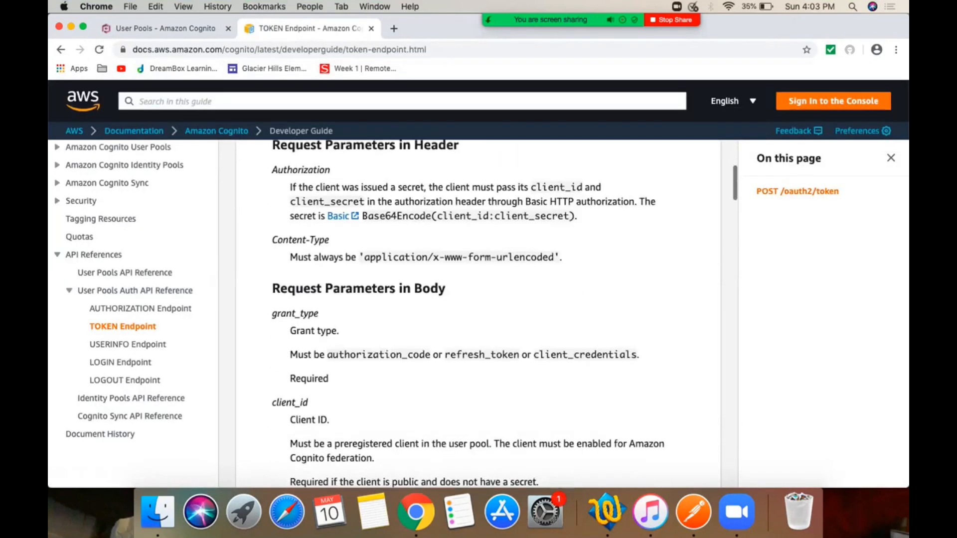
{"action": "scroll", "coordinate": [478, 313], "scroll_direction": "down", "scroll_amount": 10}
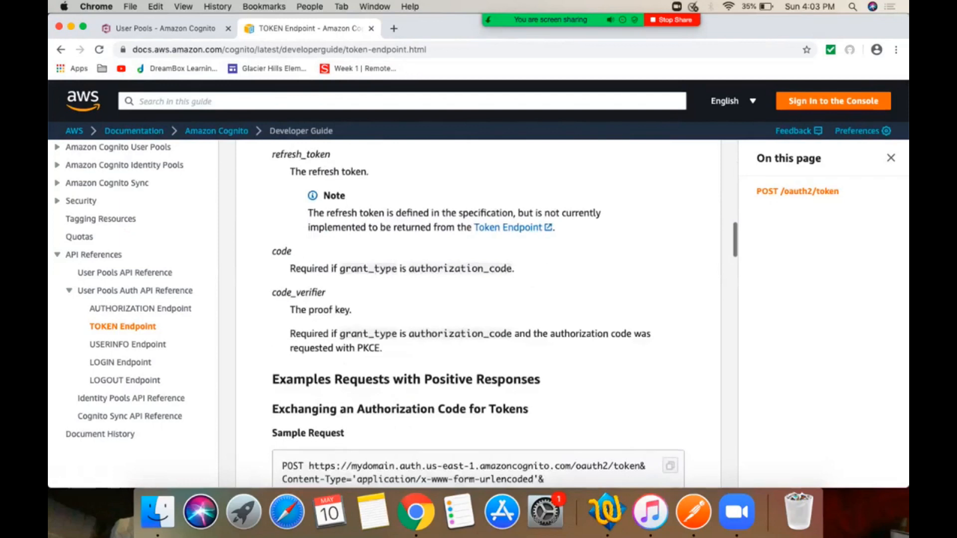
{"action": "scroll", "coordinate": [478, 314], "scroll_direction": "up", "scroll_amount": 1}
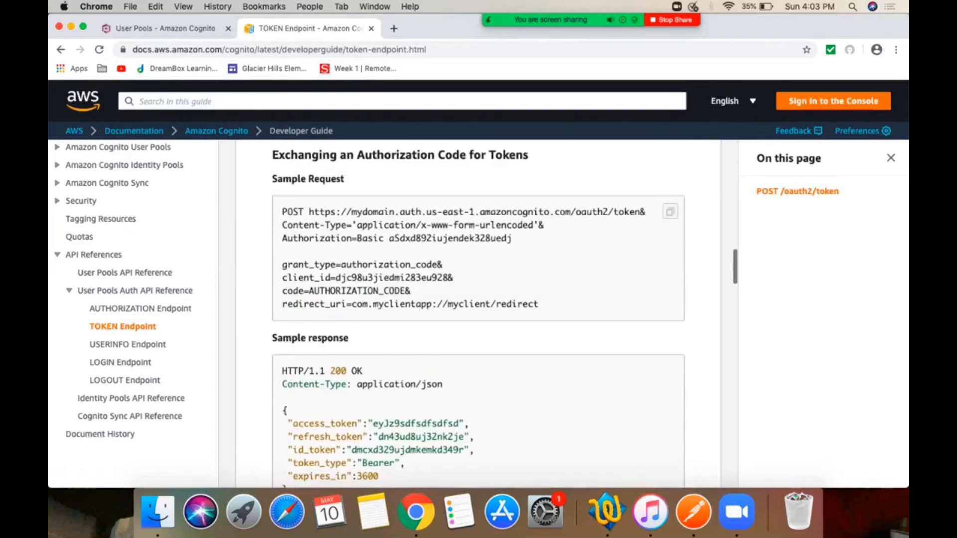
{"action": "left_click", "coordinate": [165, 29]}
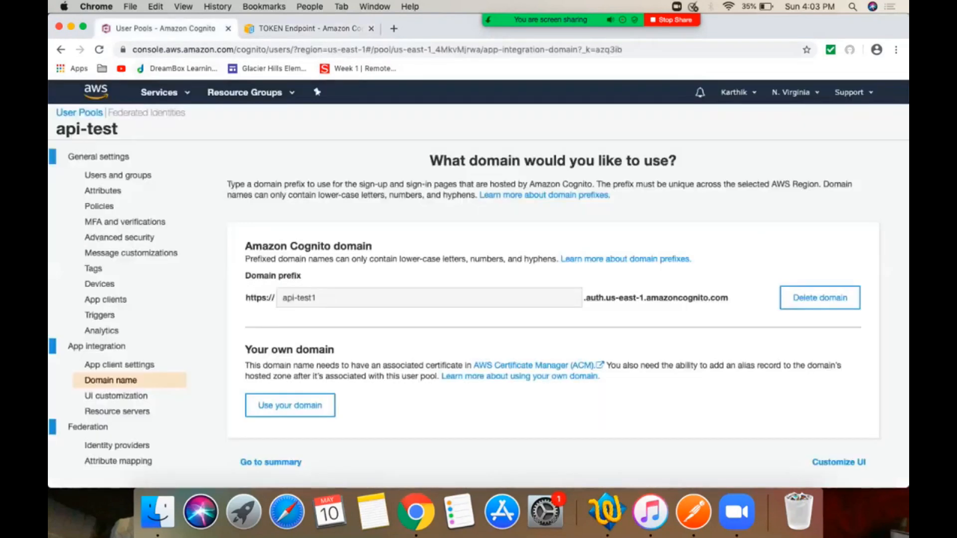
{"action": "left_click_drag", "start_coordinate": [245, 298], "coordinate": [275, 298]}
{"action": "key", "text": "super+c"}
- Switch to Postman, set the untitled request's authorization type to OAuth 2.0 and open the form for getting a new access token
{"action": "left_click", "coordinate": [692, 513]}
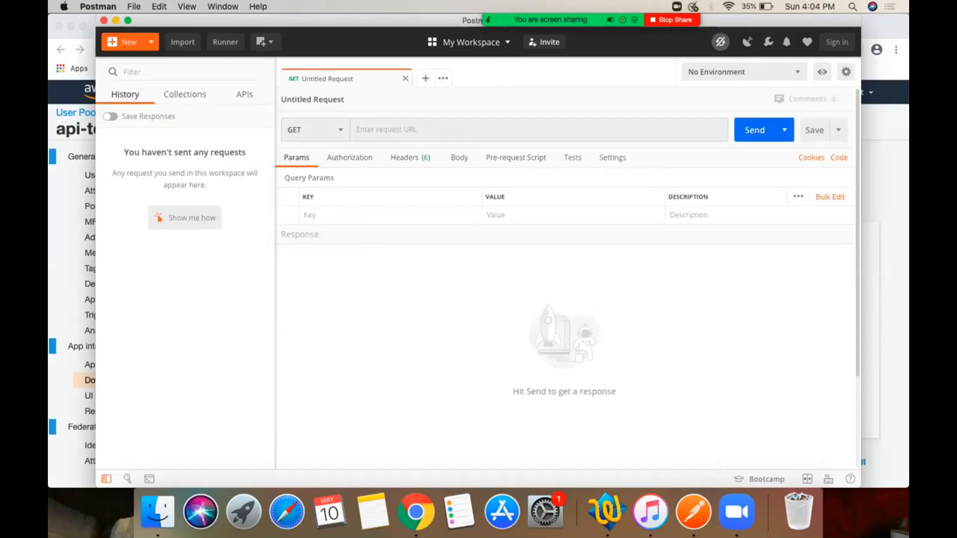
{"action": "key", "text": "super+w"}
{"action": "key", "text": "super+t"}
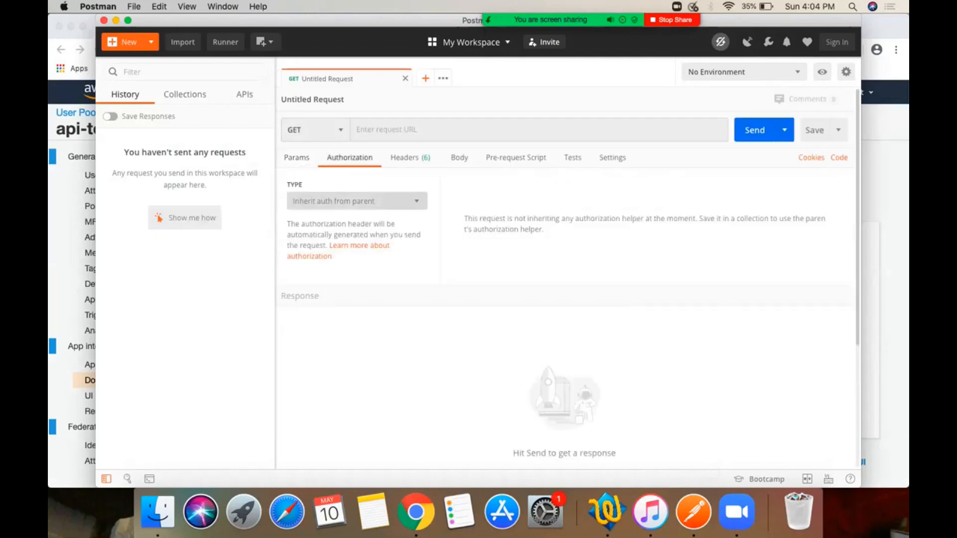
{"action": "left_click", "coordinate": [357, 201]}
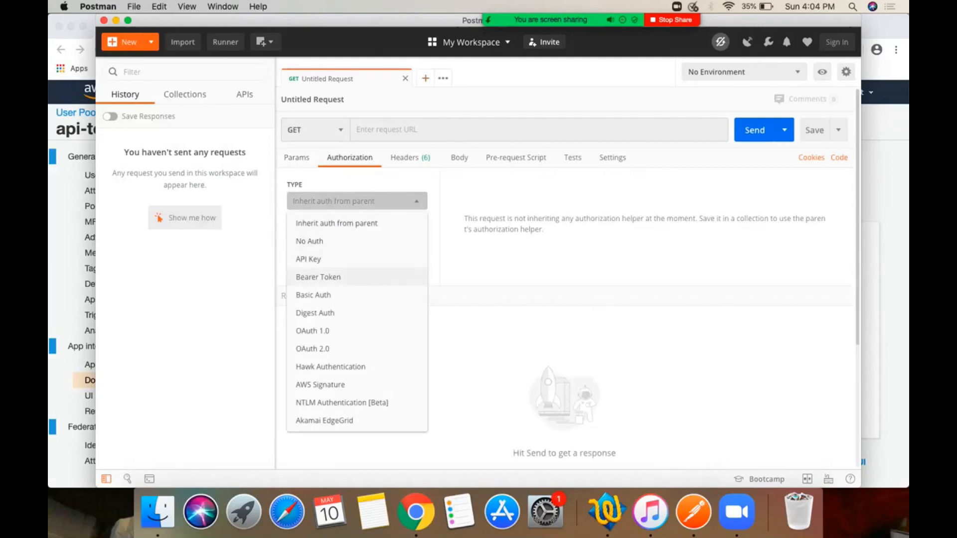
{"action": "left_click", "coordinate": [312, 349]}
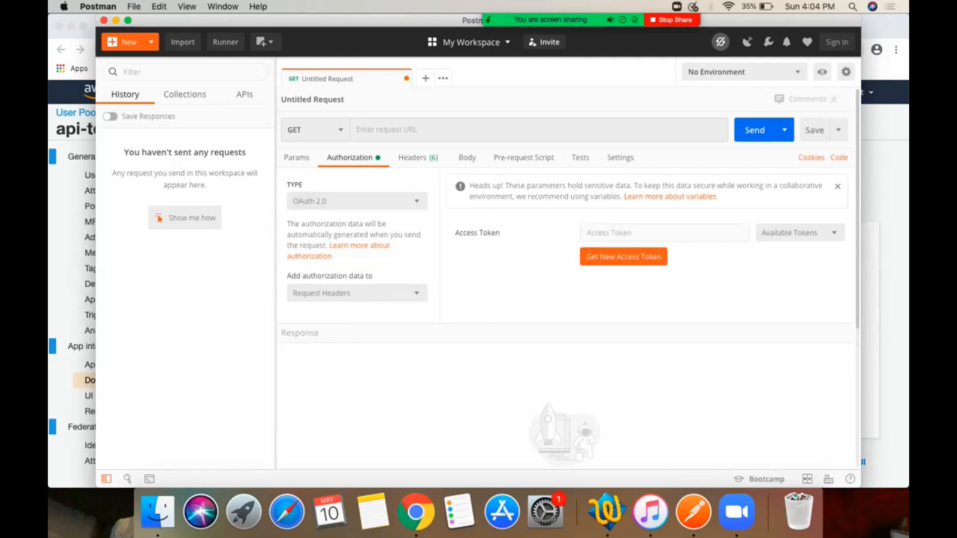
{"action": "left_click", "coordinate": [622, 256]}
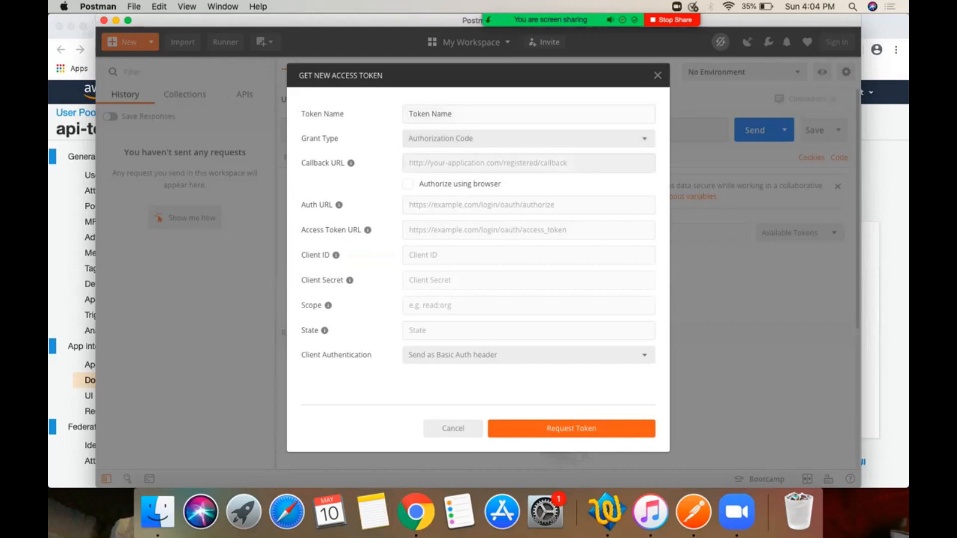
{"action": "key", "text": "super+v"}
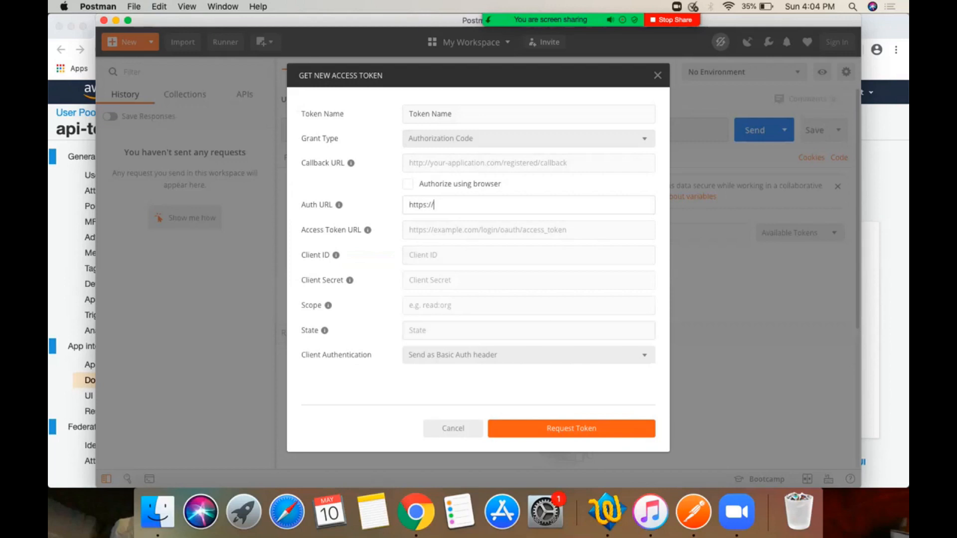
{"action": "key", "text": "super+Tab"}
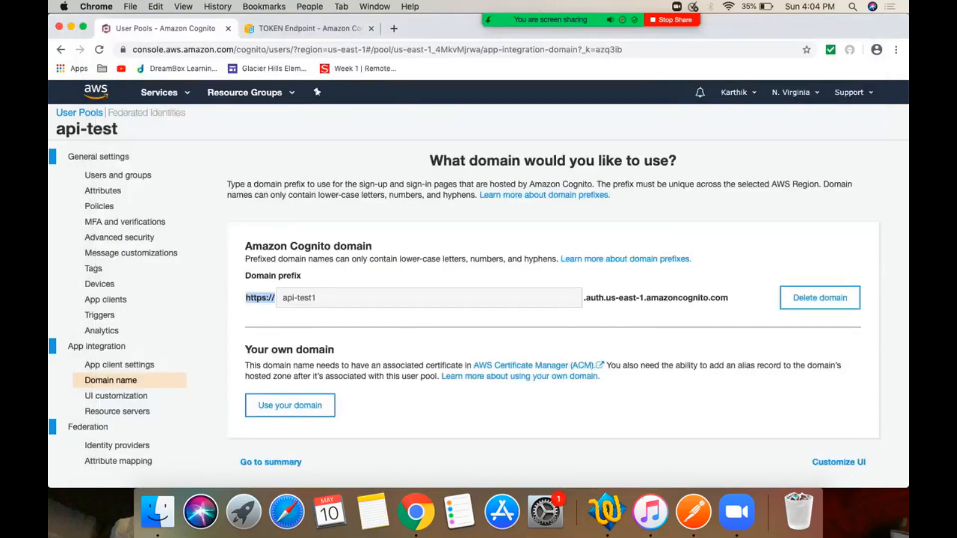
{"action": "left_click_drag", "start_coordinate": [316, 298], "coordinate": [281, 298]}
{"action": "key", "text": "super+c"}
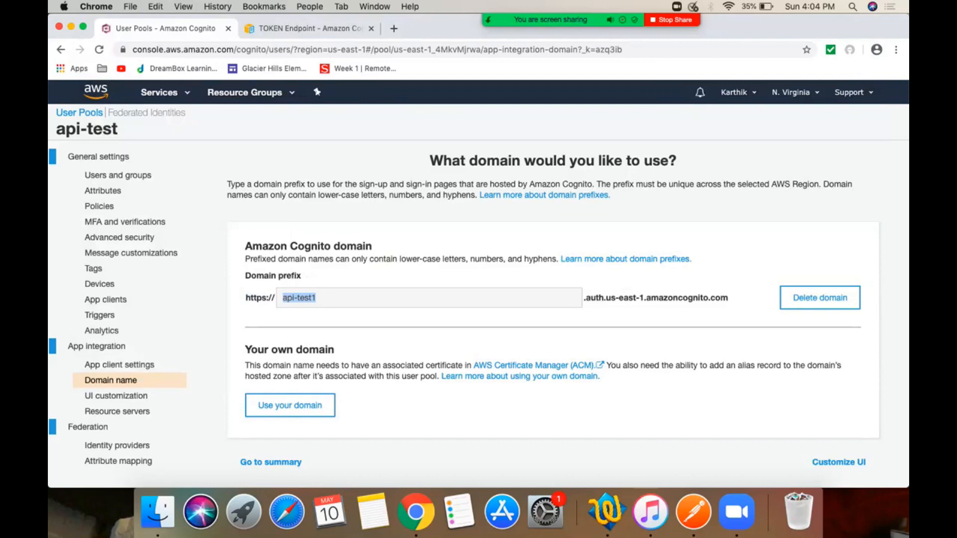
{"action": "key", "text": "super+Tab"}
{"action": "key", "text": "super+v"}
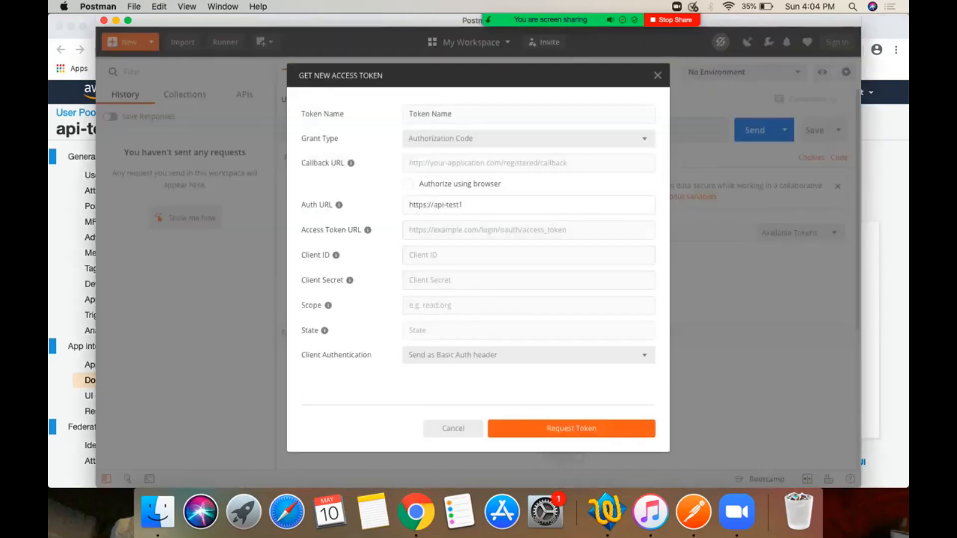
{"action": "key", "text": "super+Tab"}
{"action": "mouse_move", "coordinate": [584, 298]}
{"action": "left_mouse_down"}
{"action": "mouse_move", "coordinate": [727, 298]}
{"action": "mouse_move", "coordinate": [584, 298]}
{"action": "left_mouse_up"}
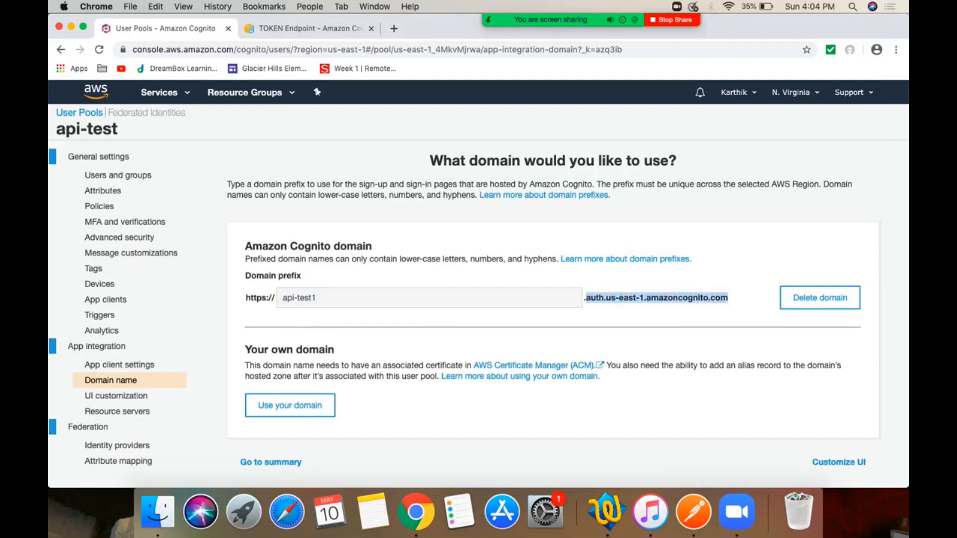
{"action": "key", "text": "super+c"}
{"action": "key", "text": "super+Tab"}
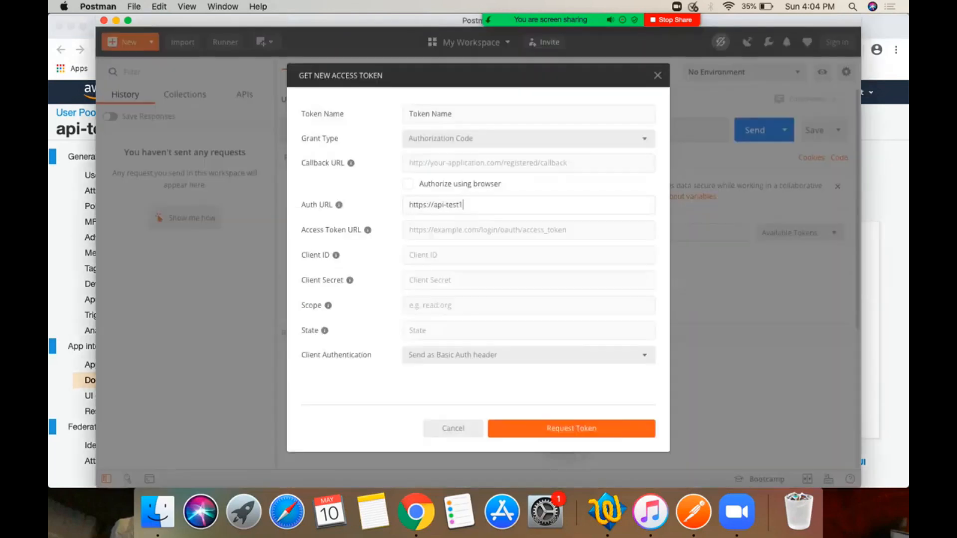
{"action": "key", "text": "super+v"}
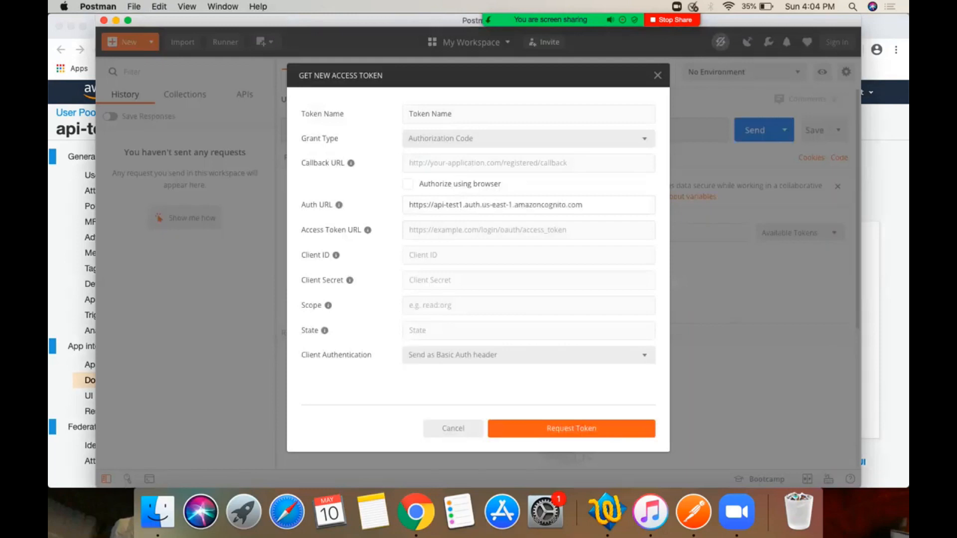
- Copy /oauth2/token from the sample request in the TOKEN endpoint documentation and append it to Postman's Auth URL
{"action": "key", "text": "super+Tab"}
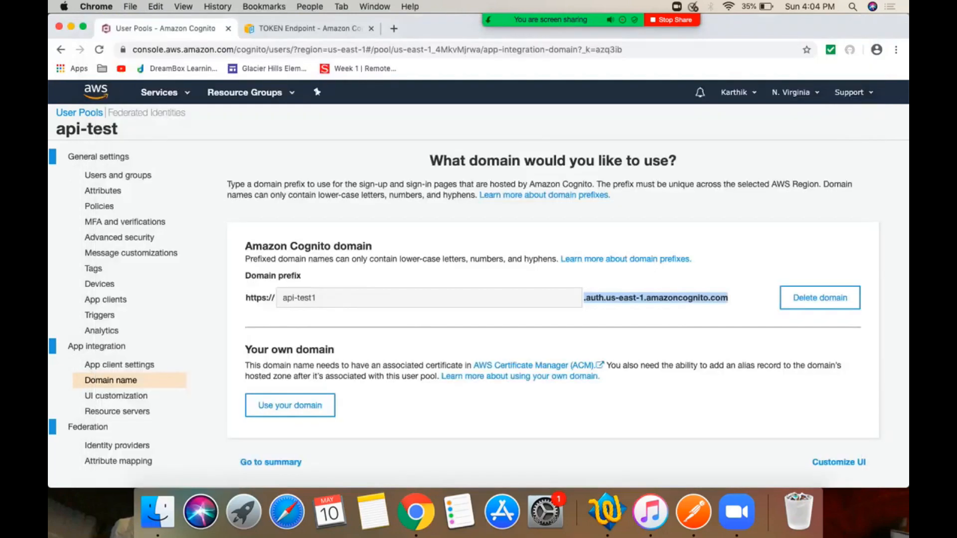
{"action": "key", "text": "ctrl+Tab"}
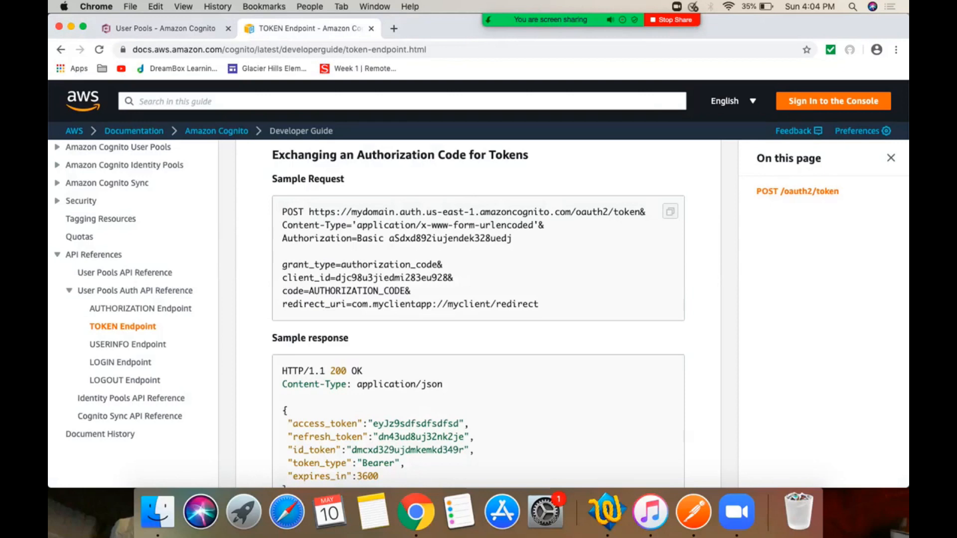
{"action": "left_click_drag", "start_coordinate": [571, 212], "coordinate": [640, 212]}
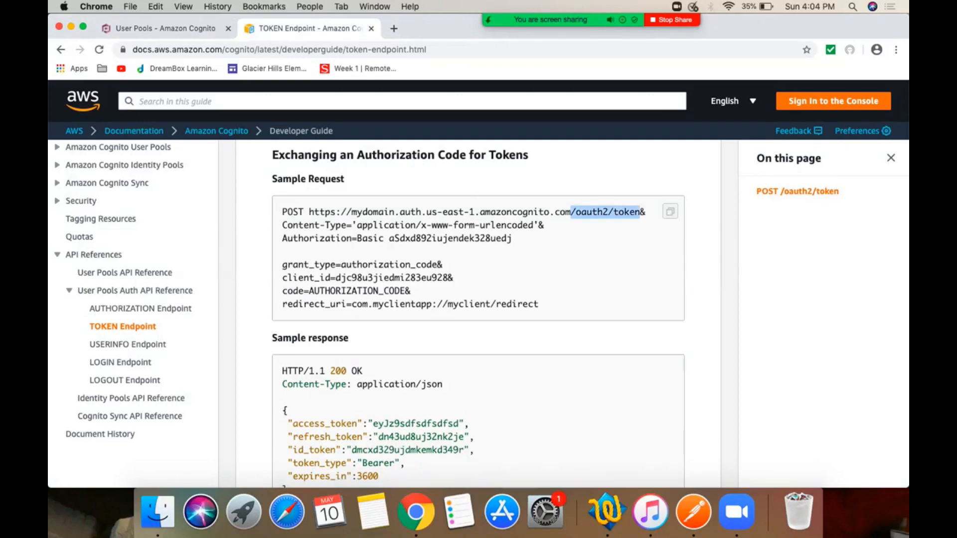
{"action": "key", "text": "super+Tab"}
{"action": "key", "text": "super+v"}
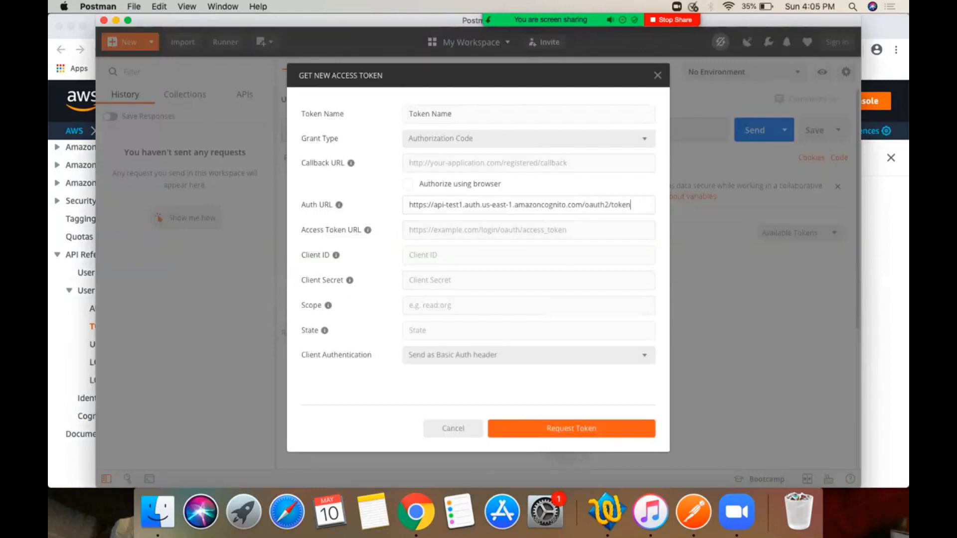
- Switch back to the Cognito user pool in Chrome and show the details of the apiclient app client
{"action": "key", "text": "super+Tab"}
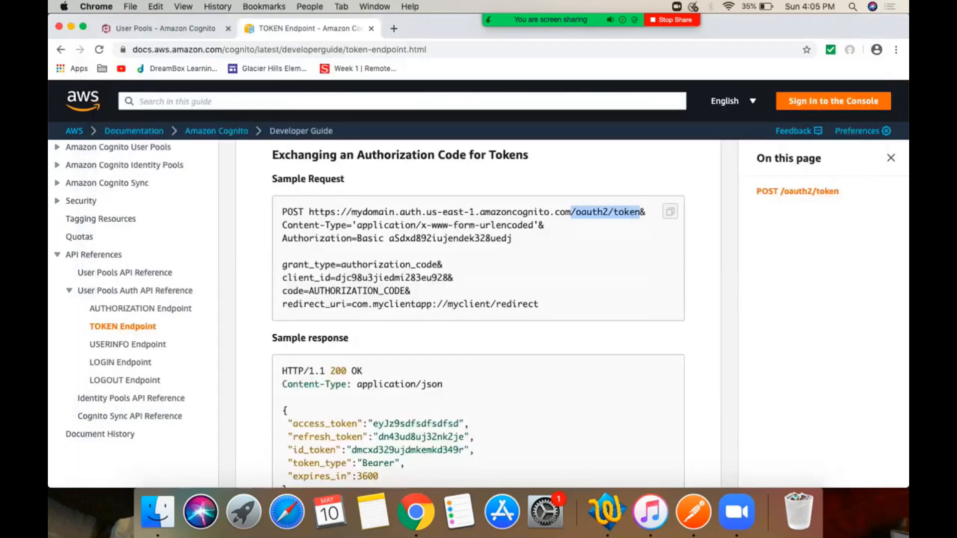
{"action": "key", "text": "ctrl+shift+Tab"}
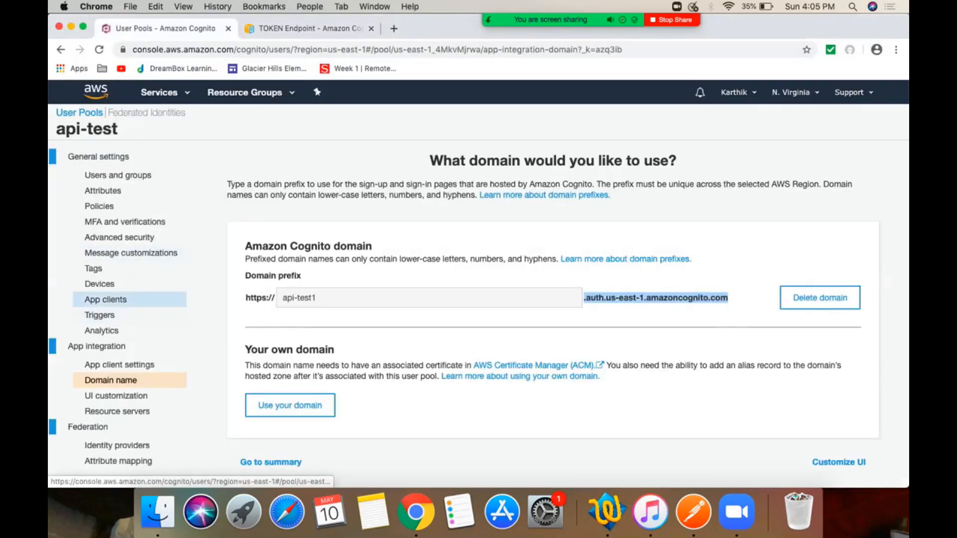
{"action": "left_click", "coordinate": [105, 299]}
{"action": "left_click", "coordinate": [283, 317]}
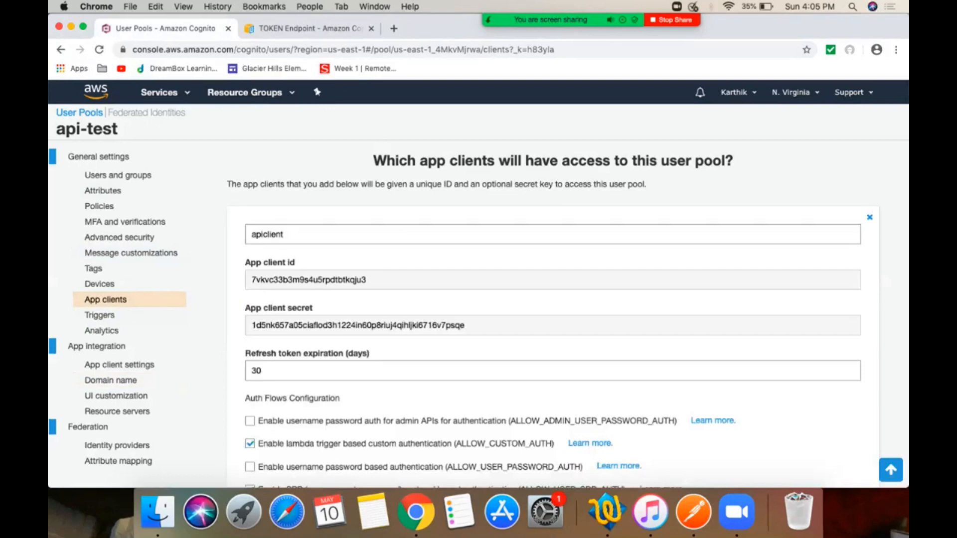
- Copy the app client ID and app client secret from Cognito into the Client ID and Client Secret fields of Postman's token form
{"action": "double_click", "coordinate": [309, 280]}
{"action": "key", "text": "super+Tab"}
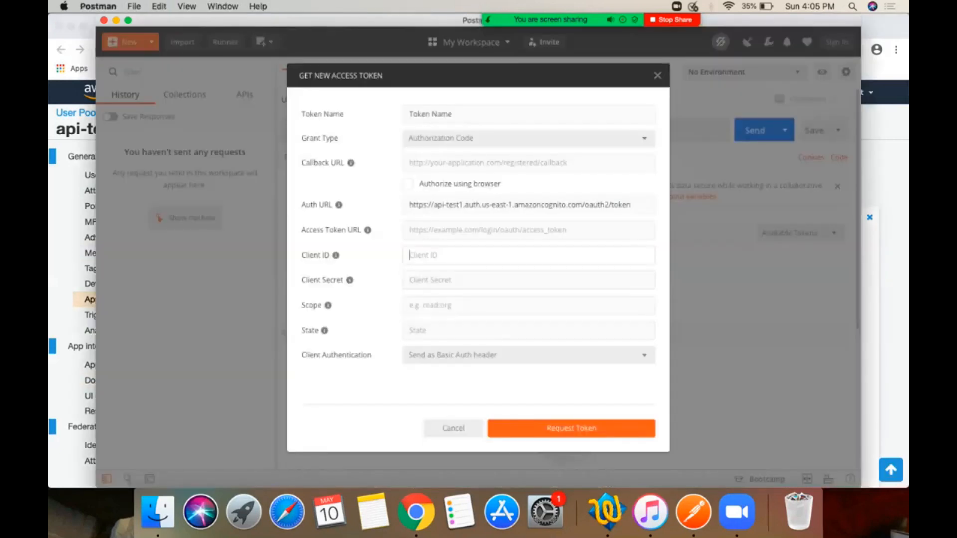
{"action": "key", "text": "super+v"}
{"action": "key", "text": "super+Tab"}
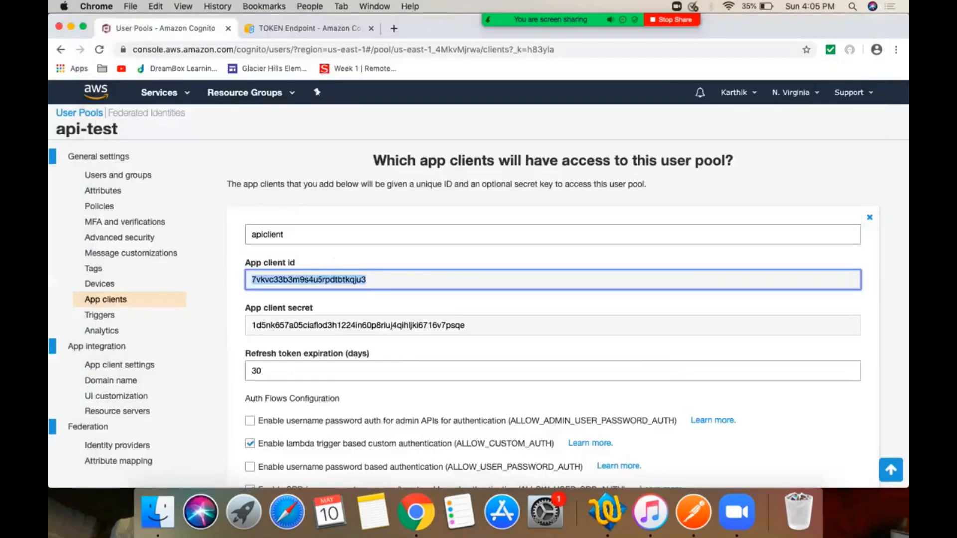
{"action": "double_click", "coordinate": [329, 326]}
{"action": "key", "text": "super+Tab"}
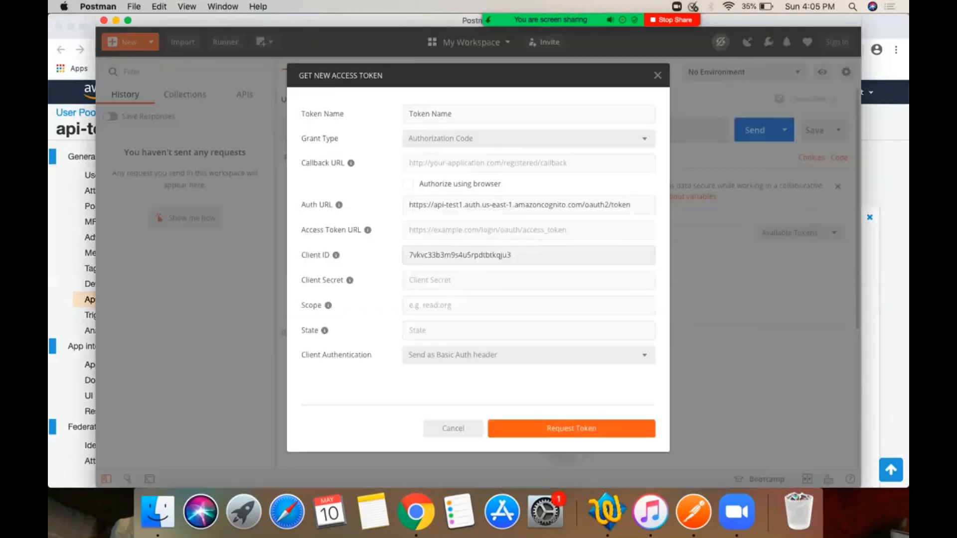
{"action": "left_click", "coordinate": [448, 281]}
{"action": "key", "text": "super+v"}
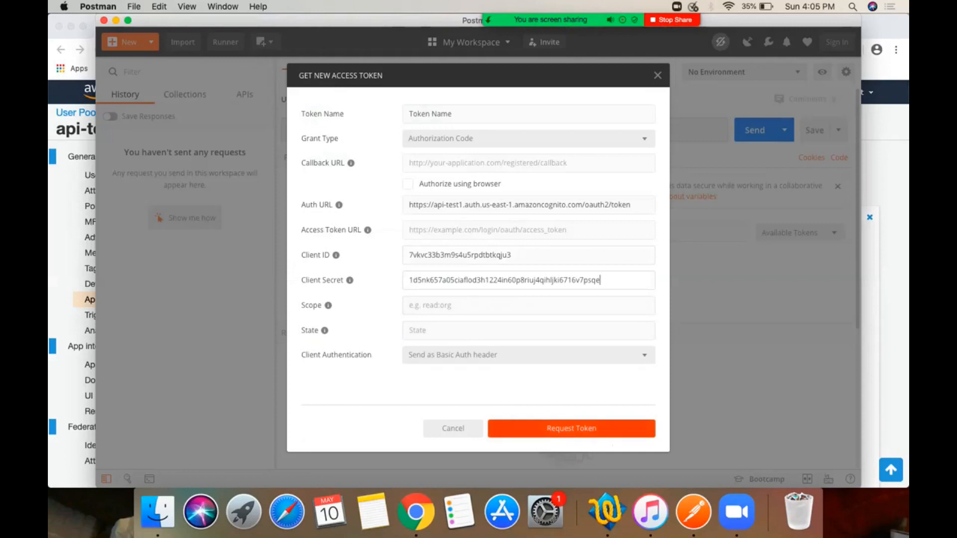
- Try requesting a token with the Authorization Code grant, close the sign-in window, and set the grant type to Client Credentials
{"action": "left_click", "coordinate": [571, 428]}
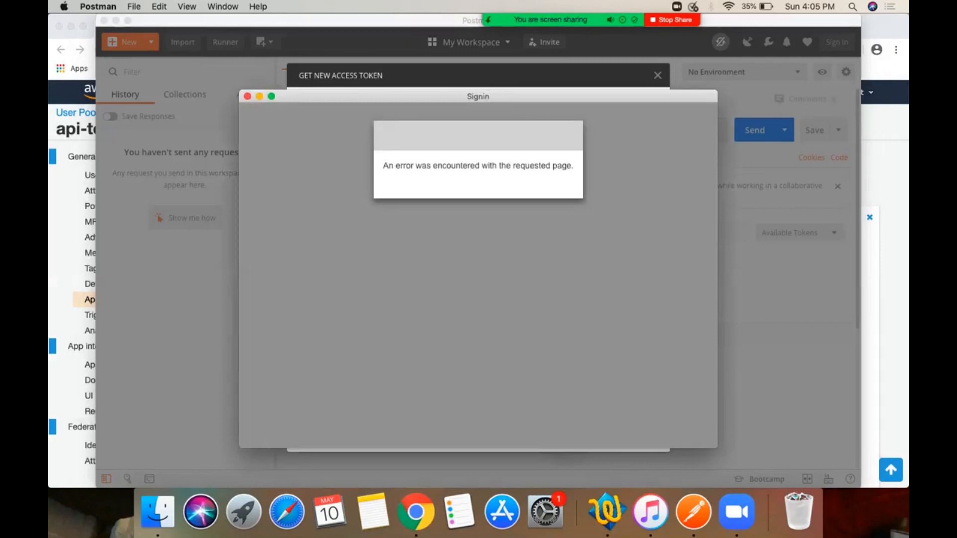
{"action": "left_click", "coordinate": [247, 96]}
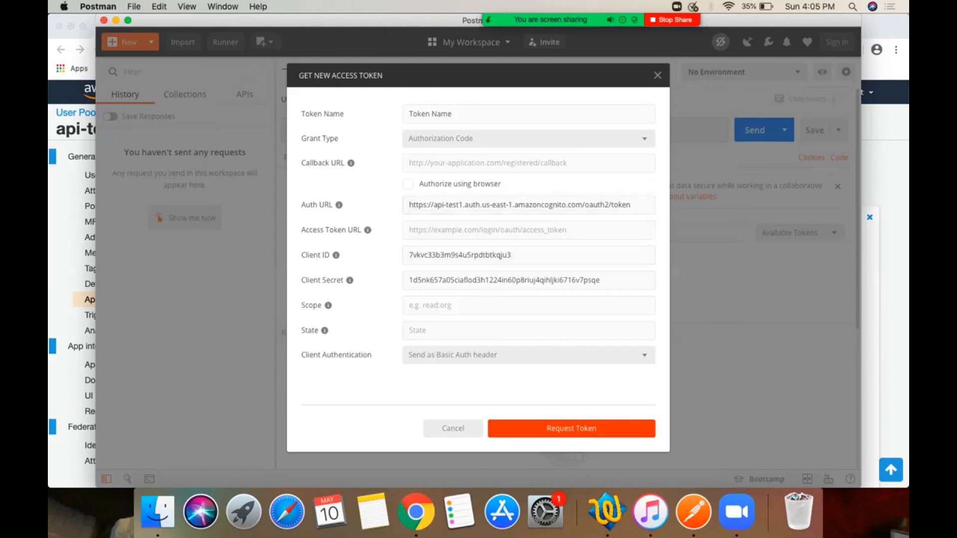
{"action": "left_click", "coordinate": [528, 138]}
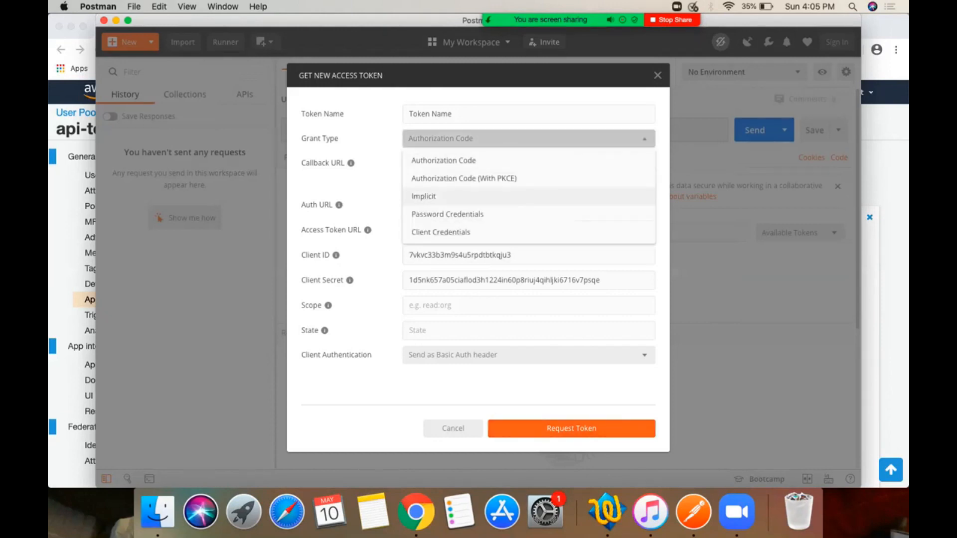
{"action": "left_click", "coordinate": [498, 232]}
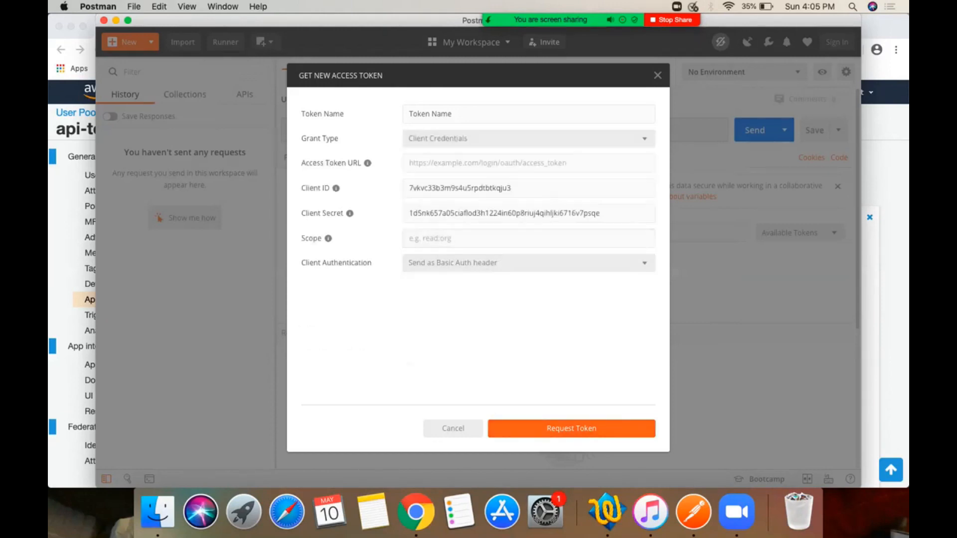
- Try requesting a token with the Client Credentials grant while the access token URL is empty, and reopen the token form
{"action": "left_click", "coordinate": [571, 428]}
{"action": "left_click", "coordinate": [528, 263]}
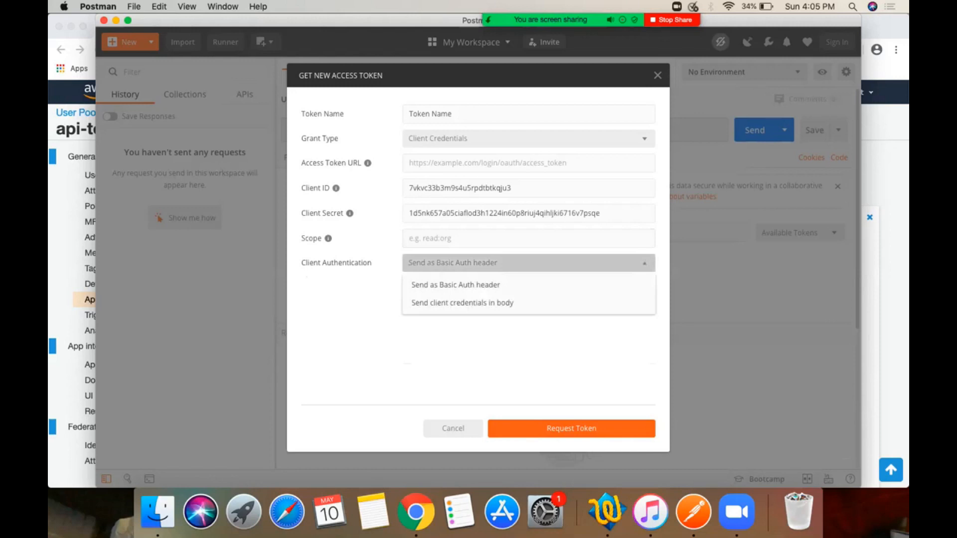
{"action": "left_click", "coordinate": [528, 263]}
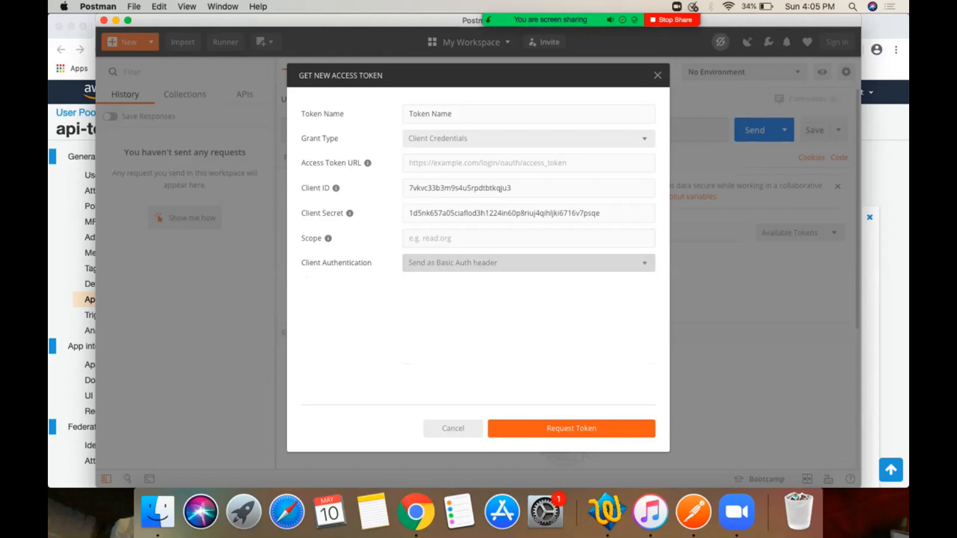
{"action": "key", "text": "Escape"}
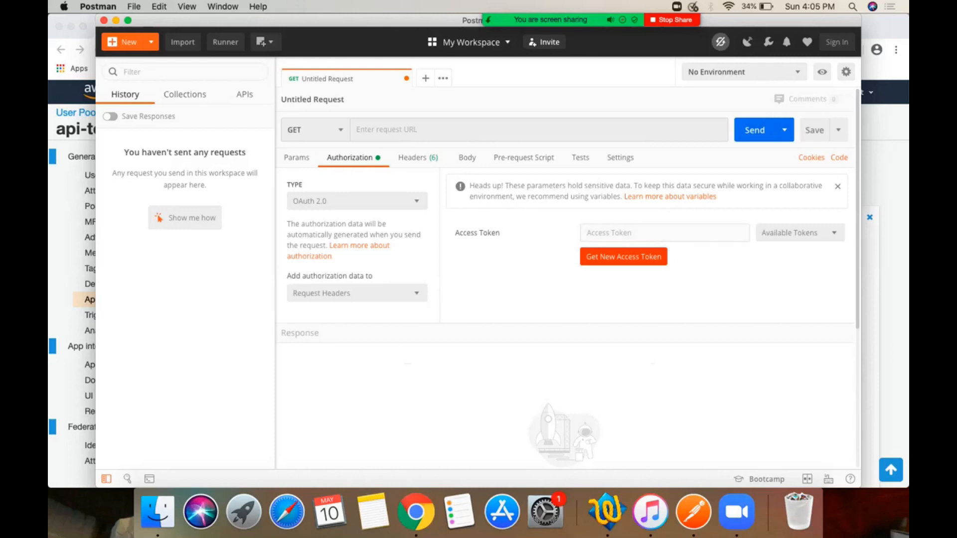
{"action": "left_click", "coordinate": [623, 256]}
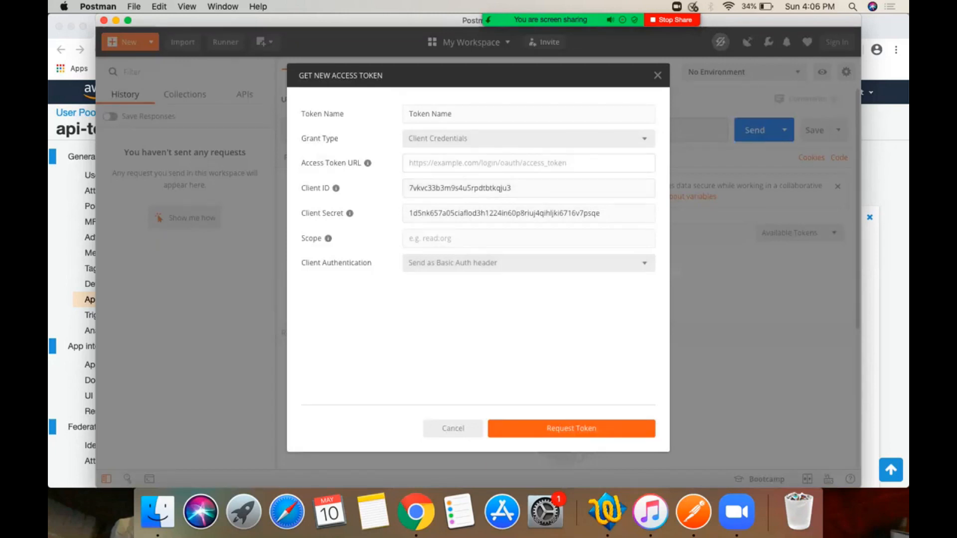
- Copy the full Amazon Cognito domain from the domain name settings in Chrome into Postman's Access Token URL
{"action": "key", "text": "super+Tab"}
{"action": "left_click", "coordinate": [110, 379]}
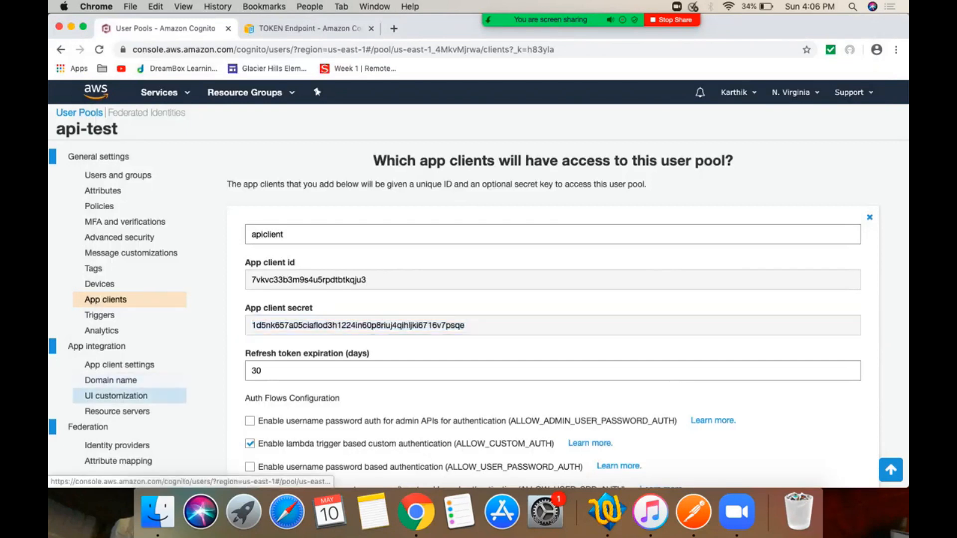
{"action": "left_click_drag", "start_coordinate": [245, 297], "coordinate": [275, 298]}
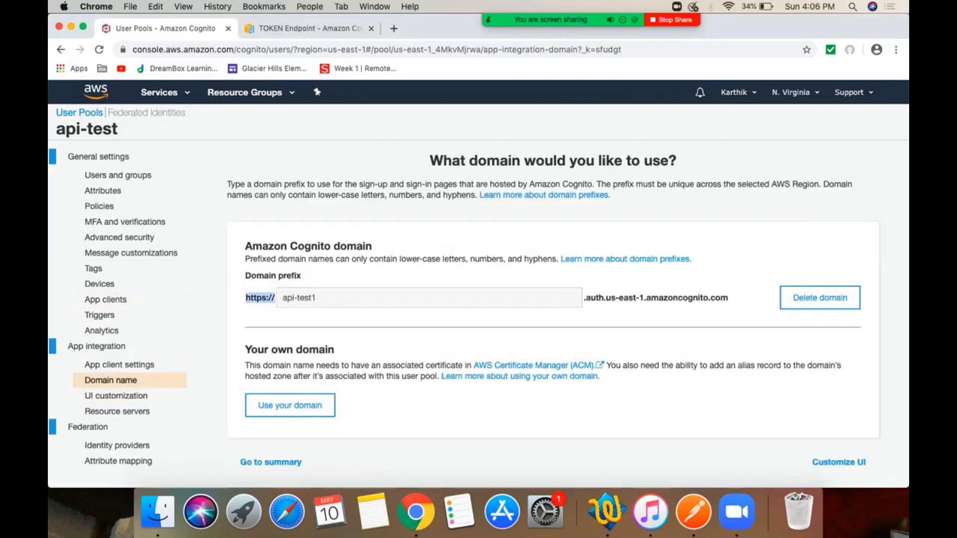
{"action": "left_click_drag", "start_coordinate": [275, 297], "coordinate": [728, 298]}
{"action": "key", "text": "super+c"}
{"action": "key", "text": "super+Tab"}
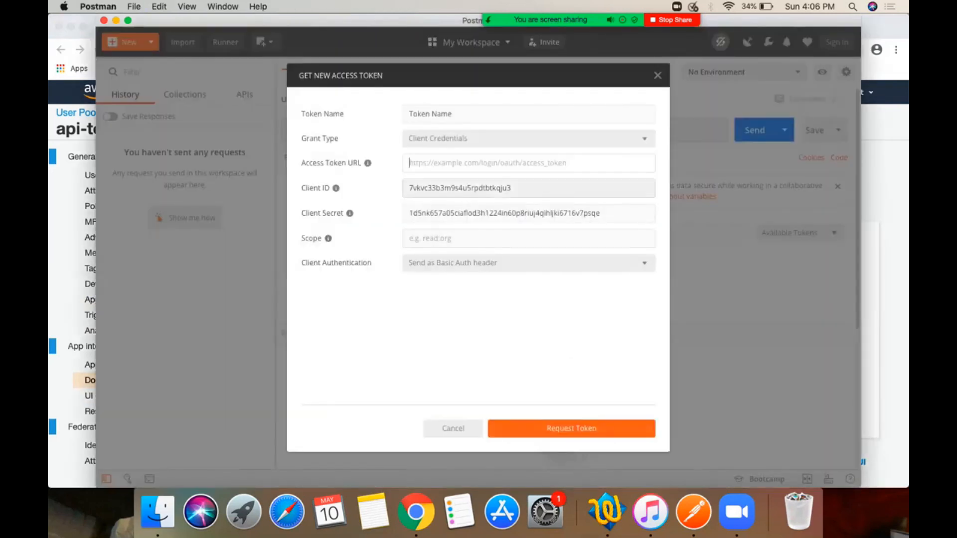
{"action": "key", "text": "super+v"}
{"action": "left_click", "coordinate": [435, 174]}
{"action": "left_click", "coordinate": [409, 197]}
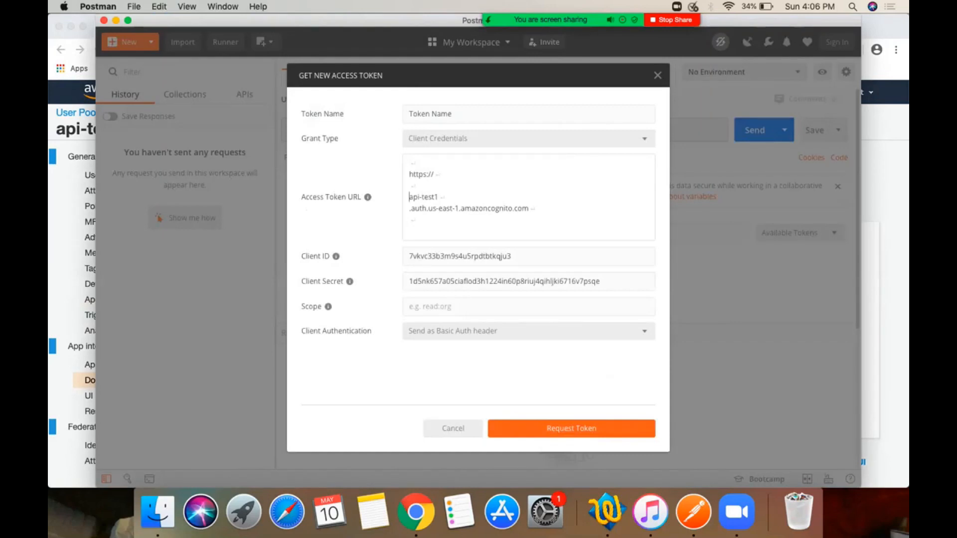
{"action": "key", "text": "BackSpace"}
{"action": "key", "text": "BackSpace"}
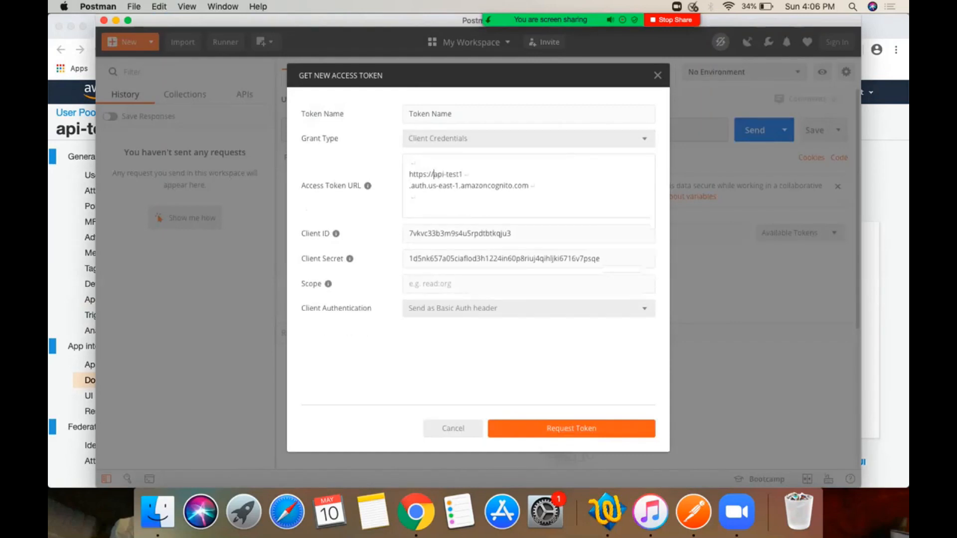
{"action": "key", "text": "BackSpace"}
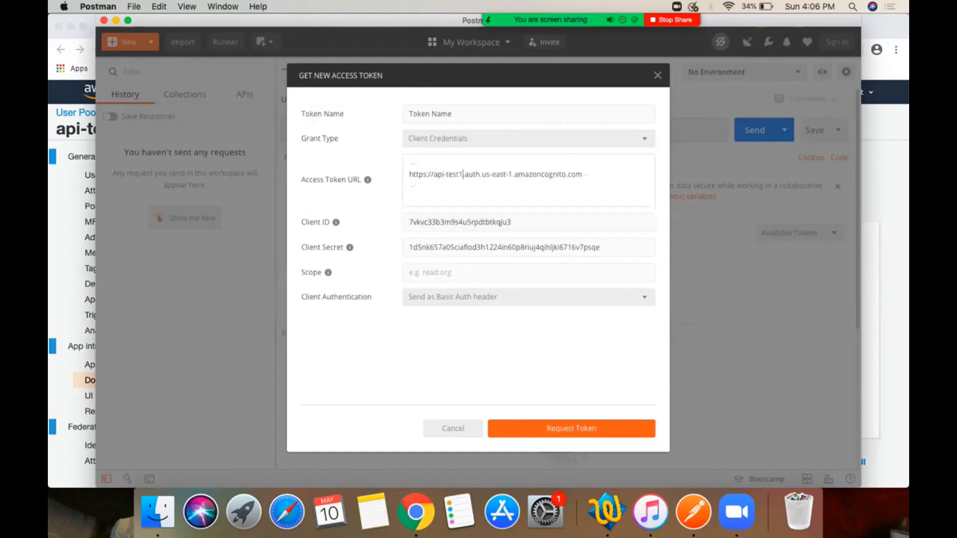
- Append /oauth2/token from the TOKEN endpoint documentation to Postman's Access Token URL and request the token
{"action": "key", "text": "super+Tab"}
{"action": "key", "text": "ctrl+Tab"}
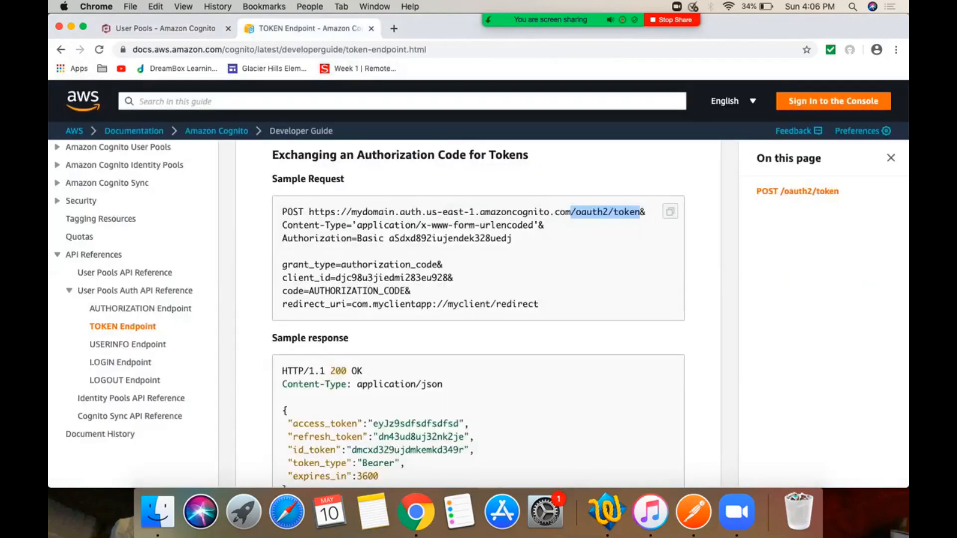
{"action": "key", "text": "super+Tab"}
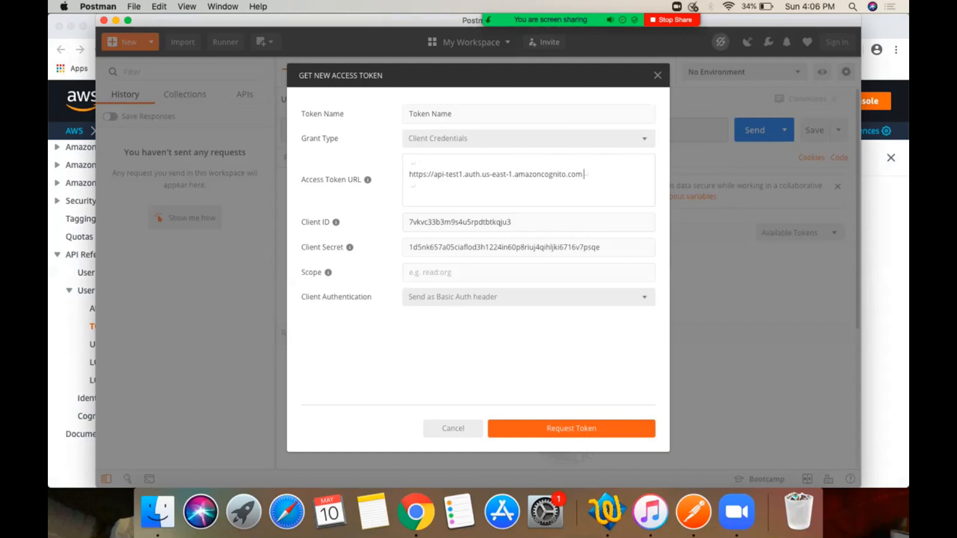
{"action": "key", "text": "super+v"}
{"action": "left_click", "coordinate": [571, 429]}
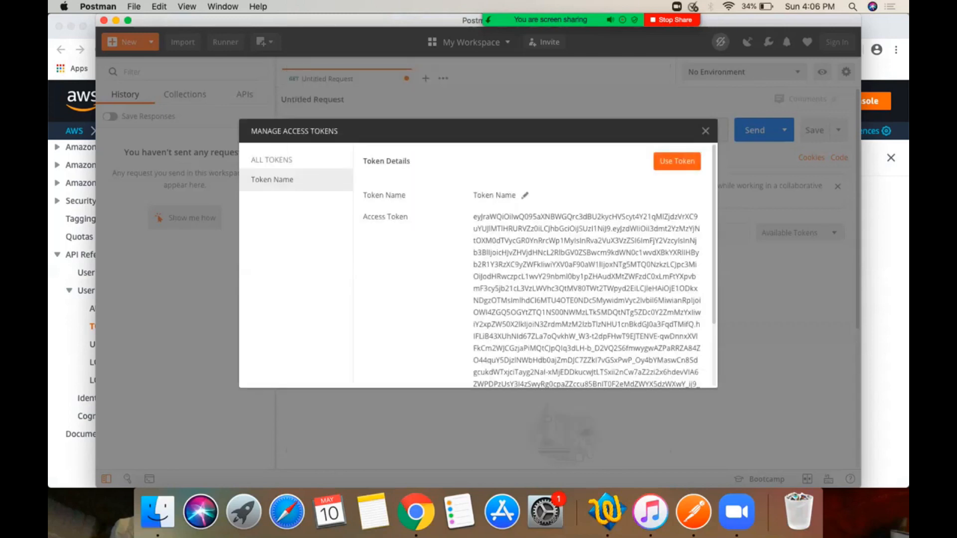
- Review the details of the new token and copy the complete access token
{"action": "scroll", "coordinate": [533, 264], "scroll_direction": "down", "scroll_amount": 3}
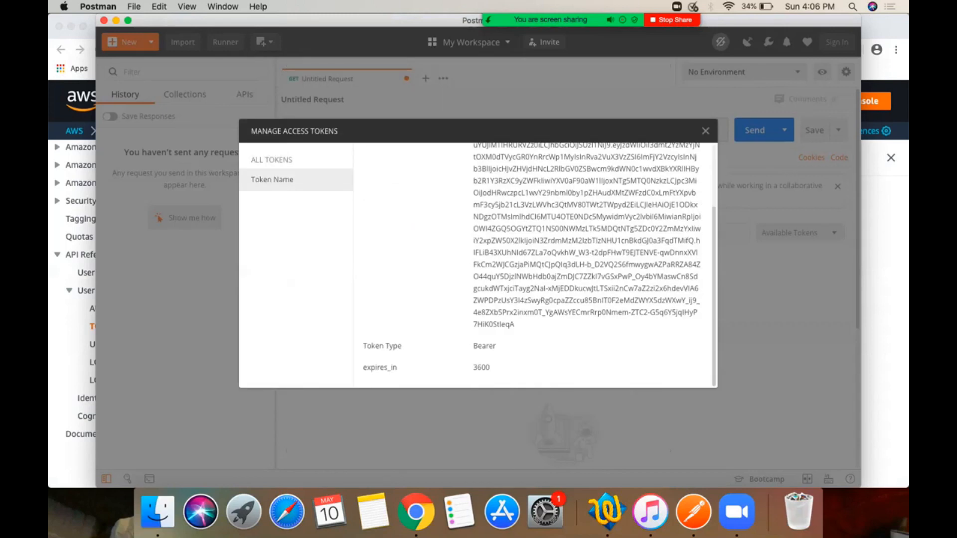
{"action": "scroll", "coordinate": [533, 264], "scroll_direction": "up", "scroll_amount": 3}
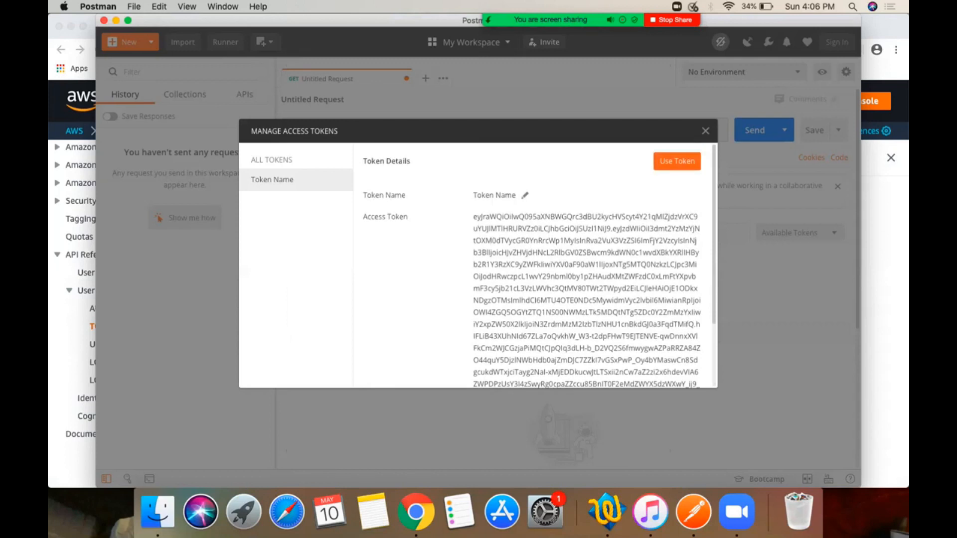
{"action": "scroll", "coordinate": [533, 264], "scroll_direction": "down", "scroll_amount": 3}
{"action": "scroll", "coordinate": [533, 264], "scroll_direction": "up", "scroll_amount": 3}
{"action": "left_click_drag", "start_coordinate": [473, 217], "coordinate": [511, 265]}
{"action": "left_click", "coordinate": [511, 265]}
{"action": "left_click_drag", "start_coordinate": [474, 217], "coordinate": [515, 324]}
{"action": "scroll", "coordinate": [538, 265], "scroll_direction": "down", "scroll_amount": 3}
{"action": "key", "text": "super+c"}
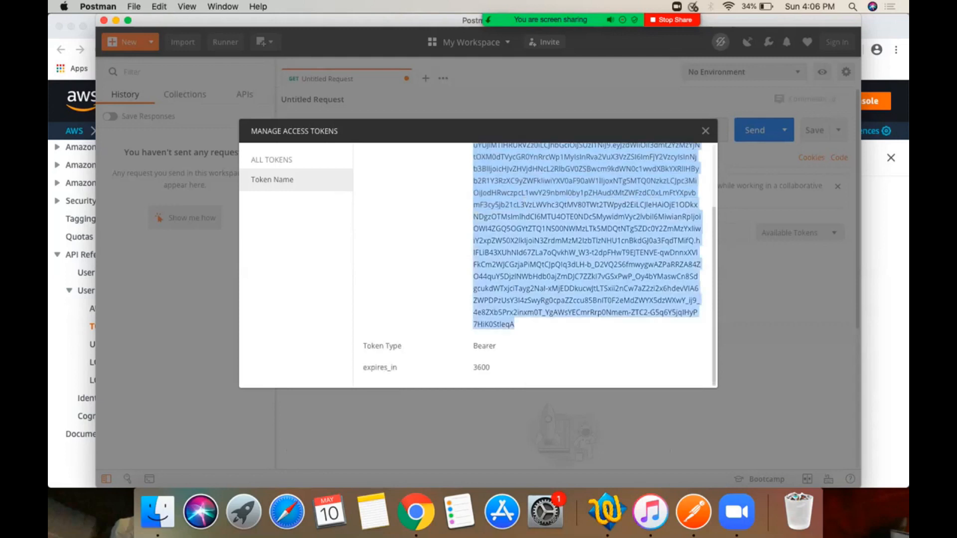
- Switch to Chrome and open jwt.io in a new tab
{"action": "key", "text": "super+Tab"}
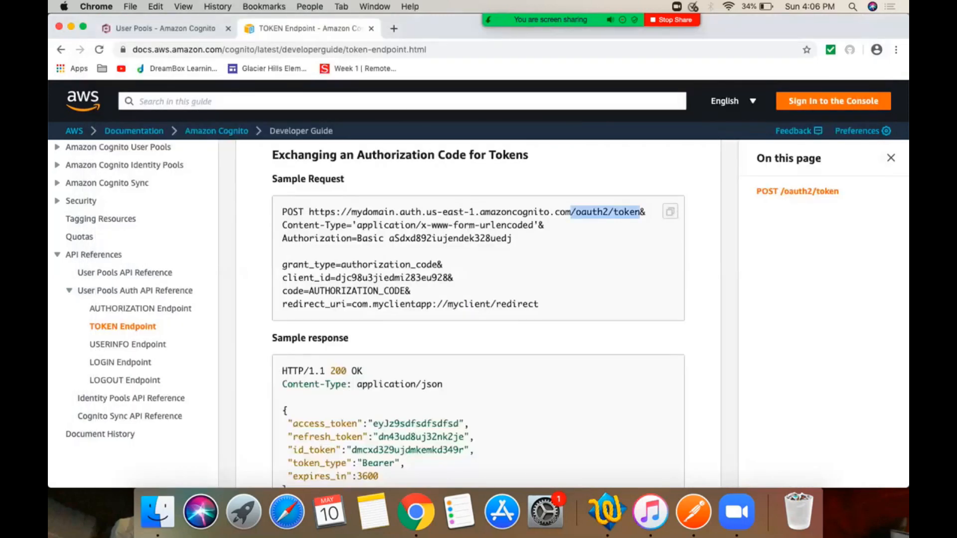
{"action": "key", "text": "super+t"}
{"action": "type", "text": "jwt"}
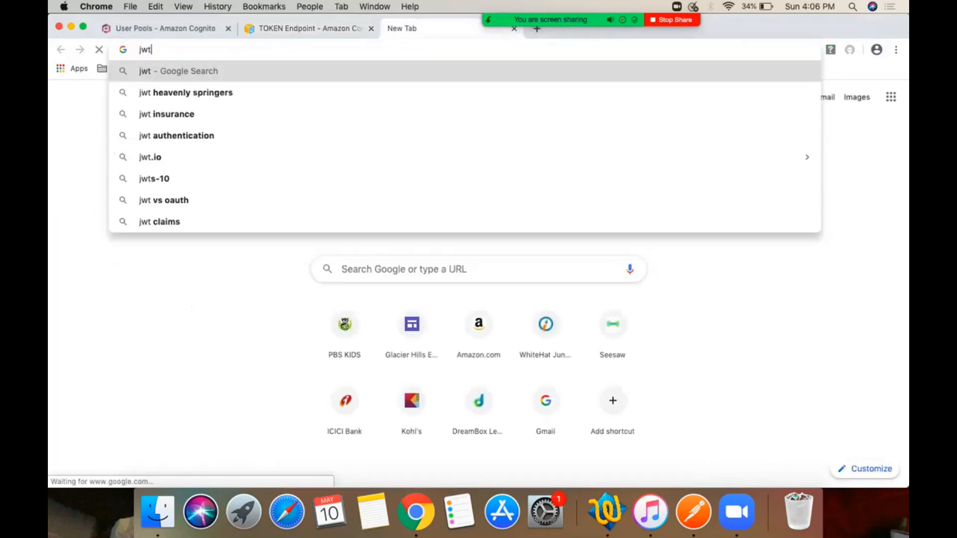
{"action": "type", "text": ".io"}
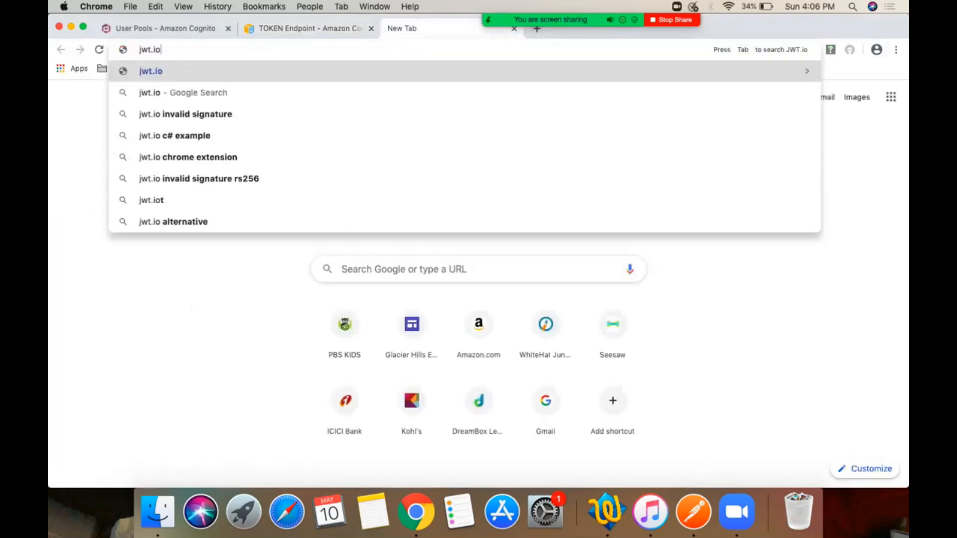
{"action": "key", "text": "Return"}
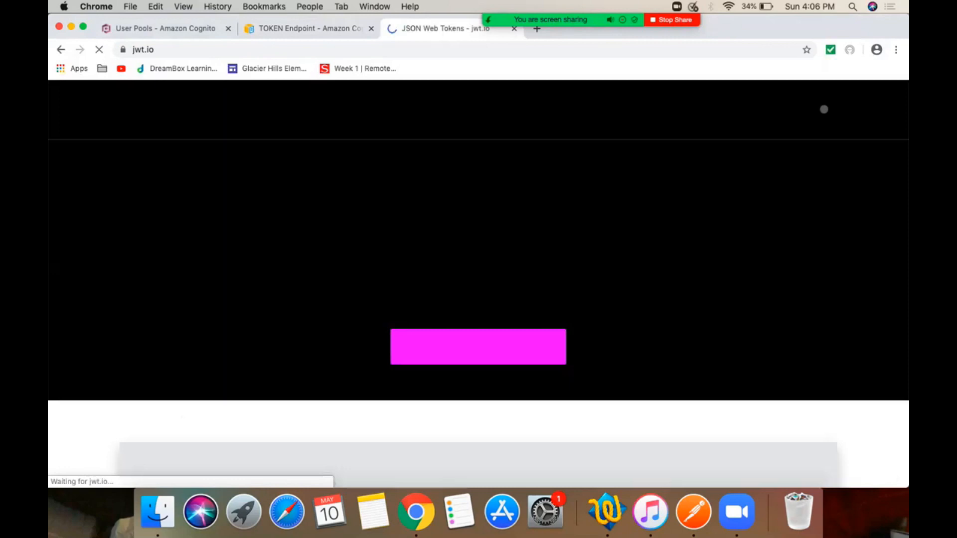
- Replace the sample encoded token in the JWT debugger with the copied access token
{"action": "scroll", "coordinate": [478, 284], "scroll_direction": "down", "scroll_amount": 5}
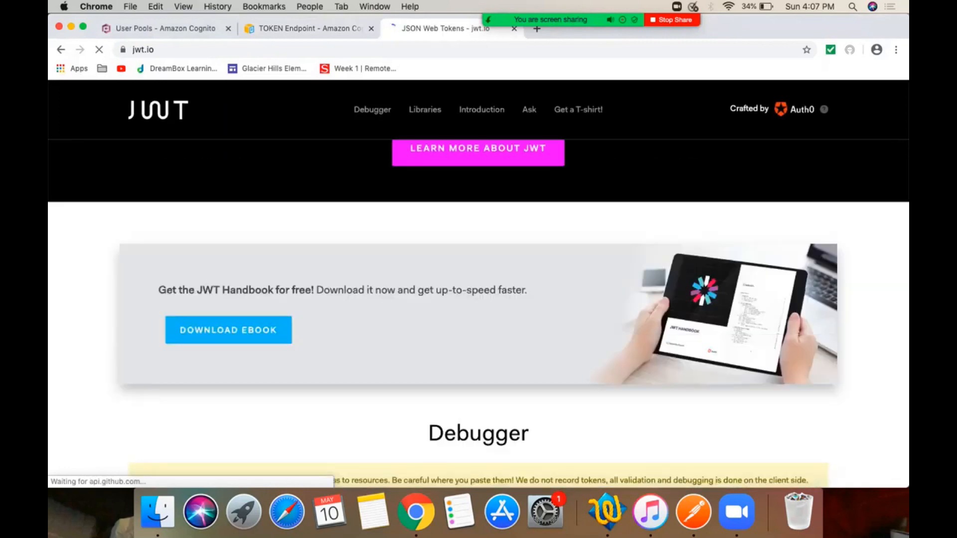
{"action": "scroll", "coordinate": [478, 299], "scroll_direction": "down", "scroll_amount": 10}
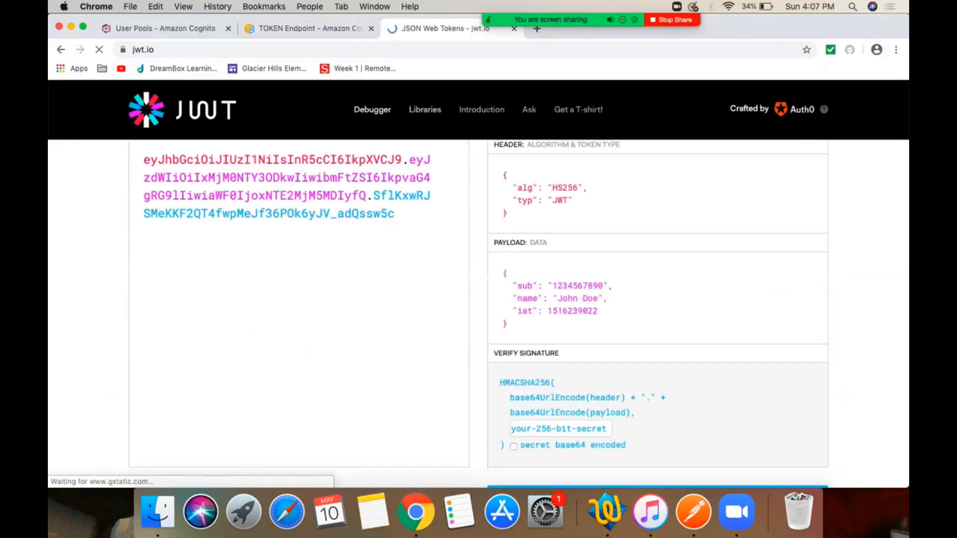
{"action": "double_click", "coordinate": [359, 213]}
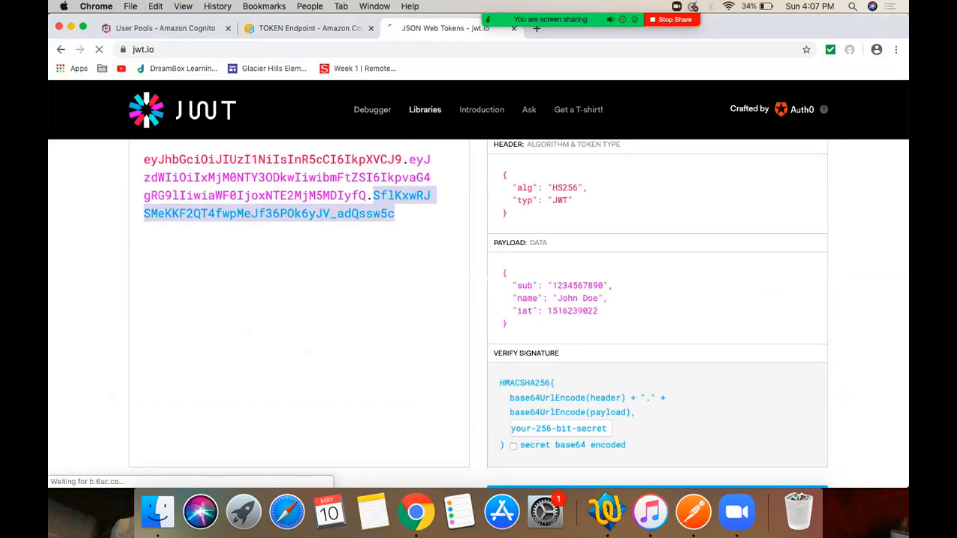
{"action": "key", "text": "super+a"}
{"action": "key", "text": "super+v"}
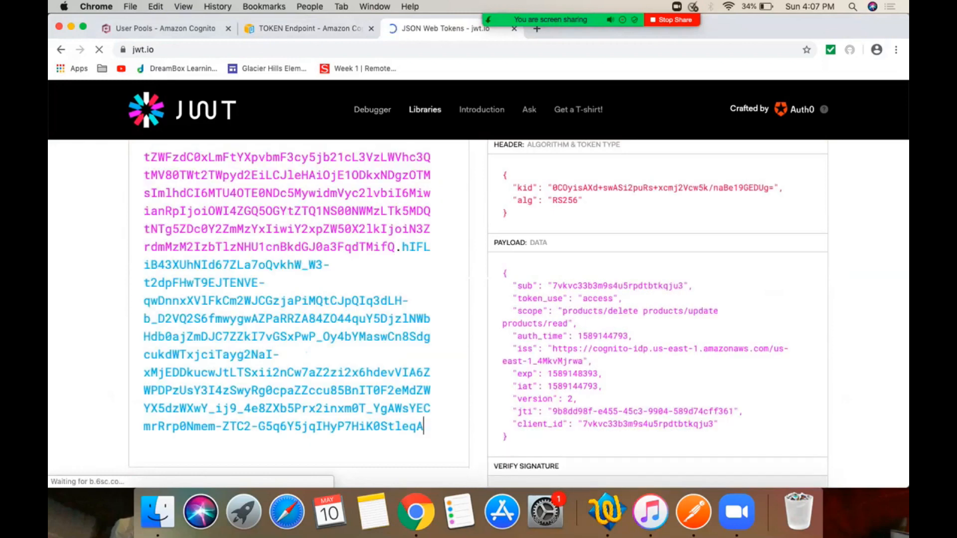
- Examine the scope claim in the decoded token's payload
{"action": "scroll", "coordinate": [299, 309], "scroll_direction": "up", "scroll_amount": 3}
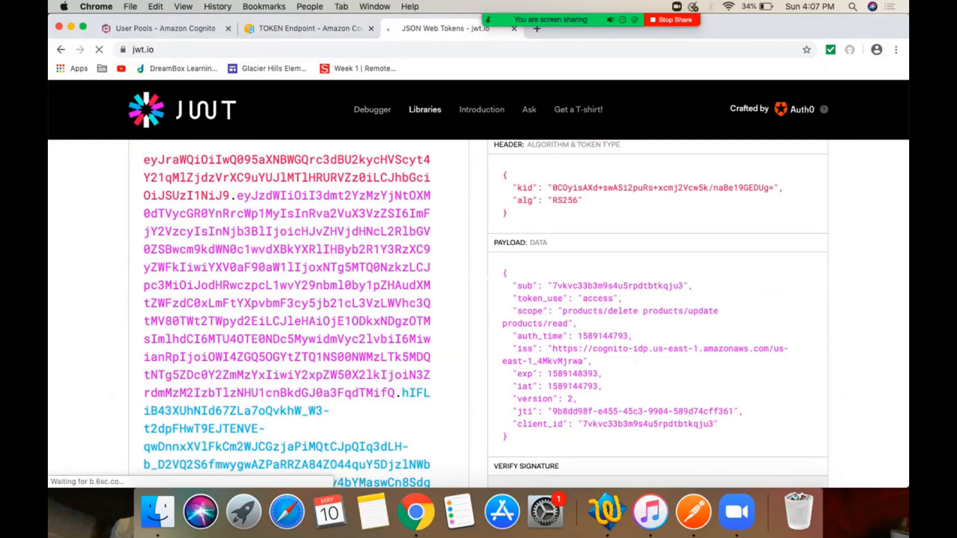
{"action": "left_click_drag", "start_coordinate": [513, 311], "coordinate": [568, 324]}
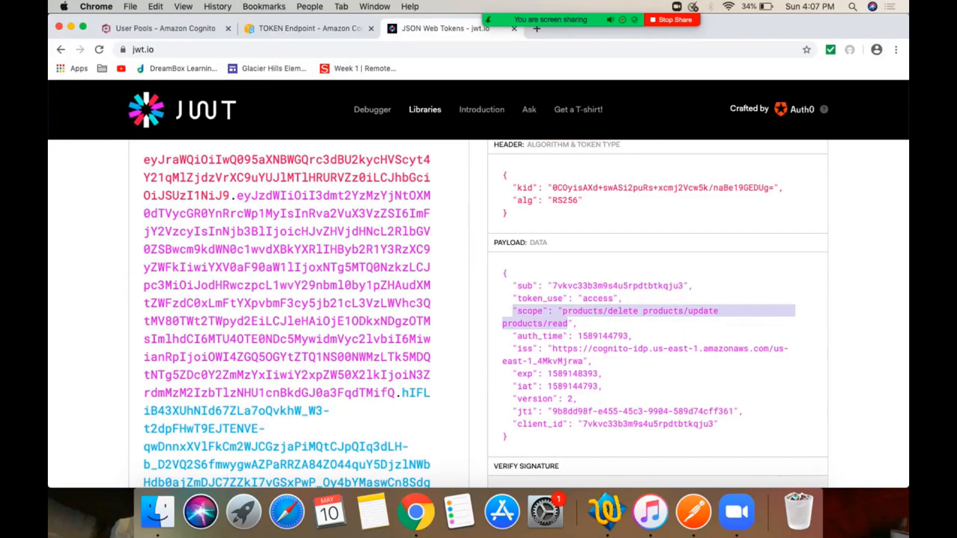
{"action": "left_click", "coordinate": [572, 311]}
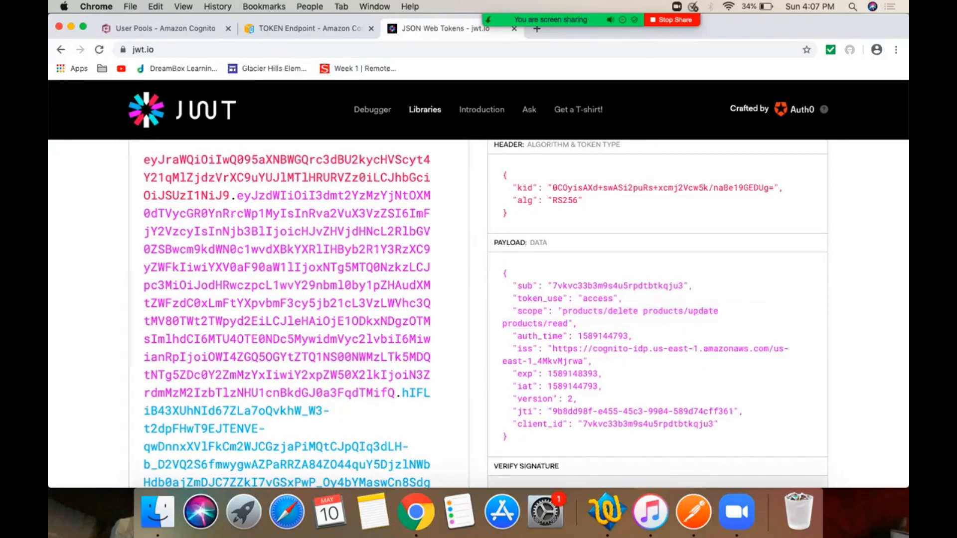
- Copy the products/read scope from the decoded payload, switch to Postman and close the token details
{"action": "left_click_drag", "start_coordinate": [502, 323], "coordinate": [568, 323]}
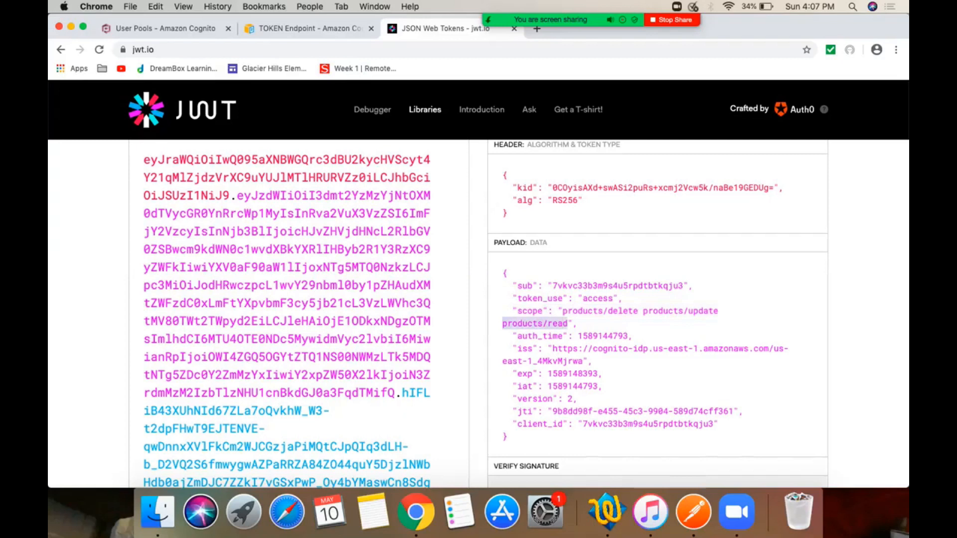
{"action": "key", "text": "super+Tab"}
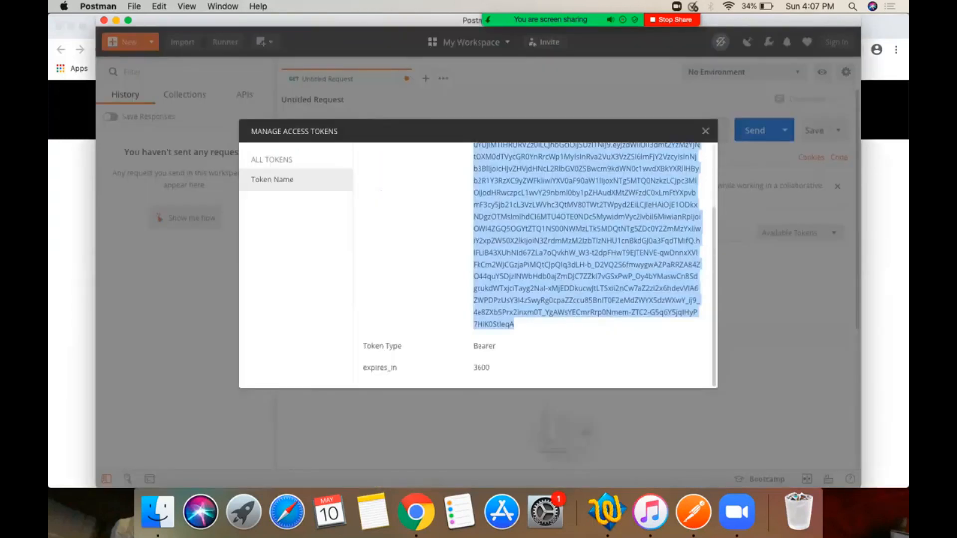
{"action": "key", "text": "Escape"}
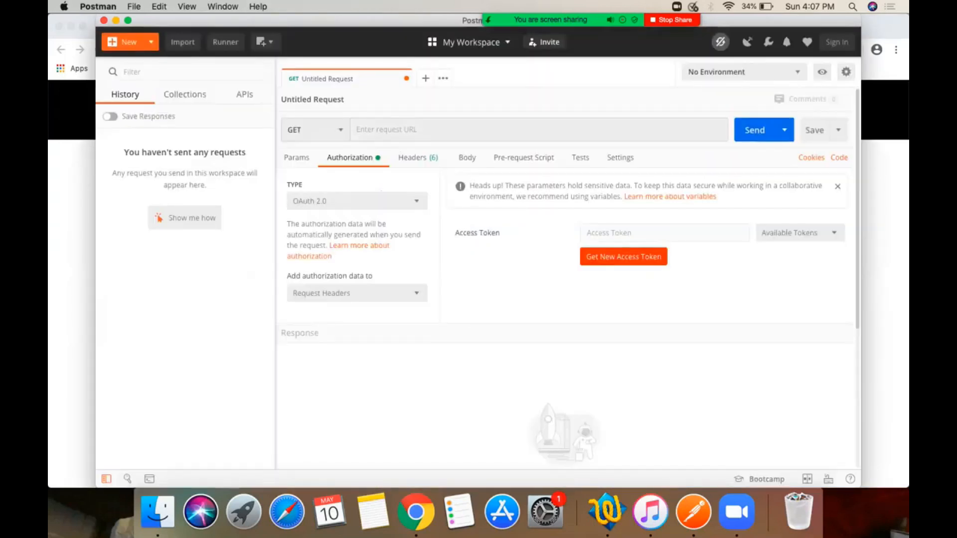
- Request a new access token with its scope set to products/read
{"action": "left_click", "coordinate": [623, 257]}
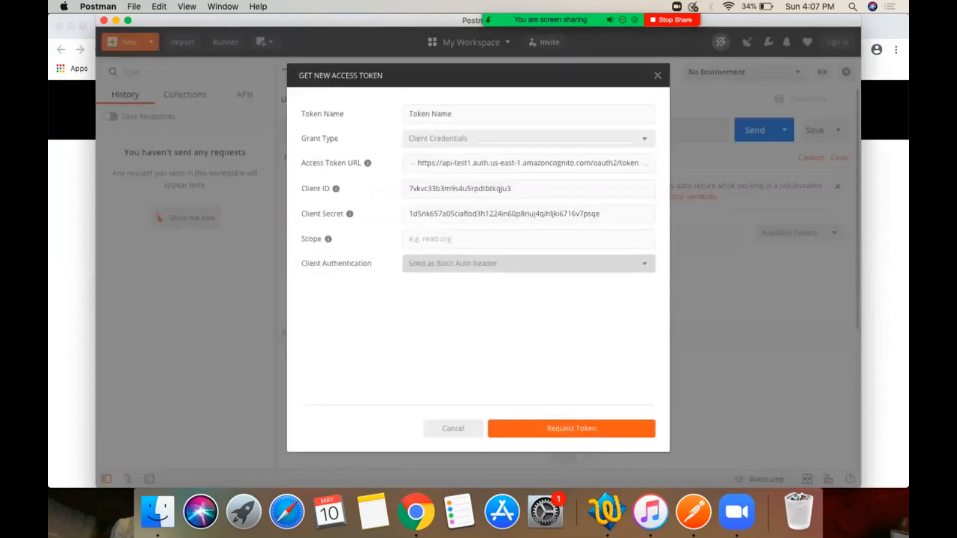
{"action": "left_click", "coordinate": [598, 239]}
{"action": "key", "text": "super+v"}
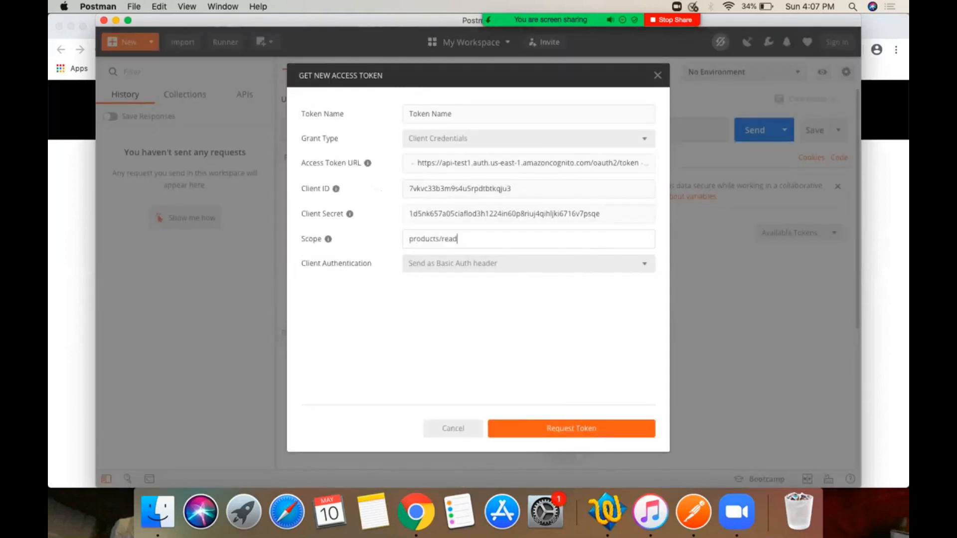
{"action": "left_click", "coordinate": [571, 429]}
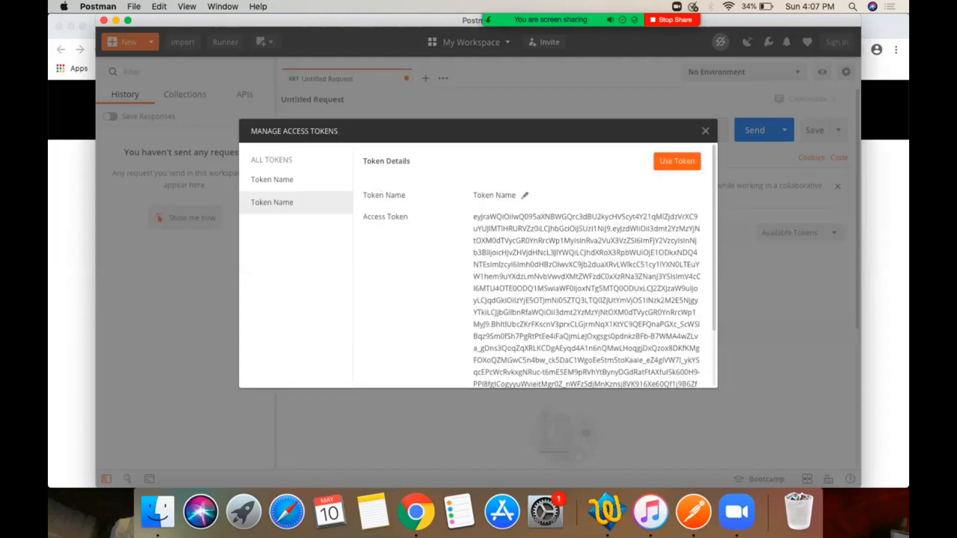
- Select and copy the complete value of the newly issued access token
{"action": "left_click_drag", "start_coordinate": [474, 217], "coordinate": [554, 252]}
{"action": "scroll", "coordinate": [548, 274], "scroll_direction": "down", "scroll_amount": 2}
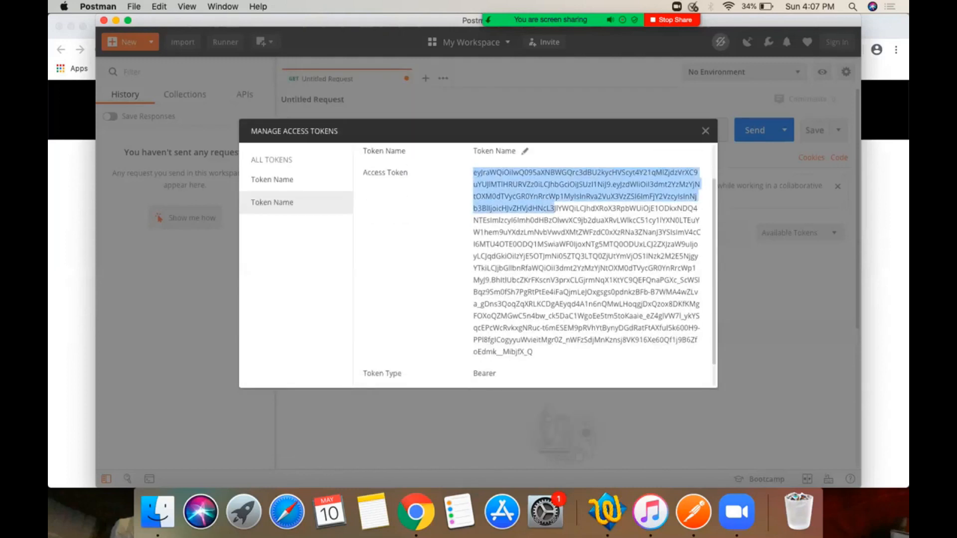
{"action": "left_click_drag", "start_coordinate": [555, 209], "coordinate": [532, 353]}
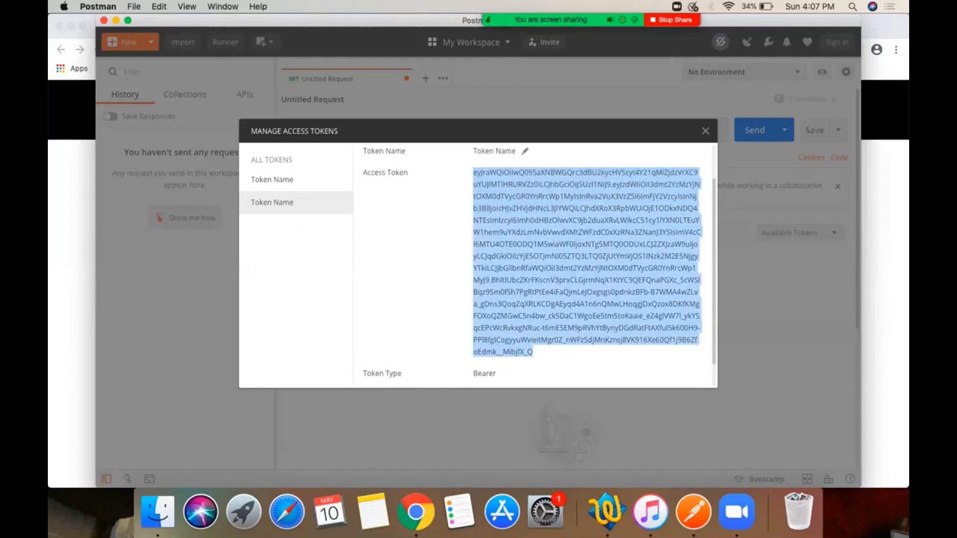
- Switch to Chrome and replace the encoded token in the JWT debugger with the newly copied access token
{"action": "key", "text": "super+Tab"}
{"action": "left_click", "coordinate": [323, 303]}
{"action": "key", "text": "super+a"}
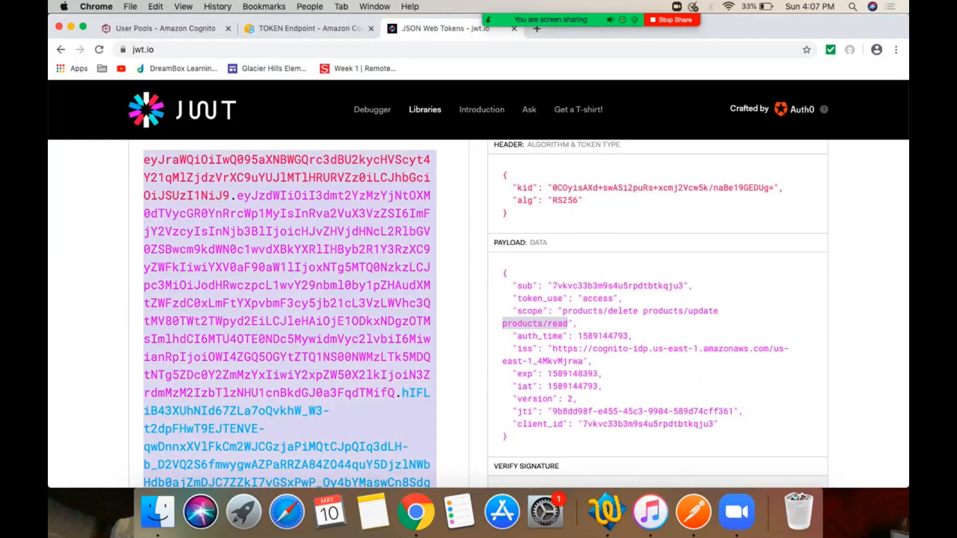
{"action": "key", "text": "BackSpace"}
{"action": "key", "text": "super+v"}
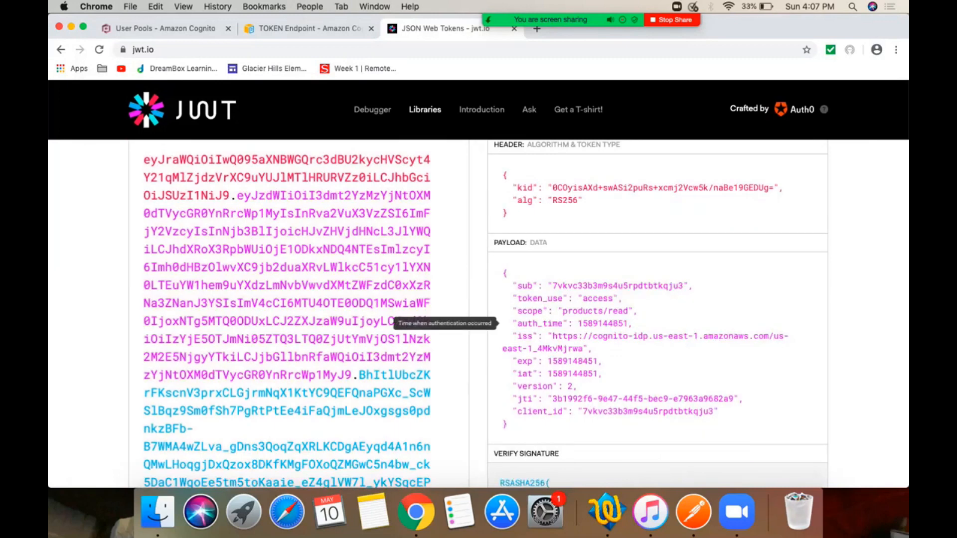
- Check the scope claim in the new token's decoded payload and look over the debugger page
{"action": "left_click_drag", "start_coordinate": [512, 311], "coordinate": [618, 311]}
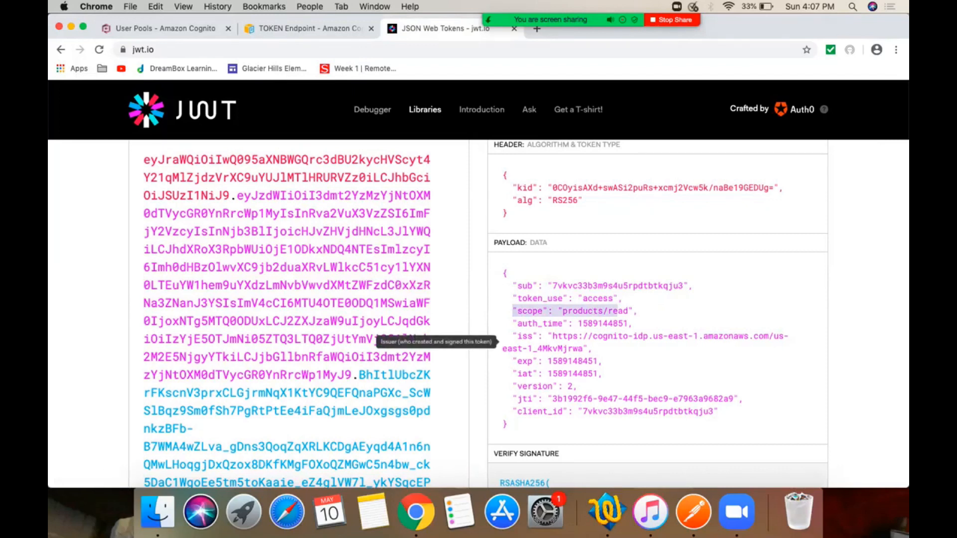
{"action": "scroll", "coordinate": [478, 299], "scroll_direction": "up", "scroll_amount": 10}
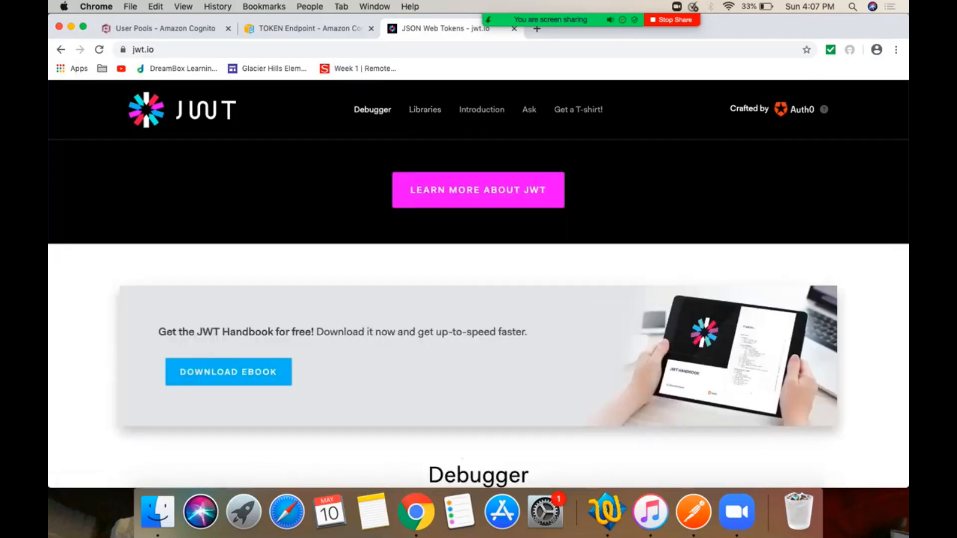
{"action": "scroll", "coordinate": [478, 299], "scroll_direction": "down", "scroll_amount": 6}
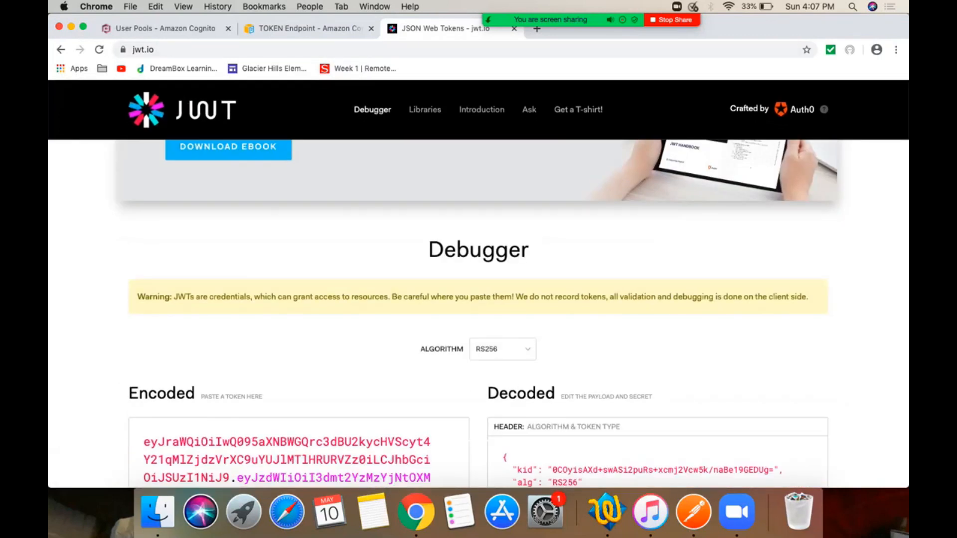
{"action": "mouse_move", "coordinate": [563, 19]}
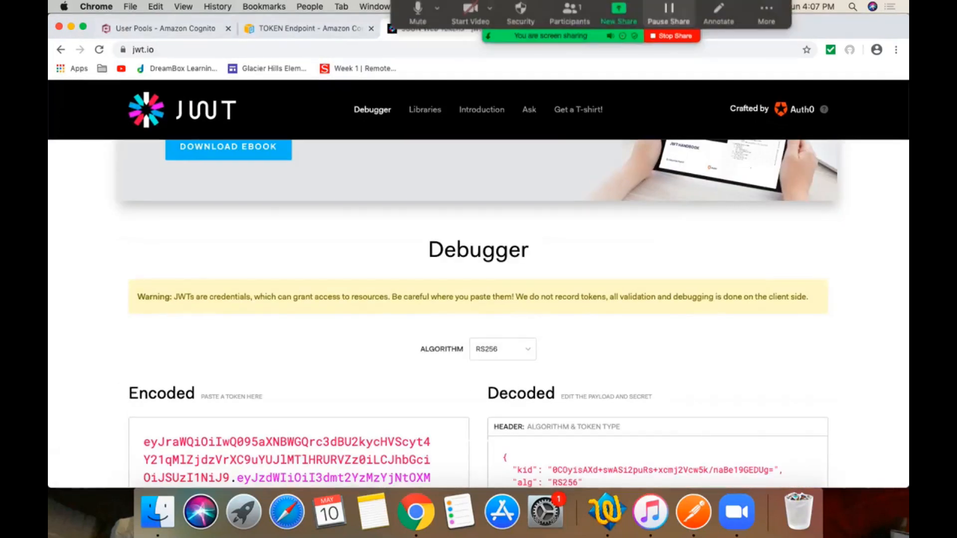
{"action": "left_click", "coordinate": [765, 30]}
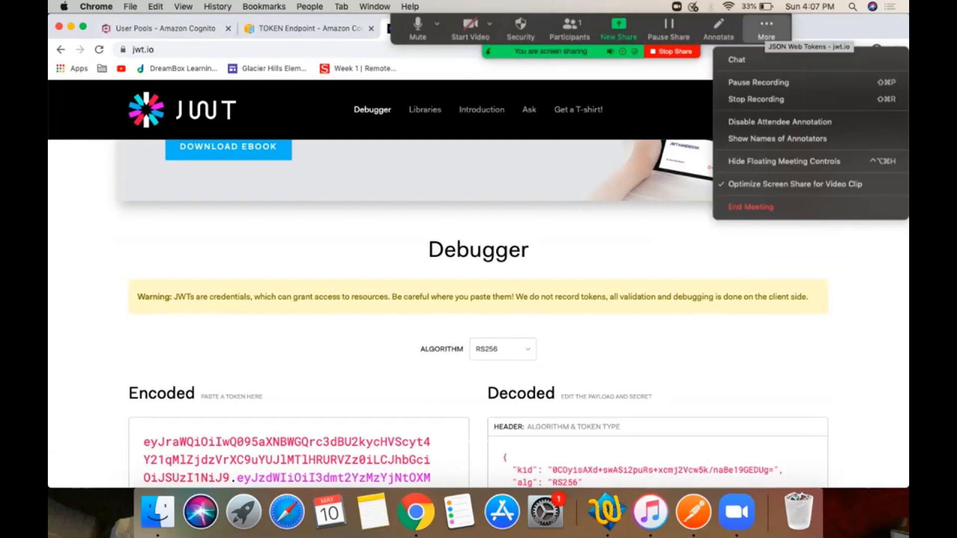
{"action": "left_click", "coordinate": [761, 82]}
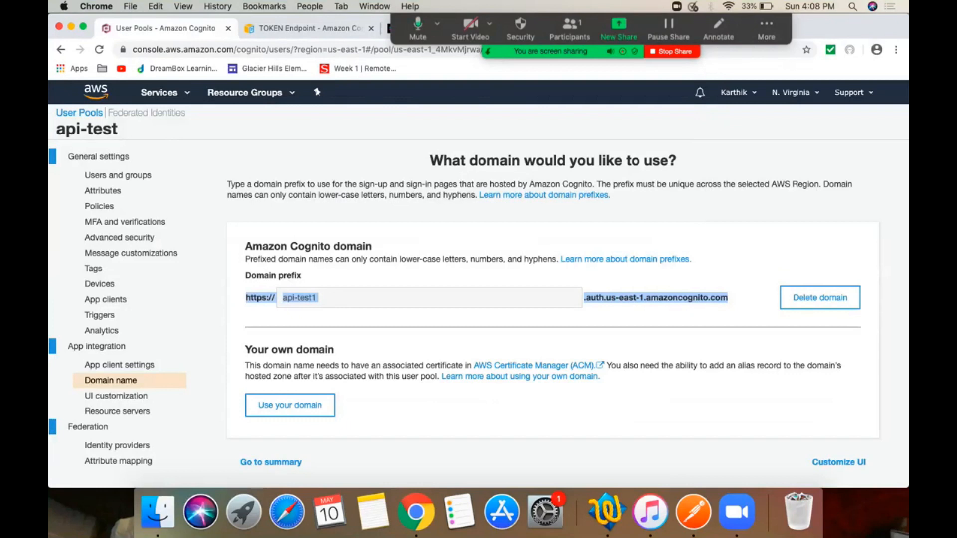
- Return to the AWS Management Console home, search the services for "api" and open API Gateway
{"action": "left_click", "coordinate": [379, 220]}
{"action": "left_click", "coordinate": [96, 92]}
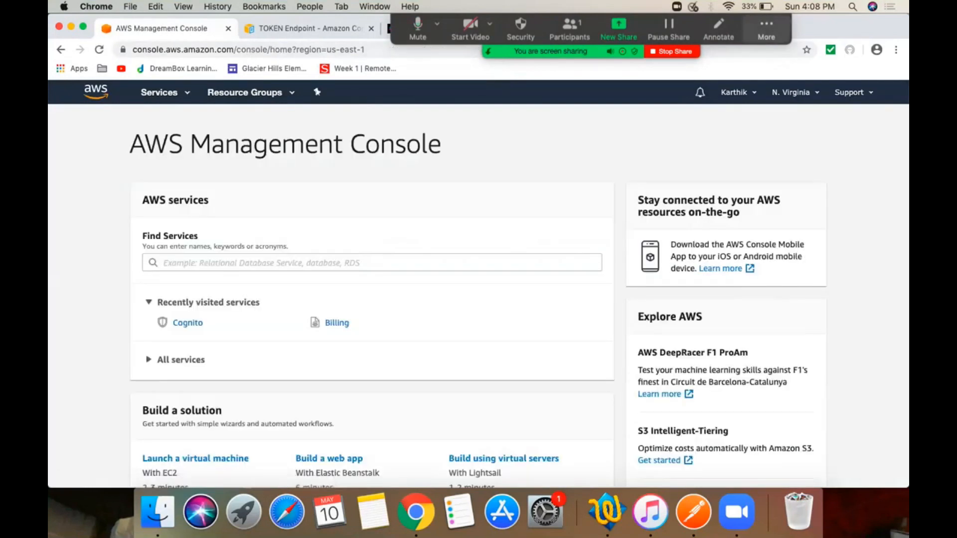
{"action": "left_click", "coordinate": [766, 30]}
{"action": "left_click", "coordinate": [758, 82]}
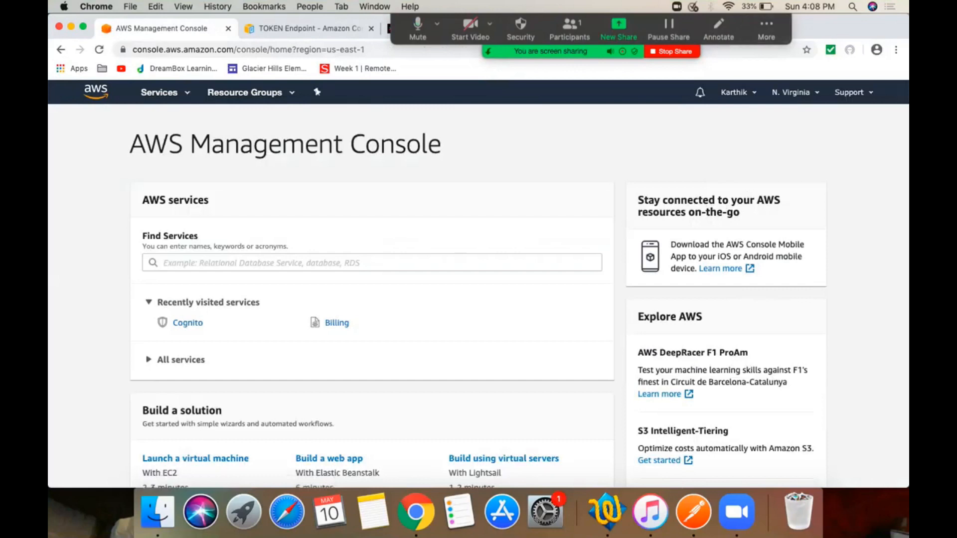
{"action": "left_click", "coordinate": [371, 263]}
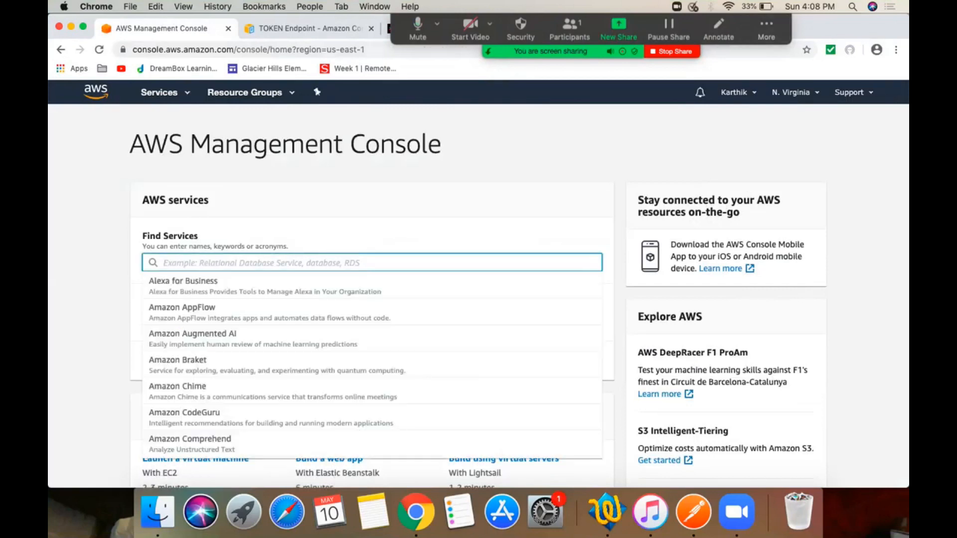
{"action": "type", "text": "api"}
{"action": "key", "text": "Return"}
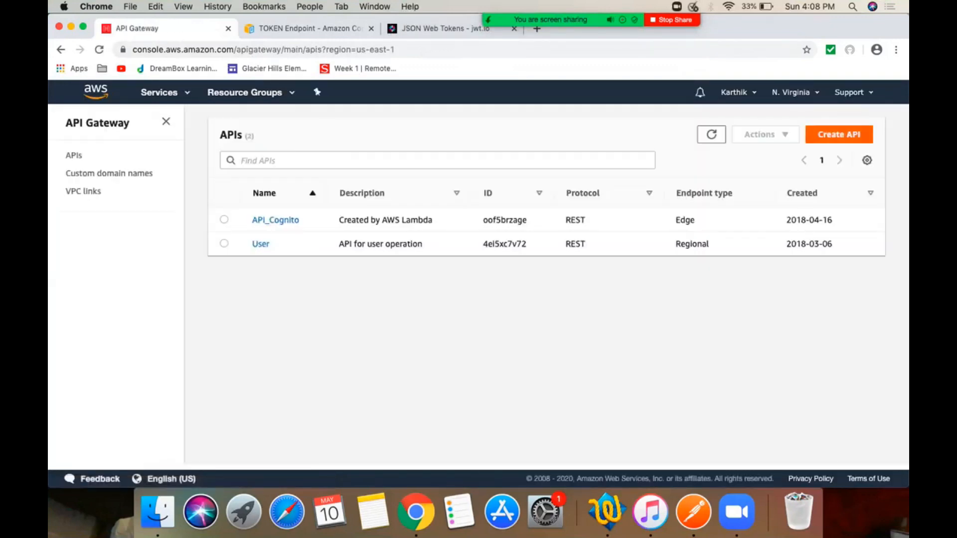
- Start creating a new API and choose to build the non-private REST API type
{"action": "left_click", "coordinate": [838, 135]}
{"action": "scroll", "coordinate": [359, 284], "scroll_direction": "down", "scroll_amount": 5}
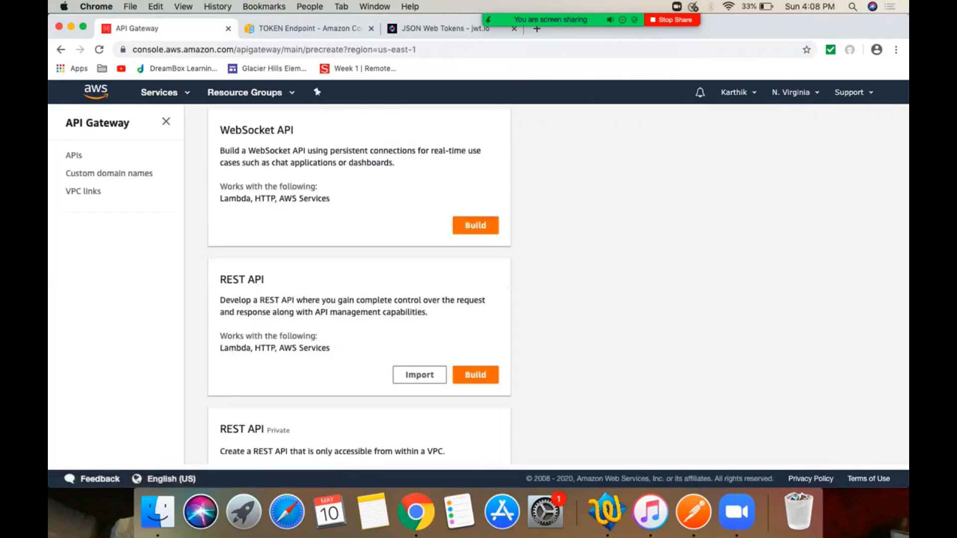
{"action": "scroll", "coordinate": [359, 284], "scroll_direction": "up", "scroll_amount": 1}
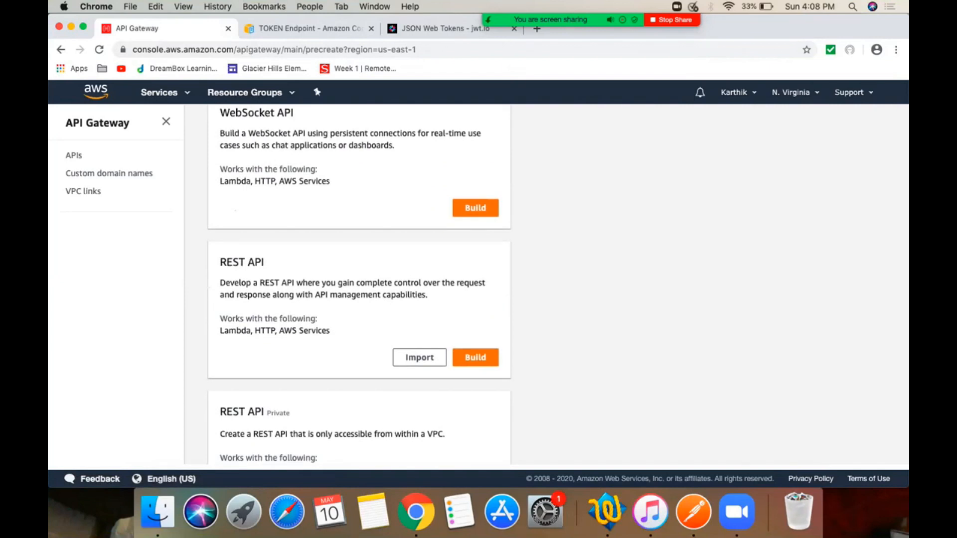
{"action": "left_click", "coordinate": [475, 357]}
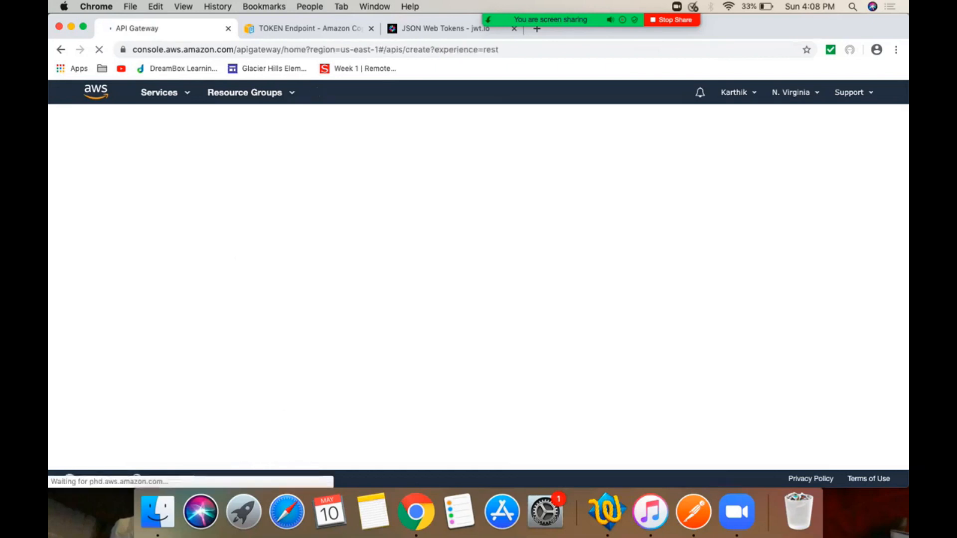
- Create the new REST API with both its name and description set to products
{"action": "left_click", "coordinate": [433, 337]}
{"action": "type", "text": "products"}
{"action": "key", "text": "super+a"}
{"action": "key", "text": "super+c"}
{"action": "key", "text": "Tab"}
{"action": "key", "text": "super+v"}
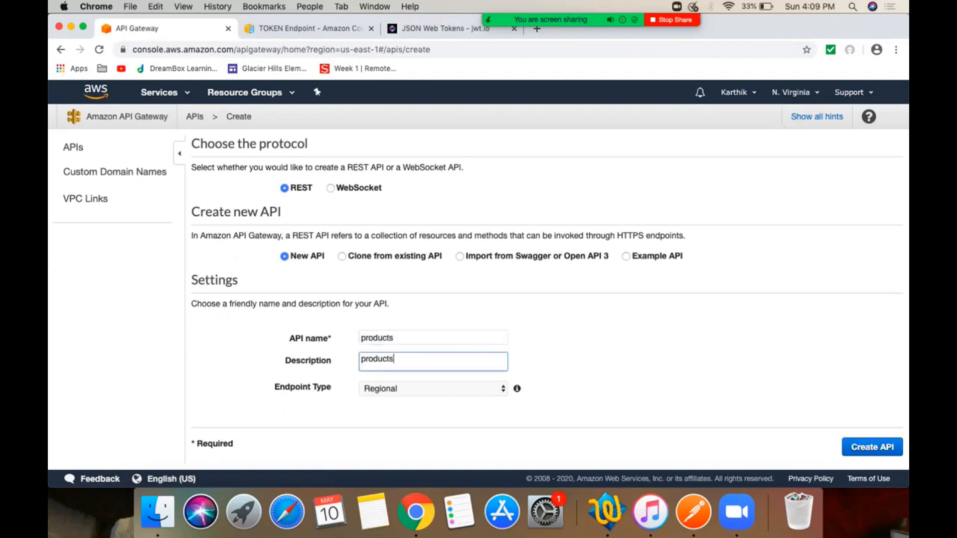
{"action": "left_click", "coordinate": [872, 447]}
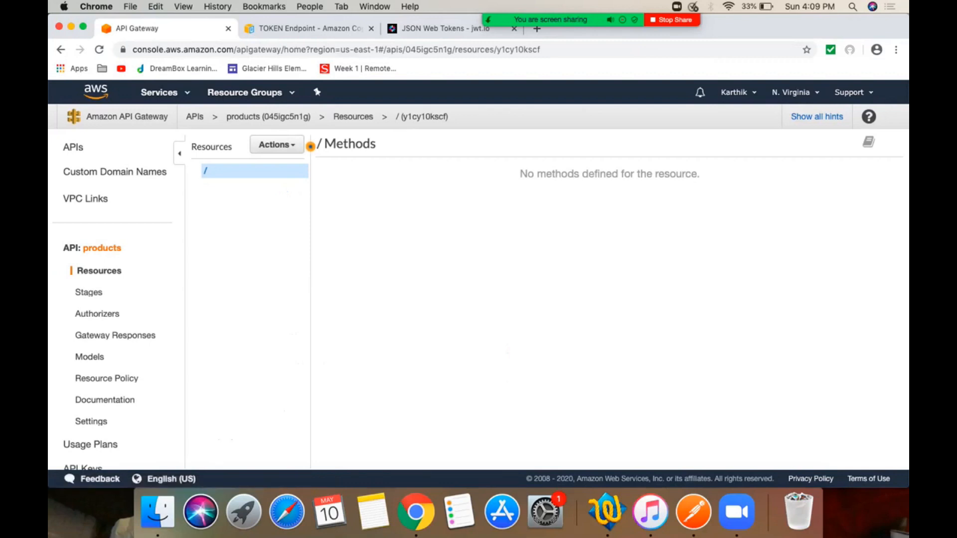
- Create a child resource named product with the path /product under the API's root
{"action": "left_click", "coordinate": [276, 144]}
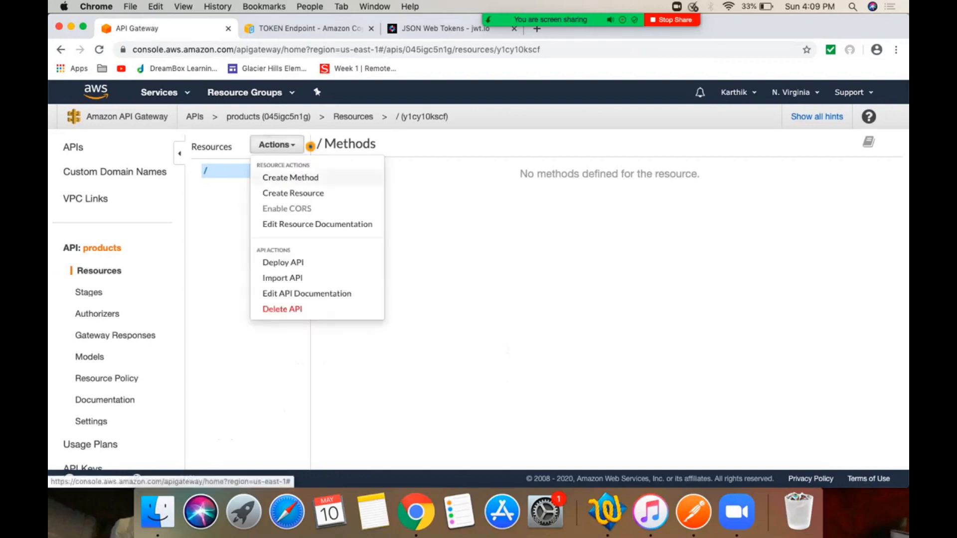
{"action": "left_click", "coordinate": [293, 193]}
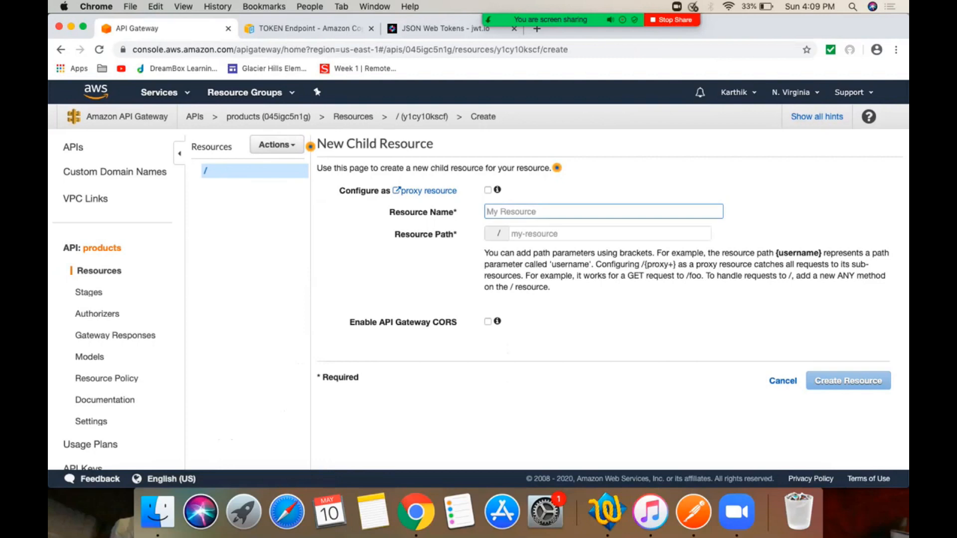
{"action": "type", "text": "products"}
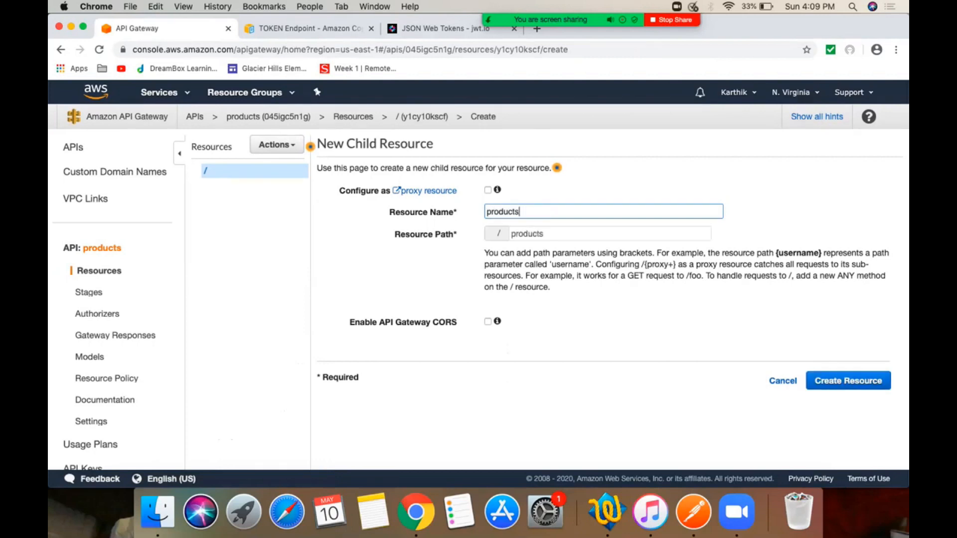
{"action": "key", "text": "BackSpace"}
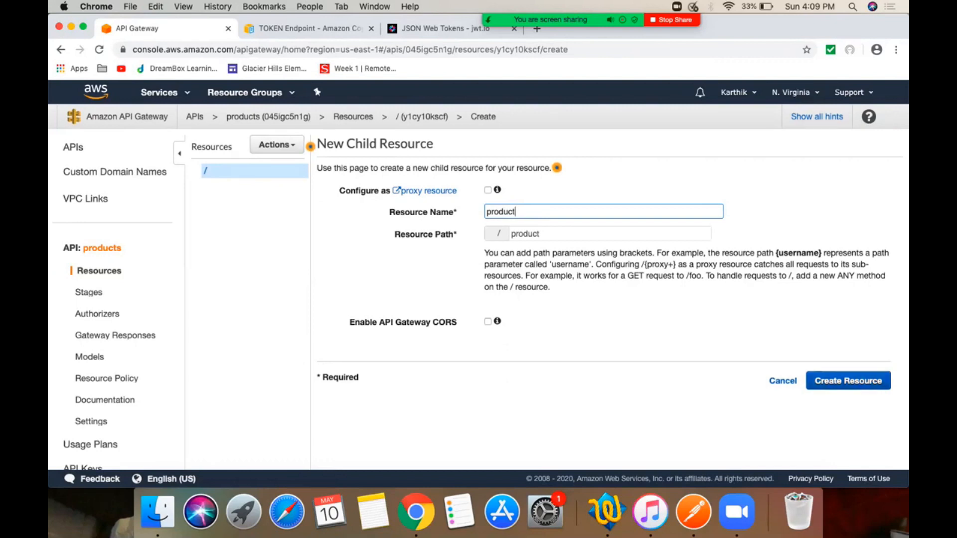
{"action": "left_click", "coordinate": [848, 380]}
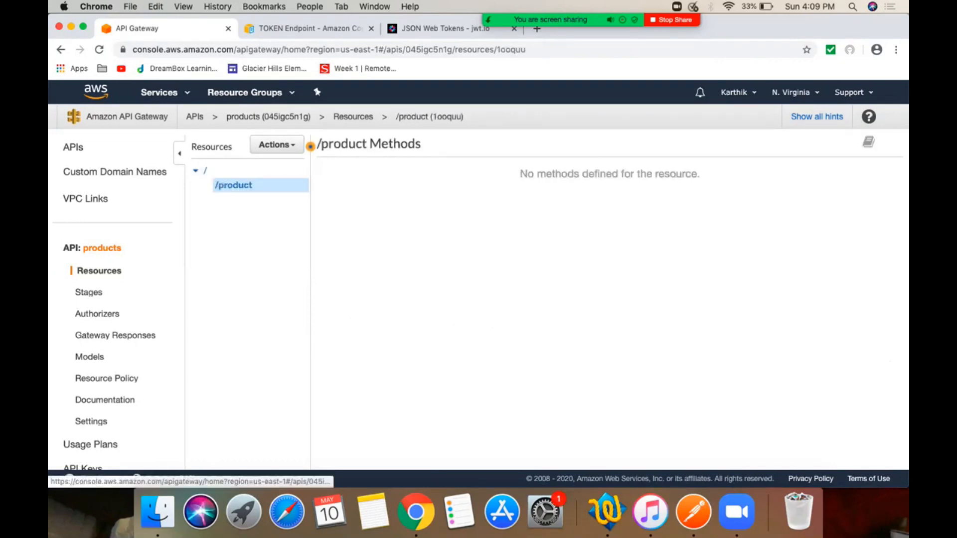
- Add a GET method to the /product resource
{"action": "left_click", "coordinate": [277, 145]}
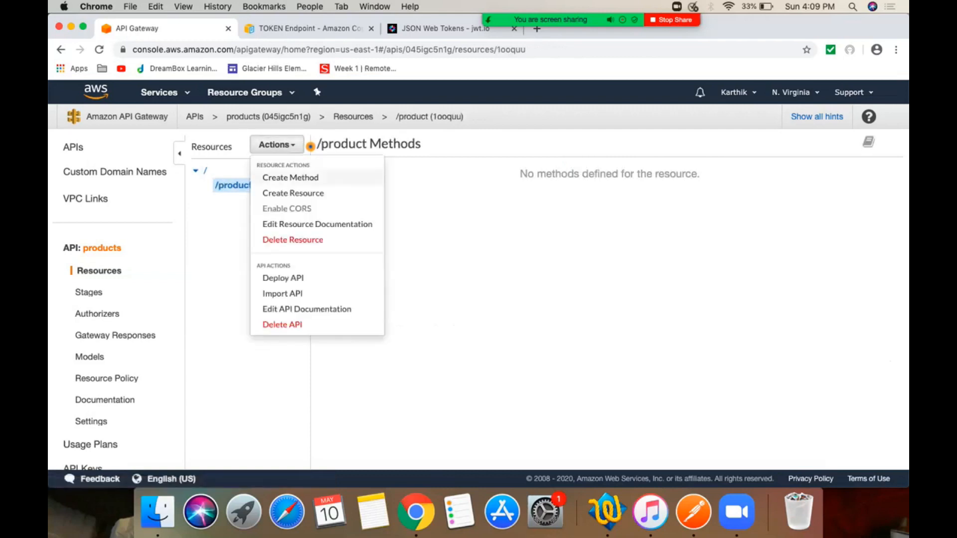
{"action": "left_click", "coordinate": [289, 177]}
{"action": "left_click", "coordinate": [242, 200]}
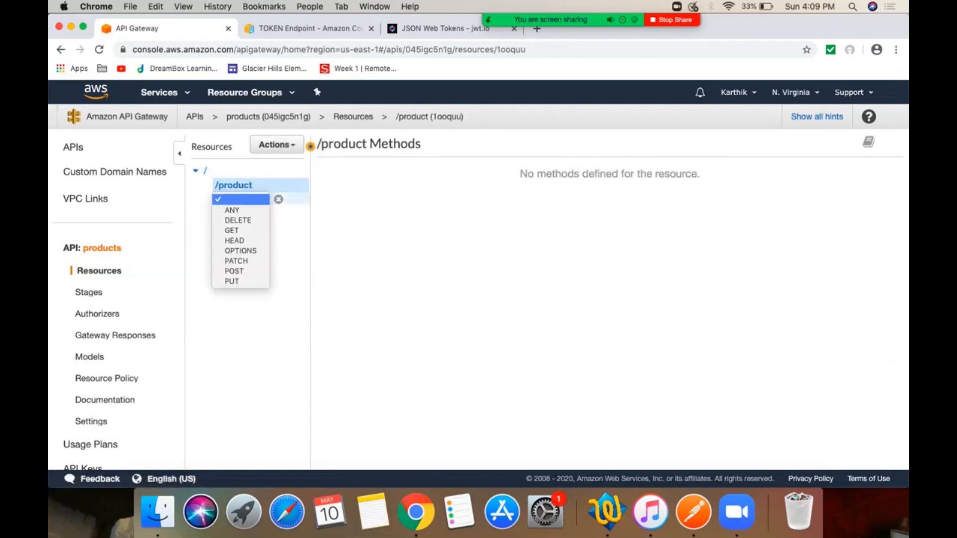
{"action": "left_click", "coordinate": [232, 230]}
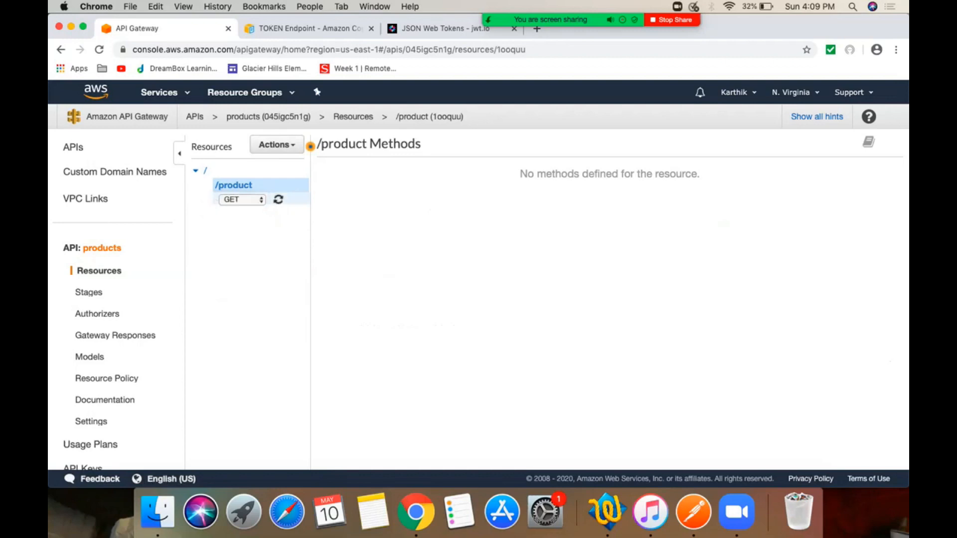
{"action": "left_click", "coordinate": [277, 199]}
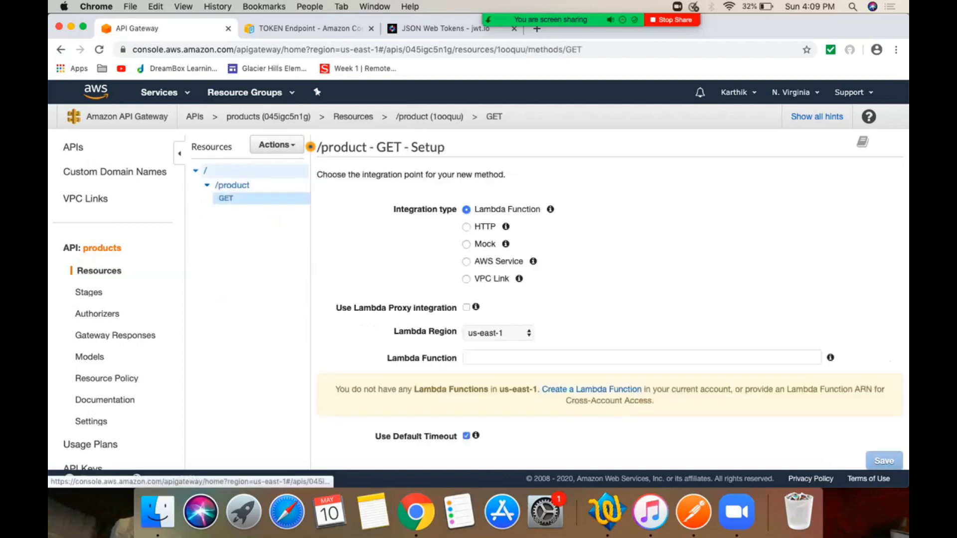
- Add a POST method to the /product resource
{"action": "left_click", "coordinate": [276, 144]}
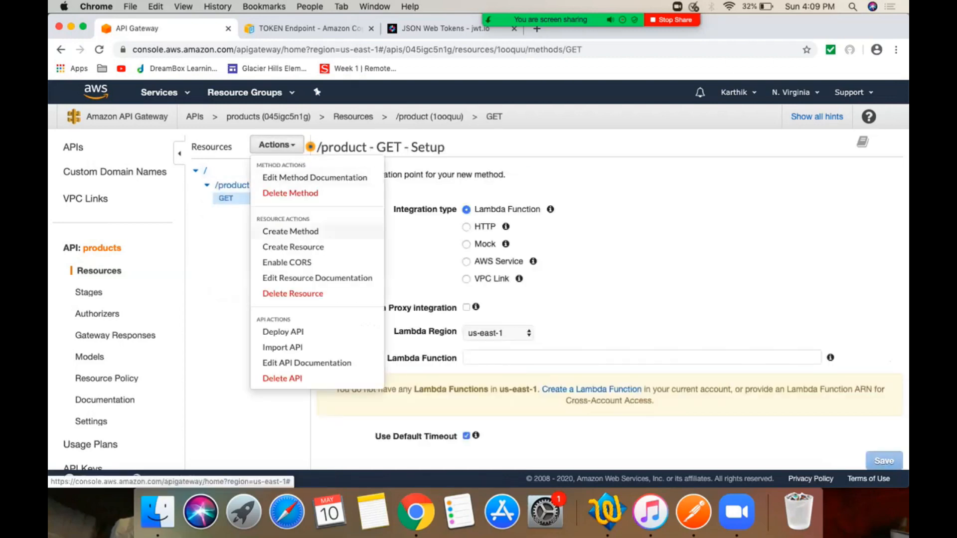
{"action": "left_click", "coordinate": [299, 231]}
{"action": "left_click", "coordinate": [241, 212]}
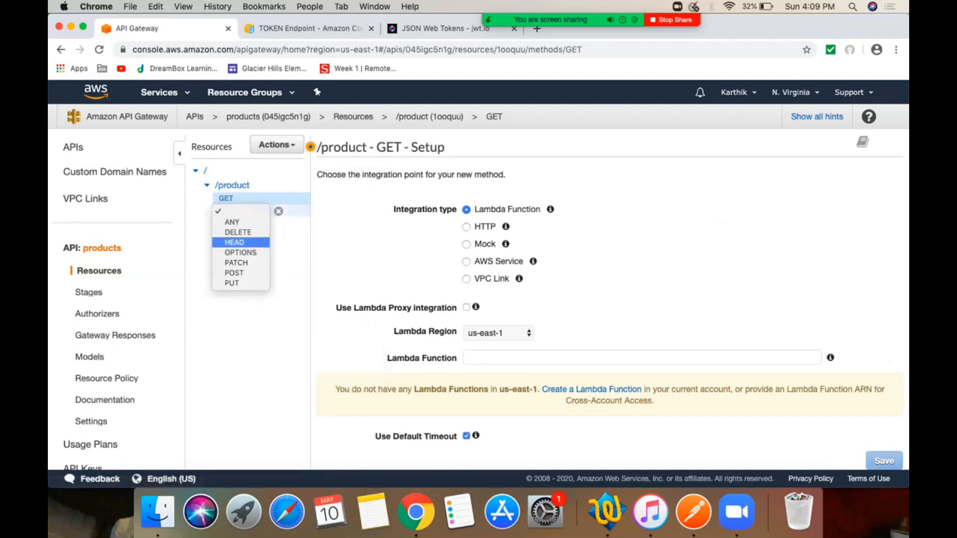
{"action": "left_click", "coordinate": [234, 273]}
{"action": "left_click", "coordinate": [278, 211]}
- Add a DELETE method to the /product resource
{"action": "left_click", "coordinate": [277, 145]}
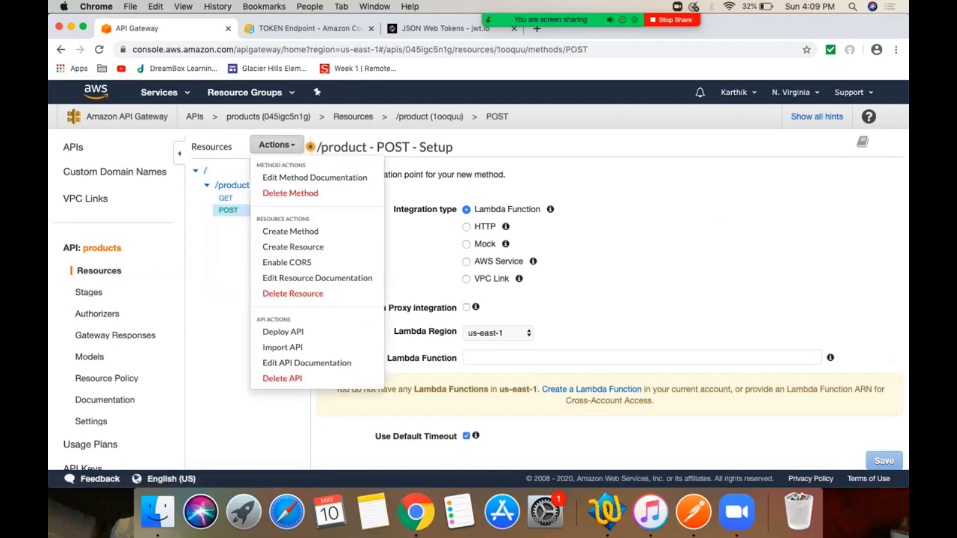
{"action": "left_click", "coordinate": [290, 231]}
{"action": "left_click", "coordinate": [240, 223]}
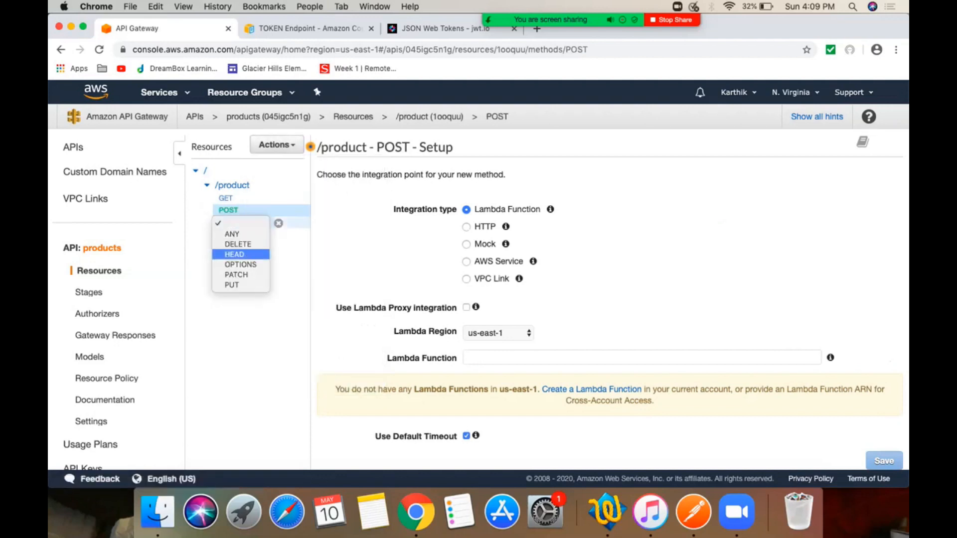
{"action": "left_click", "coordinate": [238, 243]}
{"action": "left_click", "coordinate": [278, 223]}
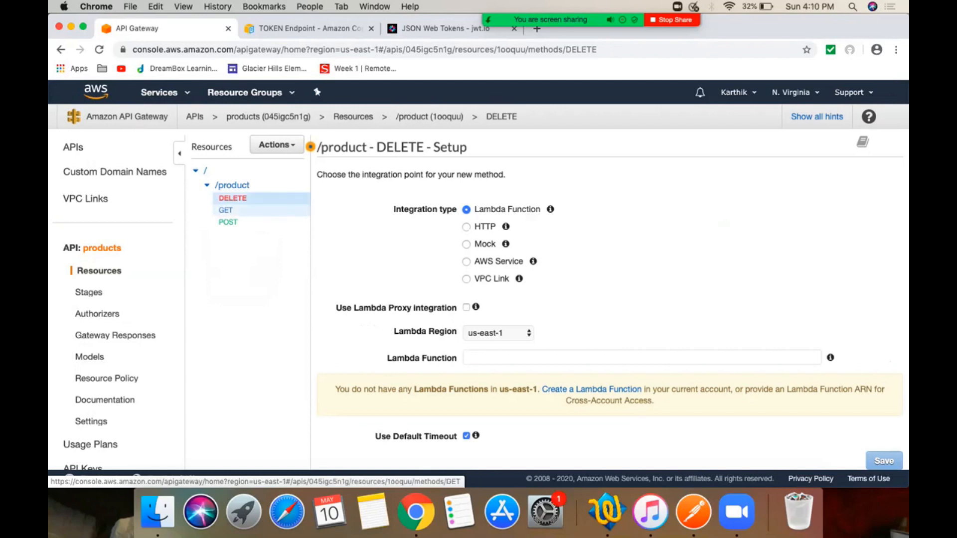
- Set the /product GET method's integration type to Mock and save the setup
{"action": "left_click", "coordinate": [225, 210]}
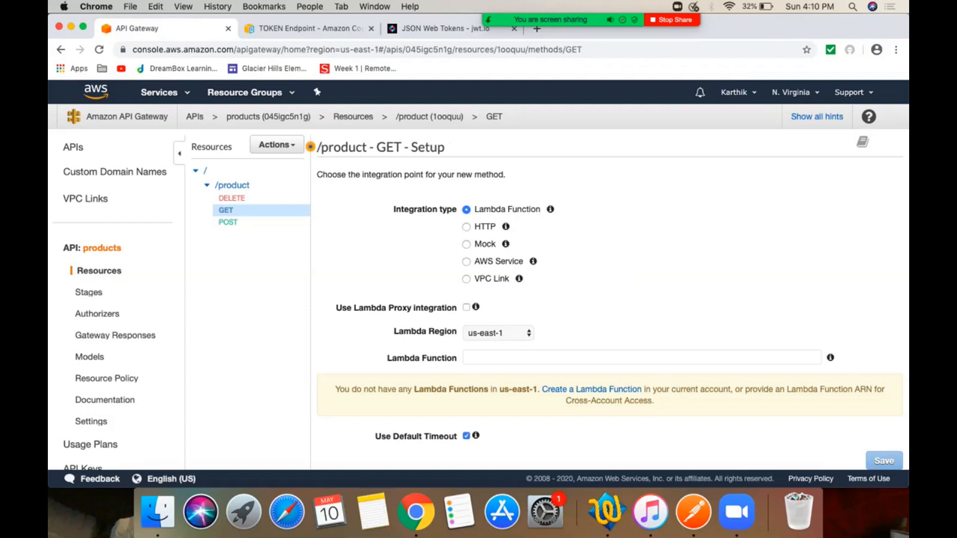
{"action": "left_click", "coordinate": [466, 244]}
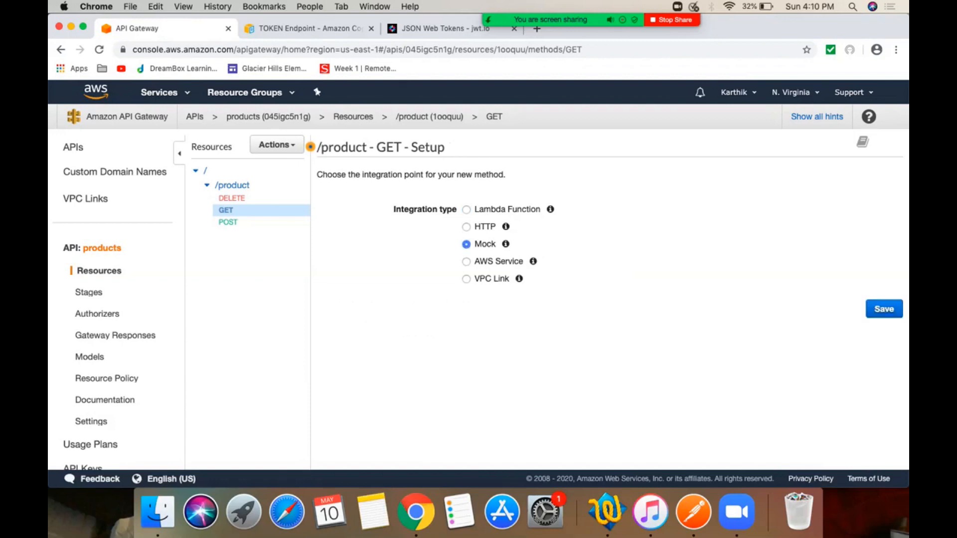
{"action": "left_click", "coordinate": [883, 309]}
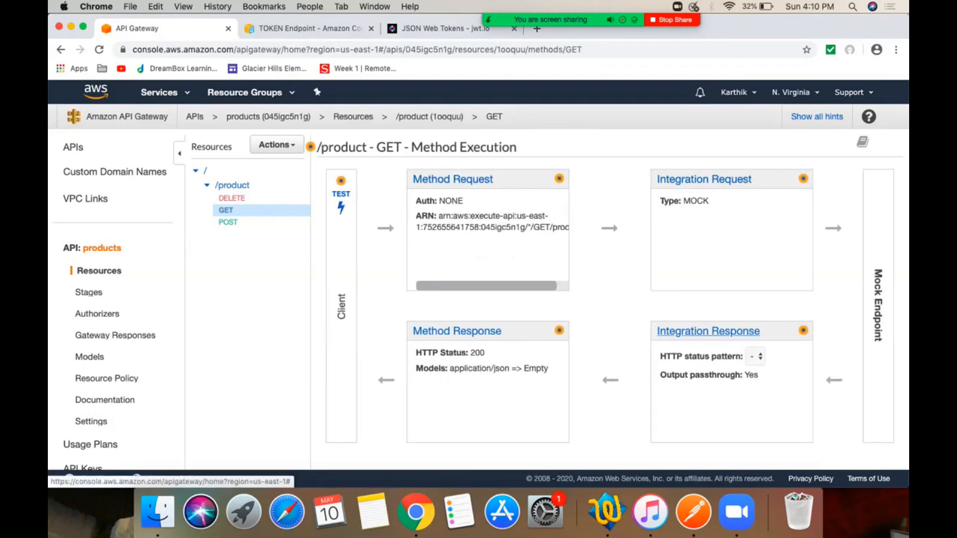
- Open the application/json mapping template of the GET method's 200 integration response
{"action": "left_click", "coordinate": [707, 331]}
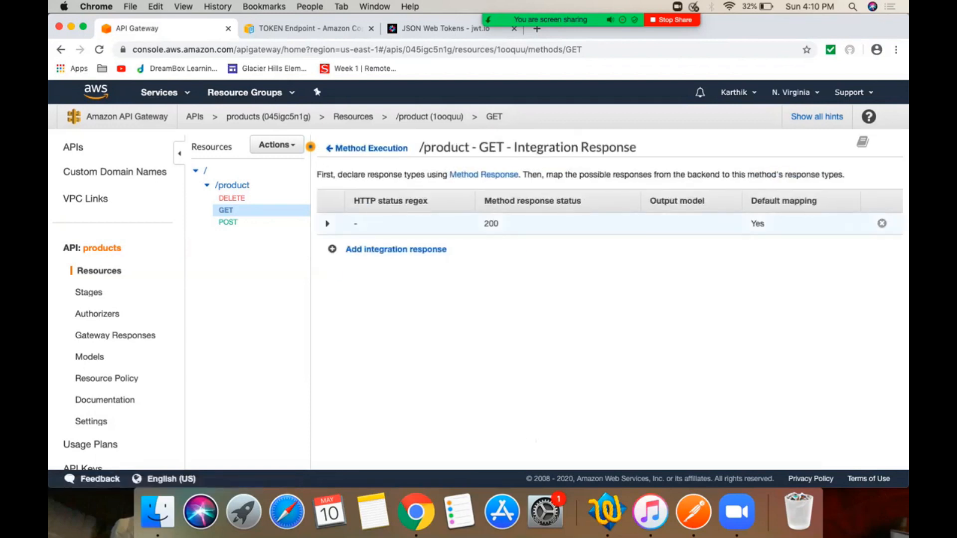
{"action": "left_click", "coordinate": [327, 224]}
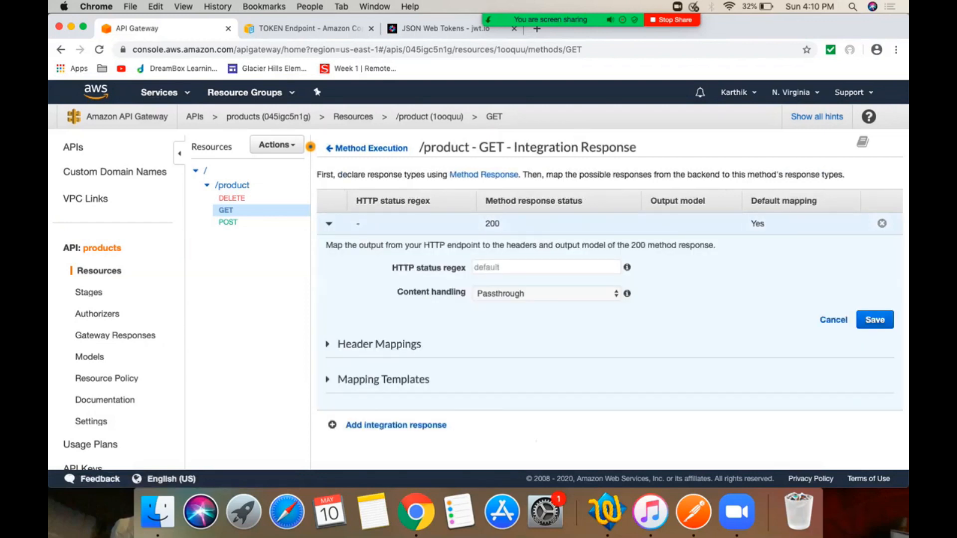
{"action": "left_click", "coordinate": [327, 380]}
{"action": "scroll", "coordinate": [479, 275], "scroll_direction": "down", "scroll_amount": 1}
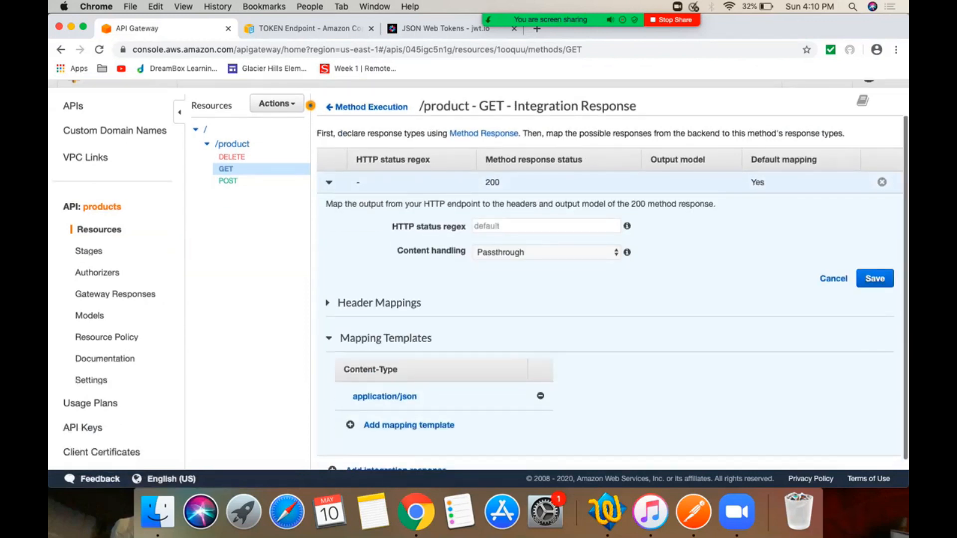
{"action": "left_click", "coordinate": [384, 396]}
{"action": "scroll", "coordinate": [478, 275], "scroll_direction": "down", "scroll_amount": 3}
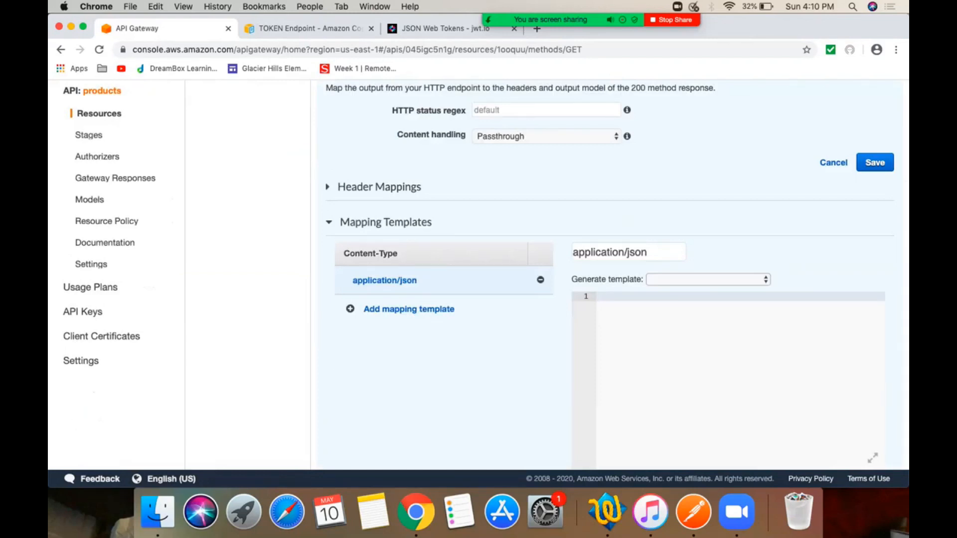
- Fill the GET mapping template with a JSON object whose "action" is "read product details" and save it
{"action": "type", "text": "{}"}
{"action": "key", "text": "Return"}
{"action": "key", "text": "Left"}
{"action": "key", "text": "Return"}
{"action": "type", "text": "\""}
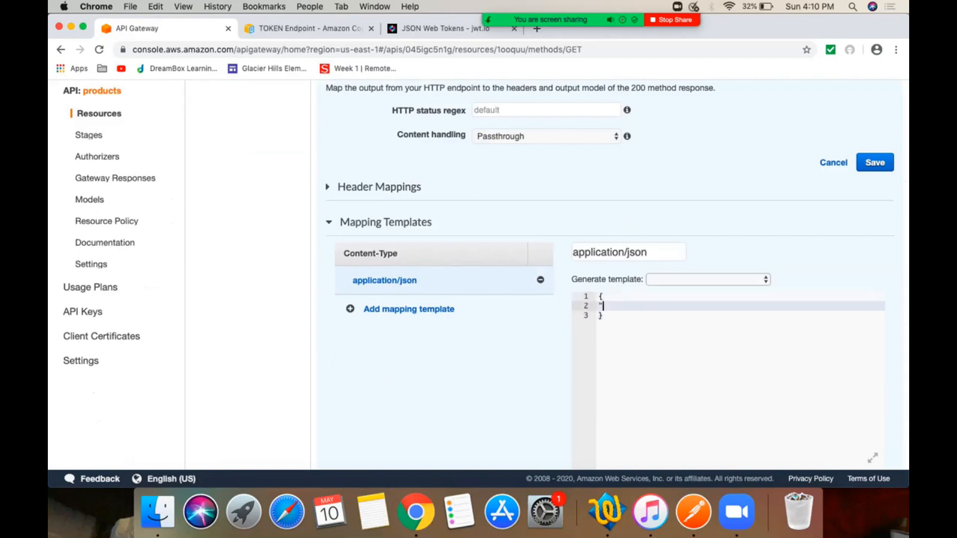
{"action": "type", "text": "action\":\"read product details\""}
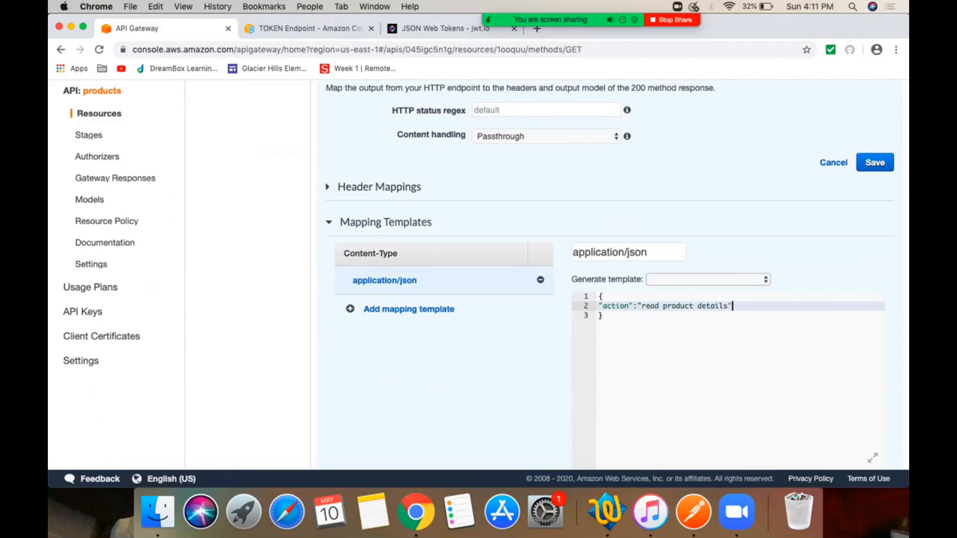
{"action": "scroll", "coordinate": [478, 284], "scroll_direction": "down", "scroll_amount": 3}
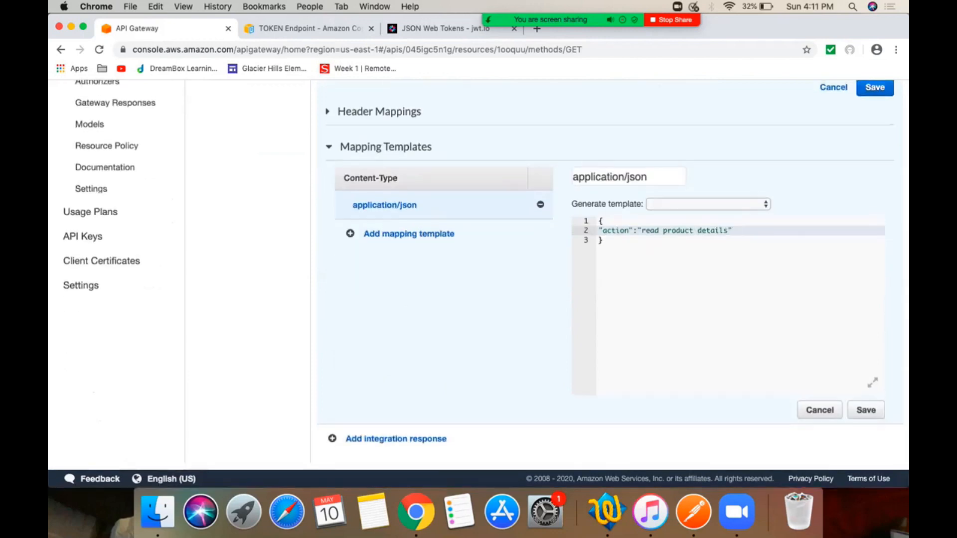
{"action": "scroll", "coordinate": [479, 284], "scroll_direction": "up", "scroll_amount": 10}
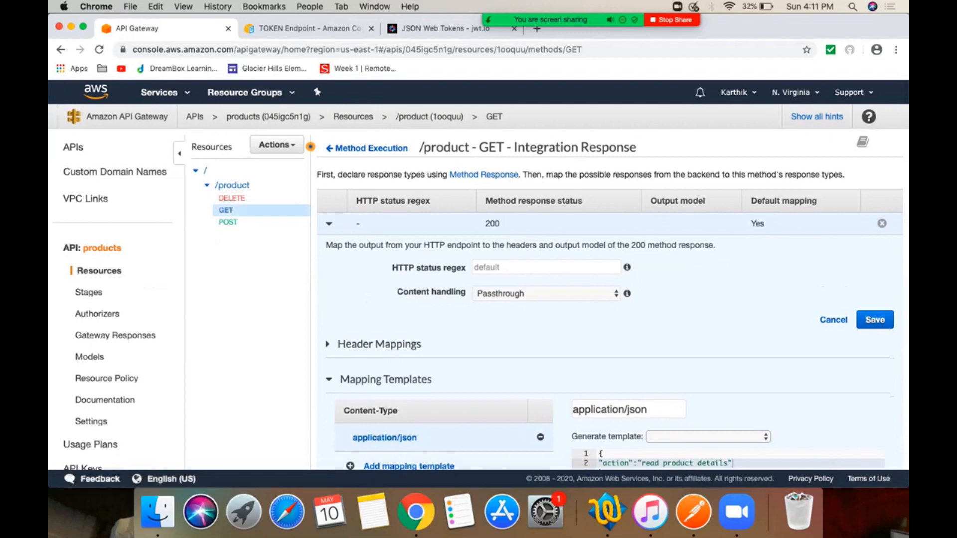
{"action": "scroll", "coordinate": [478, 284], "scroll_direction": "down", "scroll_amount": 5}
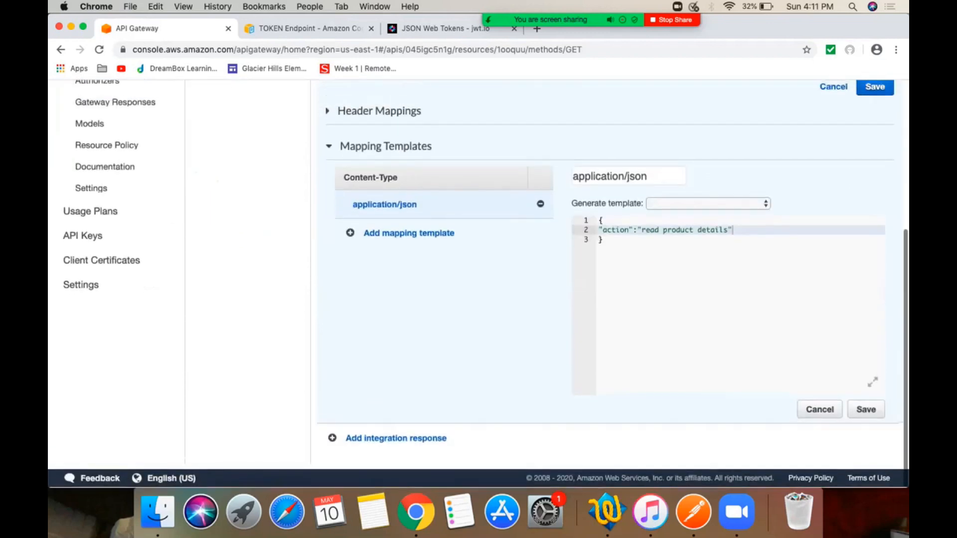
{"action": "scroll", "coordinate": [478, 284], "scroll_direction": "up", "scroll_amount": 5}
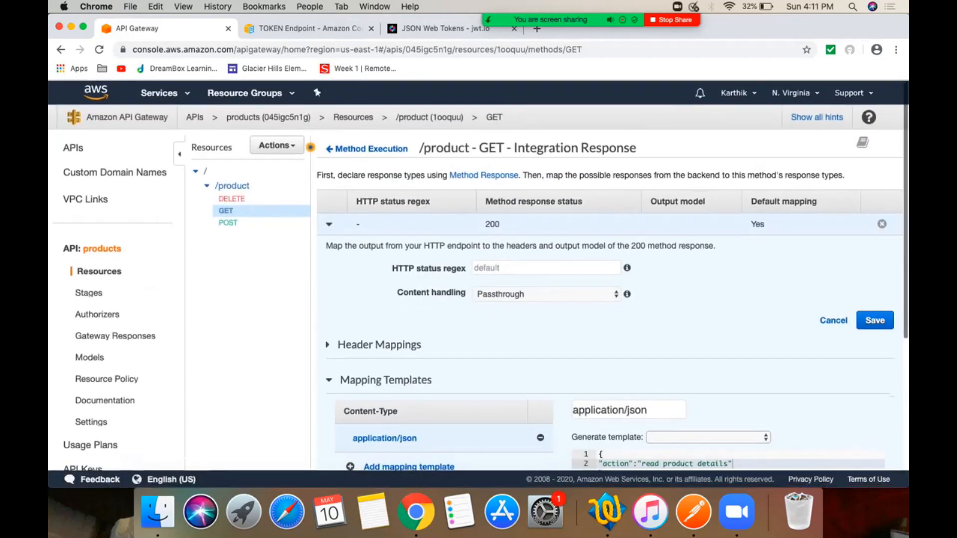
- Run a test call of the /product GET method without parameters and examine its response body
{"action": "left_click", "coordinate": [228, 222]}
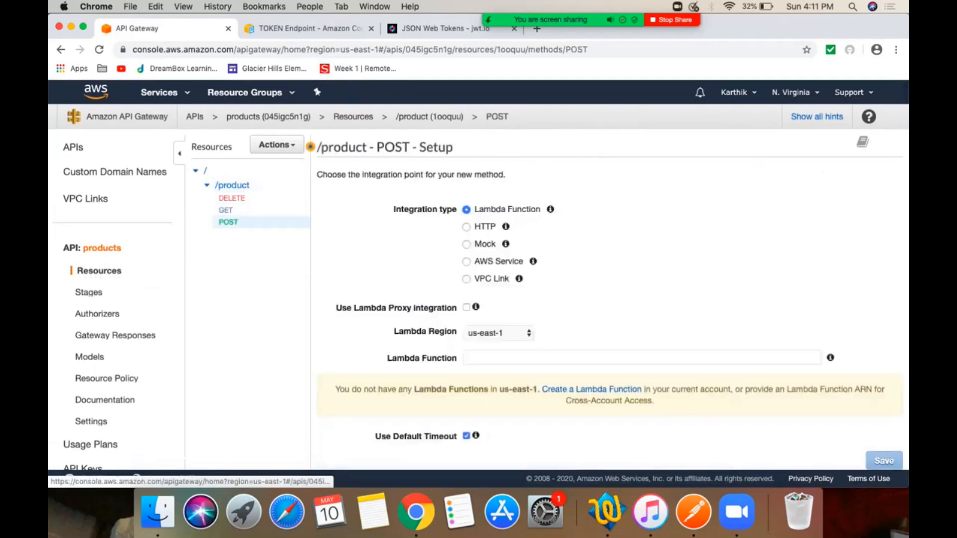
{"action": "left_click", "coordinate": [225, 210]}
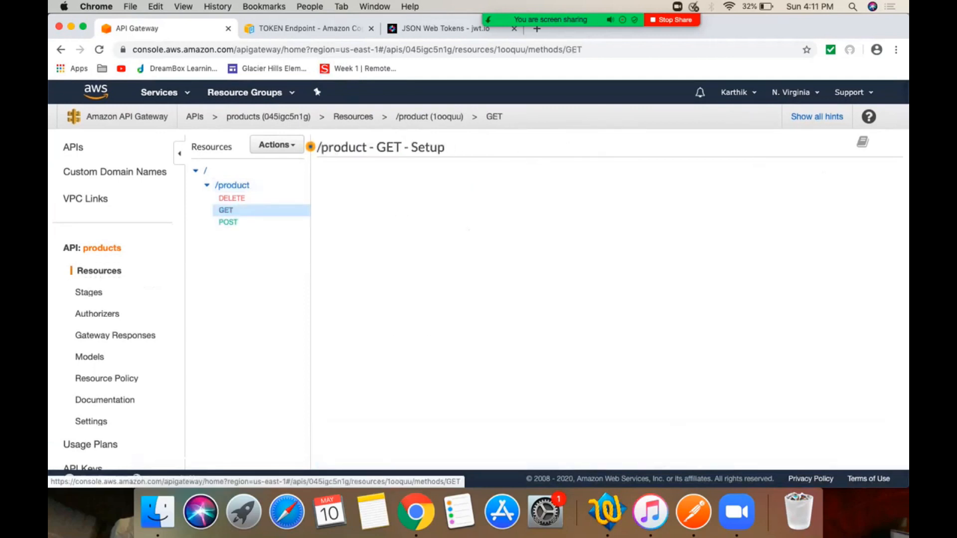
{"action": "left_click", "coordinate": [341, 199]}
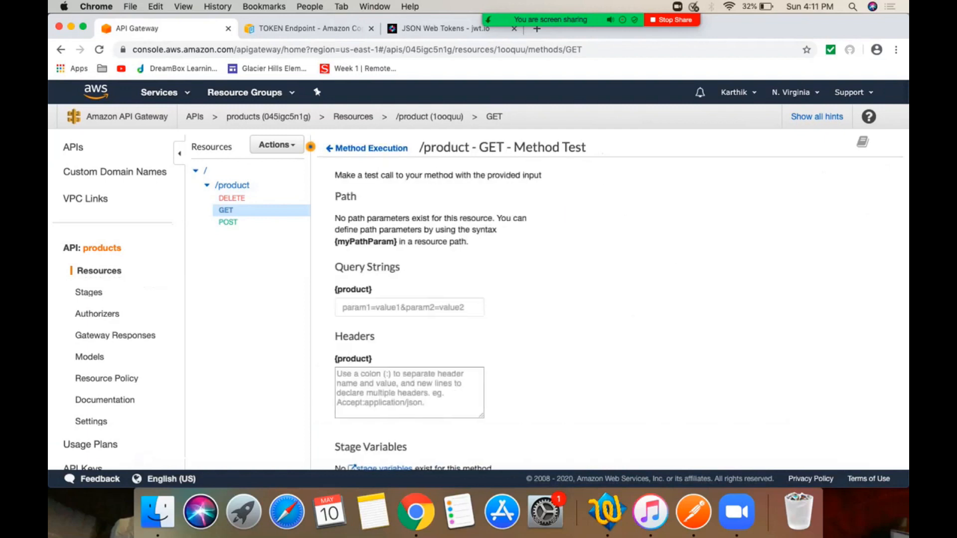
{"action": "scroll", "coordinate": [478, 284], "scroll_direction": "down", "scroll_amount": 3}
{"action": "scroll", "coordinate": [479, 284], "scroll_direction": "up", "scroll_amount": 1}
{"action": "scroll", "coordinate": [478, 274], "scroll_direction": "up", "scroll_amount": 5}
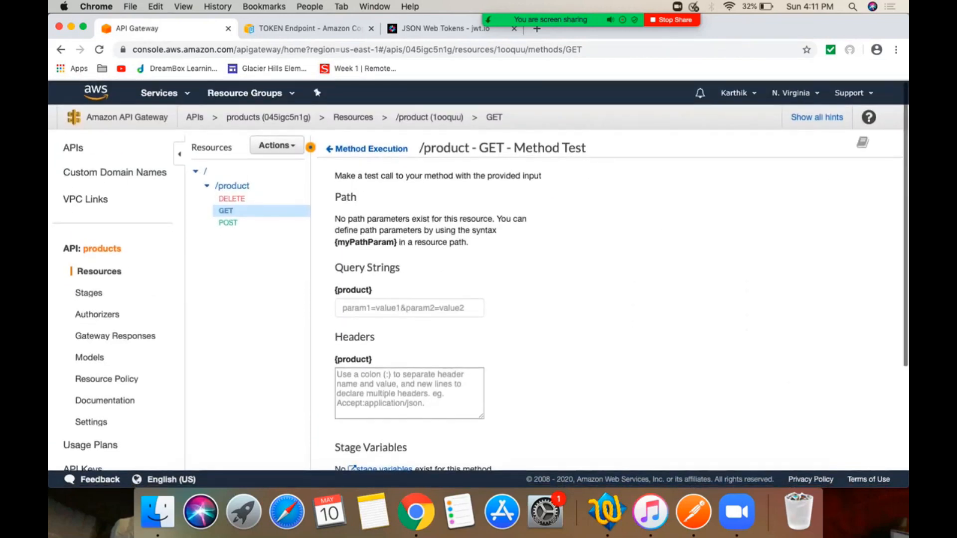
{"action": "scroll", "coordinate": [479, 274], "scroll_direction": "down", "scroll_amount": 10}
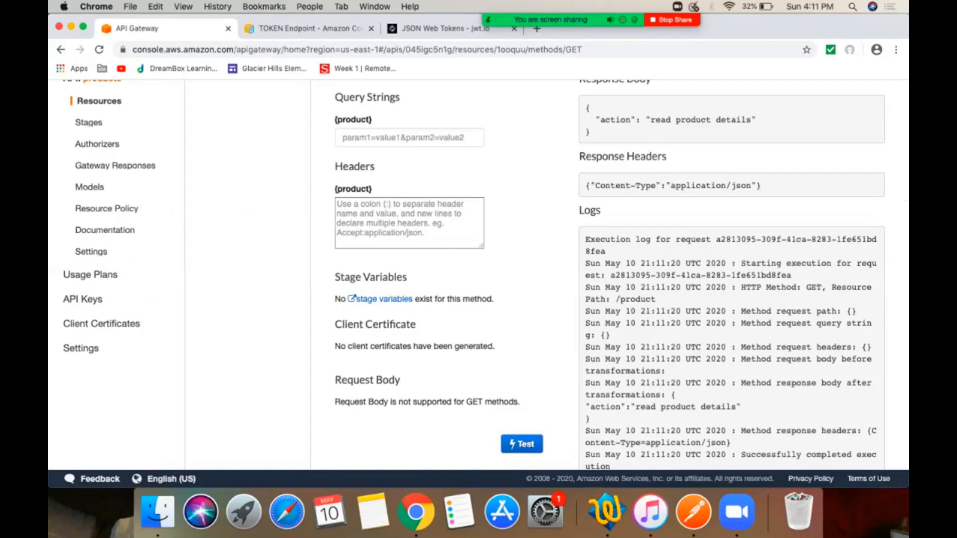
- Copy the whole JSON response body from the GET method's test result
{"action": "left_click_drag", "start_coordinate": [585, 107], "coordinate": [591, 132]}
{"action": "key", "text": "super+c"}
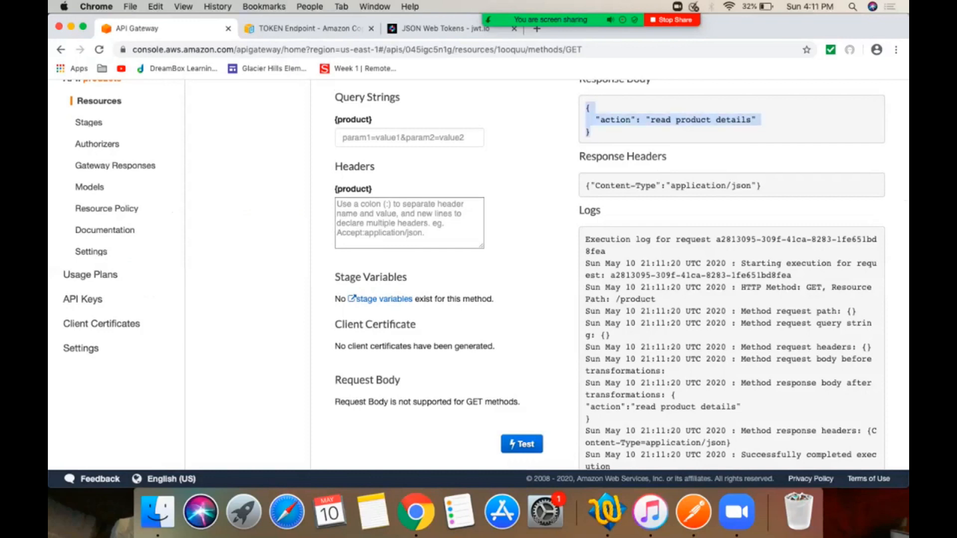
{"action": "scroll", "coordinate": [479, 274], "scroll_direction": "up", "scroll_amount": 4}
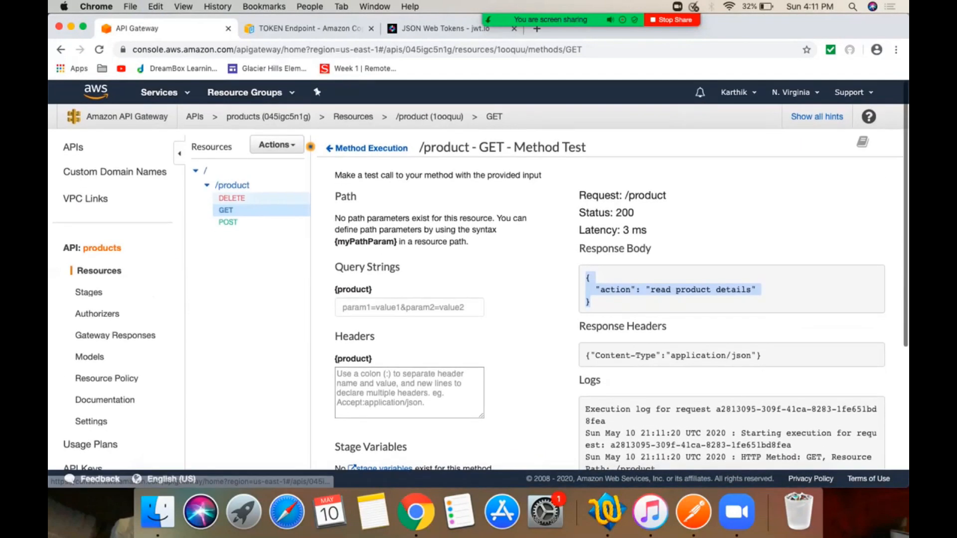
- Set the /product POST method's integration type to Mock and save the setup
{"action": "left_click", "coordinate": [228, 222]}
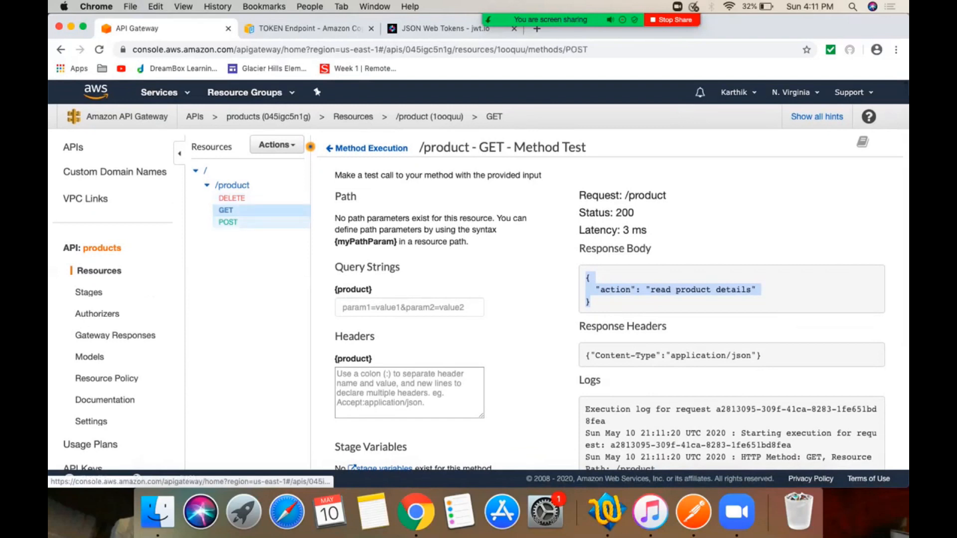
{"action": "left_click", "coordinate": [466, 244]}
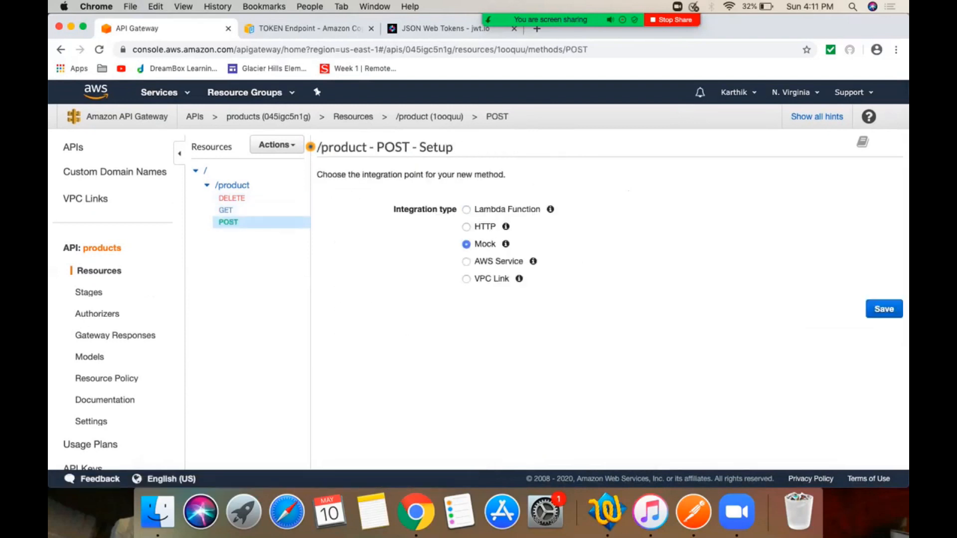
{"action": "left_click", "coordinate": [884, 309]}
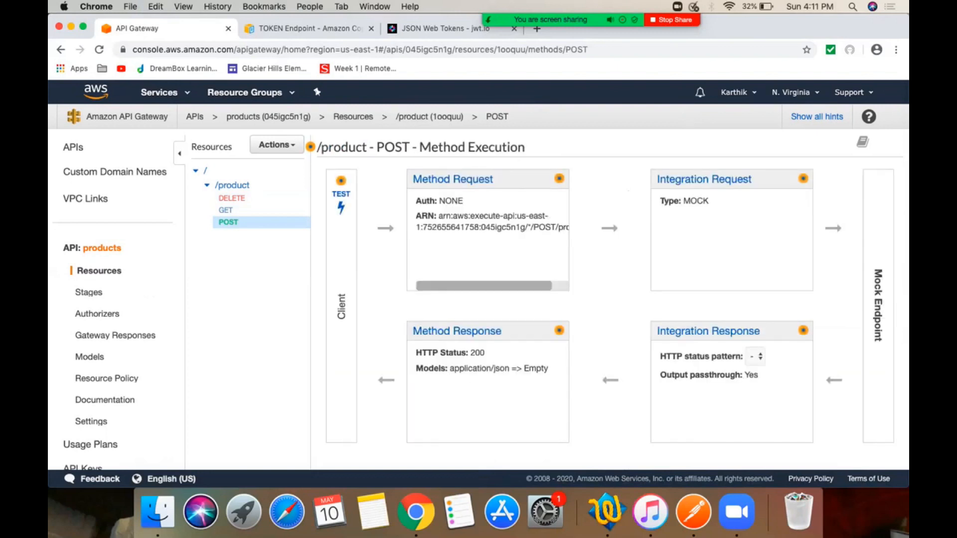
- Paste the copied JSON into the POST 200 integration response's application/json template, change the action to "update product details", and save
{"action": "left_click", "coordinate": [708, 330]}
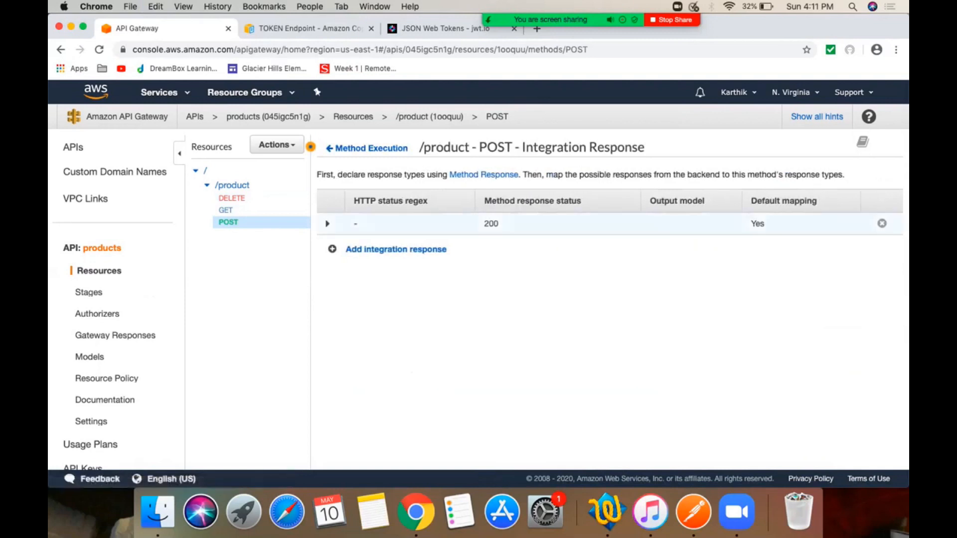
{"action": "left_click", "coordinate": [329, 223]}
{"action": "left_click", "coordinate": [383, 379]}
{"action": "left_click", "coordinate": [384, 437]}
{"action": "scroll", "coordinate": [384, 437], "scroll_direction": "down", "scroll_amount": 3}
{"action": "key", "text": "super+v"}
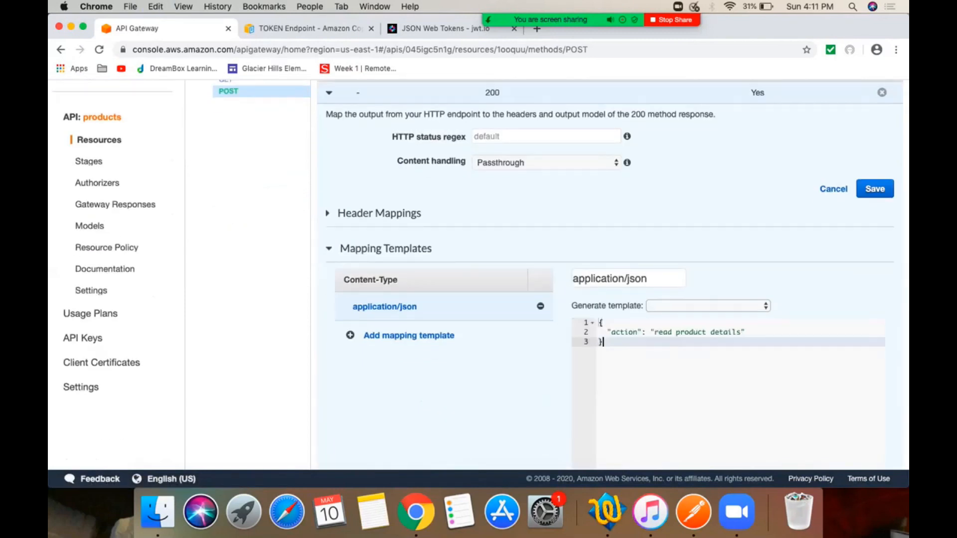
{"action": "double_click", "coordinate": [664, 333]}
{"action": "type", "text": "update"}
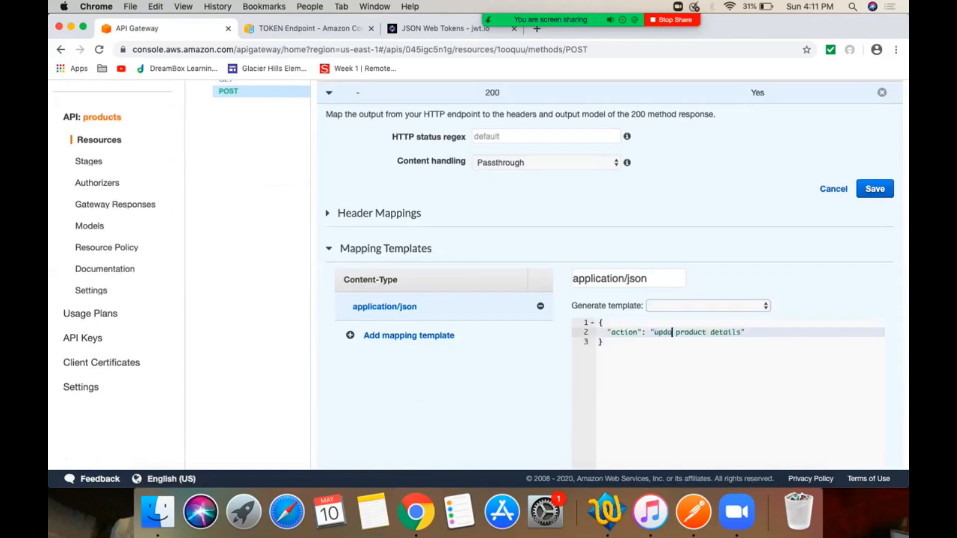
{"action": "scroll", "coordinate": [663, 333], "scroll_direction": "down", "scroll_amount": 2}
{"action": "left_click", "coordinate": [866, 410]}
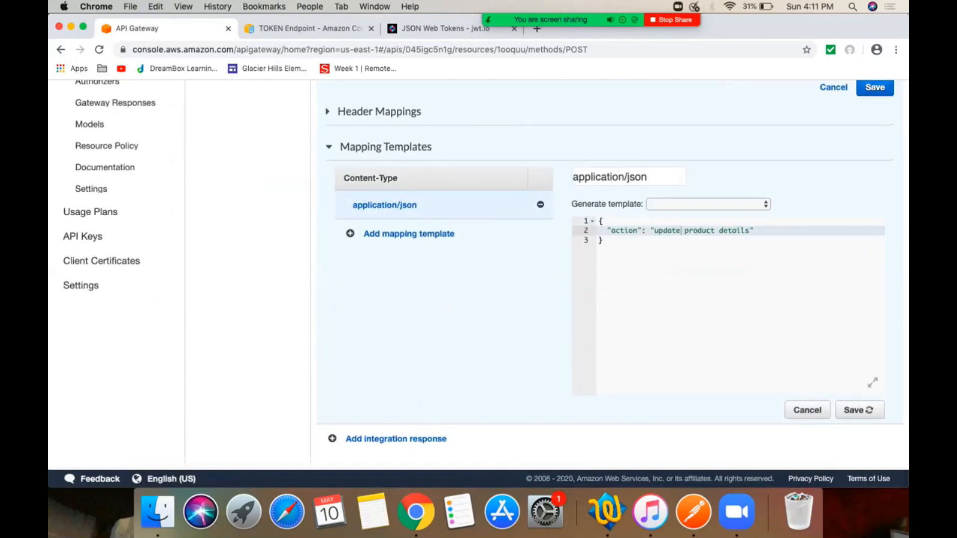
- Set the /product DELETE method's integration type to Mock and save the setup
{"action": "scroll", "coordinate": [478, 275], "scroll_direction": "up", "scroll_amount": 5}
{"action": "left_click", "coordinate": [231, 198]}
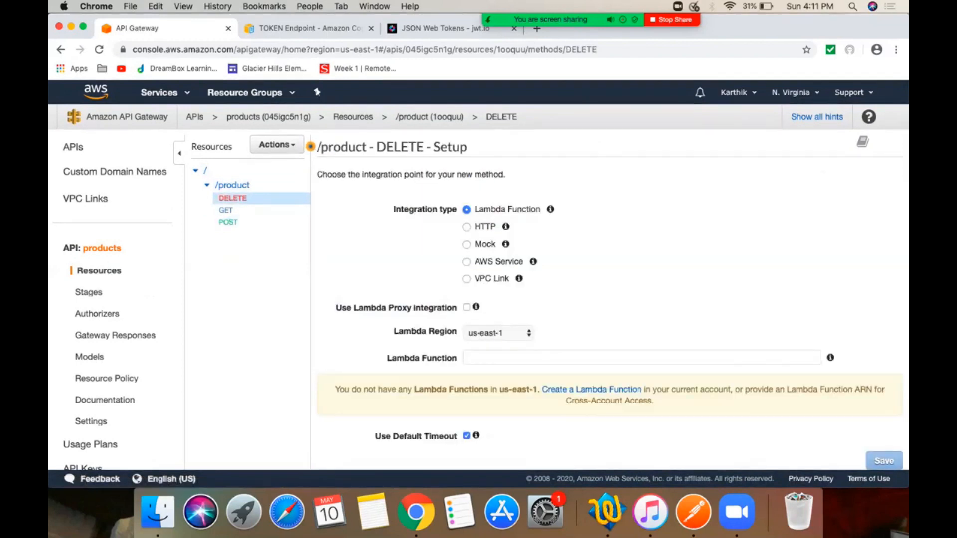
{"action": "left_click", "coordinate": [466, 244]}
{"action": "left_click", "coordinate": [883, 309]}
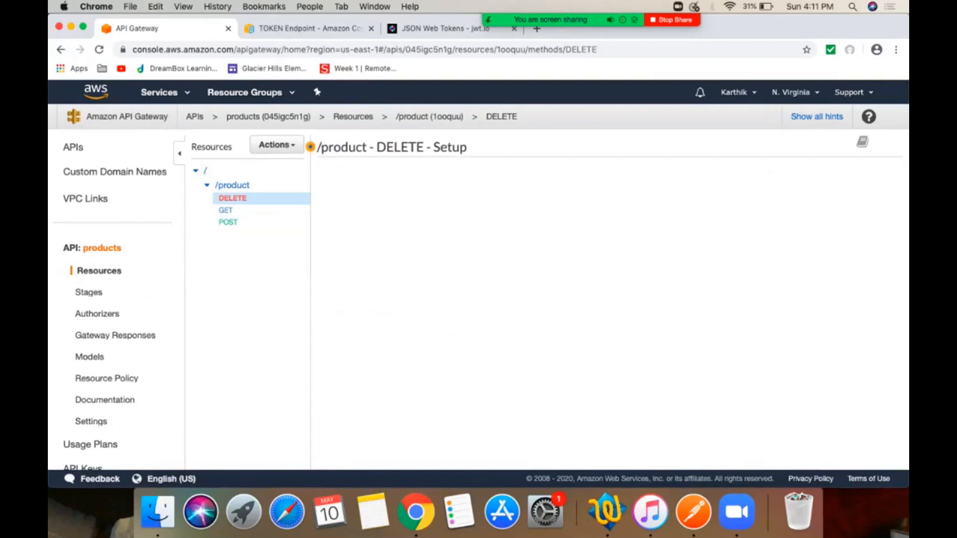
- Paste the copied JSON into the DELETE 200 integration response's application/json template, change the action to "delete product details", and save
{"action": "left_click", "coordinate": [706, 332]}
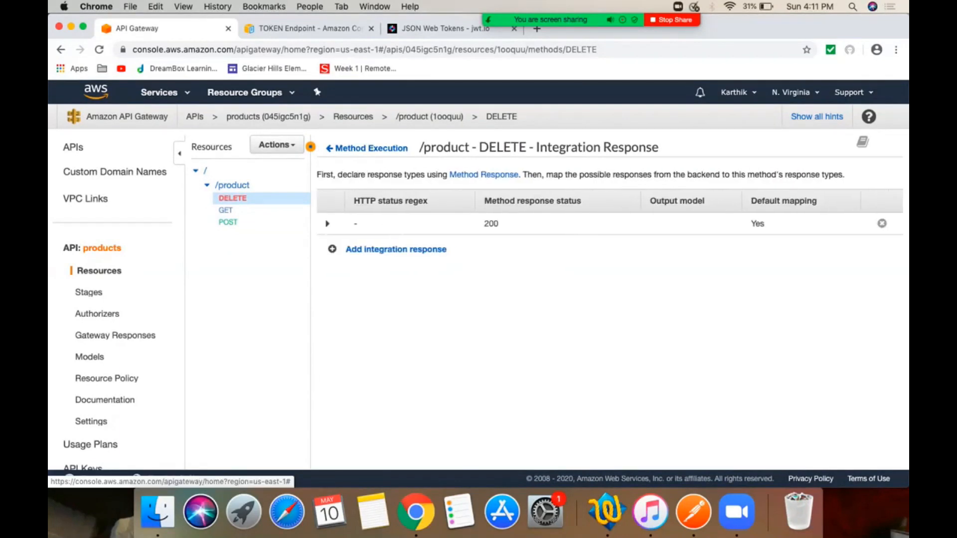
{"action": "left_click", "coordinate": [327, 224]}
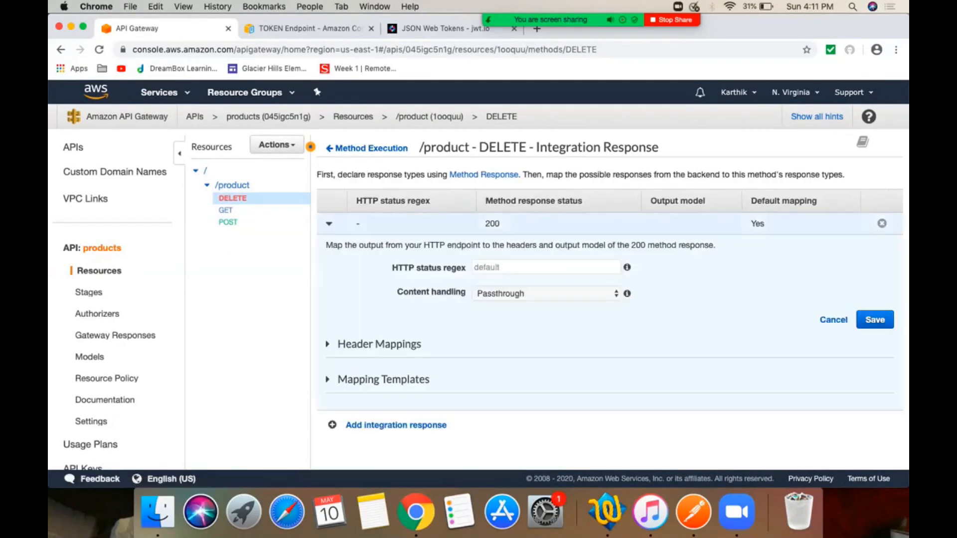
{"action": "scroll", "coordinate": [478, 284], "scroll_direction": "down", "scroll_amount": 3}
{"action": "left_click", "coordinate": [329, 312]}
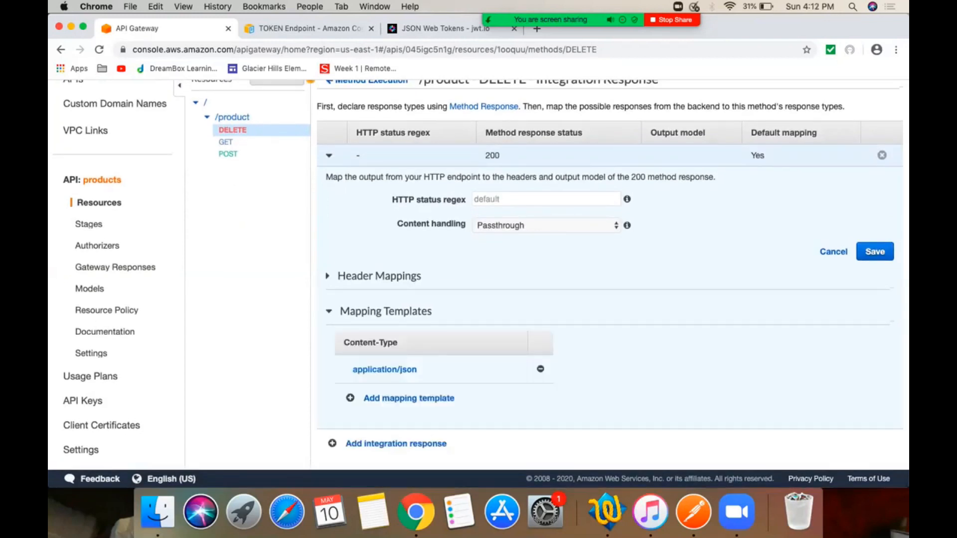
{"action": "left_click", "coordinate": [384, 370]}
{"action": "key", "text": "super+v"}
{"action": "double_click", "coordinate": [663, 395]}
{"action": "type", "text": "delete"}
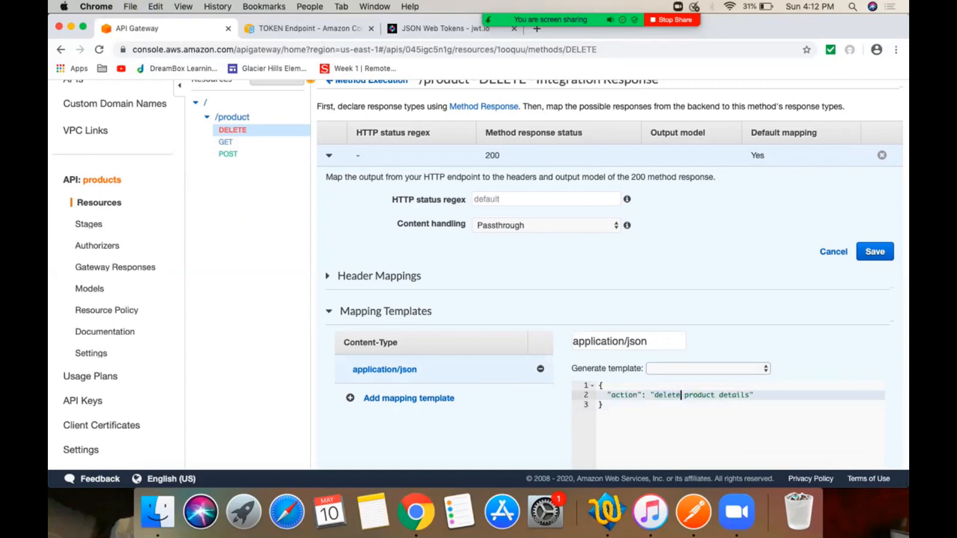
{"action": "scroll", "coordinate": [603, 299], "scroll_direction": "down", "scroll_amount": 3}
{"action": "scroll", "coordinate": [478, 274], "scroll_direction": "up", "scroll_amount": 5}
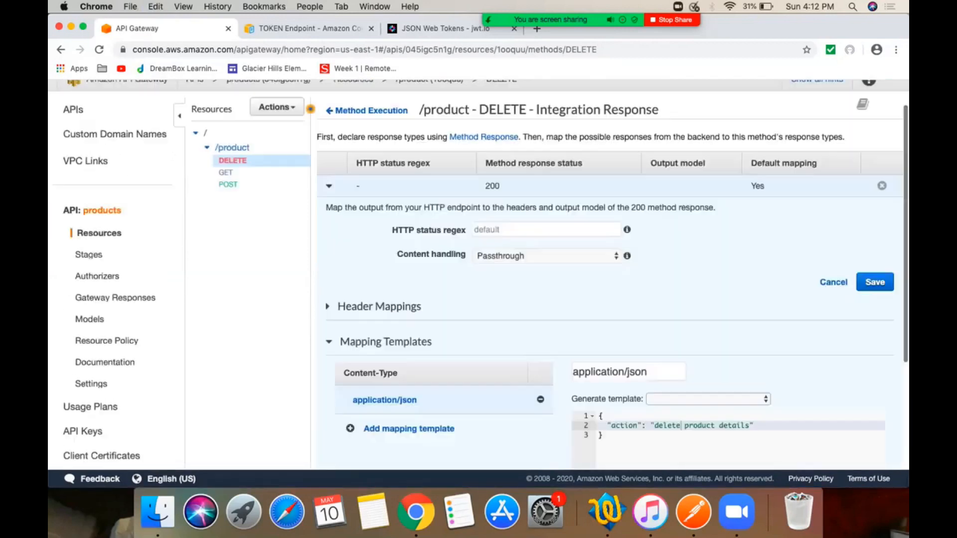
- Run a test call on the /product POST method with an empty request body and review the response
{"action": "left_click", "coordinate": [228, 222]}
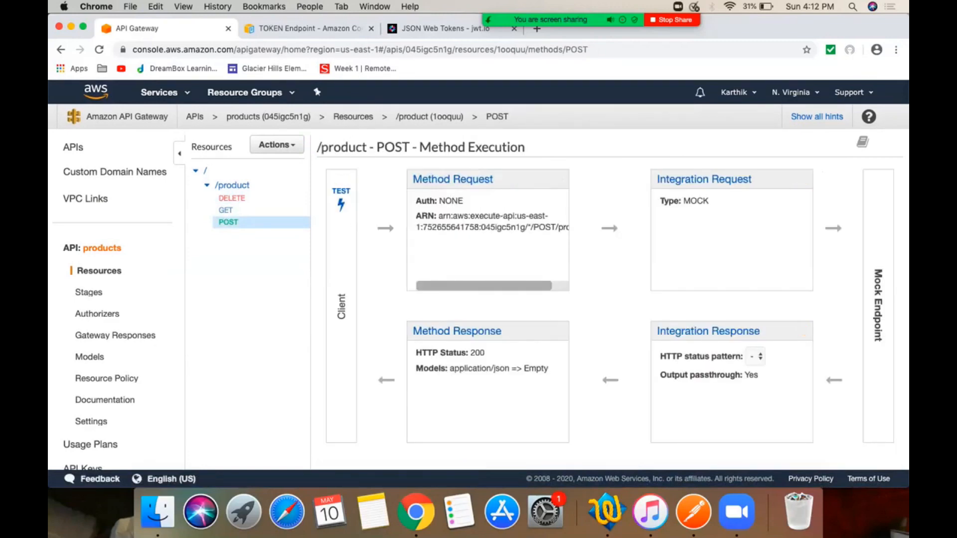
{"action": "left_click", "coordinate": [340, 204]}
{"action": "scroll", "coordinate": [478, 274], "scroll_direction": "down", "scroll_amount": 3}
{"action": "scroll", "coordinate": [479, 274], "scroll_direction": "down", "scroll_amount": 6}
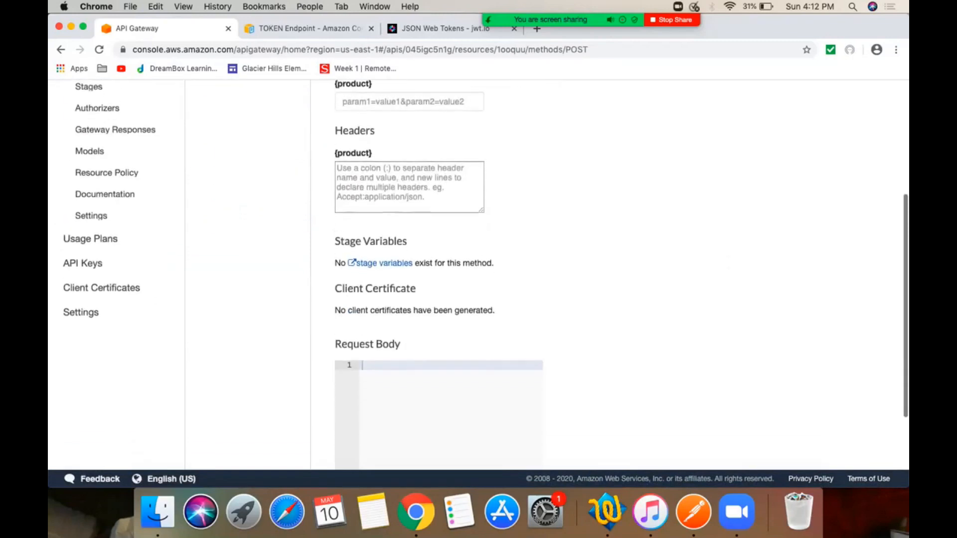
{"action": "left_click", "coordinate": [518, 443]}
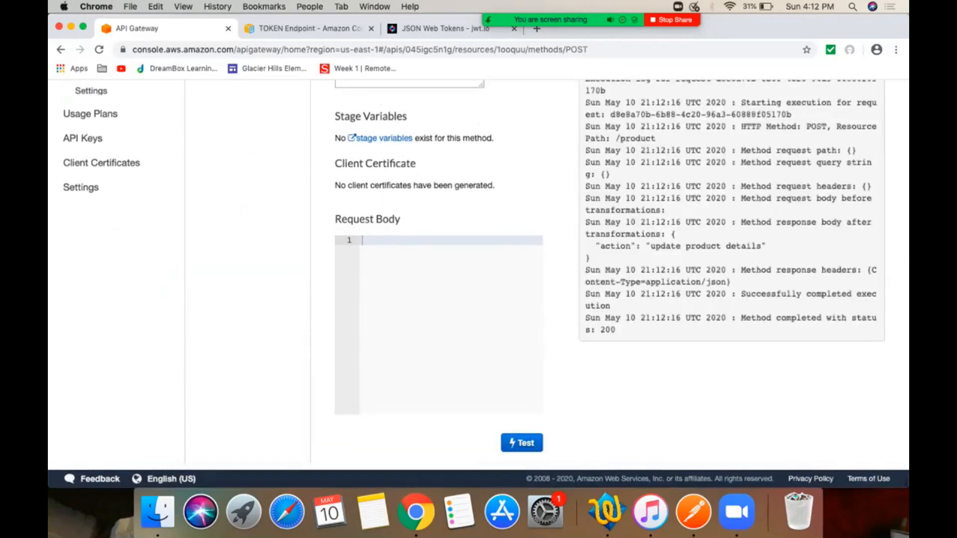
{"action": "scroll", "coordinate": [478, 274], "scroll_direction": "up", "scroll_amount": 10}
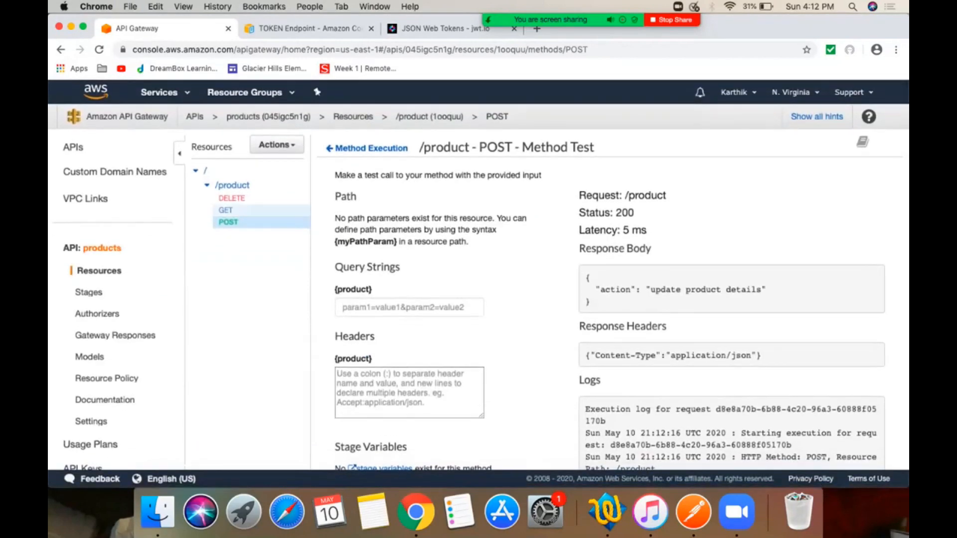
- Run a test call on the /product DELETE method and review the response
{"action": "left_click", "coordinate": [232, 199]}
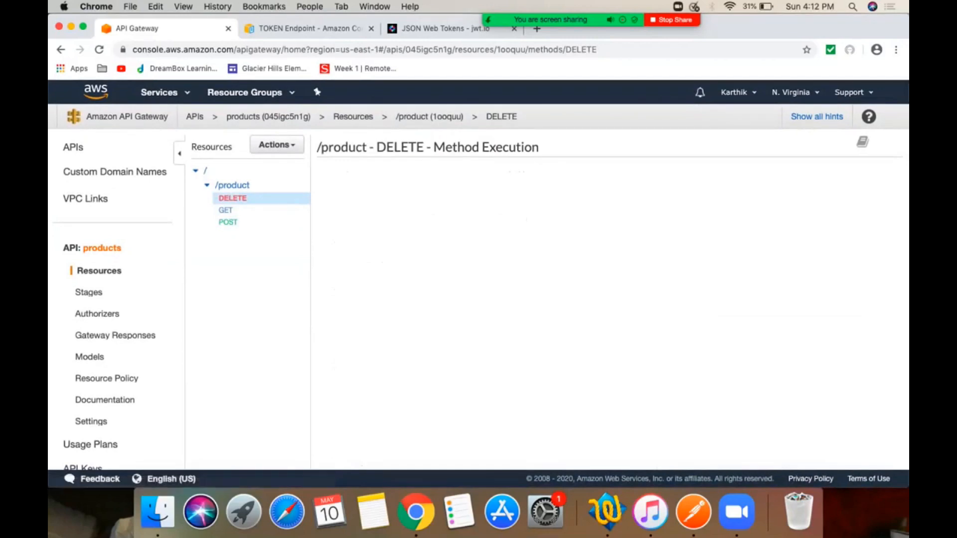
{"action": "left_click", "coordinate": [341, 202]}
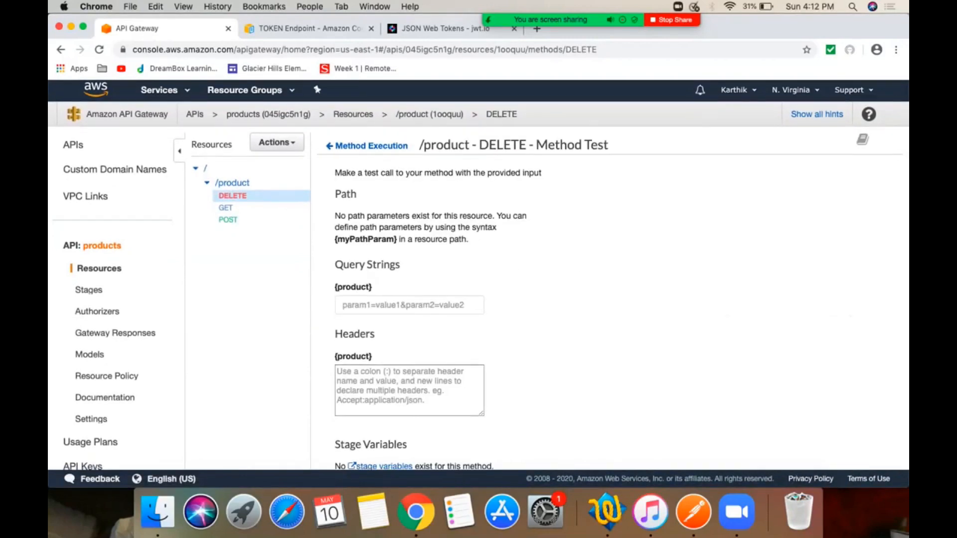
{"action": "scroll", "coordinate": [478, 299], "scroll_direction": "down", "scroll_amount": 10}
{"action": "left_click", "coordinate": [522, 442]}
{"action": "scroll", "coordinate": [479, 284], "scroll_direction": "up", "scroll_amount": 10}
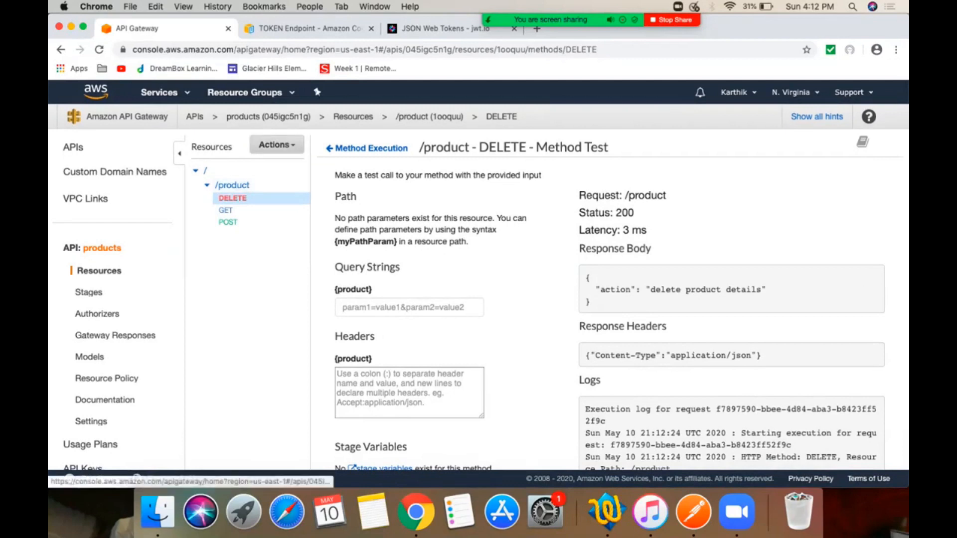
- Deploy the products API to a new stage named v1 with the stage description v1
{"action": "left_click", "coordinate": [276, 144]}
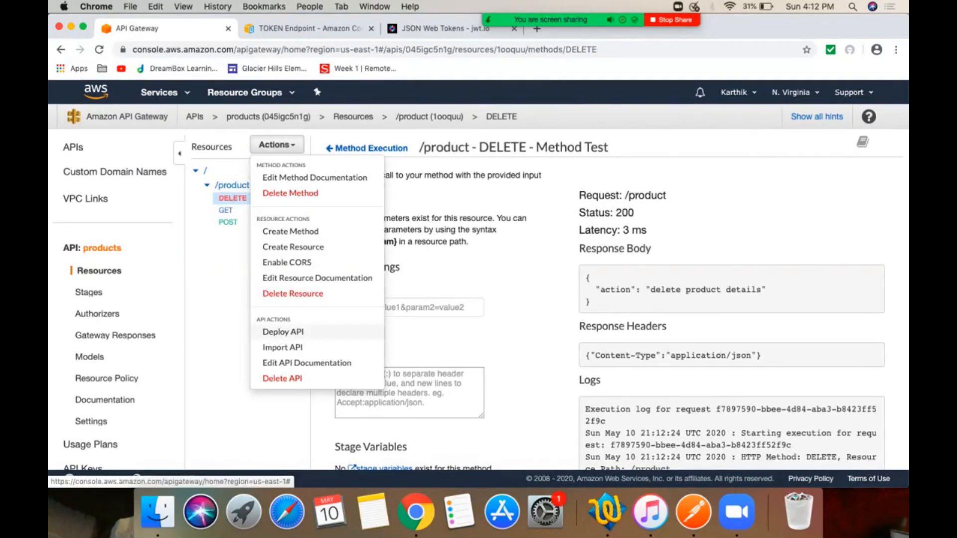
{"action": "left_click", "coordinate": [282, 332]}
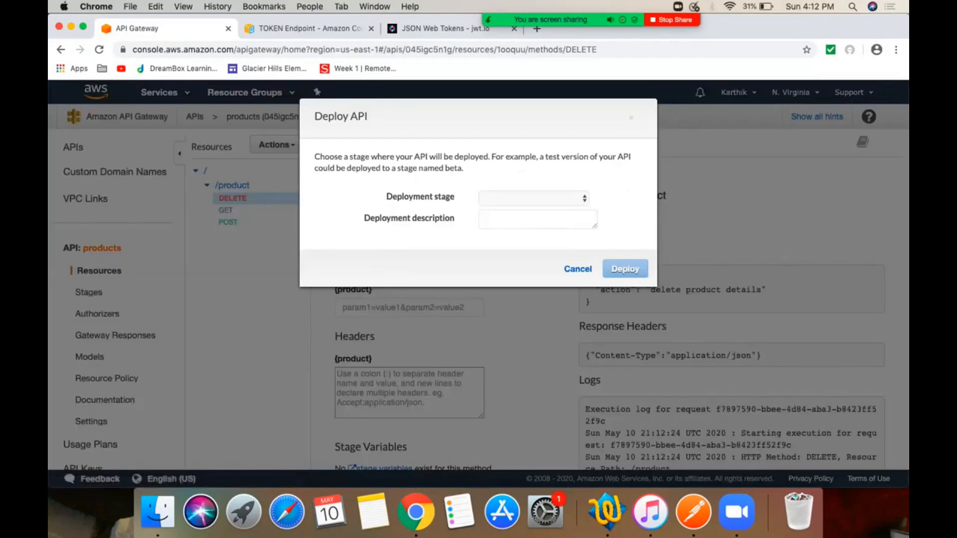
{"action": "left_click", "coordinate": [529, 197]}
{"action": "left_click", "coordinate": [527, 208]}
{"action": "left_click", "coordinate": [537, 217]}
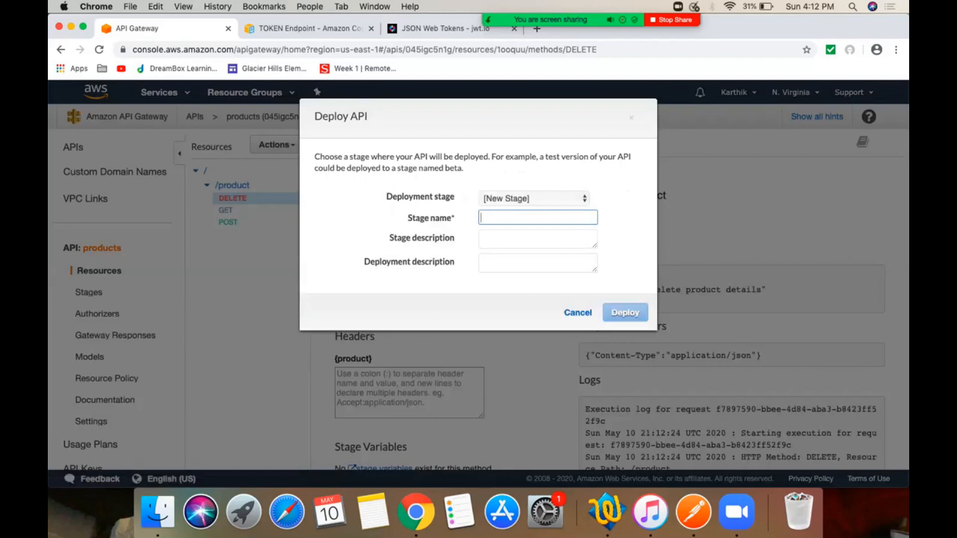
{"action": "type", "text": "v1"}
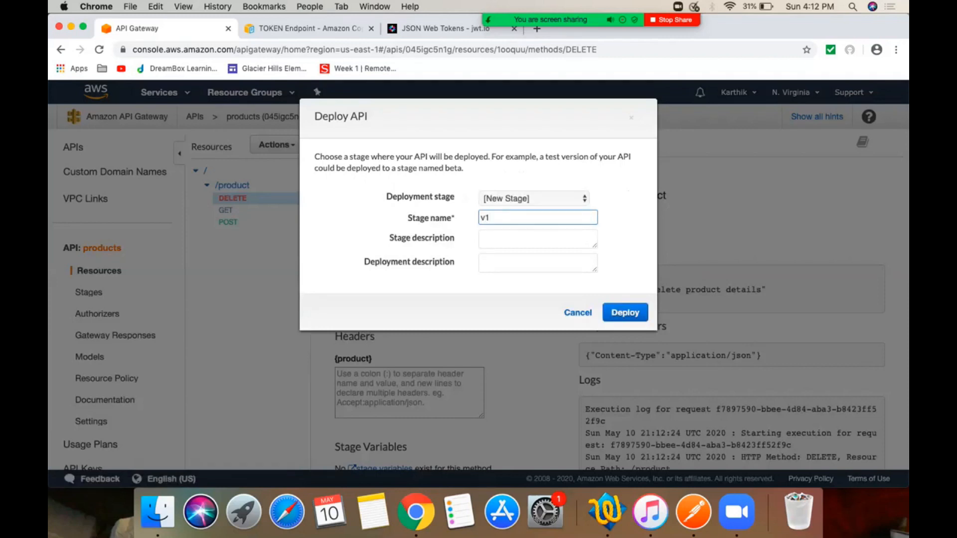
{"action": "key", "text": "super+a"}
{"action": "key", "text": "super+c"}
{"action": "key", "text": "Tab"}
{"action": "key", "text": "super+v"}
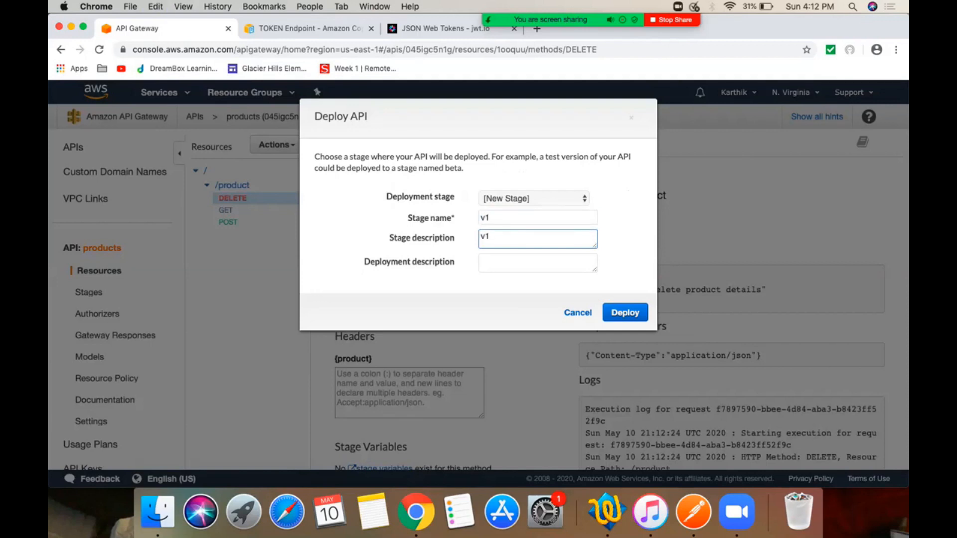
{"action": "key", "text": "super+Tab"}
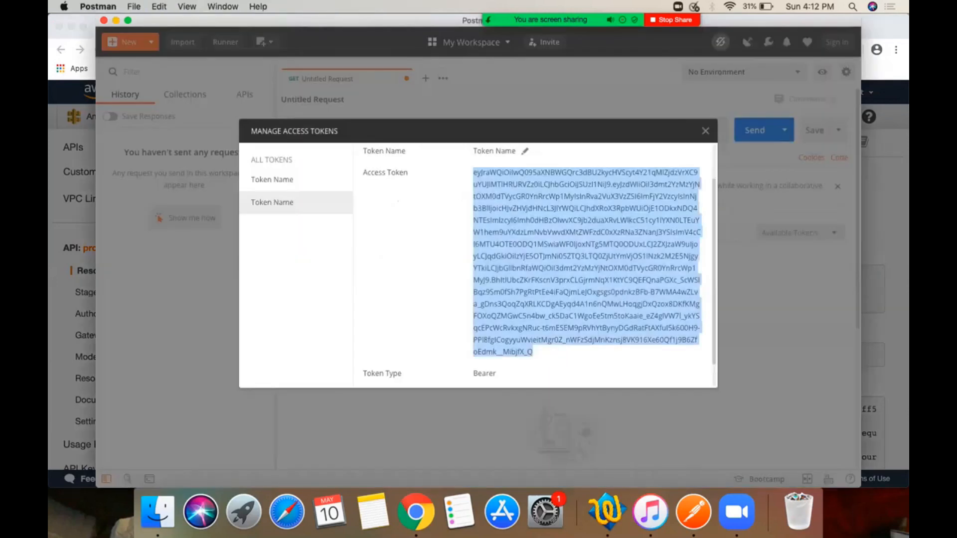
{"action": "key", "text": "super+Tab"}
{"action": "left_click", "coordinate": [620, 312]}
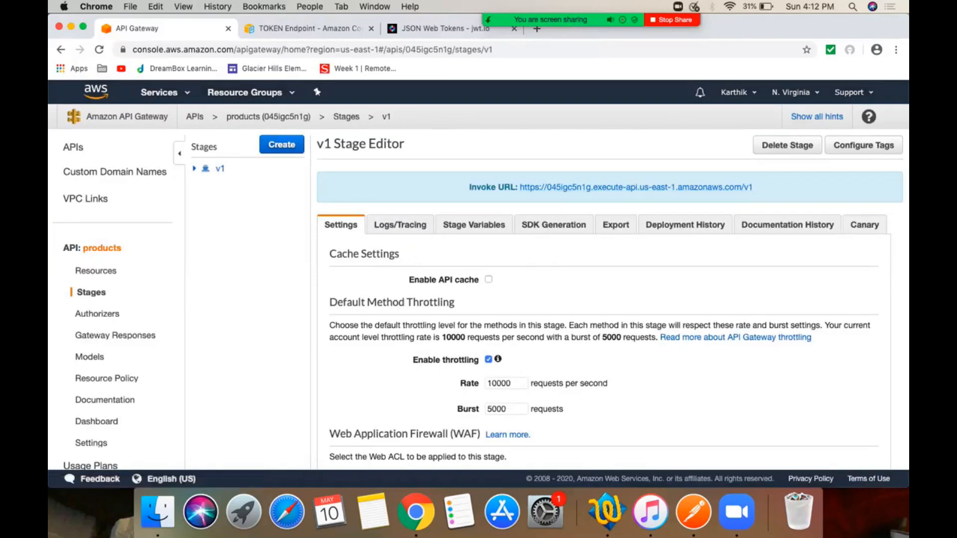
- Copy the v1 stage's invoke URL, switch to Postman, and paste it as the URL of a new request
{"action": "left_click_drag", "start_coordinate": [753, 188], "coordinate": [521, 188]}
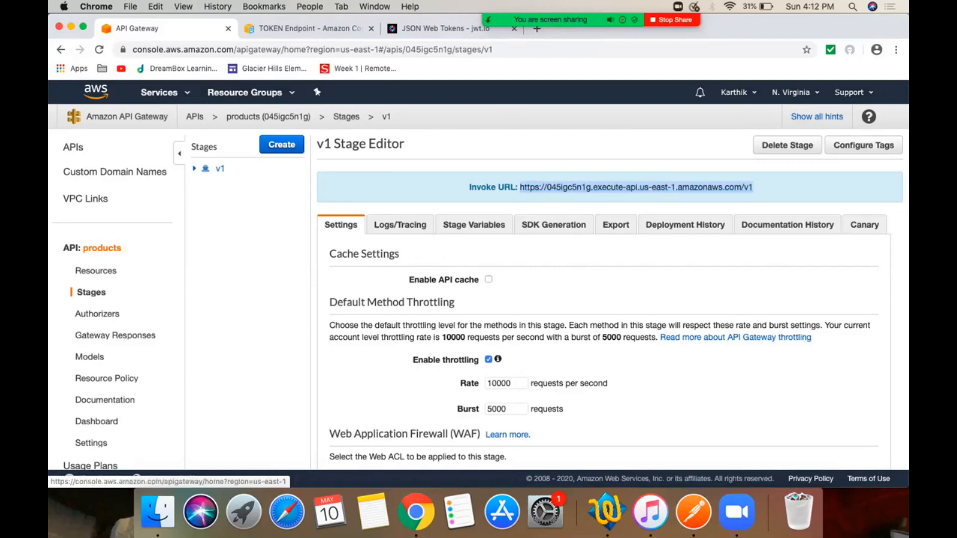
{"action": "left_click", "coordinate": [96, 271]}
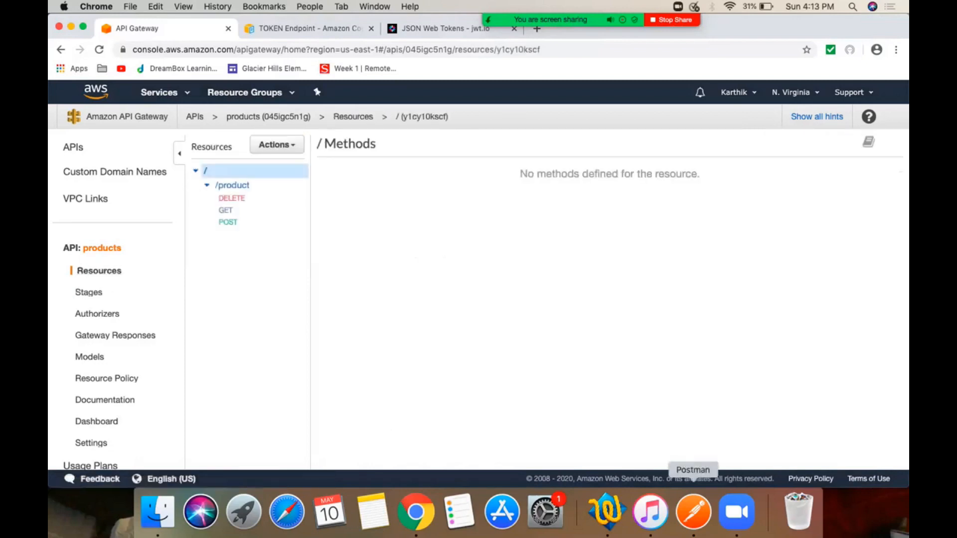
{"action": "left_click", "coordinate": [693, 511]}
{"action": "left_click", "coordinate": [705, 131]}
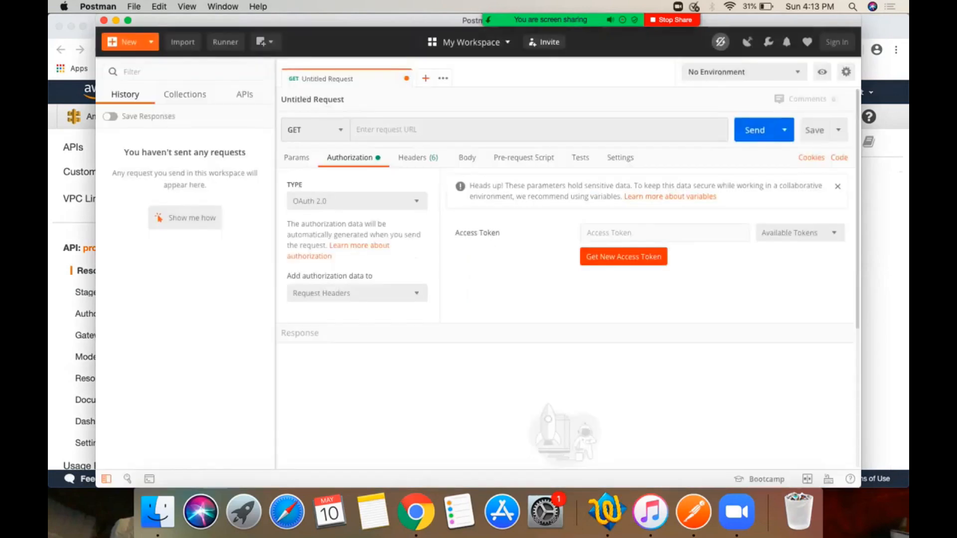
{"action": "left_click", "coordinate": [425, 78]}
{"action": "left_click", "coordinate": [426, 129]}
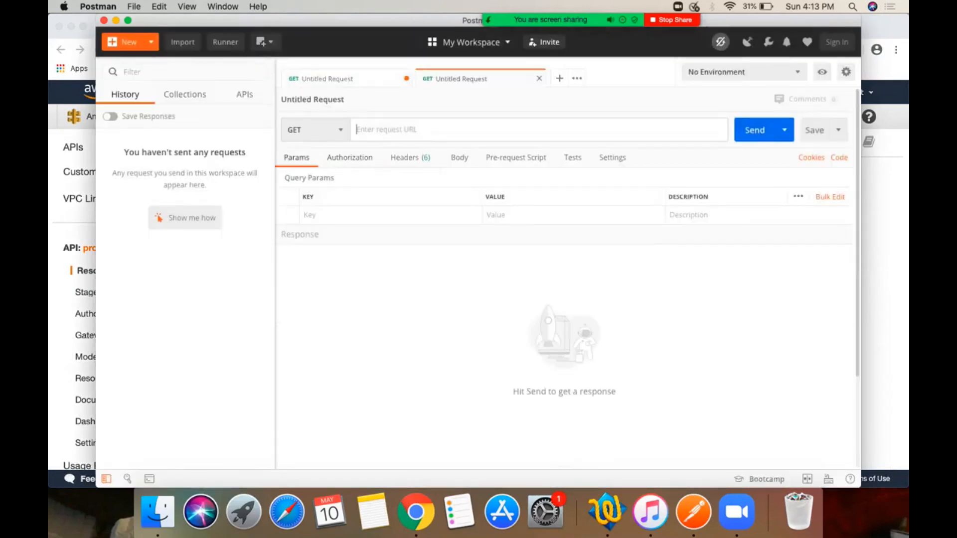
{"action": "key", "text": "super+v"}
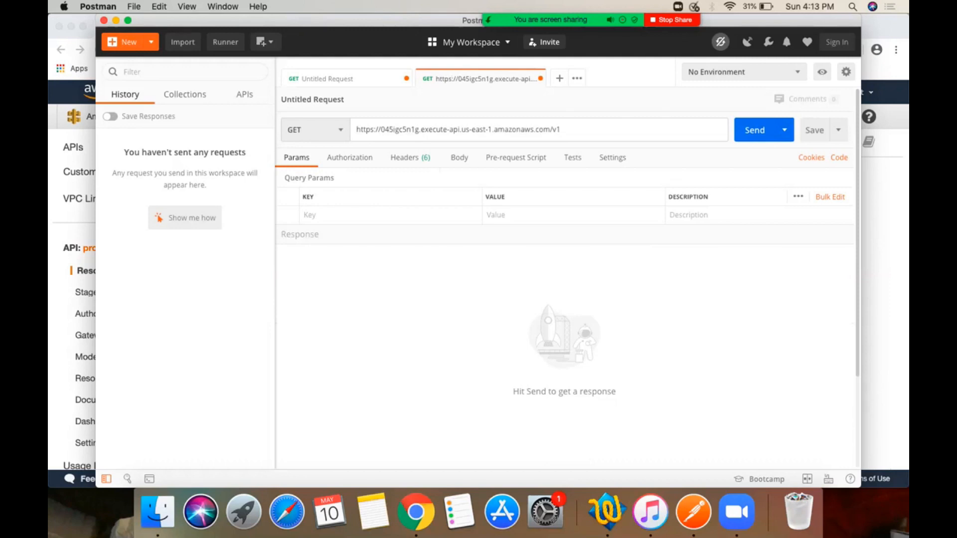
- Append /product to the request URL and send it as a GET request
{"action": "type", "text": "product"}
{"action": "key", "text": "super+Tab"}
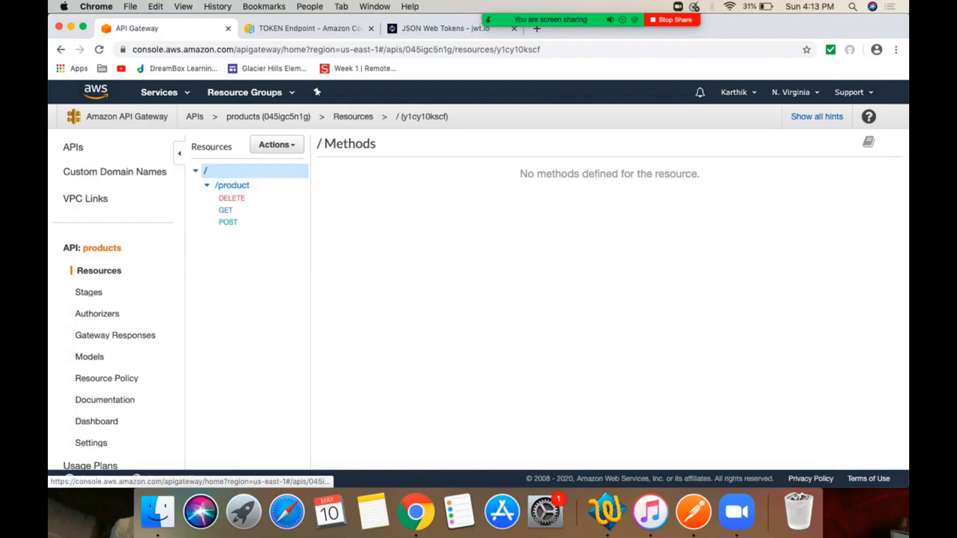
{"action": "key", "text": "super+Tab"}
{"action": "key", "text": "Return"}
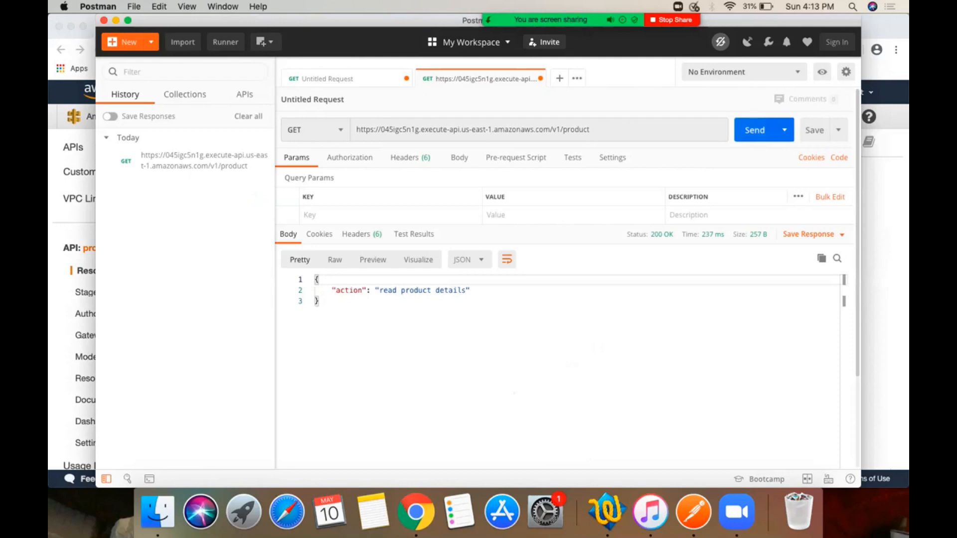
- Send the /v1/product request with the POST method and again with the DELETE method
{"action": "left_click", "coordinate": [315, 130]}
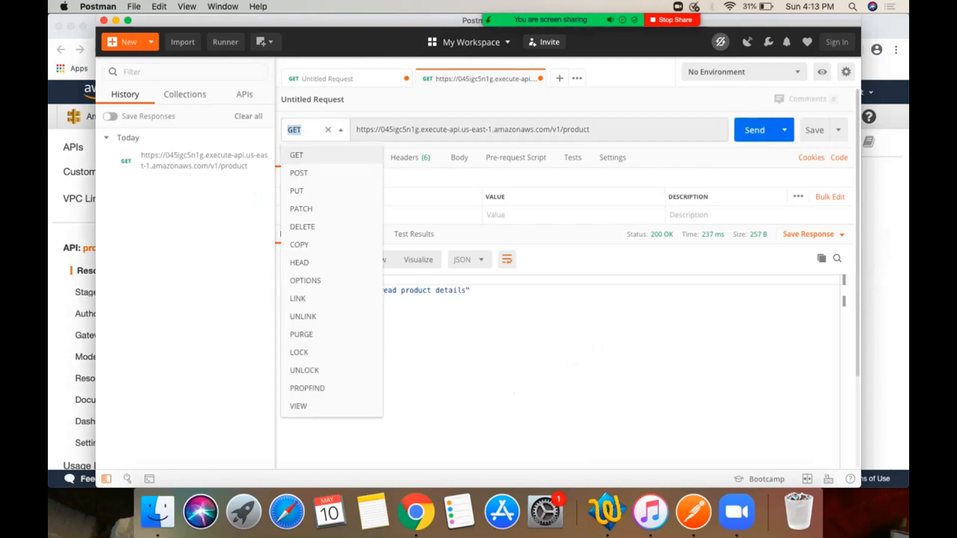
{"action": "left_click", "coordinate": [299, 173]}
{"action": "left_click", "coordinate": [754, 130]}
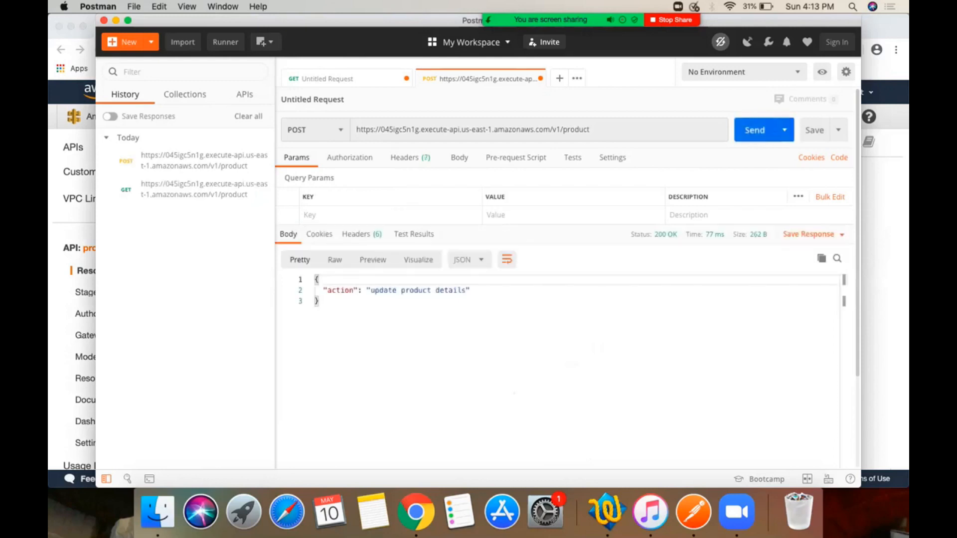
{"action": "left_click", "coordinate": [314, 130]}
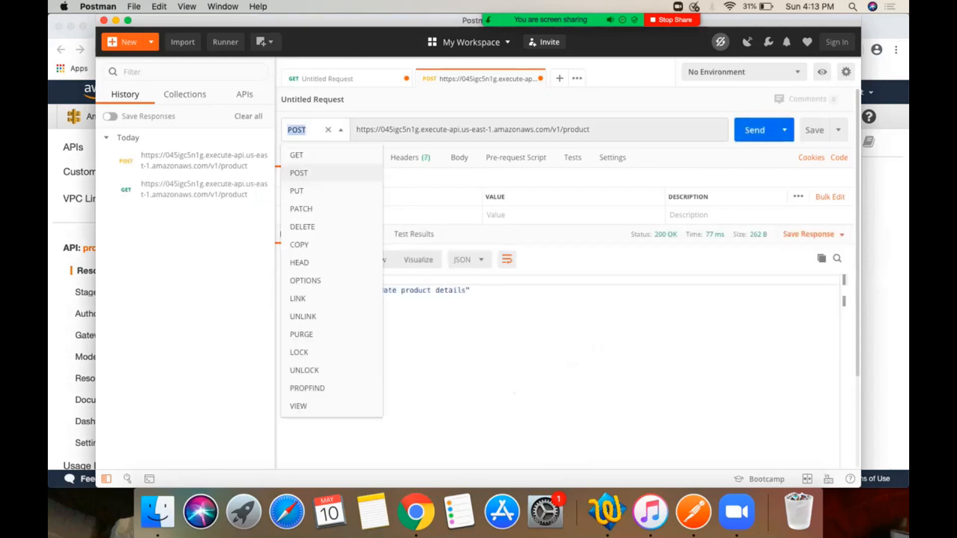
{"action": "left_click", "coordinate": [365, 225]}
{"action": "left_click", "coordinate": [754, 130]}
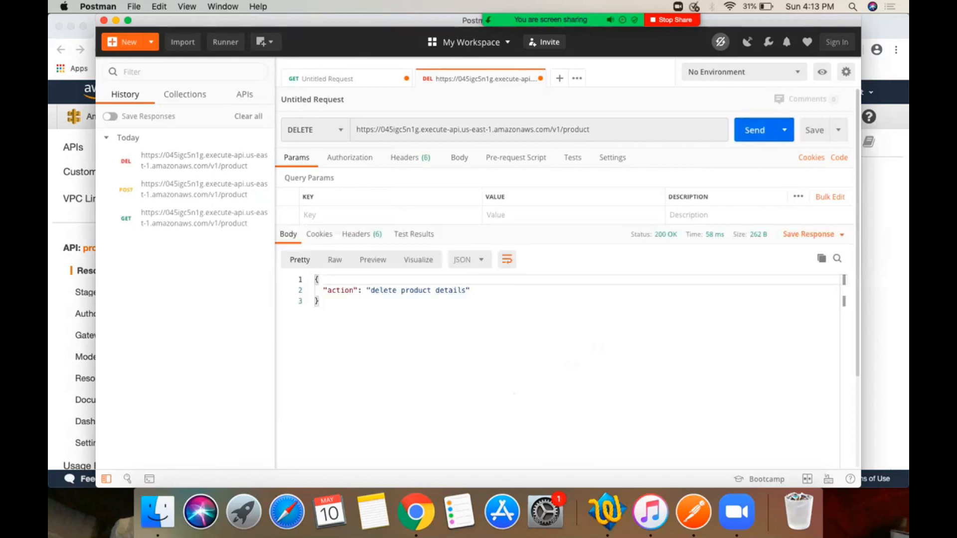
- Switch back to the API Gateway console in Chrome and open the products API's Authorizers page
{"action": "key", "text": "super+Tab"}
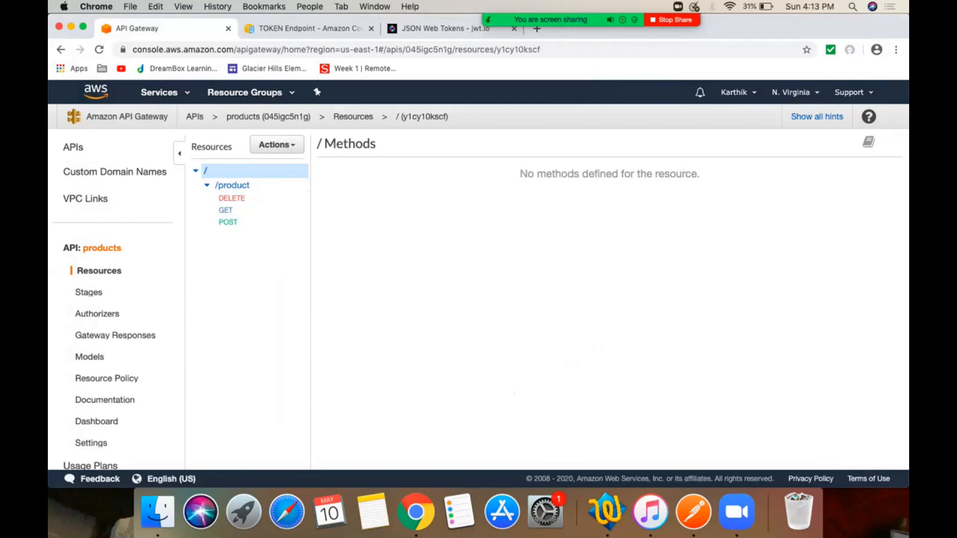
{"action": "left_click", "coordinate": [766, 30]}
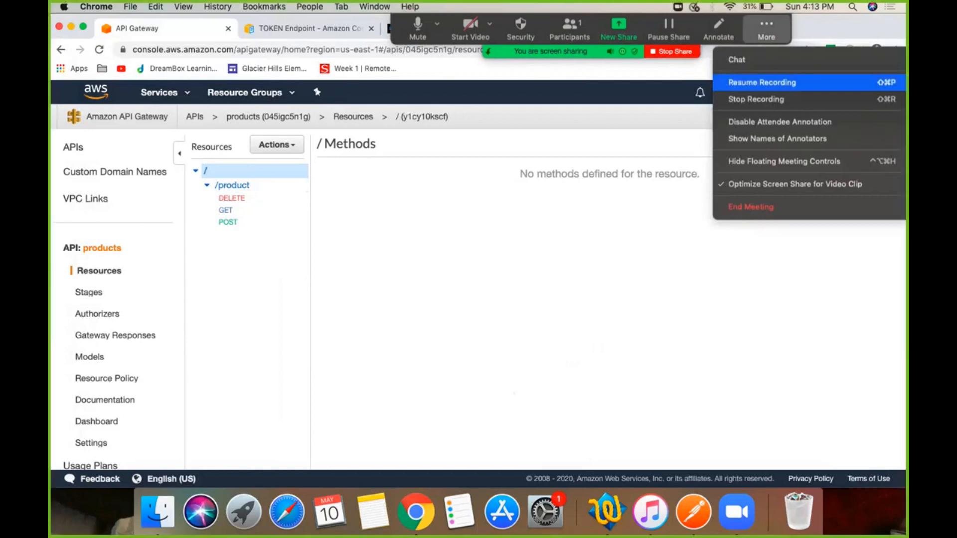
{"action": "left_click", "coordinate": [761, 82]}
{"action": "scroll", "coordinate": [479, 274], "scroll_direction": "down", "scroll_amount": 3}
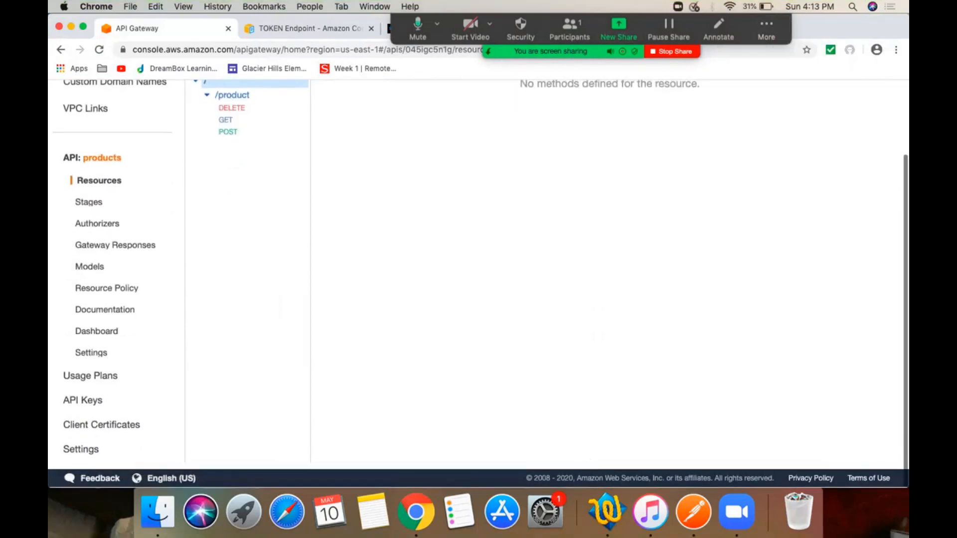
{"action": "scroll", "coordinate": [478, 274], "scroll_direction": "up", "scroll_amount": 3}
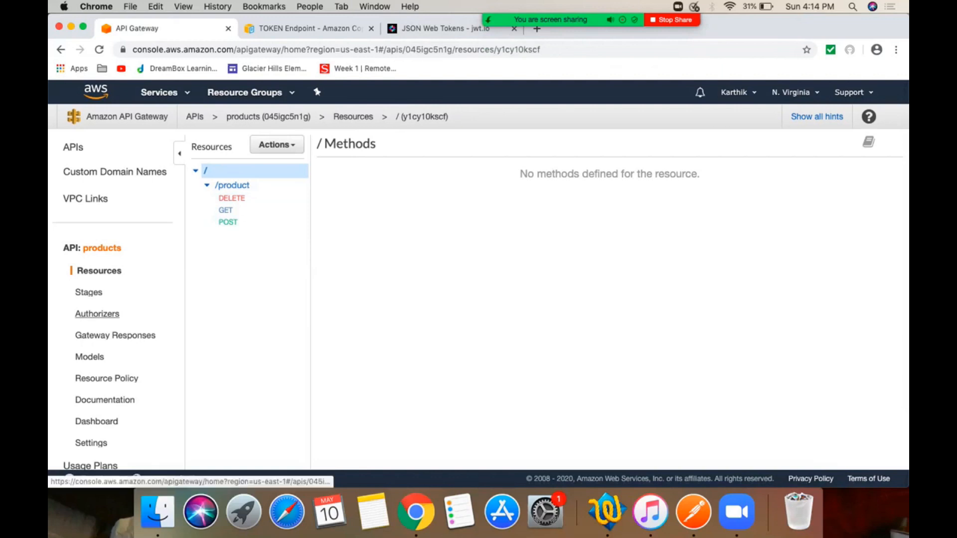
{"action": "left_click", "coordinate": [97, 314]}
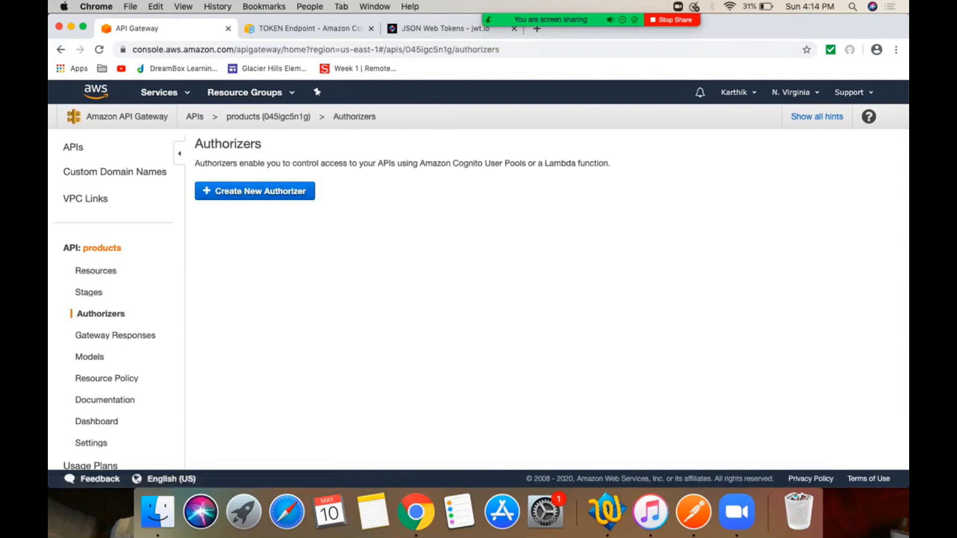
- Create an authorizer named CognitoAuthorizer of type Cognito, using the api-test user pool and Authorization as the token source
{"action": "left_click", "coordinate": [254, 191]}
{"action": "type", "text": "CognitoA"}
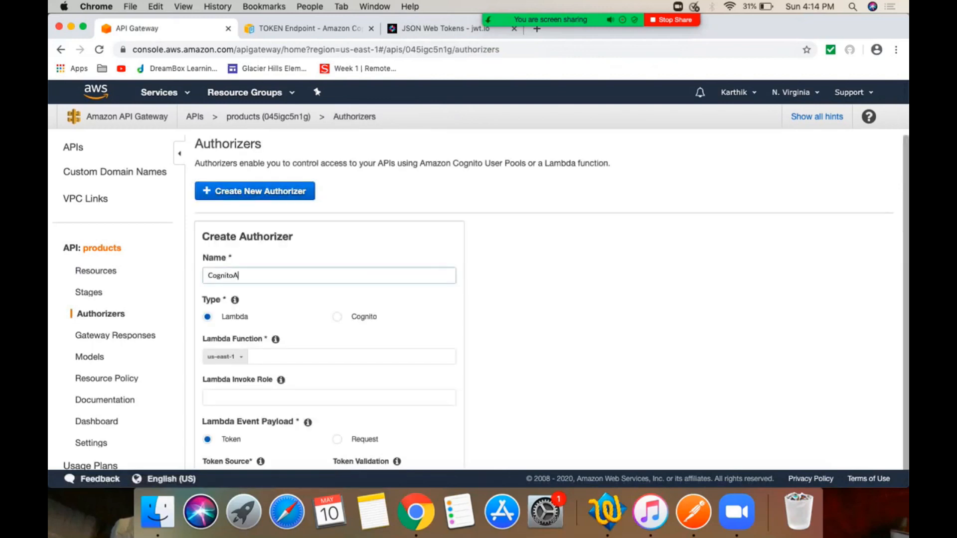
{"action": "type", "text": "uthorizer"}
{"action": "scroll", "coordinate": [551, 300], "scroll_direction": "down", "scroll_amount": 1}
{"action": "left_click", "coordinate": [337, 310]}
{"action": "scroll", "coordinate": [338, 310], "scroll_direction": "down", "scroll_amount": 3}
{"action": "left_click", "coordinate": [352, 272]}
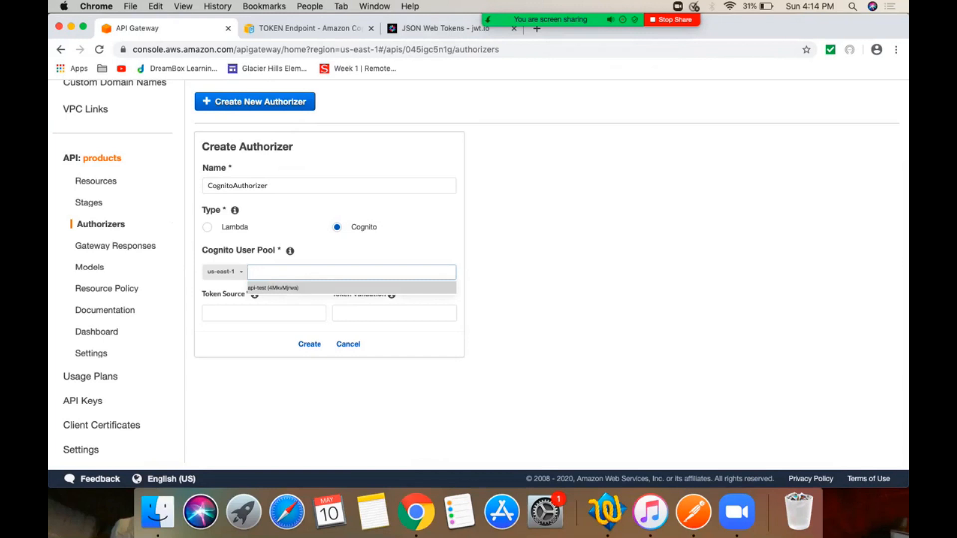
{"action": "left_click", "coordinate": [273, 288]}
{"action": "left_click", "coordinate": [265, 313]}
{"action": "type", "text": "Authorization"}
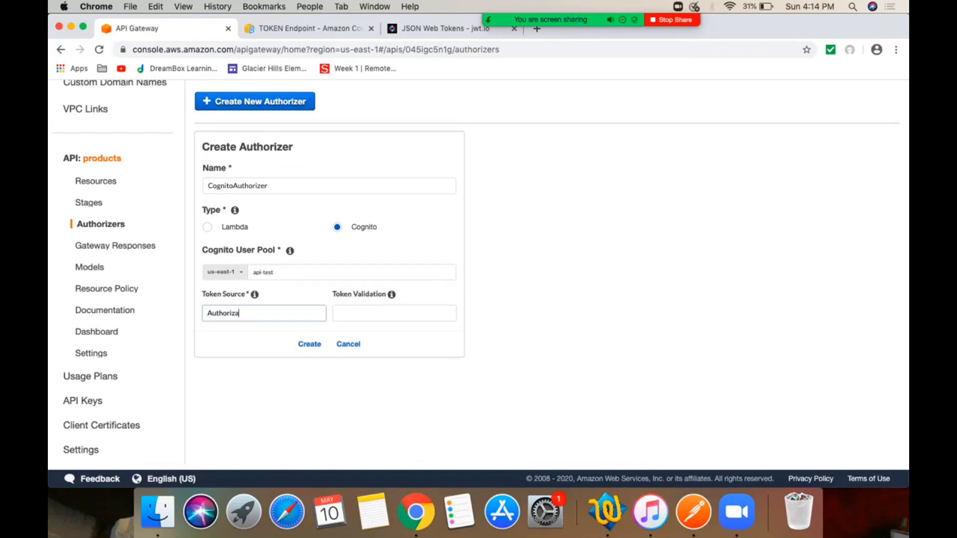
{"action": "key", "text": "Return"}
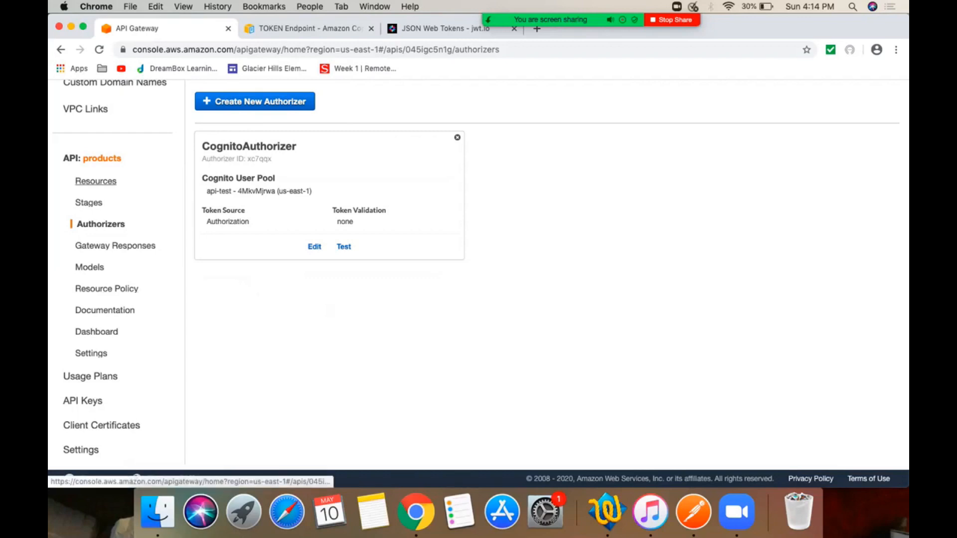
- Open the products API's resources, switch to Postman, send the /v1/product request with GET, and show its request headers
{"action": "left_click", "coordinate": [96, 181]}
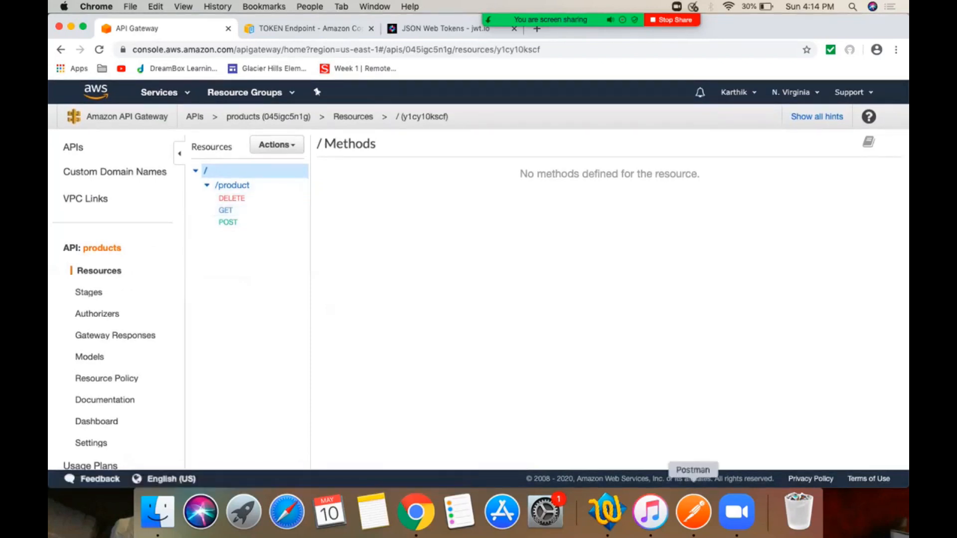
{"action": "left_click", "coordinate": [692, 511]}
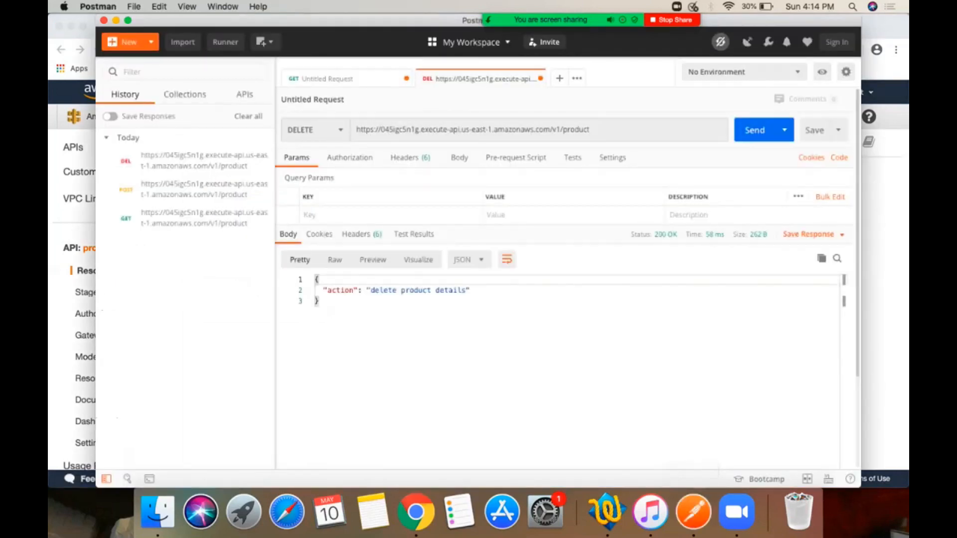
{"action": "left_click", "coordinate": [309, 130]}
{"action": "left_click", "coordinate": [297, 155]}
{"action": "left_click", "coordinate": [755, 130]}
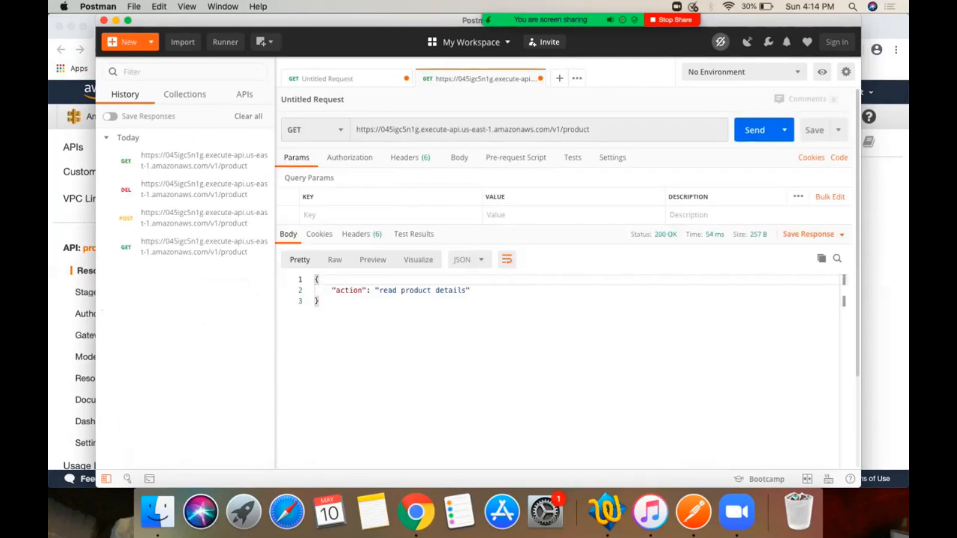
{"action": "left_click", "coordinate": [410, 157]}
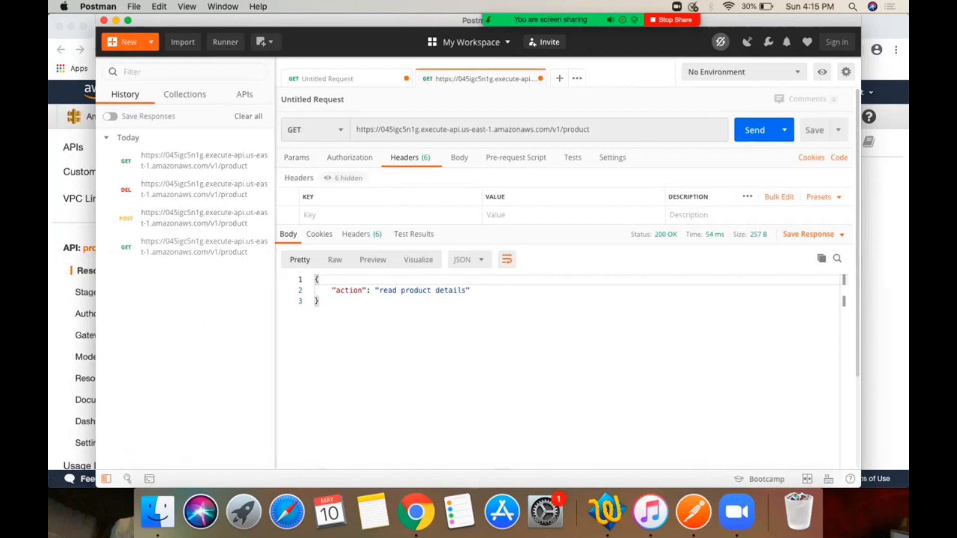
- Switch back to Chrome, check the authorization options in the /product GET method request, and reload the page to refresh them
{"action": "key", "text": "super+Tab"}
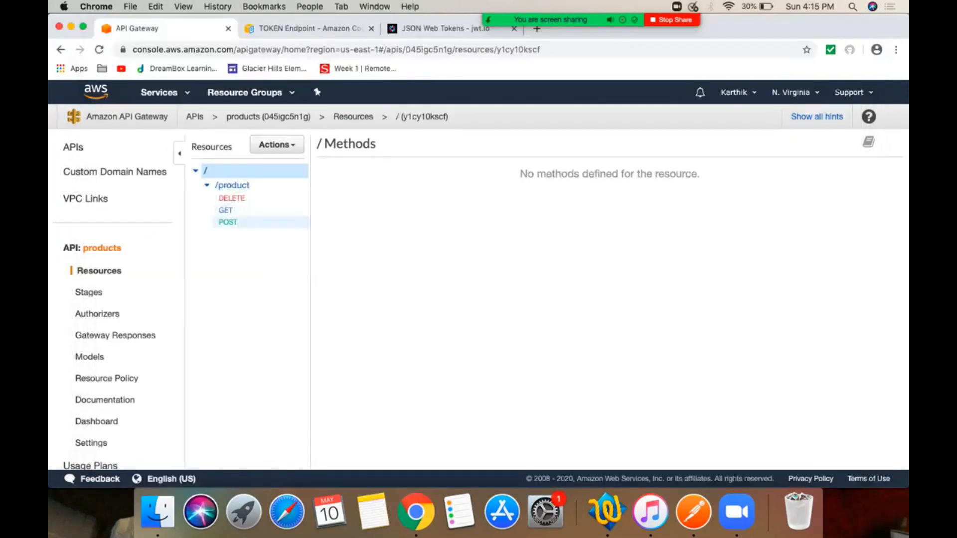
{"action": "left_click", "coordinate": [226, 210]}
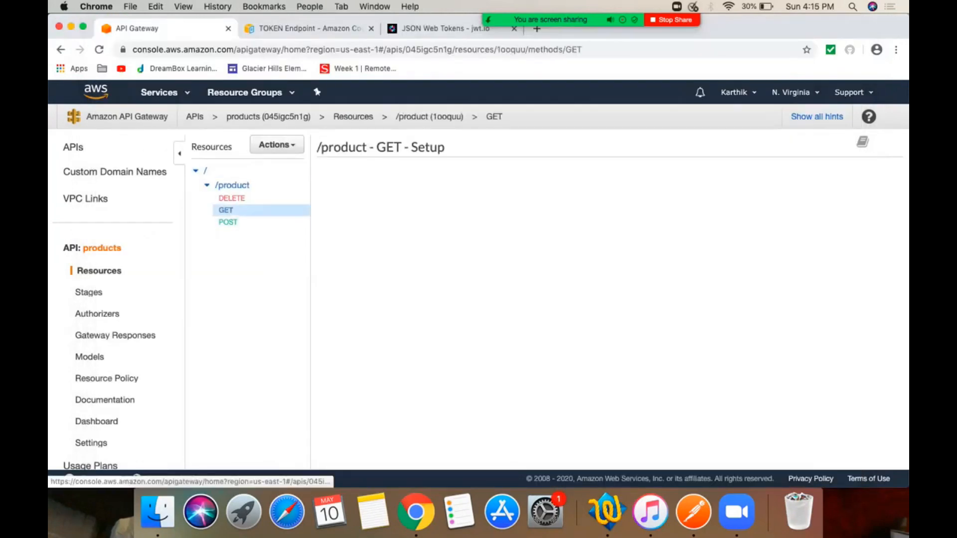
{"action": "left_click", "coordinate": [453, 179]}
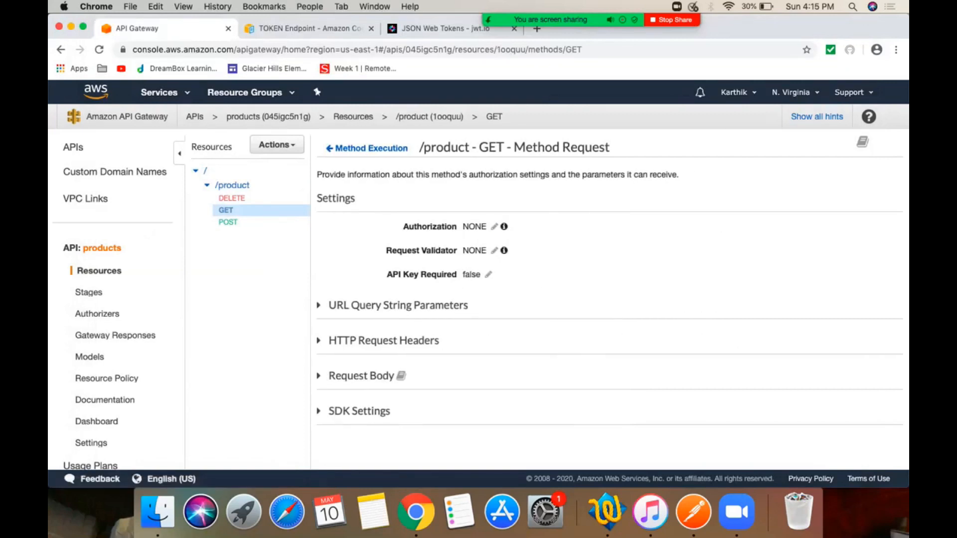
{"action": "left_click", "coordinate": [493, 226]}
{"action": "left_click", "coordinate": [494, 227]}
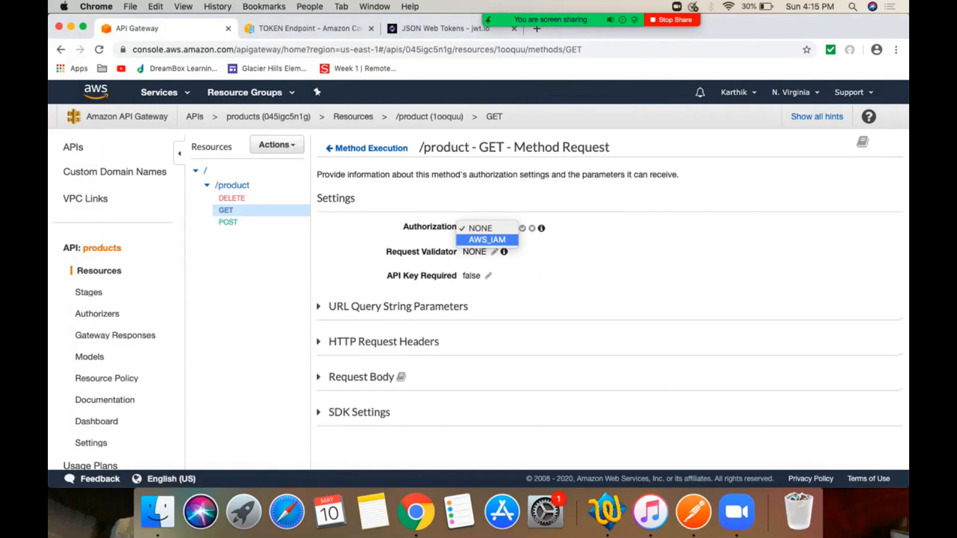
{"action": "key", "text": "Escape"}
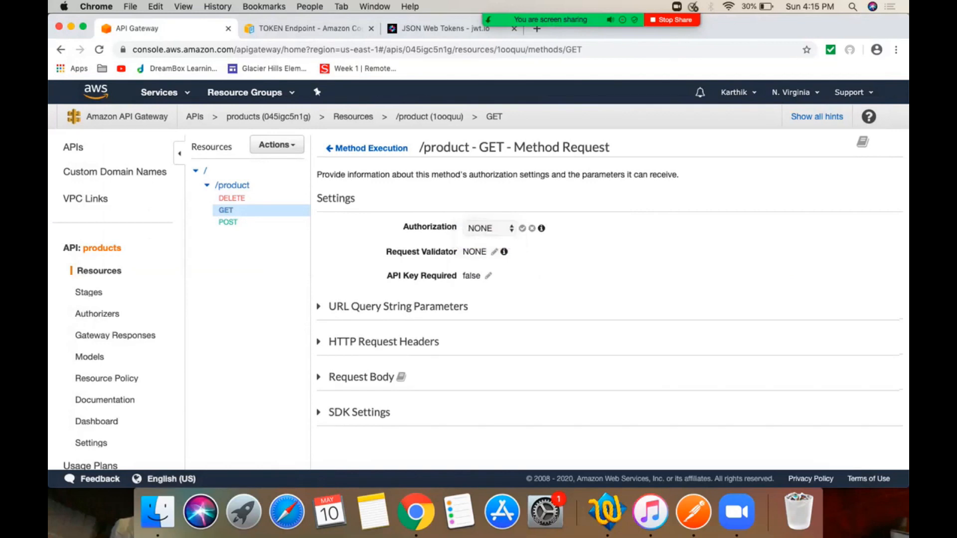
{"action": "key", "text": "super+r"}
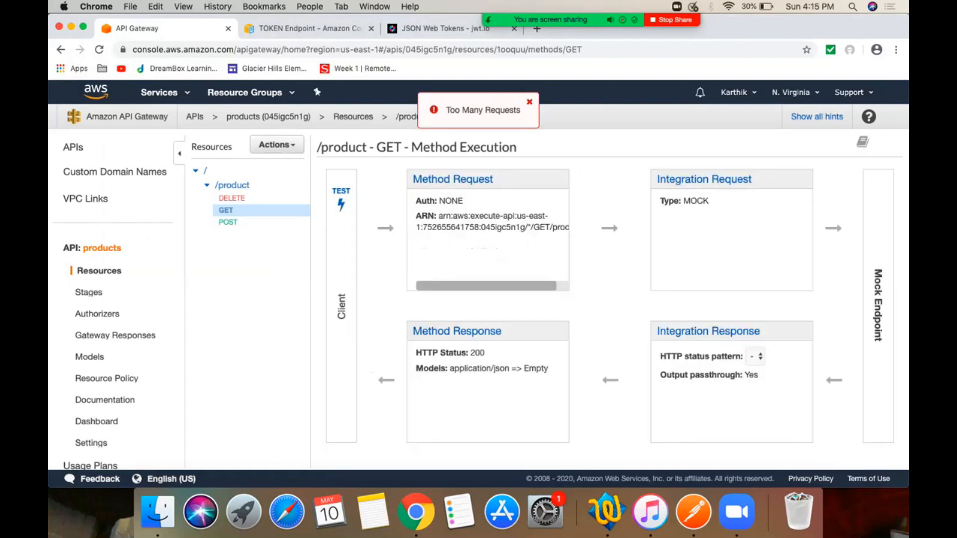
- Set the authorization of the /product GET method request to CognitoAuthorizer
{"action": "left_click", "coordinate": [453, 179]}
{"action": "left_click", "coordinate": [494, 226]}
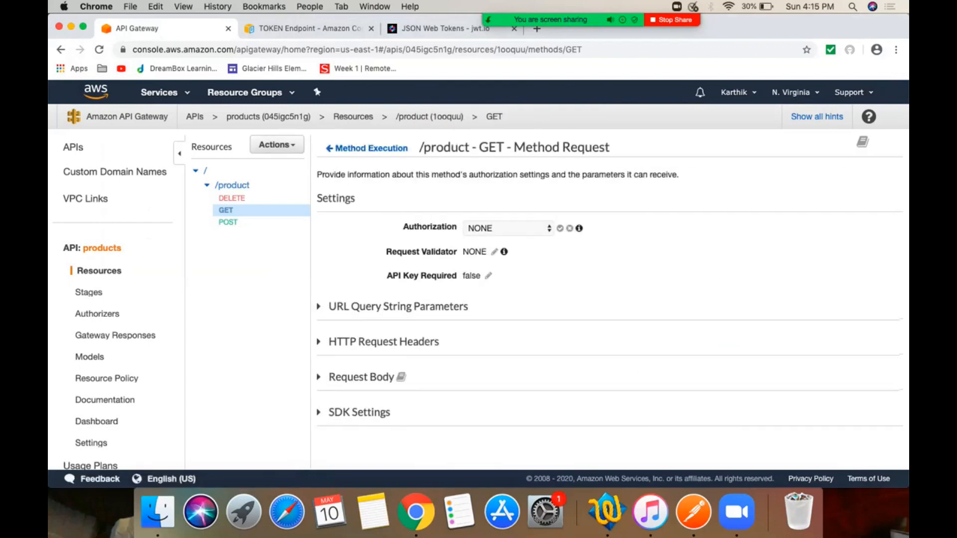
{"action": "left_click", "coordinate": [505, 229]}
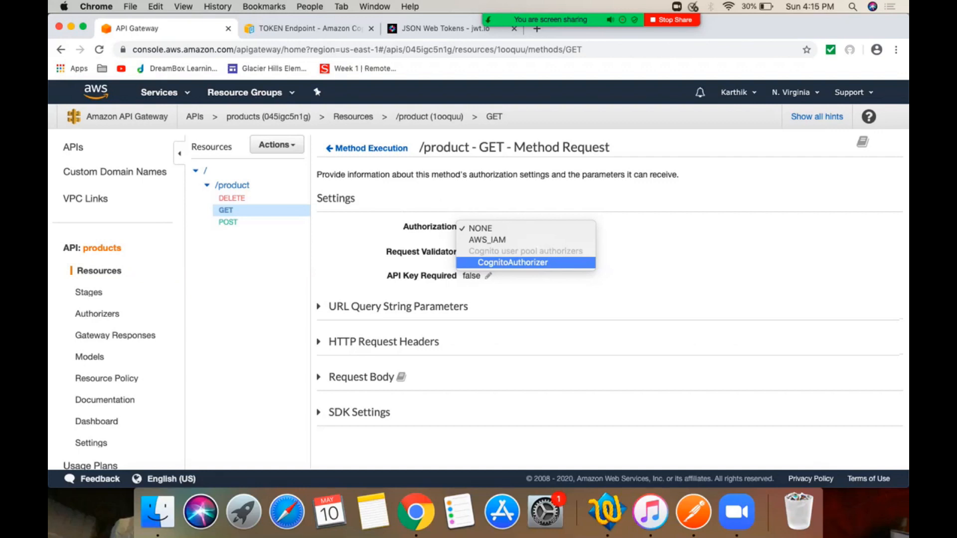
{"action": "left_click", "coordinate": [512, 263]}
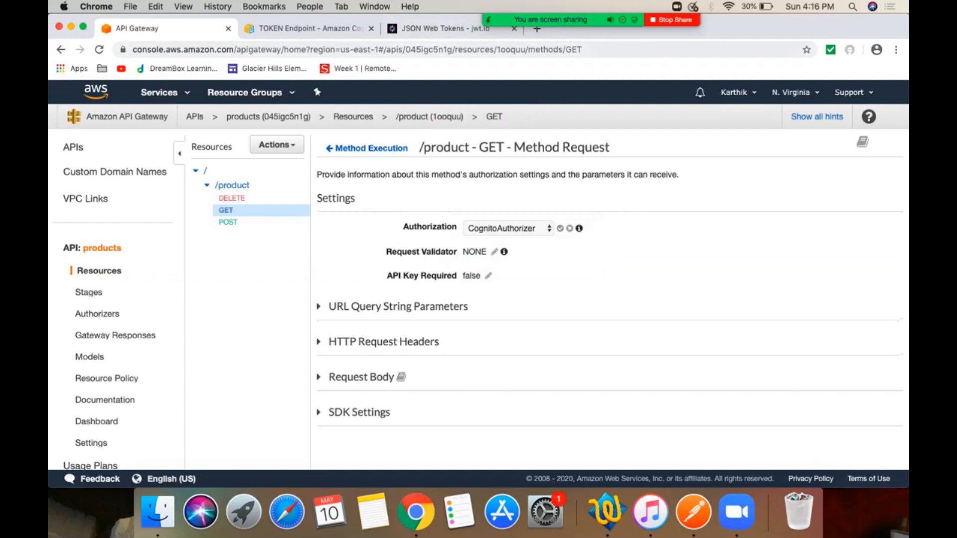
{"action": "left_click", "coordinate": [766, 29]}
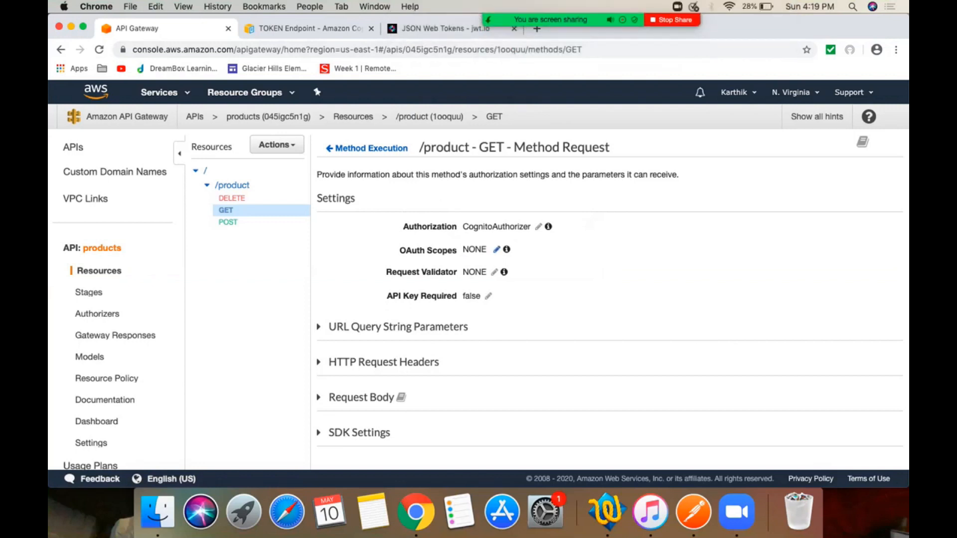
- Copy the products/read scope from the decoded token on jwt.io and save it as the GET method's OAuth scope
{"action": "left_click", "coordinate": [496, 249]}
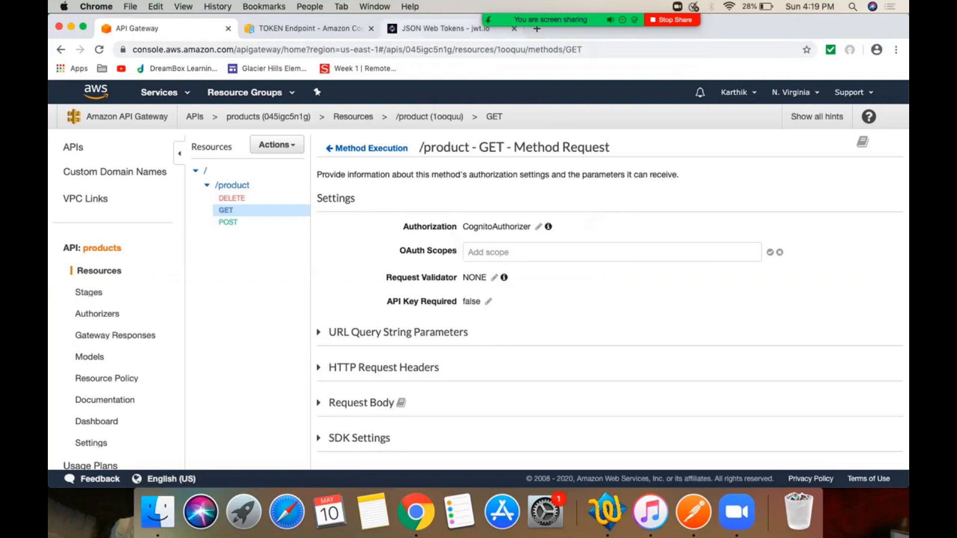
{"action": "left_click", "coordinate": [445, 29]}
{"action": "scroll", "coordinate": [479, 314], "scroll_direction": "down", "scroll_amount": 5}
{"action": "left_click", "coordinate": [568, 382]}
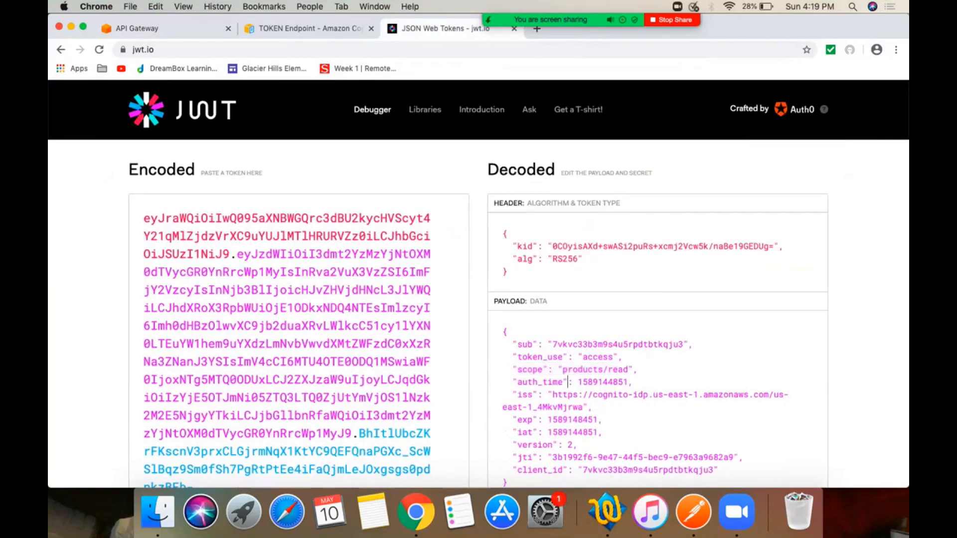
{"action": "left_click_drag", "start_coordinate": [563, 369], "coordinate": [628, 369]}
{"action": "key", "text": "super+c"}
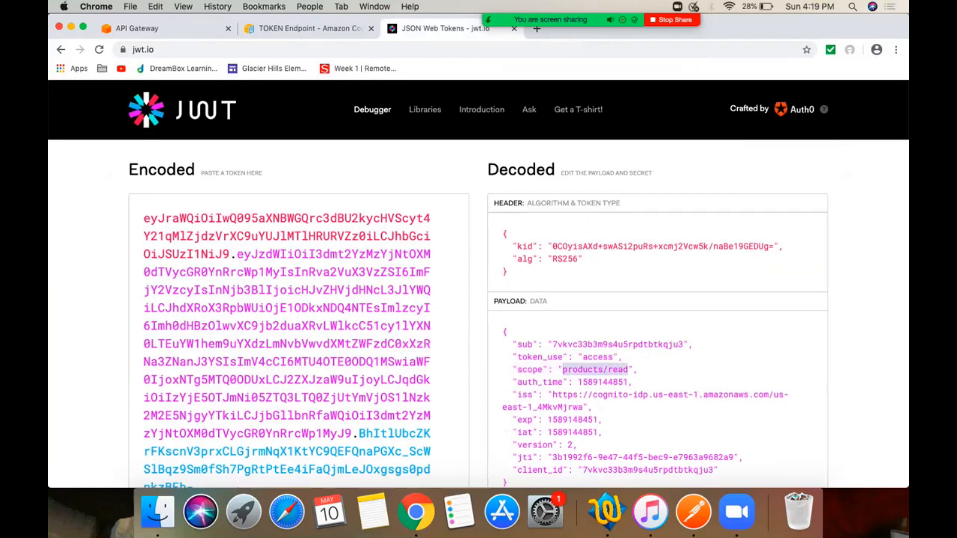
{"action": "left_click", "coordinate": [165, 28]}
{"action": "left_click", "coordinate": [504, 252]}
{"action": "key", "text": "super+v"}
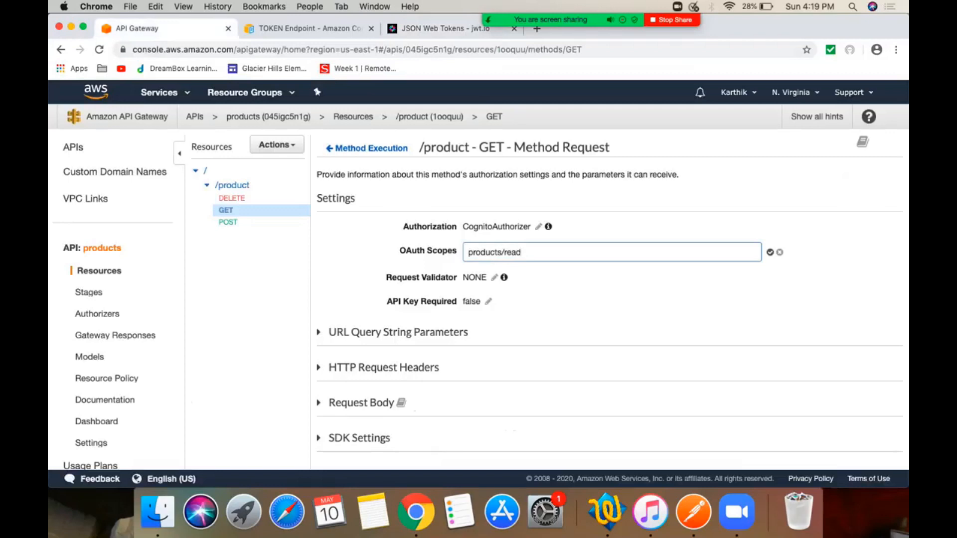
{"action": "key", "text": "Return"}
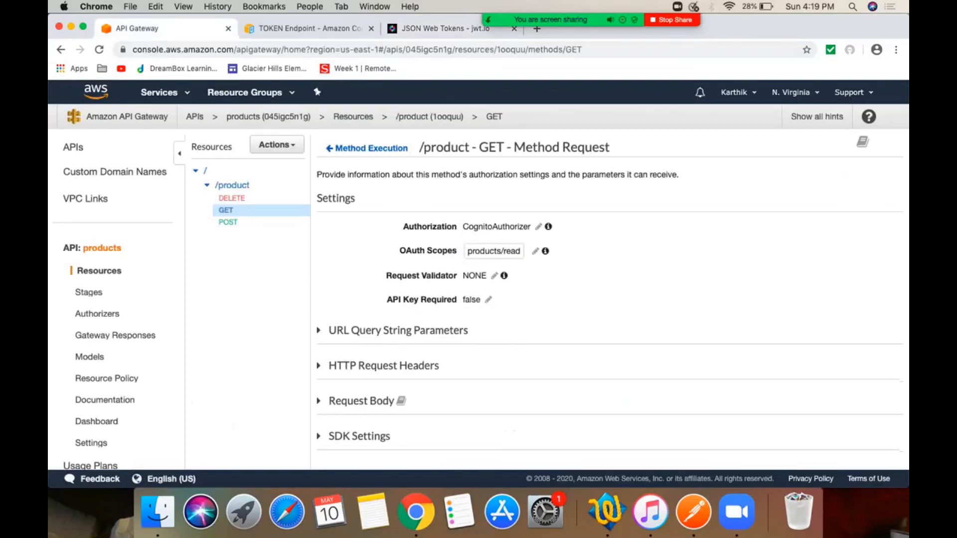
- Deploy the products API to the v1 stage and return to its resources
{"action": "left_click", "coordinate": [277, 145]}
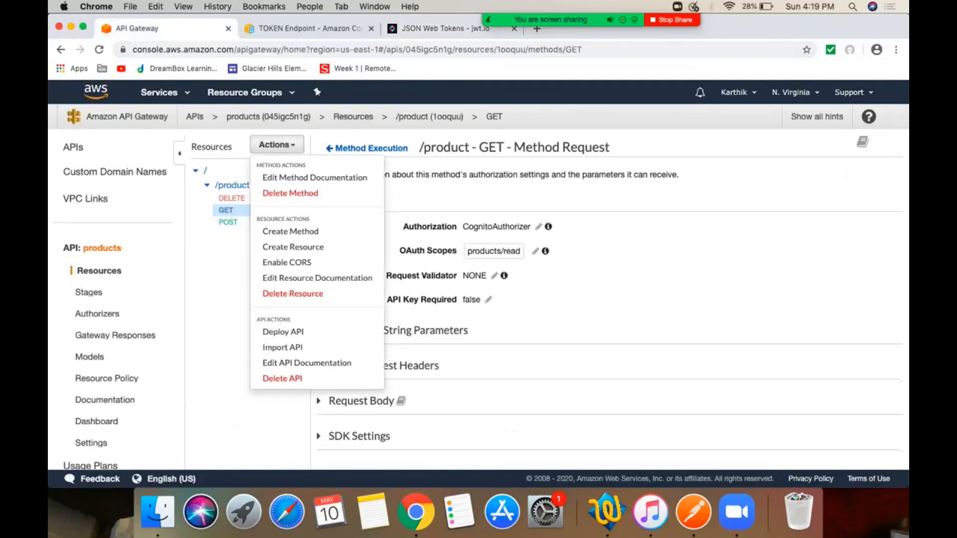
{"action": "left_click", "coordinate": [282, 332]}
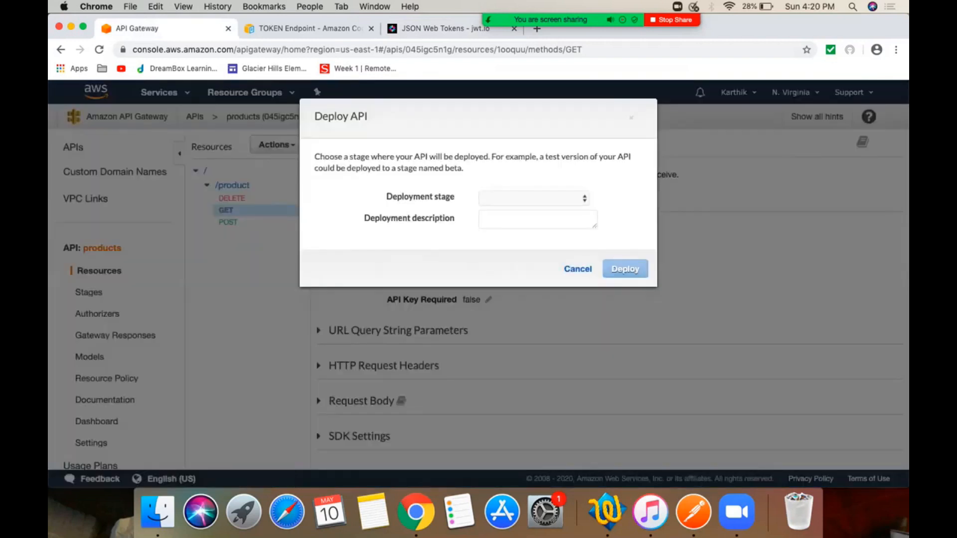
{"action": "left_click", "coordinate": [533, 199]}
{"action": "left_click", "coordinate": [498, 205]}
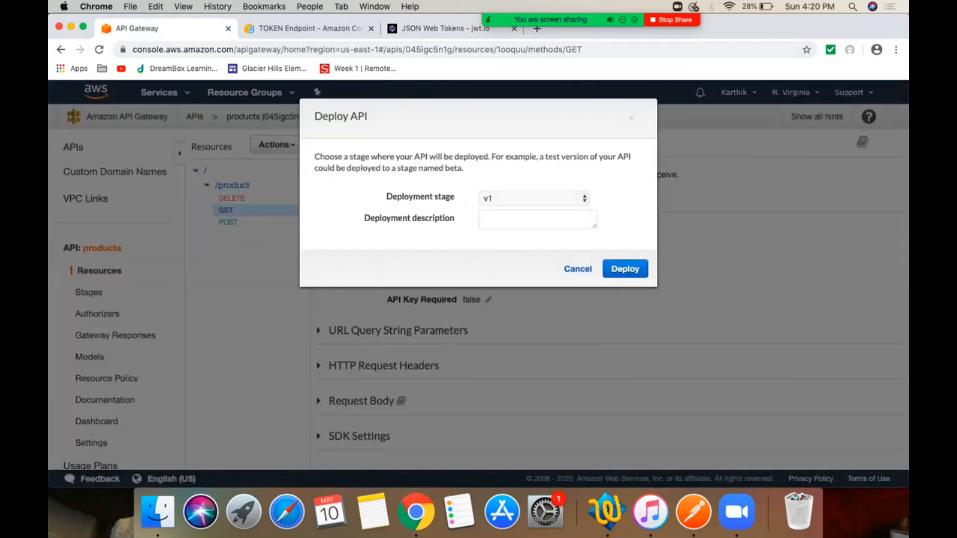
{"action": "left_click", "coordinate": [625, 269]}
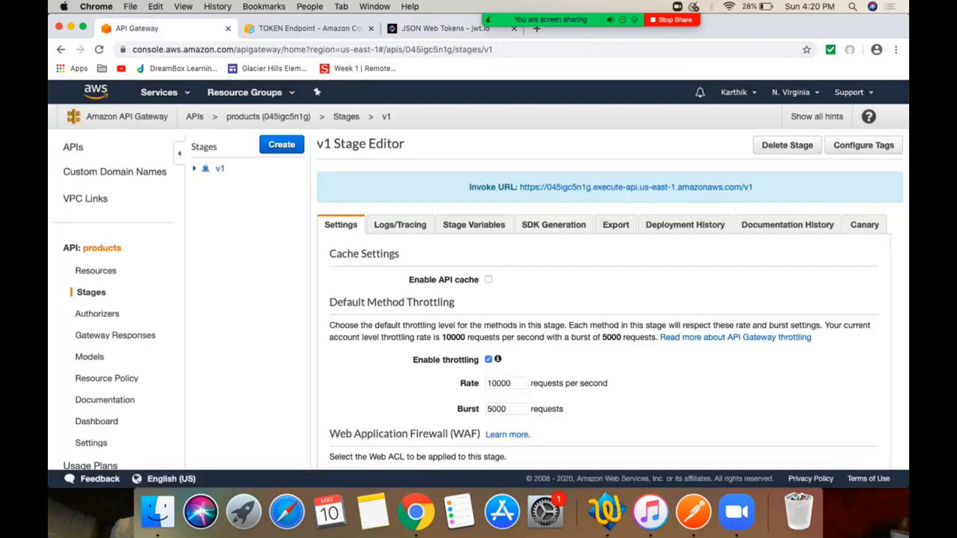
{"action": "left_click", "coordinate": [95, 270]}
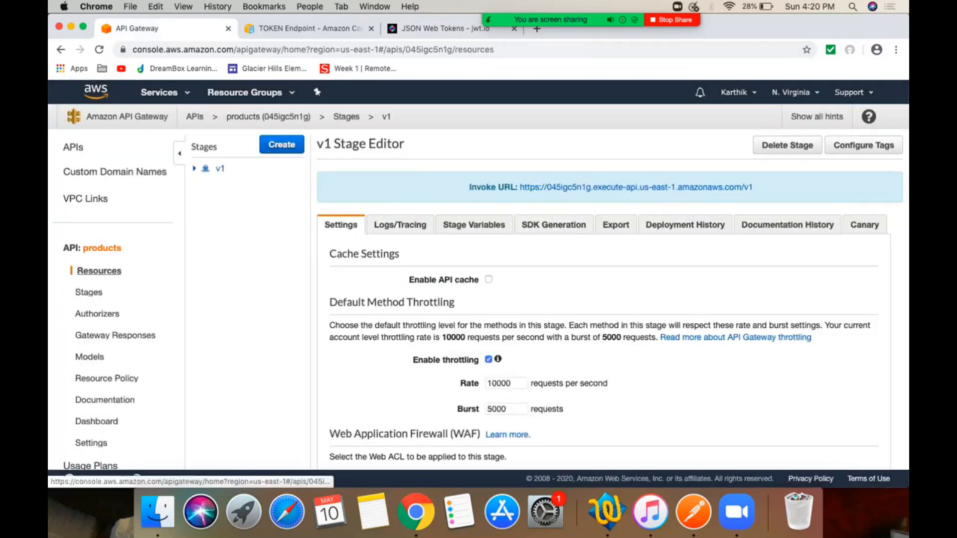
- Switch to Postman and resend the GET /v1/product request without a token until the deployed authorization takes effect
{"action": "left_click", "coordinate": [693, 510]}
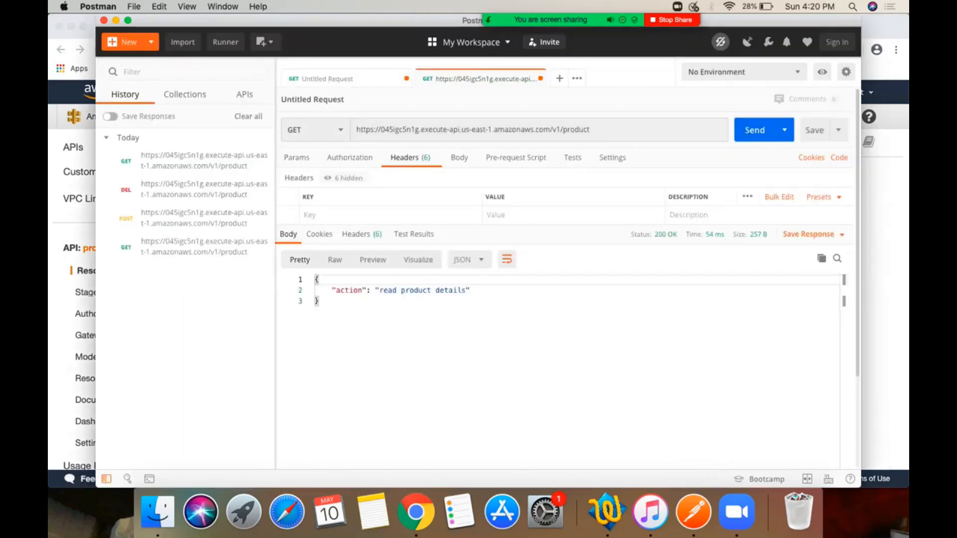
{"action": "left_click", "coordinate": [754, 130]}
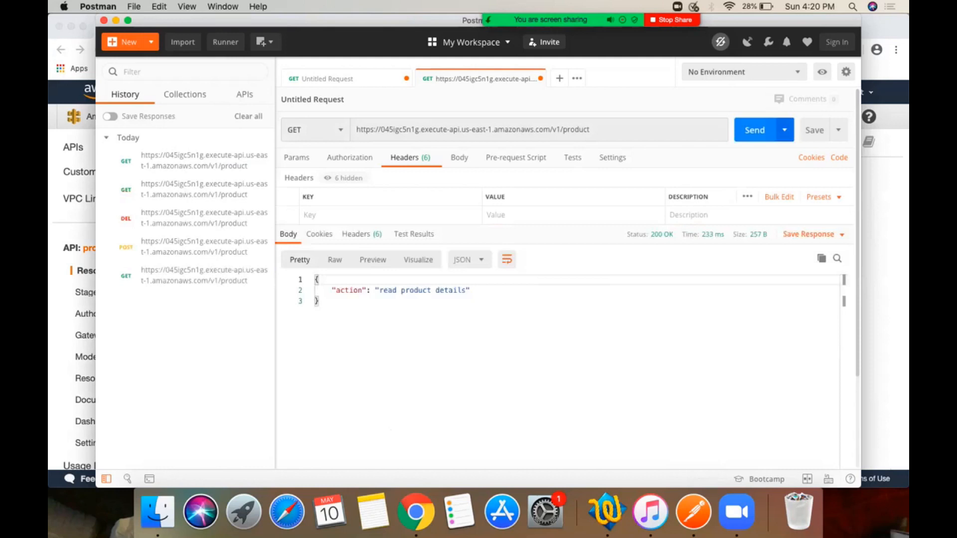
{"action": "left_click", "coordinate": [754, 130]}
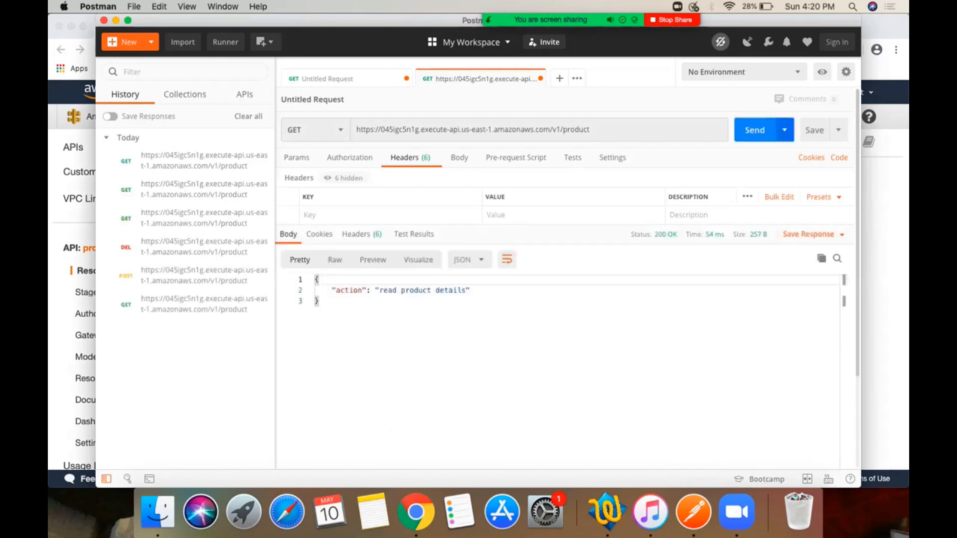
{"action": "left_click", "coordinate": [755, 130]}
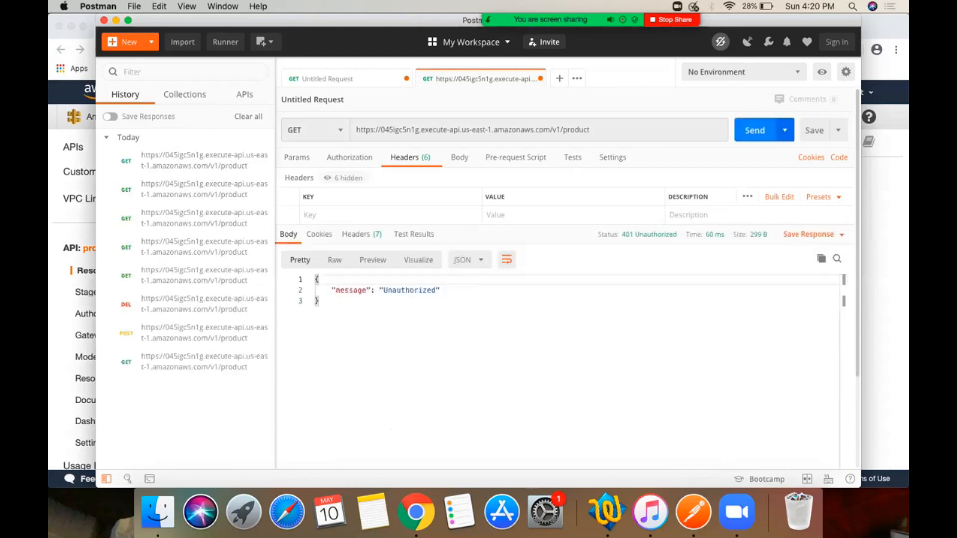
{"action": "left_click", "coordinate": [843, 301]}
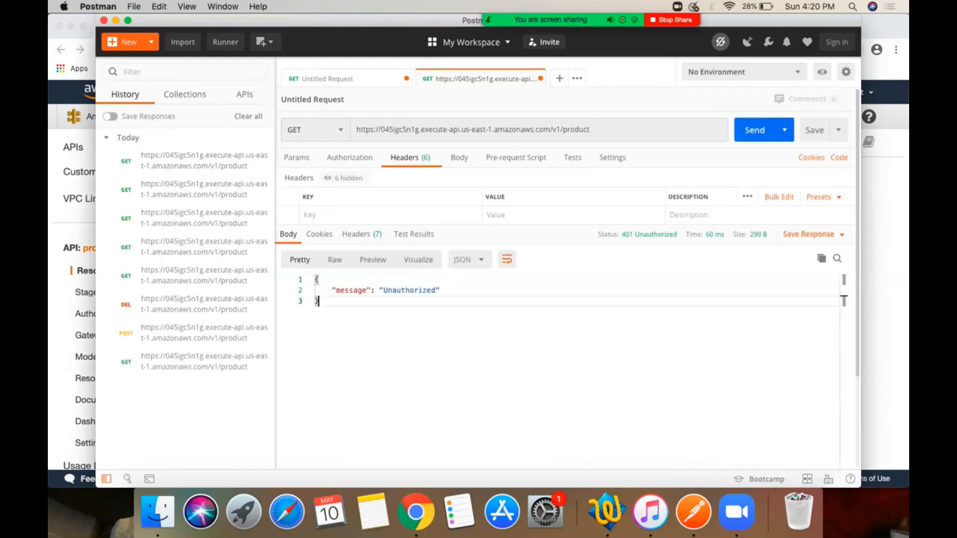
- Switch to the API Gateway console and check the authorization and OAuth scope settings in the /product GET method request
{"action": "left_click", "coordinate": [74, 184]}
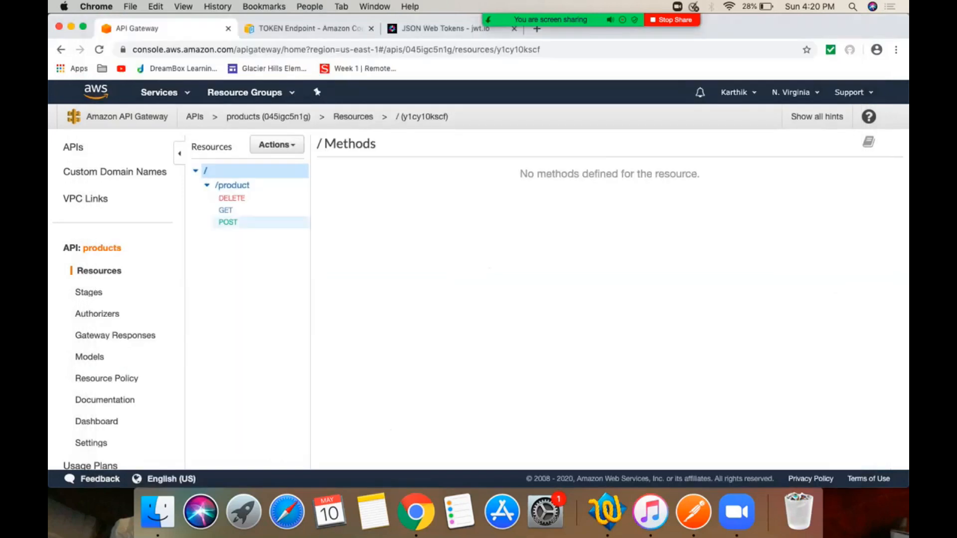
{"action": "left_click", "coordinate": [225, 210]}
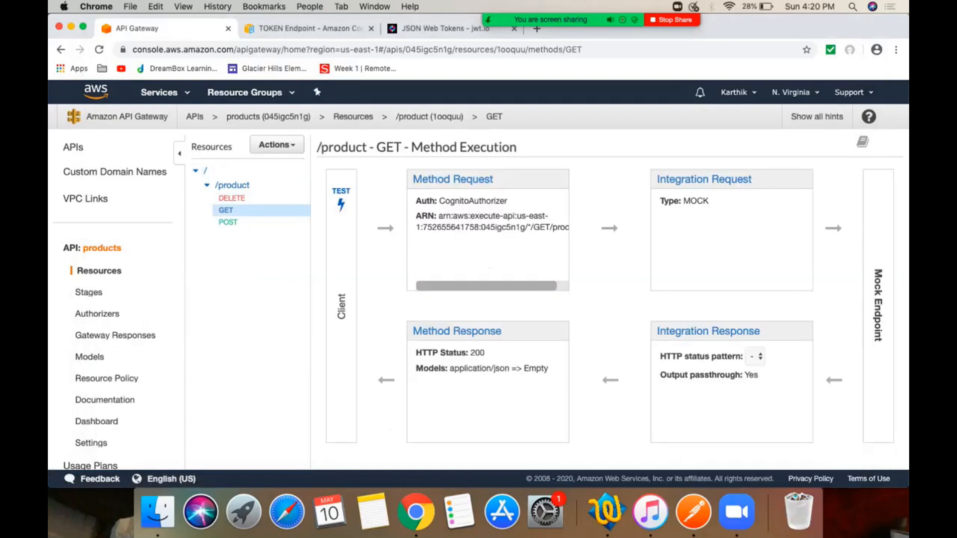
{"action": "key", "text": "super+Tab"}
{"action": "key", "text": "super+Tab"}
{"action": "left_click", "coordinate": [452, 179]}
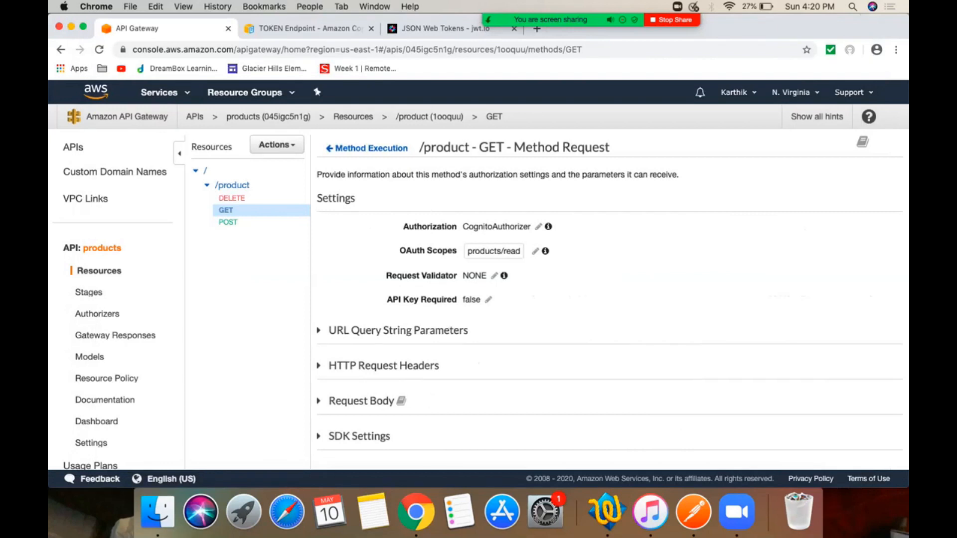
- Switch to Postman and send POST, DELETE and GET requests to /v1/product without a token to compare their authorization
{"action": "key", "text": "super+Tab"}
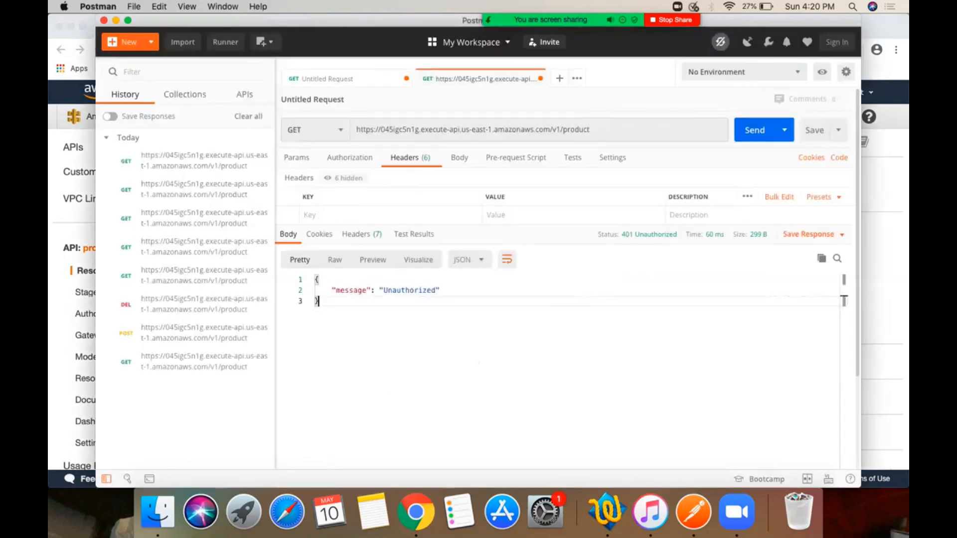
{"action": "left_click", "coordinate": [314, 130]}
{"action": "left_click", "coordinate": [299, 172]}
{"action": "left_click", "coordinate": [754, 129]}
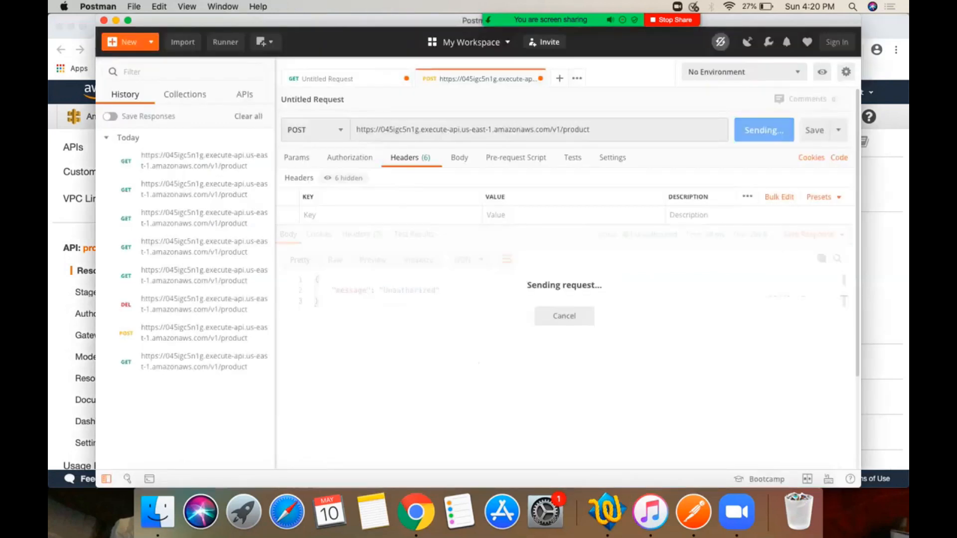
{"action": "left_click", "coordinate": [315, 129]}
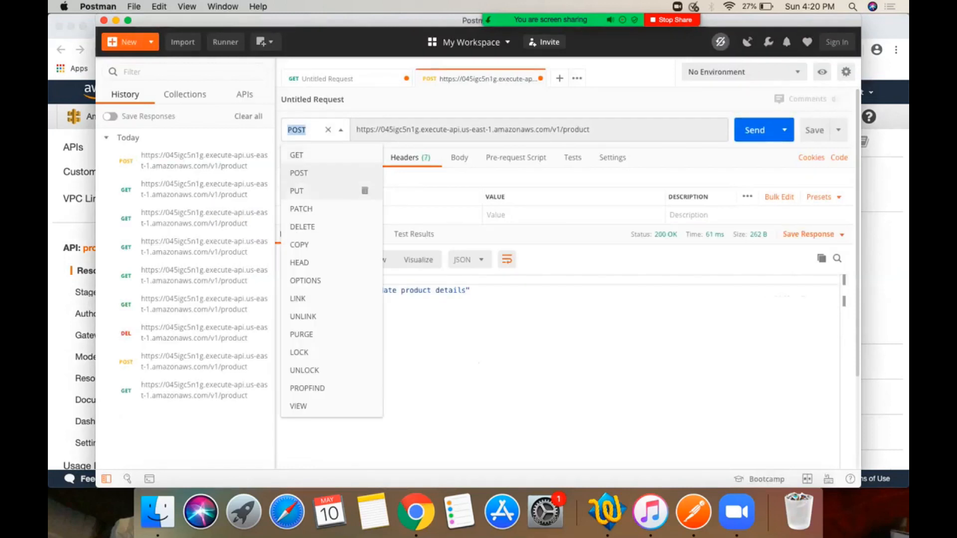
{"action": "left_click", "coordinate": [349, 226]}
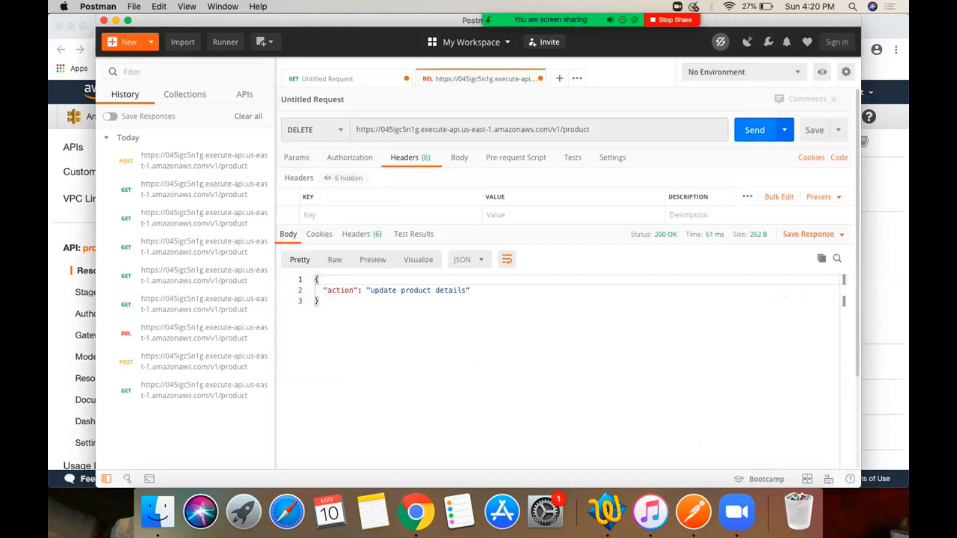
{"action": "left_click", "coordinate": [754, 129]}
{"action": "left_click", "coordinate": [315, 130]}
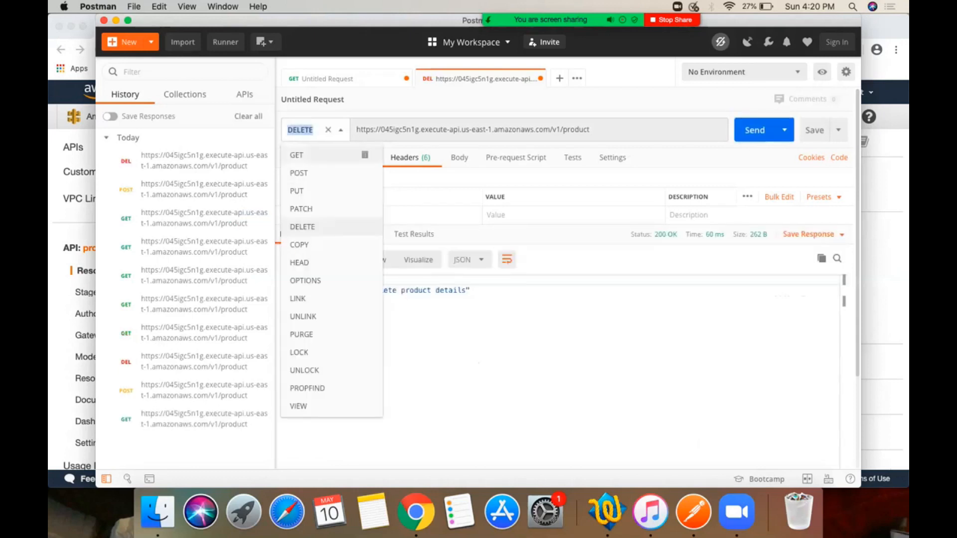
{"action": "left_click", "coordinate": [364, 152]}
{"action": "left_click", "coordinate": [755, 129]}
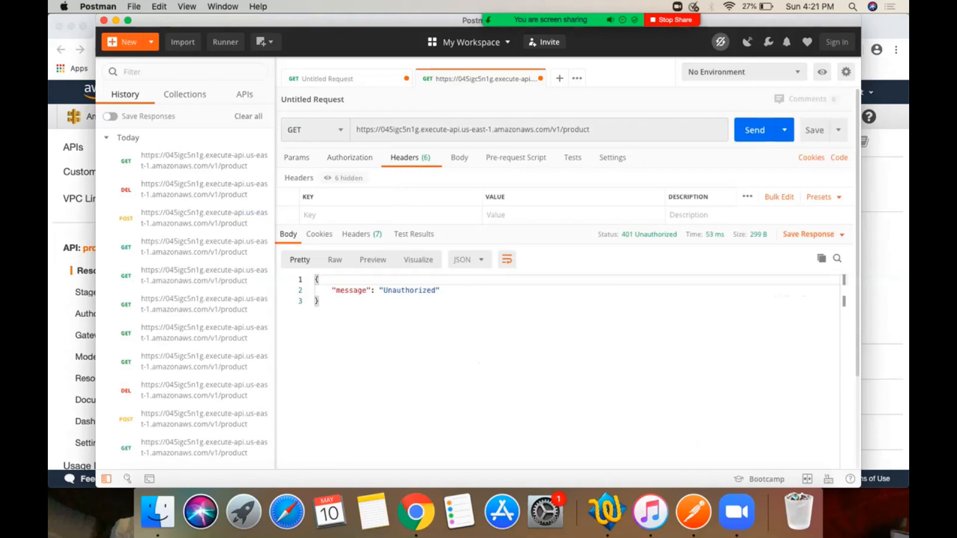
- Request a new OAuth 2.0 client-credentials access token with the products/read scope from the other, untitled request
{"action": "left_click", "coordinate": [339, 79]}
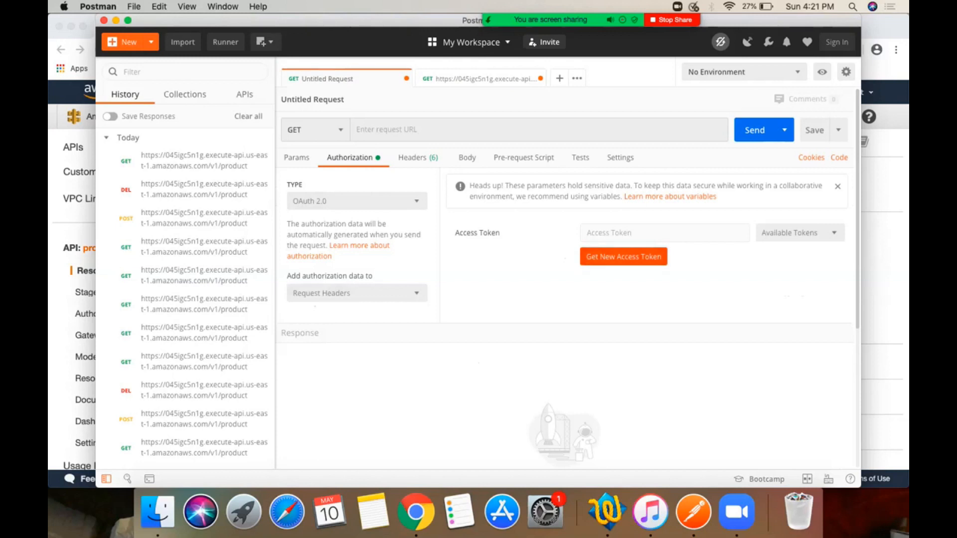
{"action": "left_click", "coordinate": [624, 257]}
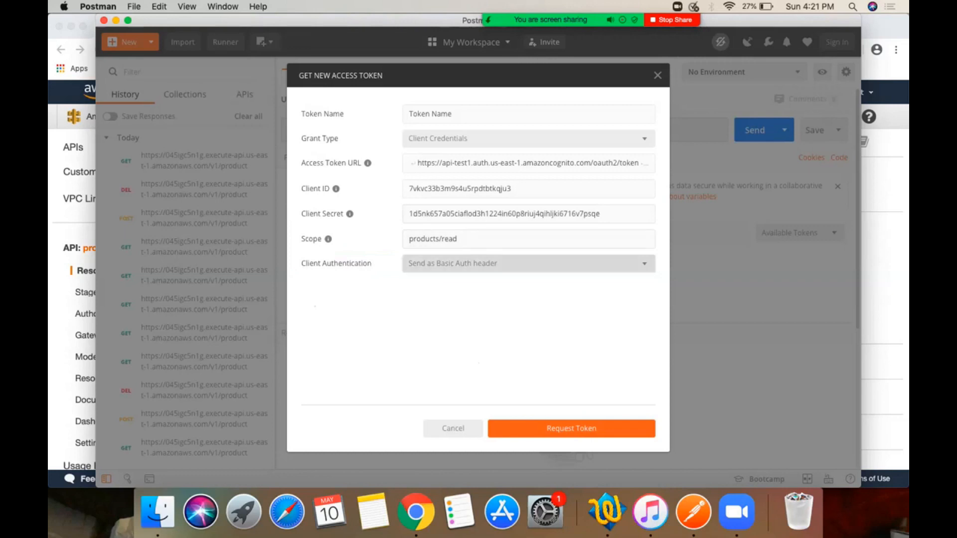
{"action": "key", "text": "super+Tab"}
{"action": "key", "text": "super+Tab"}
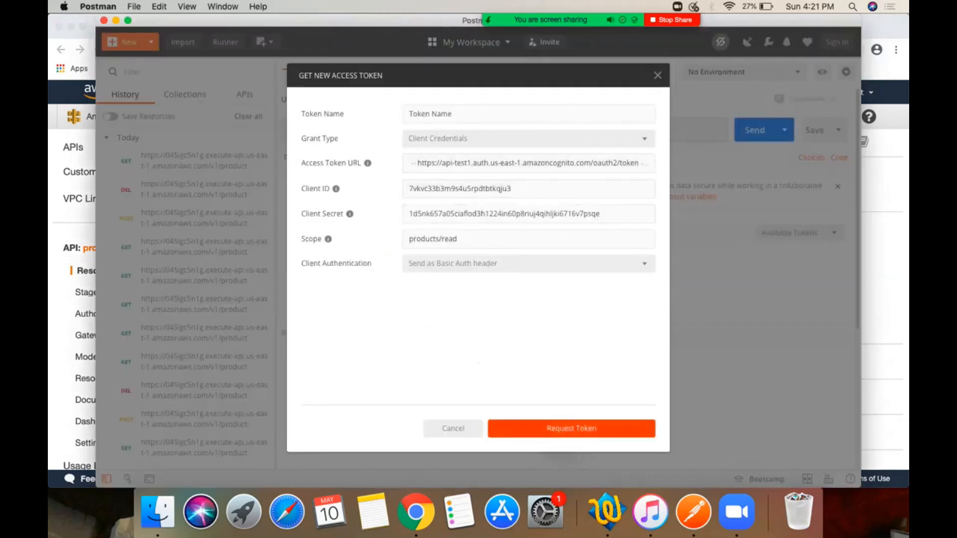
{"action": "left_click", "coordinate": [571, 428]}
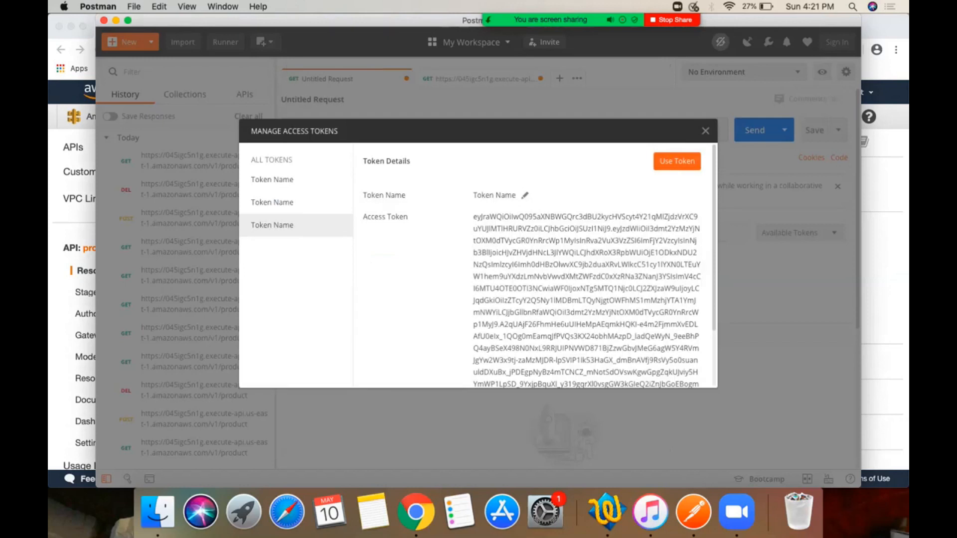
- Copy the new access token and decode it on jwt.io in Chrome, replacing the old token, to check its scope
{"action": "left_click_drag", "start_coordinate": [473, 216], "coordinate": [501, 230]}
{"action": "scroll", "coordinate": [500, 230], "scroll_direction": "down", "scroll_amount": 3}
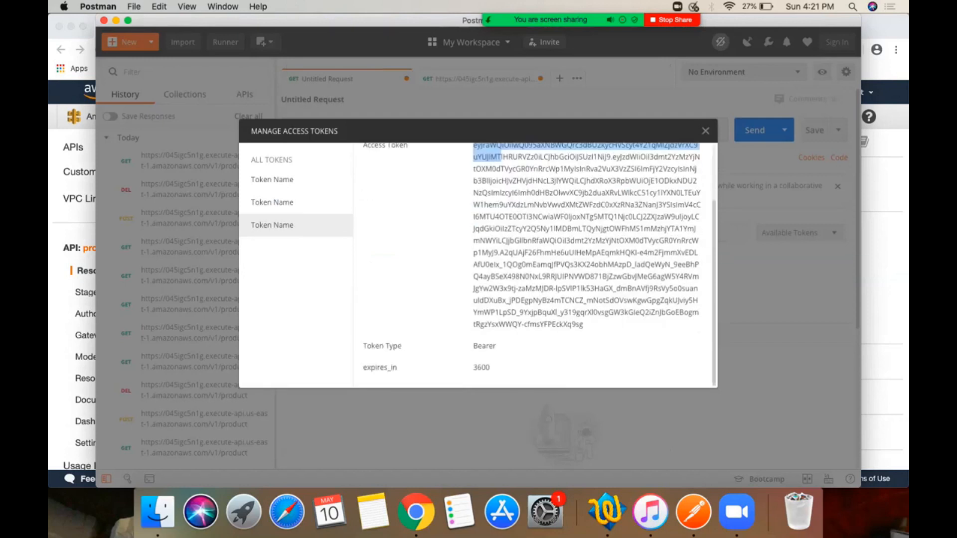
{"action": "key", "text": "super+a"}
{"action": "key", "text": "super+c"}
{"action": "key", "text": "super+Tab"}
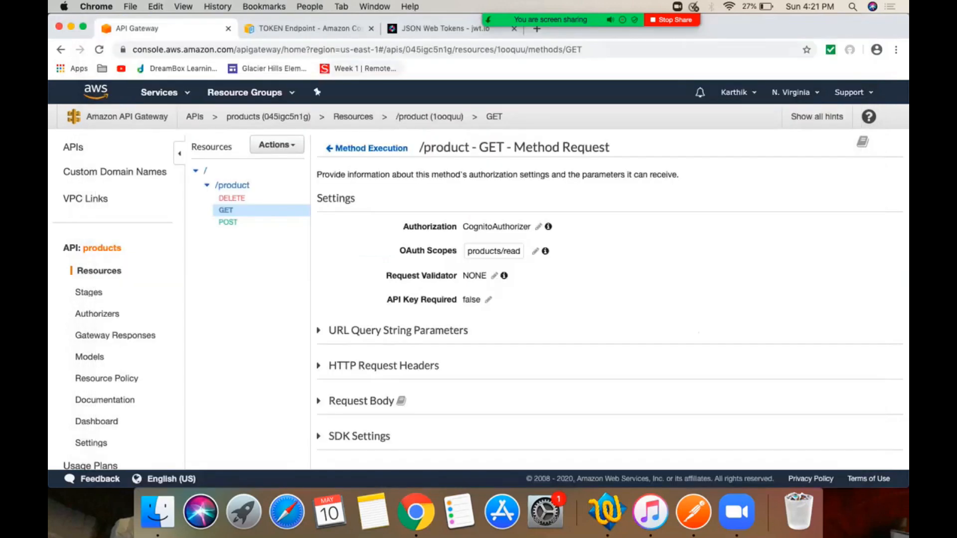
{"action": "left_click", "coordinate": [434, 29]}
{"action": "left_click", "coordinate": [352, 308]}
{"action": "key", "text": "super+a"}
{"action": "key", "text": "BackSpace"}
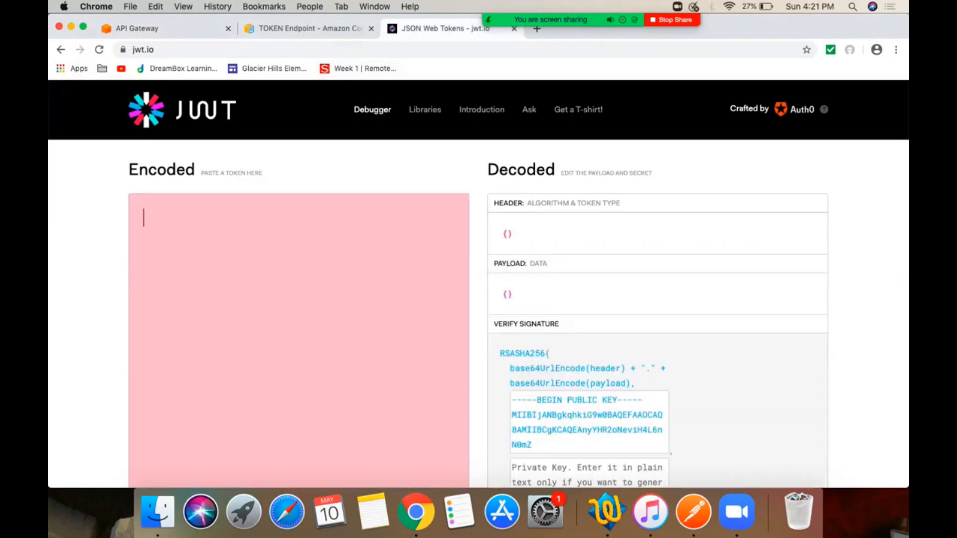
{"action": "key", "text": "super+v"}
{"action": "scroll", "coordinate": [603, 315], "scroll_direction": "down", "scroll_amount": 2}
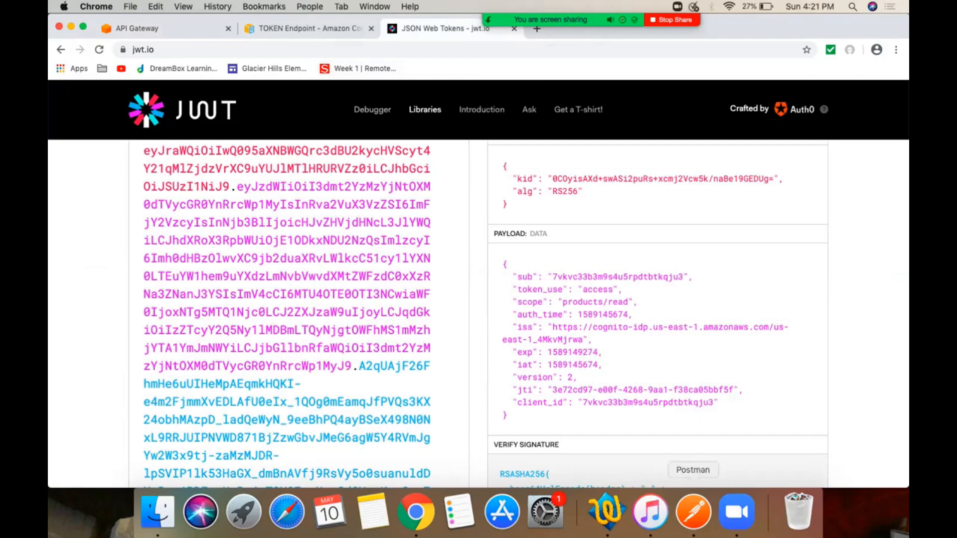
- Back in Postman, add an Authorization header with the copied access token to the /v1/product GET request and send it
{"action": "left_click", "coordinate": [692, 511]}
{"action": "key", "text": "Escape"}
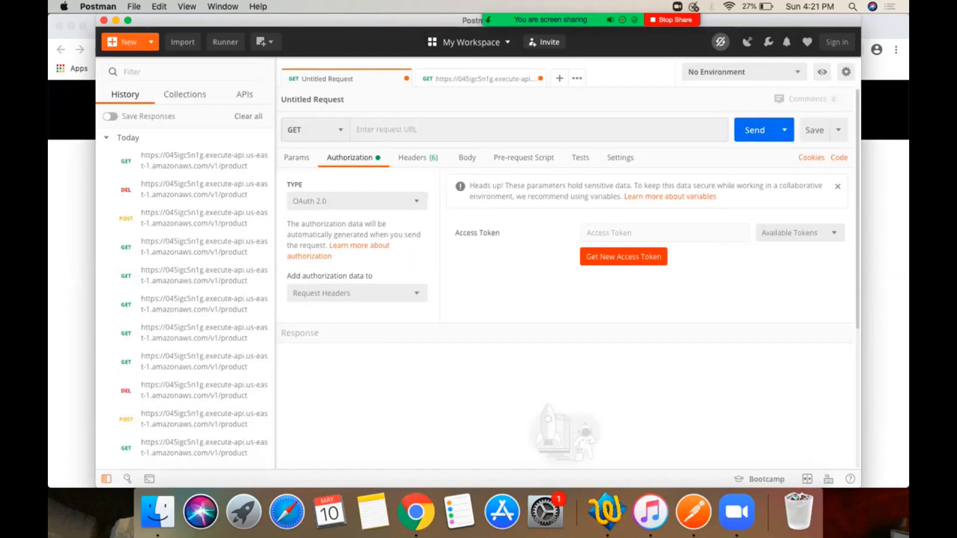
{"action": "left_click", "coordinate": [482, 79]}
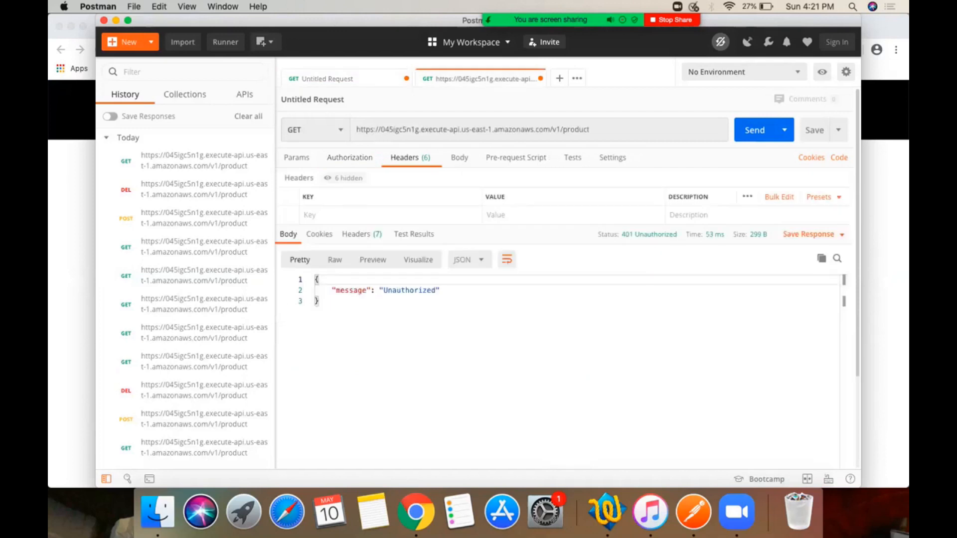
{"action": "left_click", "coordinate": [390, 215]}
{"action": "type", "text": "Authorization"}
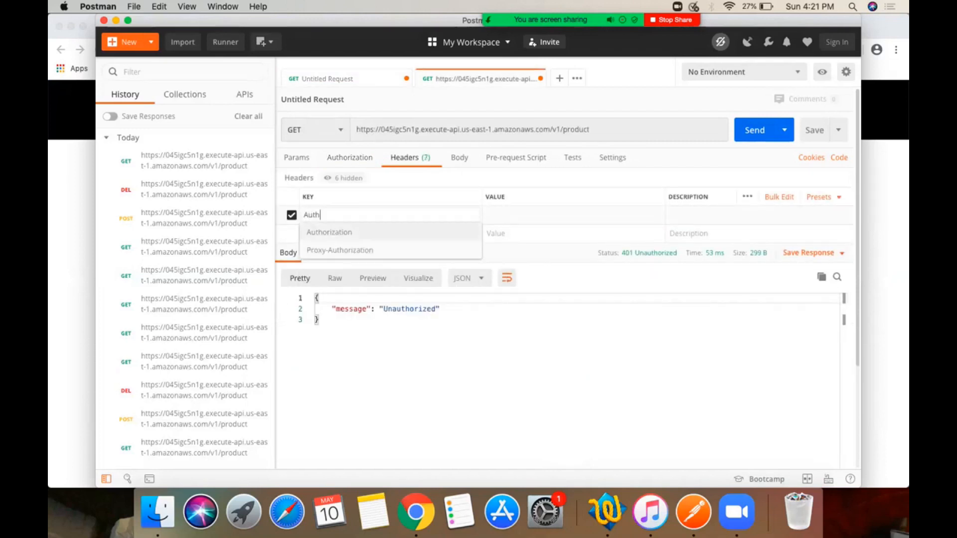
{"action": "key", "text": "Return"}
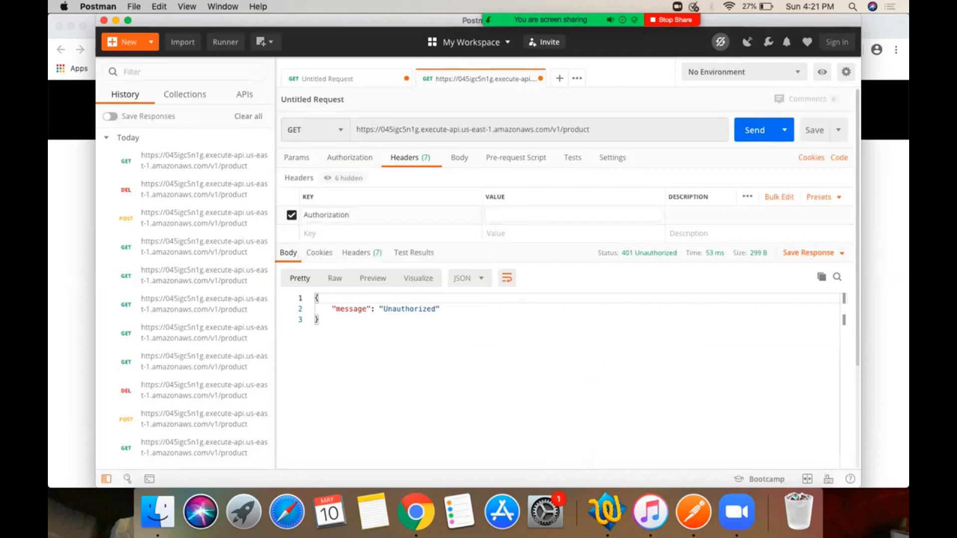
{"action": "key", "text": "super+v"}
{"action": "left_click", "coordinate": [844, 319]}
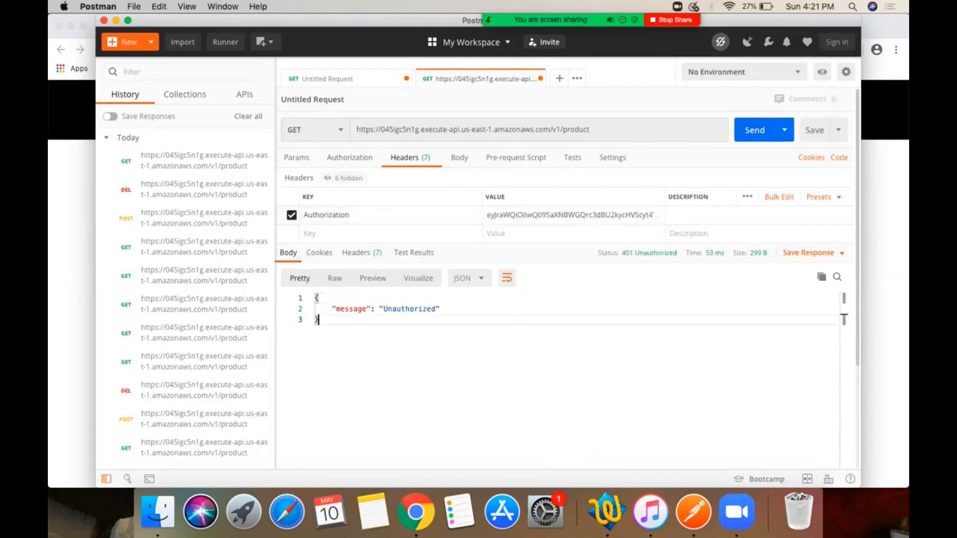
{"action": "key", "text": "super+Return"}
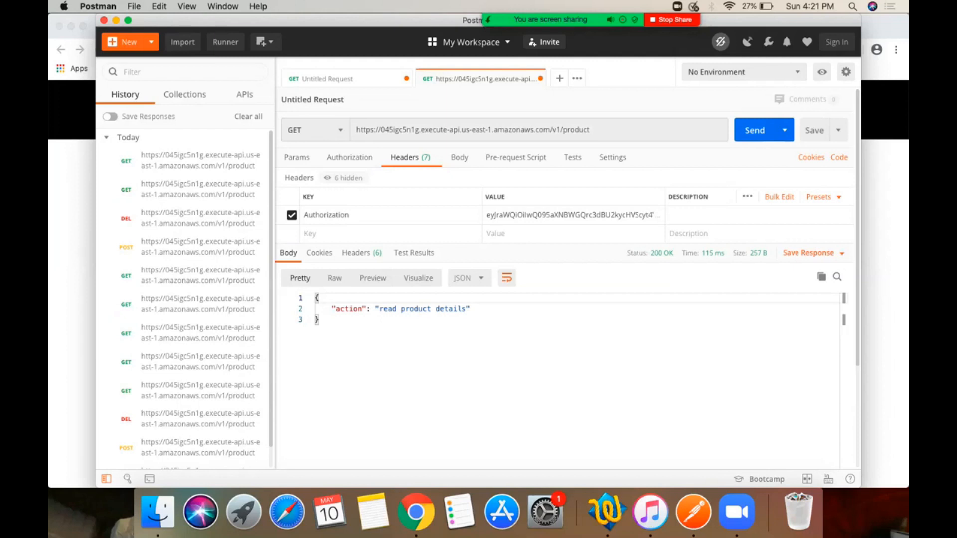
- Request another OAuth 2.0 access token from the untitled request with the scope set to products/update
{"action": "left_click", "coordinate": [327, 79]}
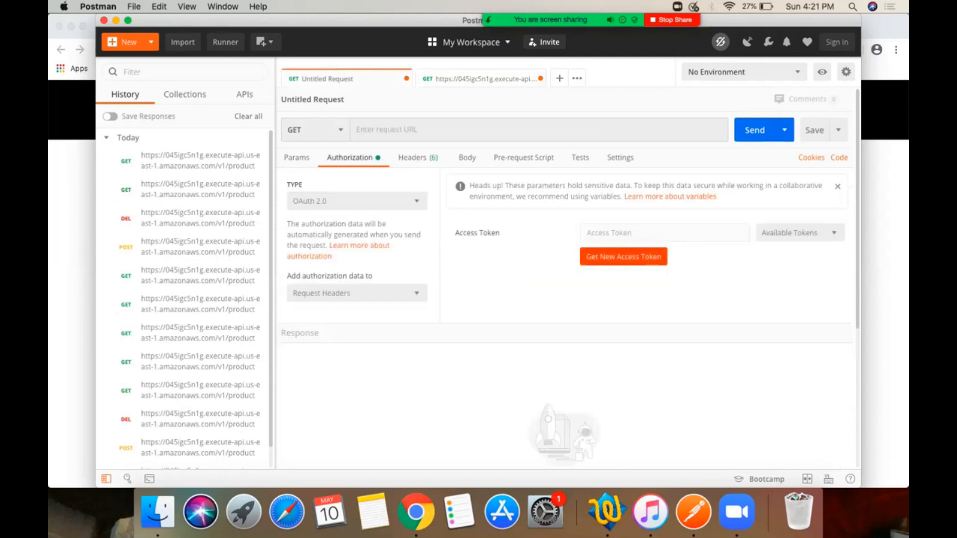
{"action": "left_click", "coordinate": [623, 256]}
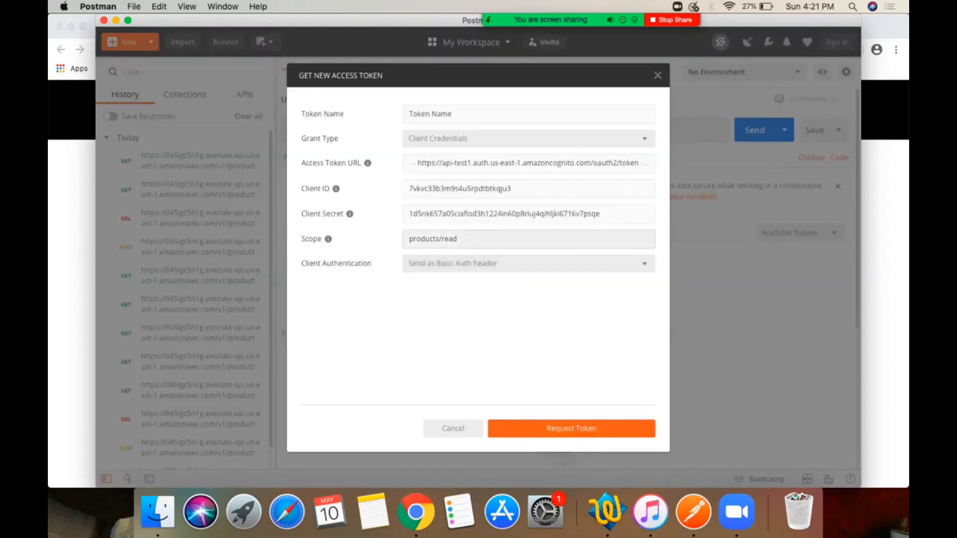
{"action": "left_click", "coordinate": [458, 239]}
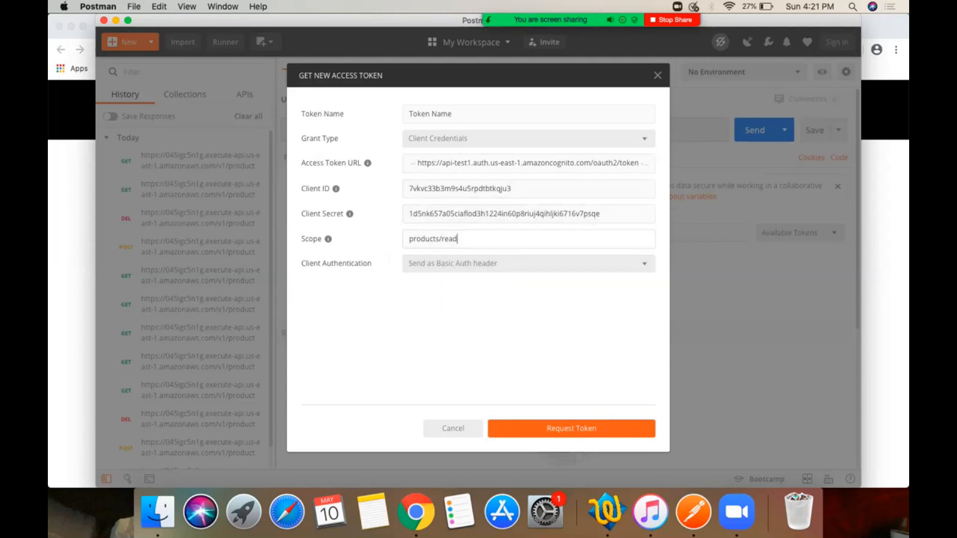
{"action": "key", "text": "BackSpace"}
{"action": "key", "text": "BackSpace"}
{"action": "key", "text": "BackSpace"}
{"action": "key", "text": "BackSpace"}
{"action": "key", "text": "BackSpace"}
{"action": "type", "text": "/update"}
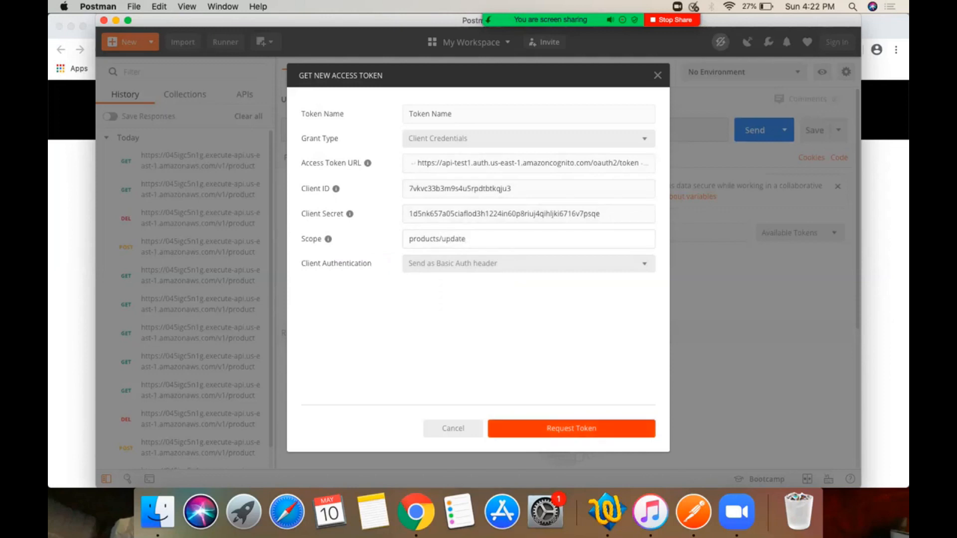
{"action": "left_click", "coordinate": [571, 429]}
- Copy the products/update access token and paste it over the encoded token on jwt.io to check its scope
{"action": "left_click_drag", "start_coordinate": [473, 217], "coordinate": [490, 229]}
{"action": "scroll", "coordinate": [491, 229], "scroll_direction": "down", "scroll_amount": 3}
{"action": "left_click", "coordinate": [516, 325], "text": "shift"}
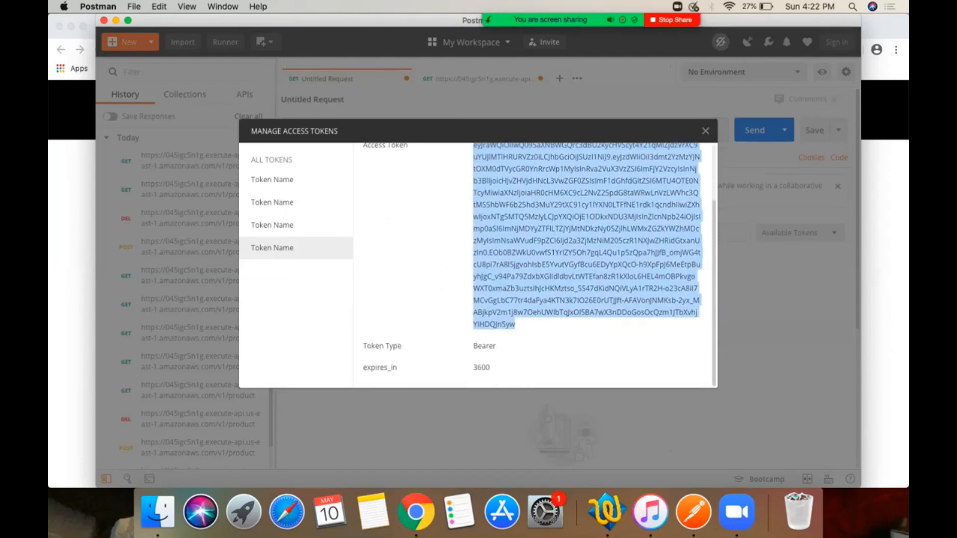
{"action": "left_click", "coordinate": [415, 511]}
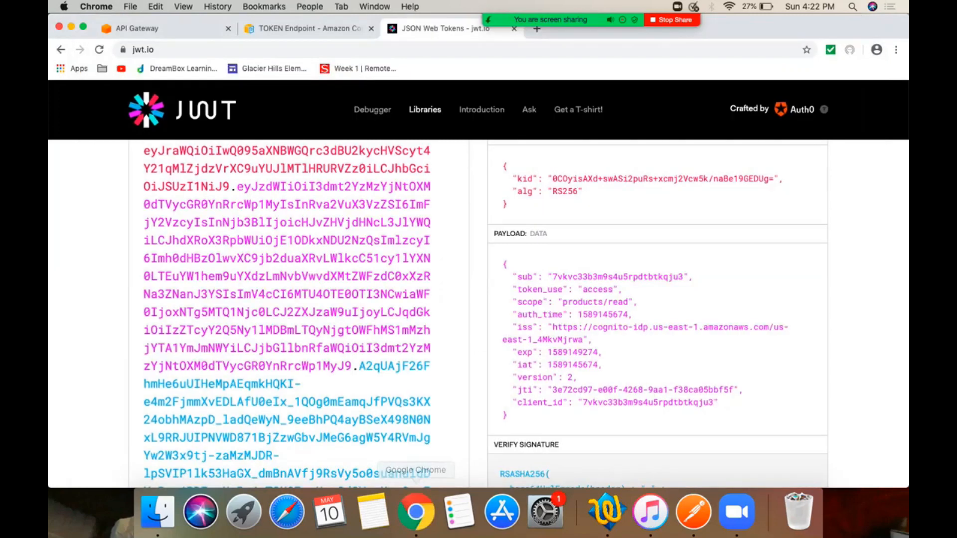
{"action": "key", "text": "super+a"}
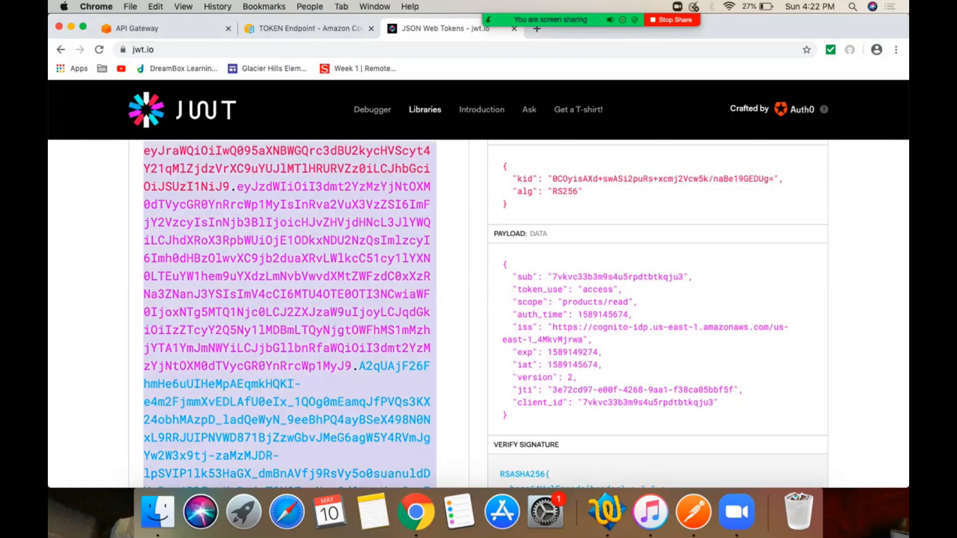
{"action": "key", "text": "BackSpace"}
{"action": "key", "text": "super+v"}
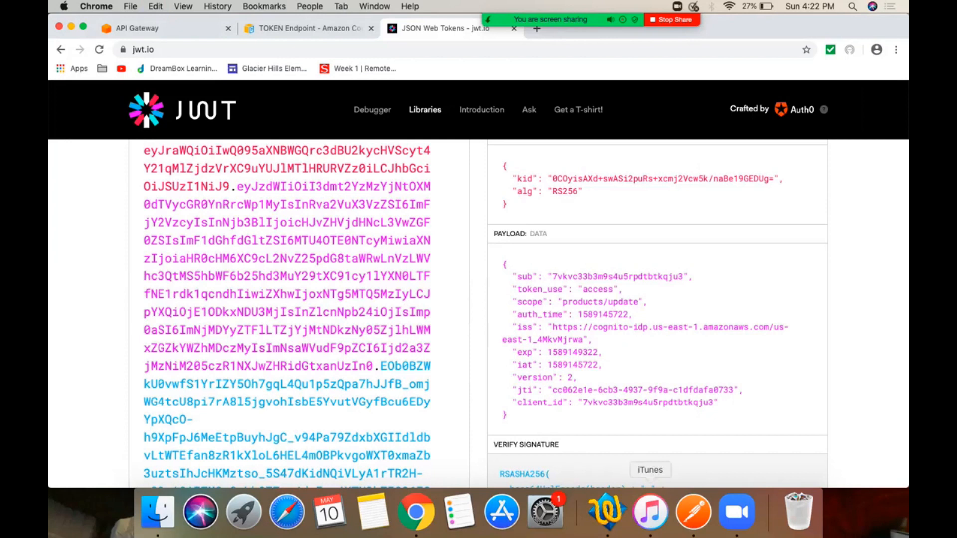
- Return to Postman and replace the GET request's Authorization header value with the products/update access token
{"action": "left_click", "coordinate": [693, 511]}
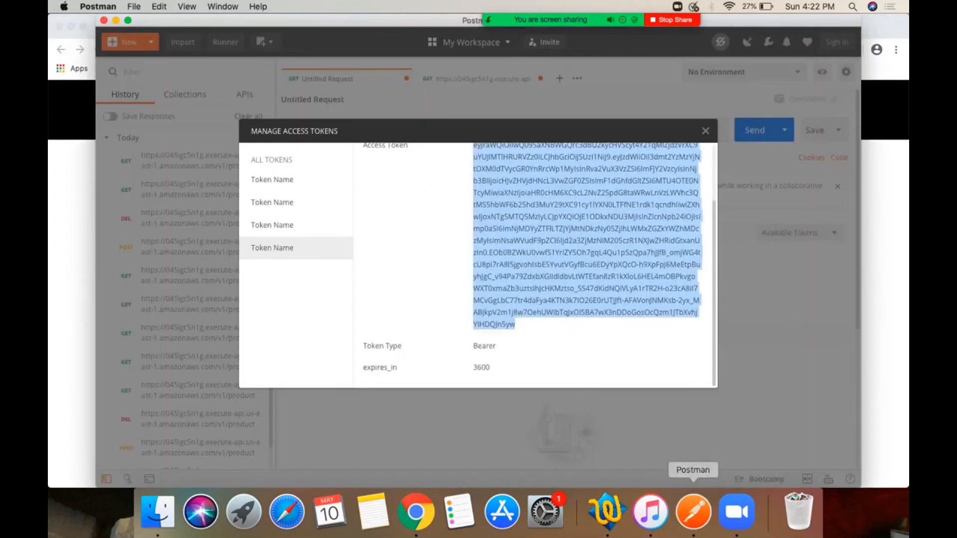
{"action": "key", "text": "Escape"}
{"action": "left_click", "coordinate": [480, 79]}
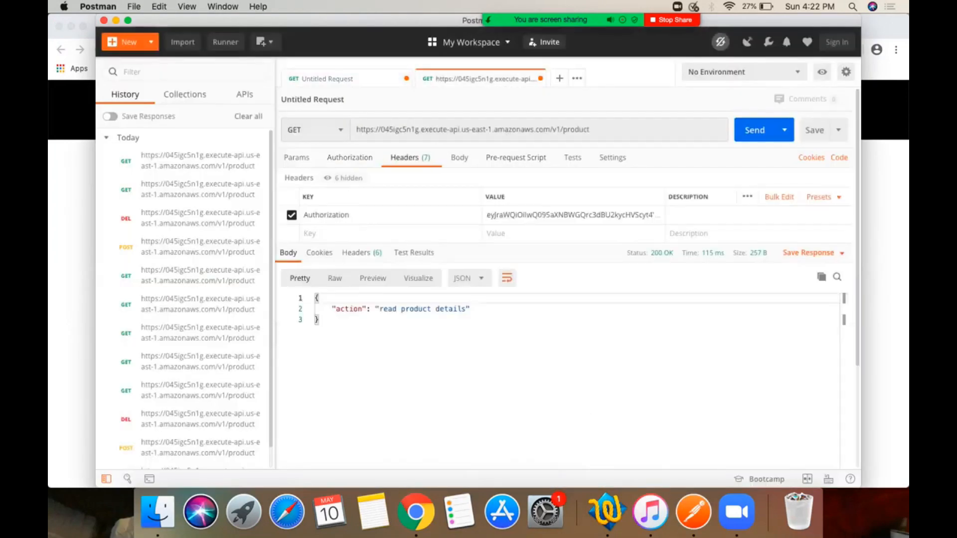
{"action": "left_click", "coordinate": [533, 215]}
{"action": "key", "text": "super+a"}
{"action": "key", "text": "BackSpace"}
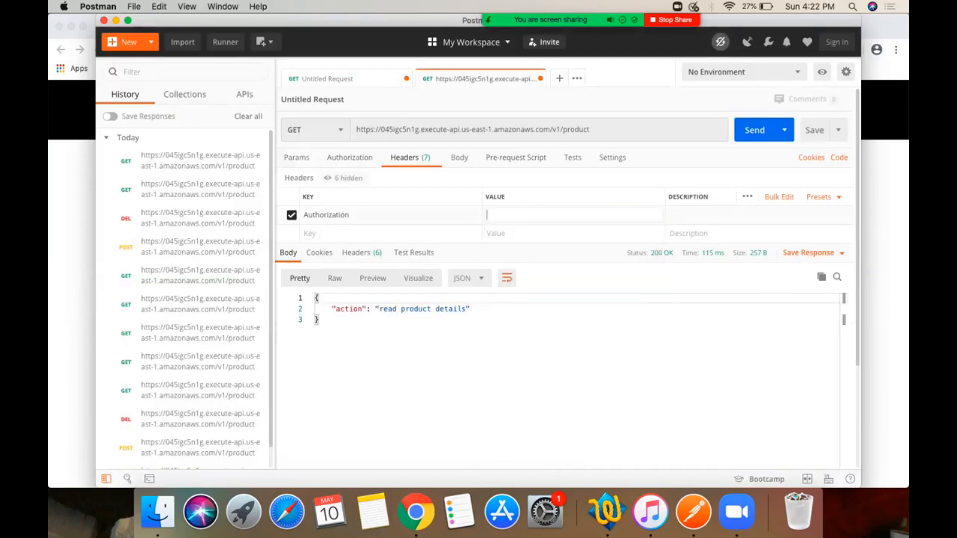
{"action": "key", "text": "super+v"}
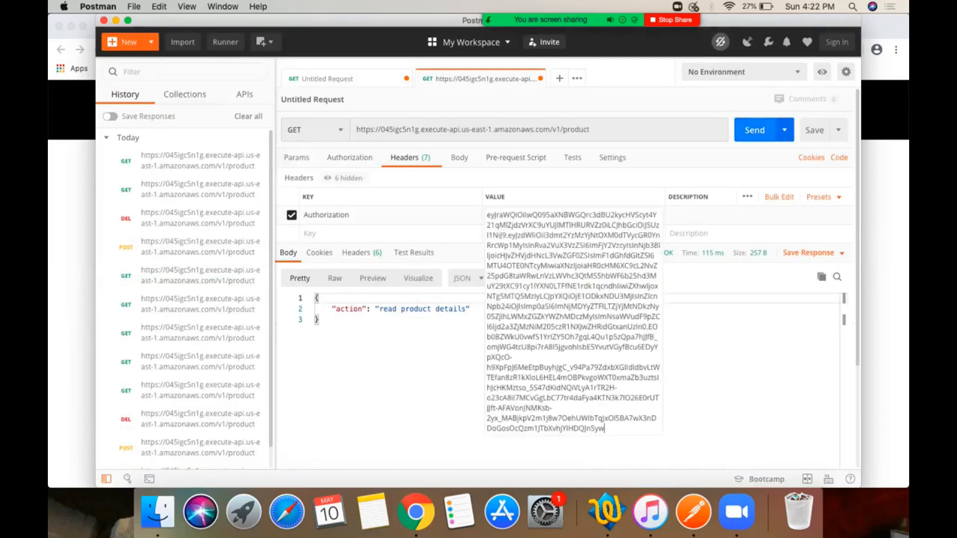
- Send the /v1/product GET request with the products/update access token
{"action": "key", "text": "super+Return"}
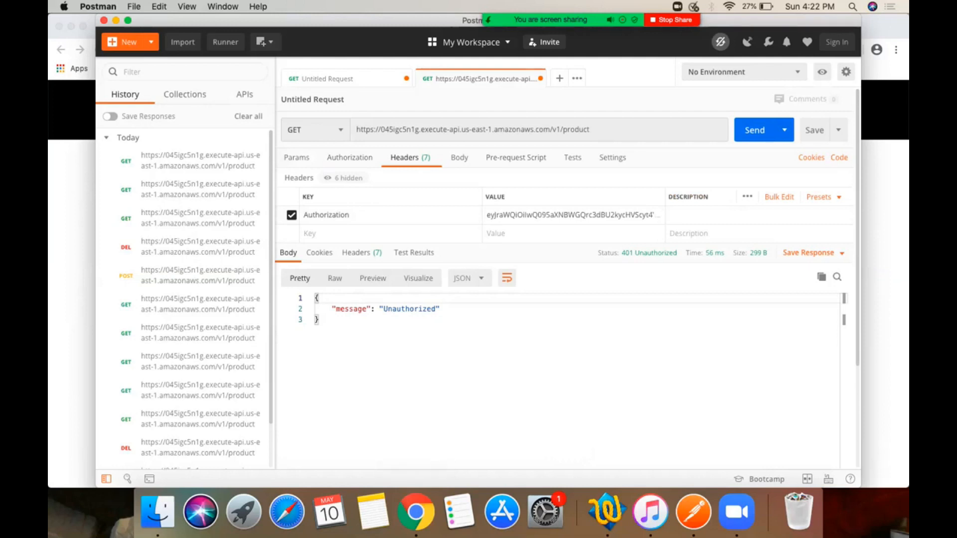
- Switch to API Gateway in Chrome and set the /product POST method's authorization to CognitoAuthorizer
{"action": "left_click", "coordinate": [415, 513]}
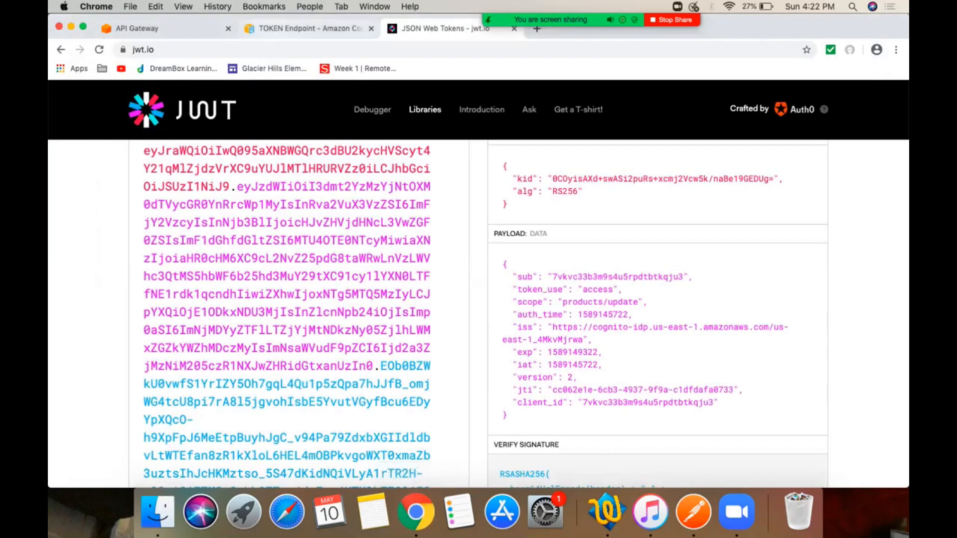
{"action": "left_click", "coordinate": [159, 29]}
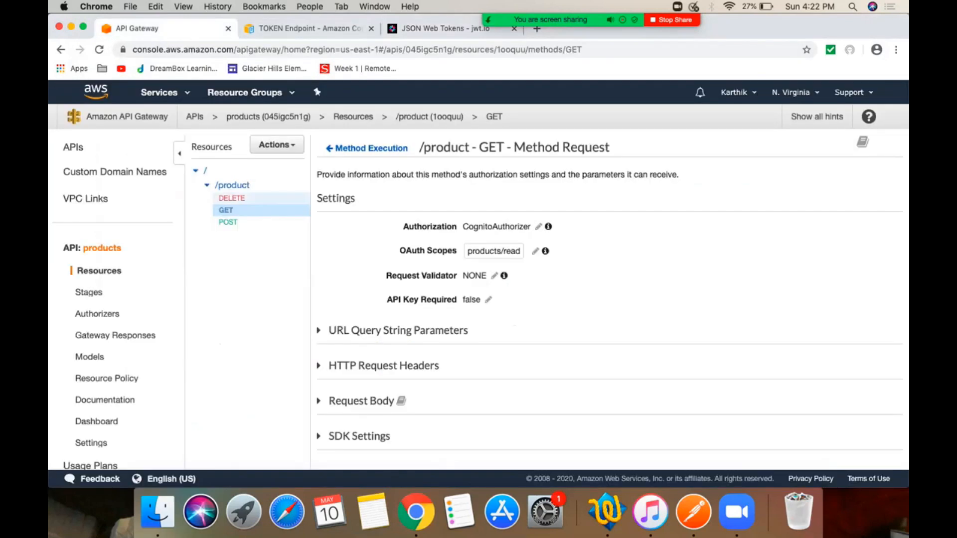
{"action": "left_click", "coordinate": [228, 221]}
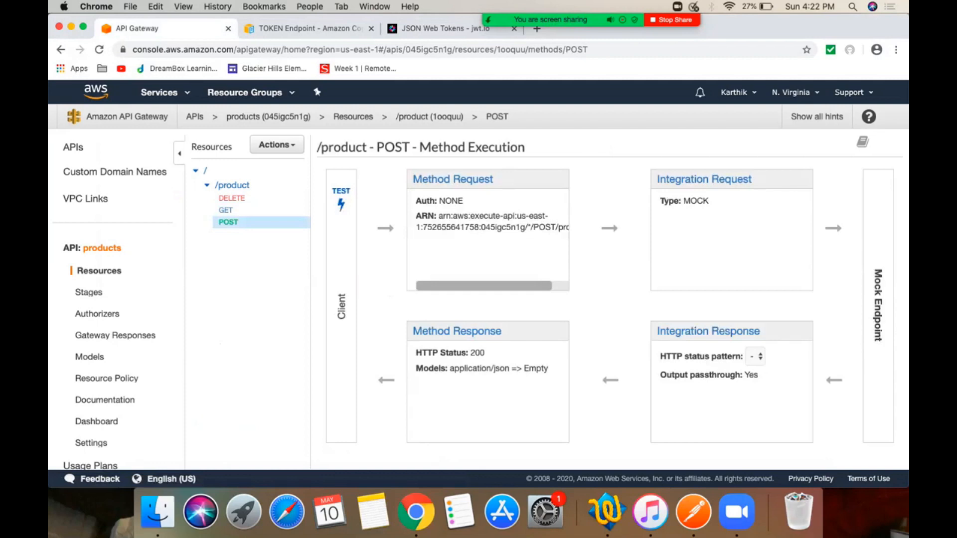
{"action": "left_click", "coordinate": [452, 179]}
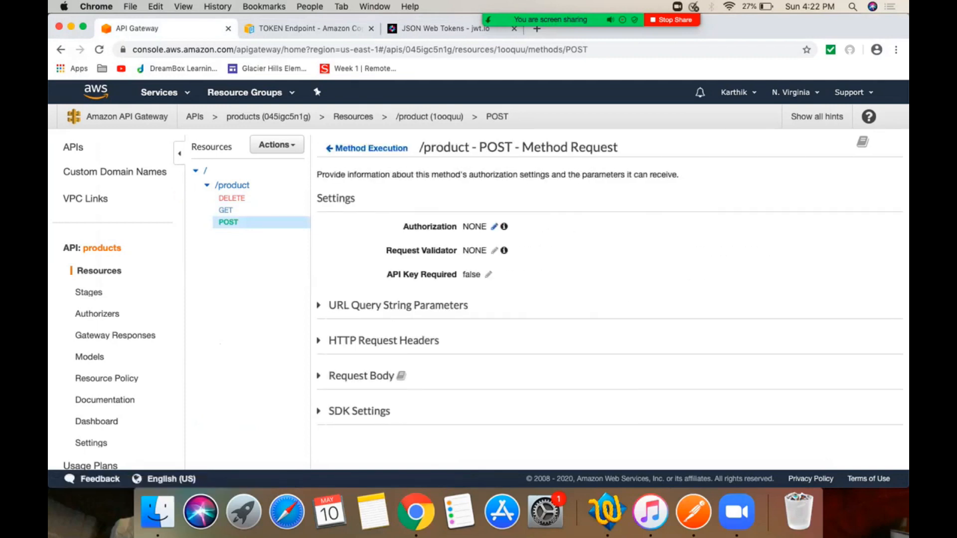
{"action": "left_click", "coordinate": [493, 226]}
{"action": "left_click", "coordinate": [494, 227]}
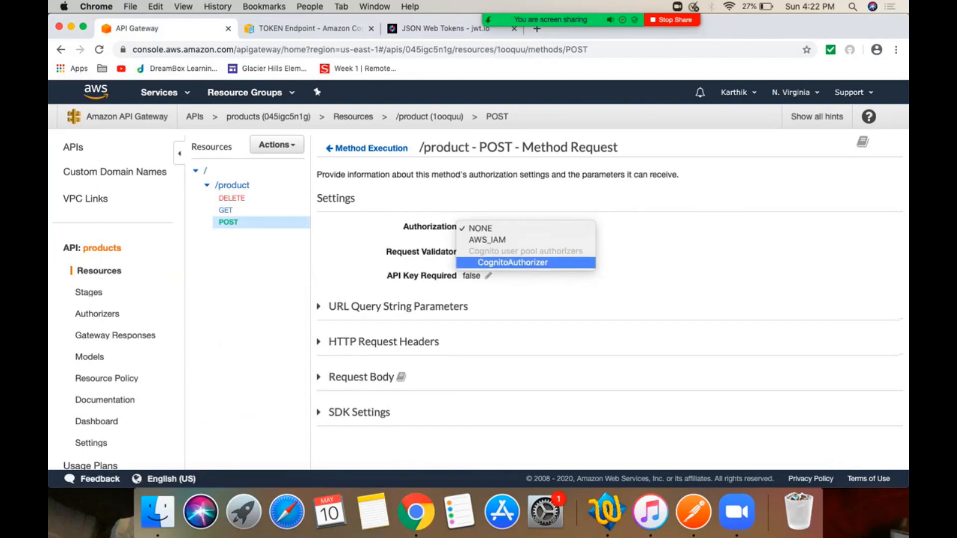
{"action": "left_click", "coordinate": [512, 263]}
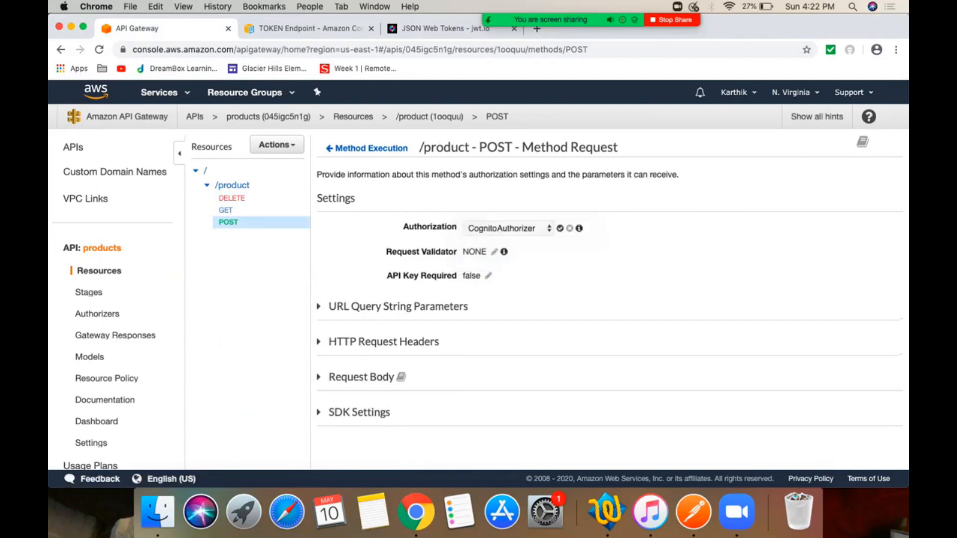
{"action": "left_click", "coordinate": [560, 228]}
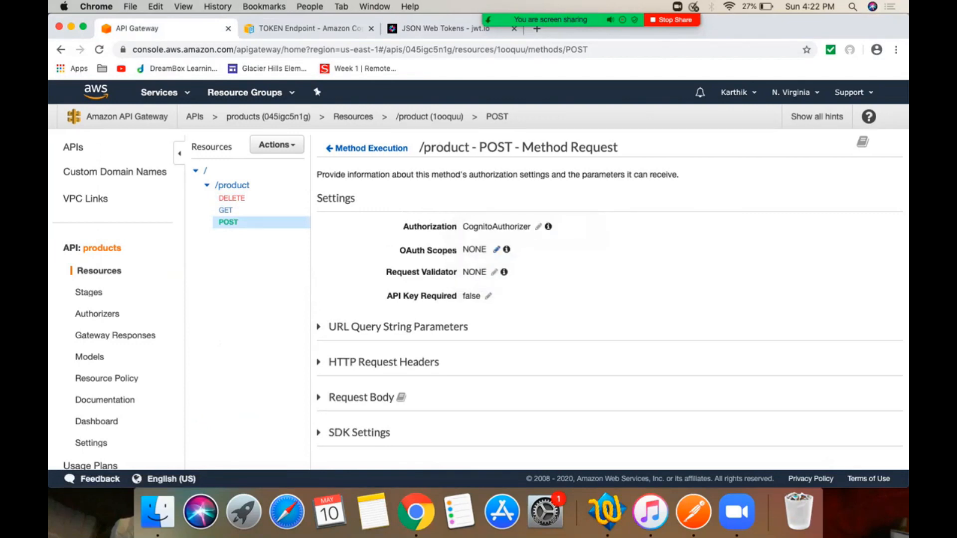
- Copy the products/update scope from the decoded payload on jwt.io and save it as the POST method's OAuth scope
{"action": "left_click", "coordinate": [496, 249]}
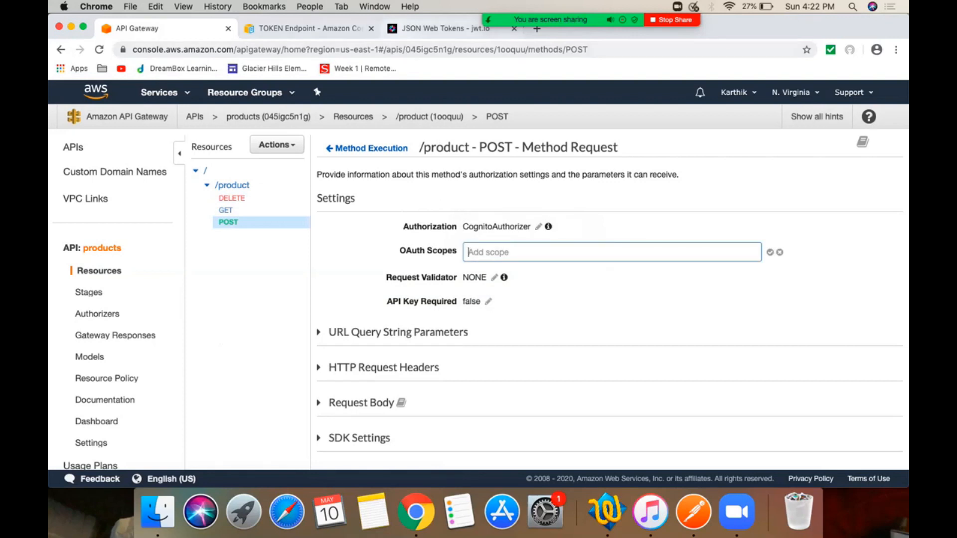
{"action": "left_click", "coordinate": [438, 28]}
{"action": "mouse_move", "coordinate": [612, 314]}
{"action": "left_click_drag", "start_coordinate": [562, 302], "coordinate": [638, 302]}
{"action": "key", "text": "super+c"}
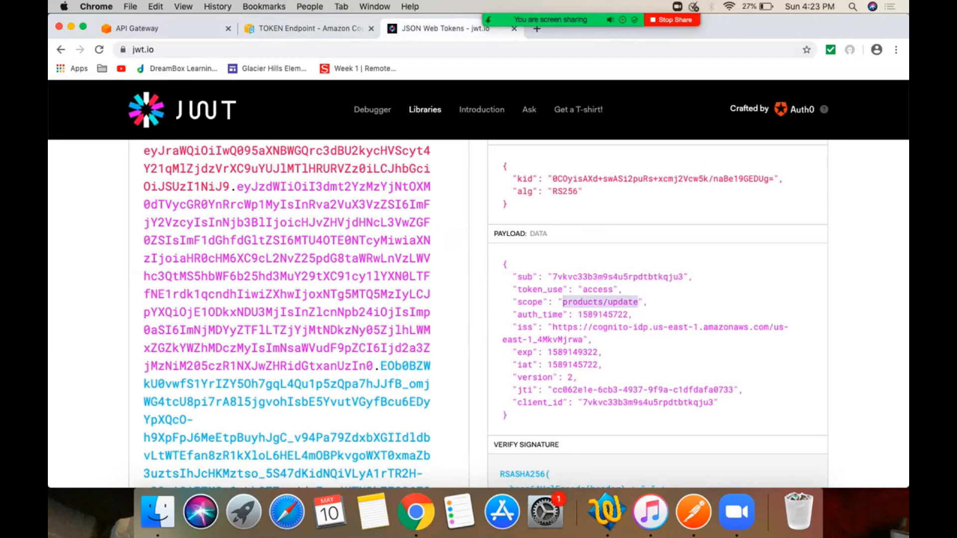
{"action": "left_click", "coordinate": [164, 28]}
{"action": "key", "text": "super+v"}
{"action": "left_click", "coordinate": [770, 252]}
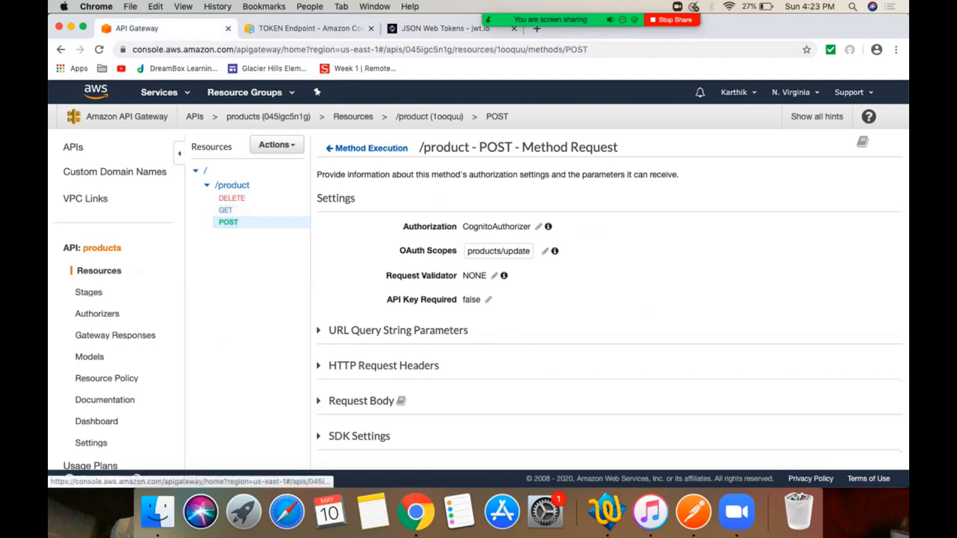
- Deploy the products API to the v1 stage
{"action": "left_click", "coordinate": [276, 145]}
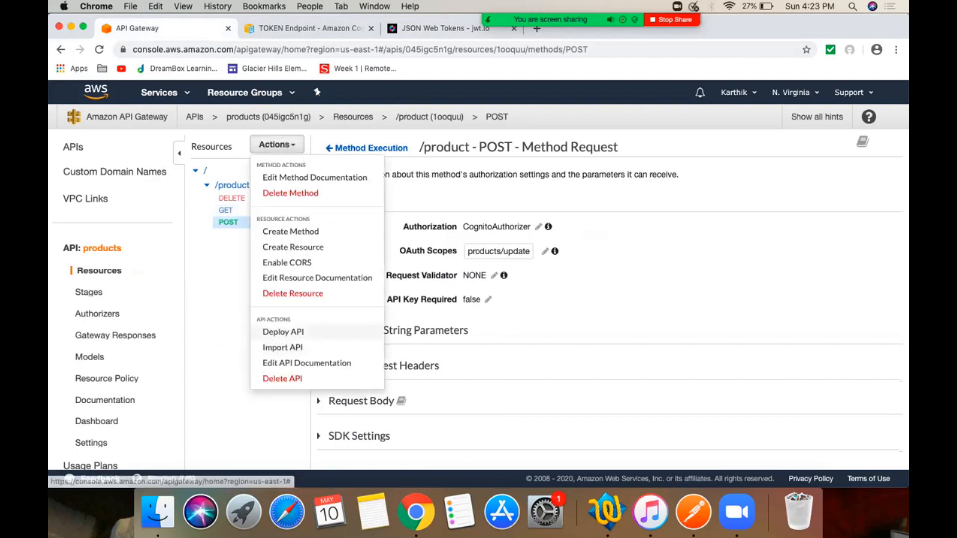
{"action": "left_click", "coordinate": [283, 331]}
{"action": "left_click", "coordinate": [528, 197]}
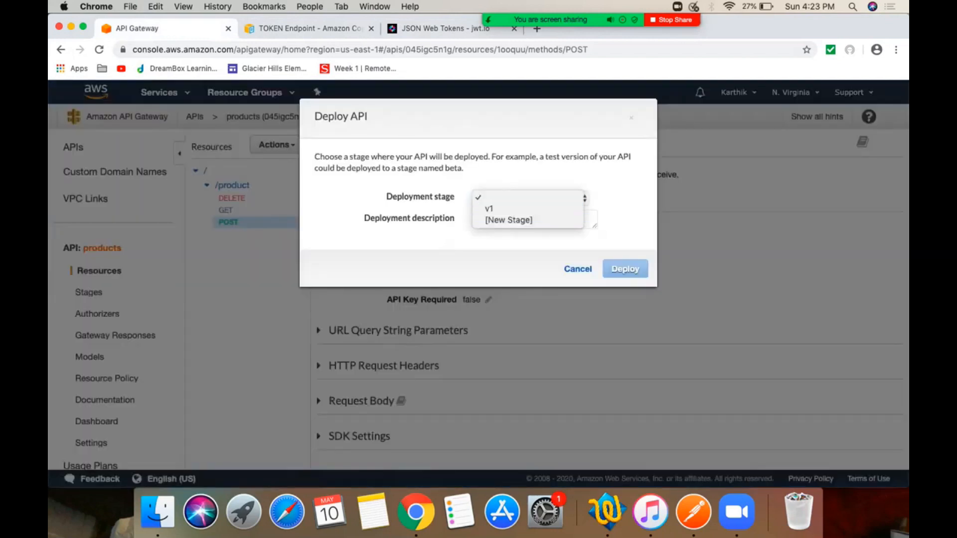
{"action": "left_click", "coordinate": [498, 209]}
{"action": "left_click", "coordinate": [618, 269]}
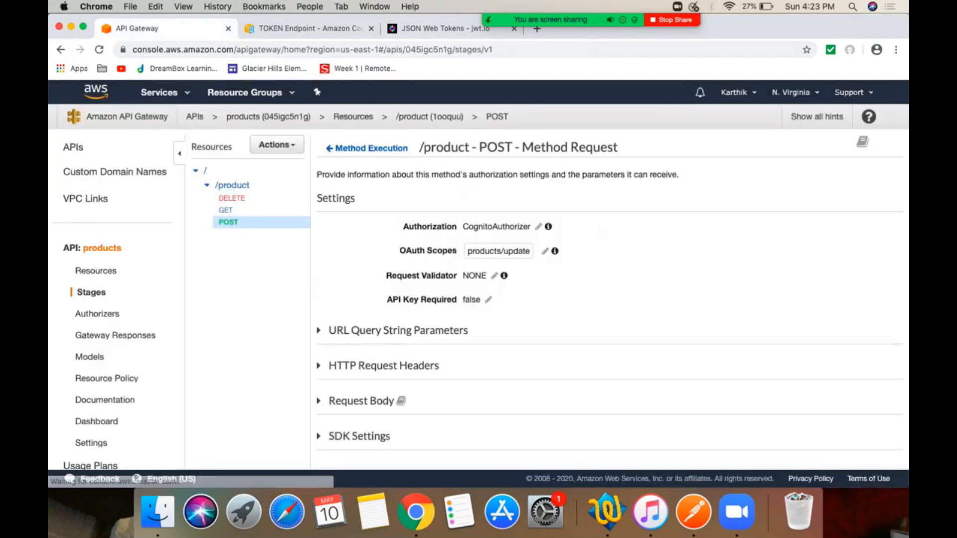
- In Postman, change the /v1/product request to POST, disable its Authorization header and send it repeatedly
{"action": "left_click", "coordinate": [693, 512]}
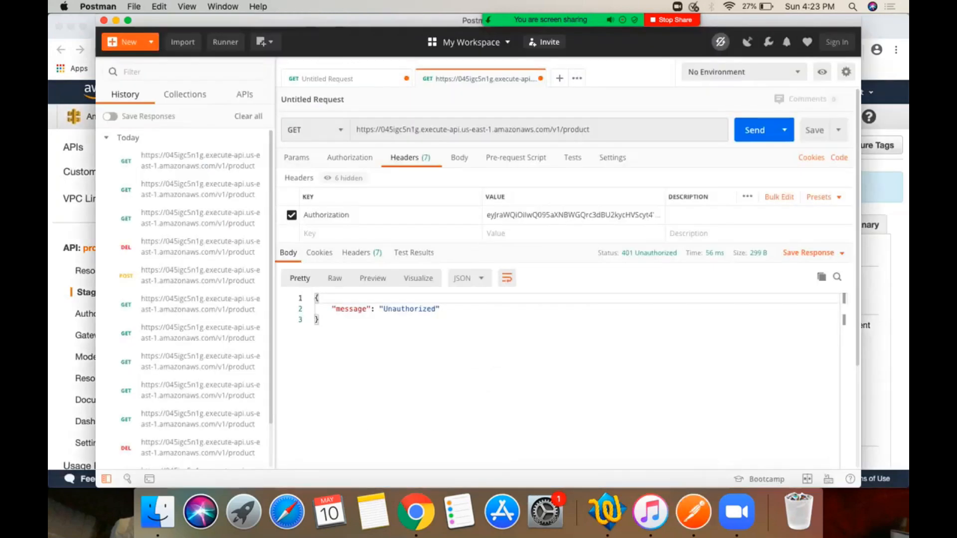
{"action": "left_click", "coordinate": [304, 130]}
{"action": "left_click", "coordinate": [299, 173]}
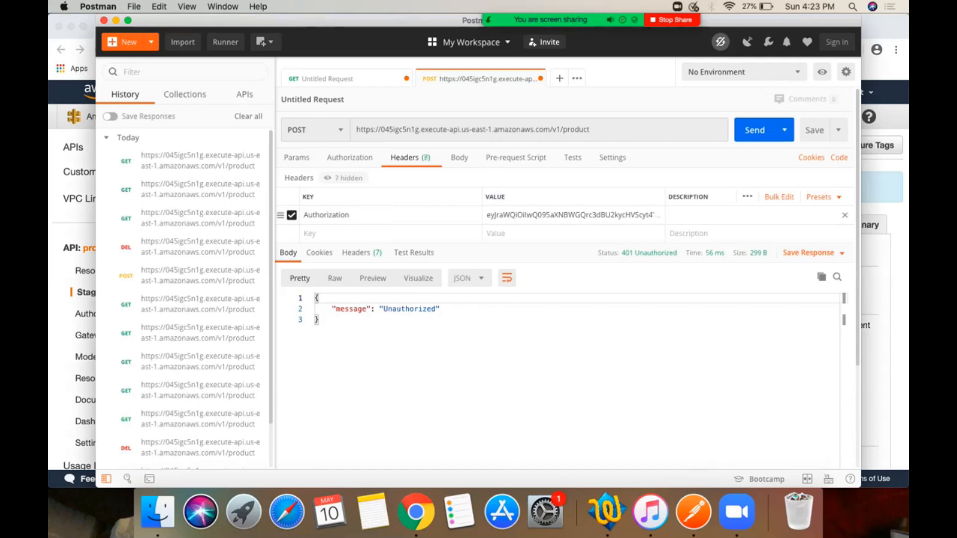
{"action": "left_click", "coordinate": [291, 214]}
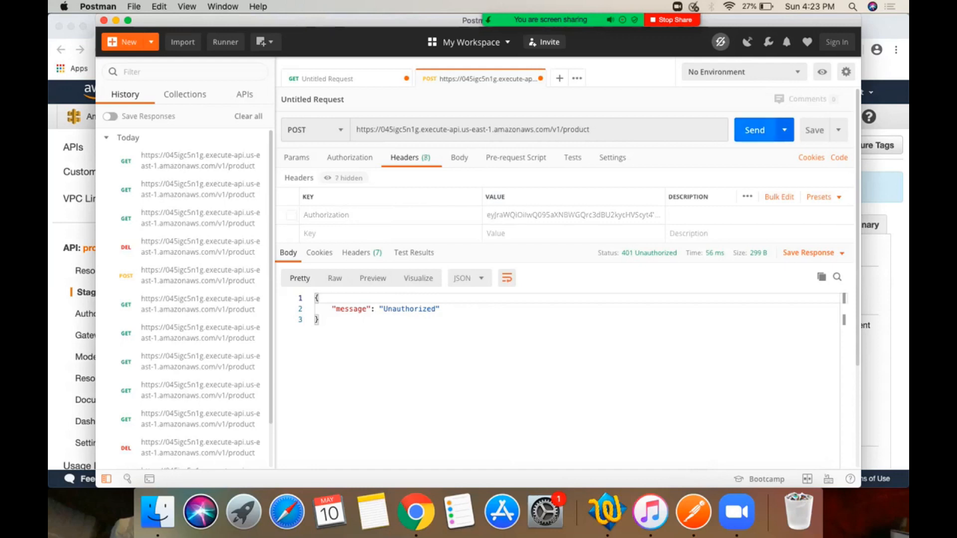
{"action": "left_click", "coordinate": [754, 130]}
{"action": "left_click", "coordinate": [754, 130]}
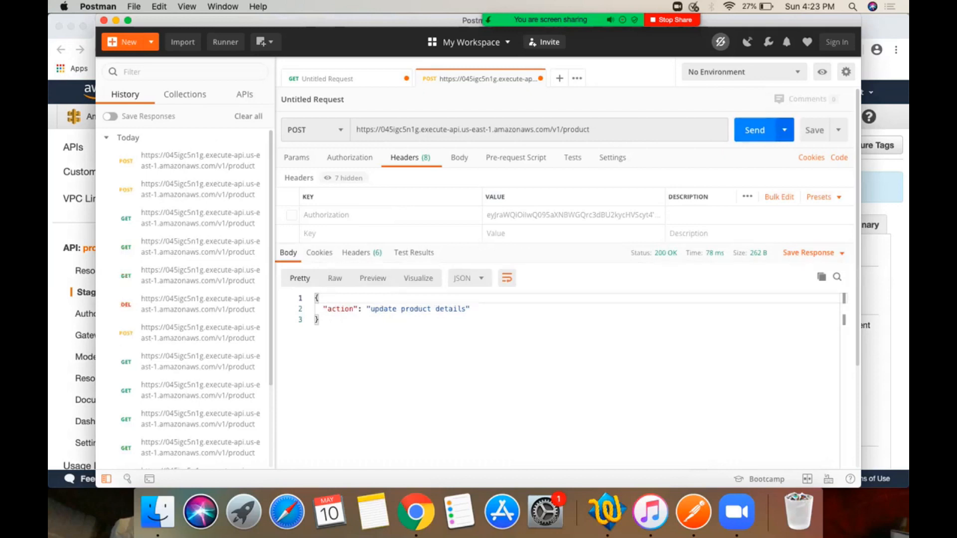
{"action": "left_click", "coordinate": [755, 130]}
{"action": "left_click", "coordinate": [754, 130]}
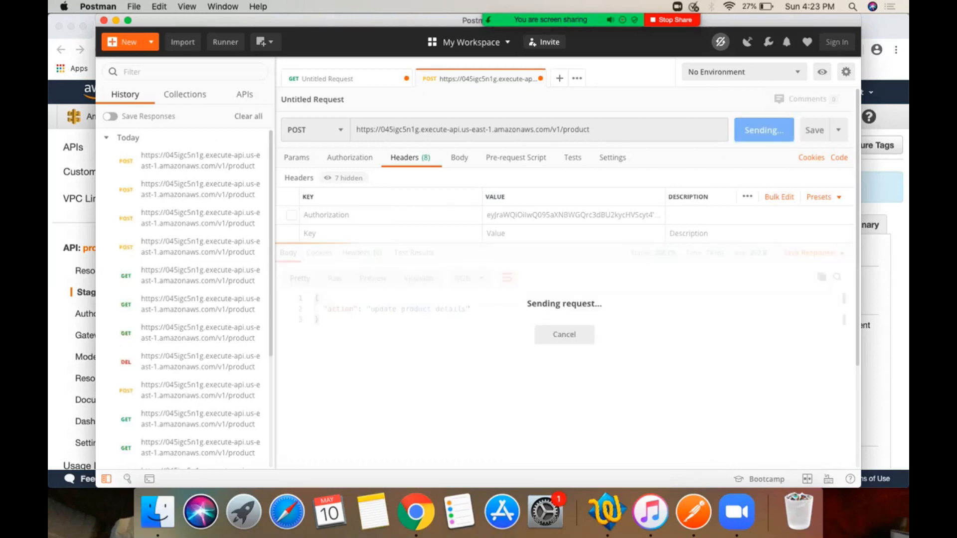
{"action": "left_click", "coordinate": [754, 130]}
{"action": "left_click", "coordinate": [754, 130]}
{"action": "left_click", "coordinate": [754, 130]}
{"action": "left_click", "coordinate": [754, 130]}
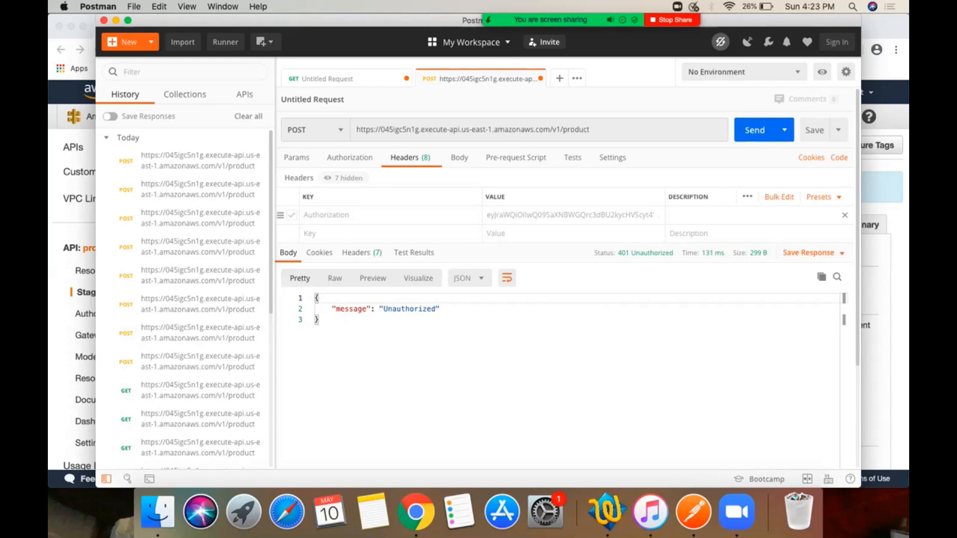
- Re-enable the Authorization header, check the token's scope on jwt.io, and send the POST request from Postman
{"action": "left_click", "coordinate": [292, 215]}
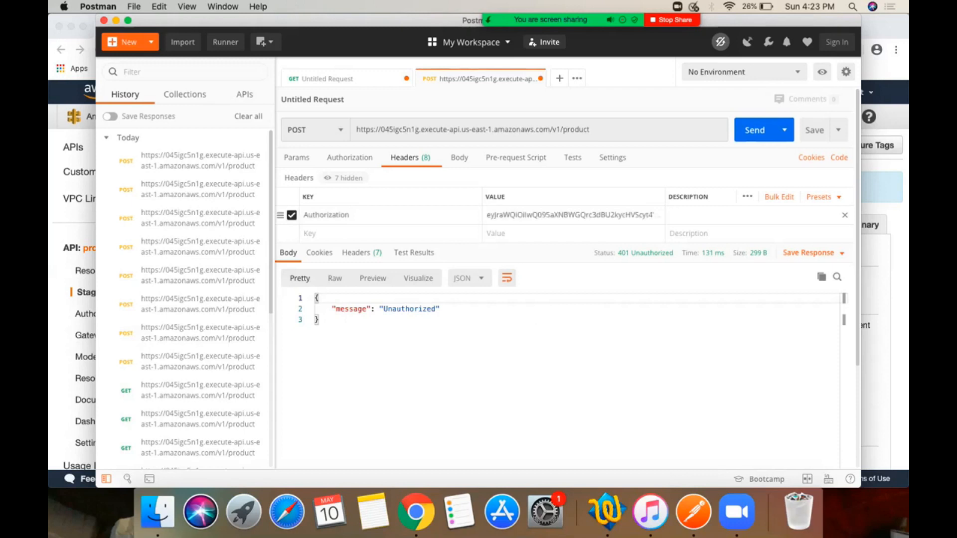
{"action": "left_click", "coordinate": [558, 221]}
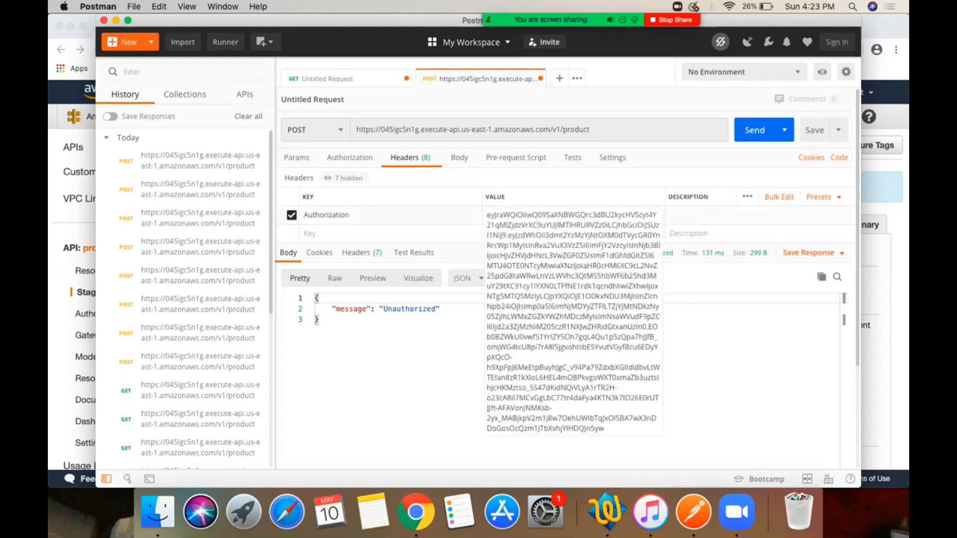
{"action": "key", "text": "super+a"}
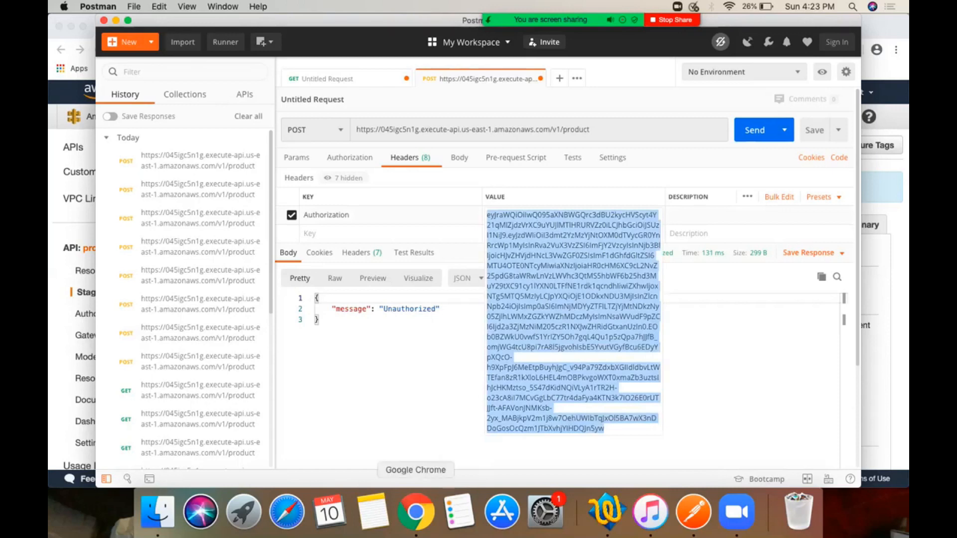
{"action": "left_click", "coordinate": [415, 511]}
{"action": "left_click", "coordinate": [438, 28]}
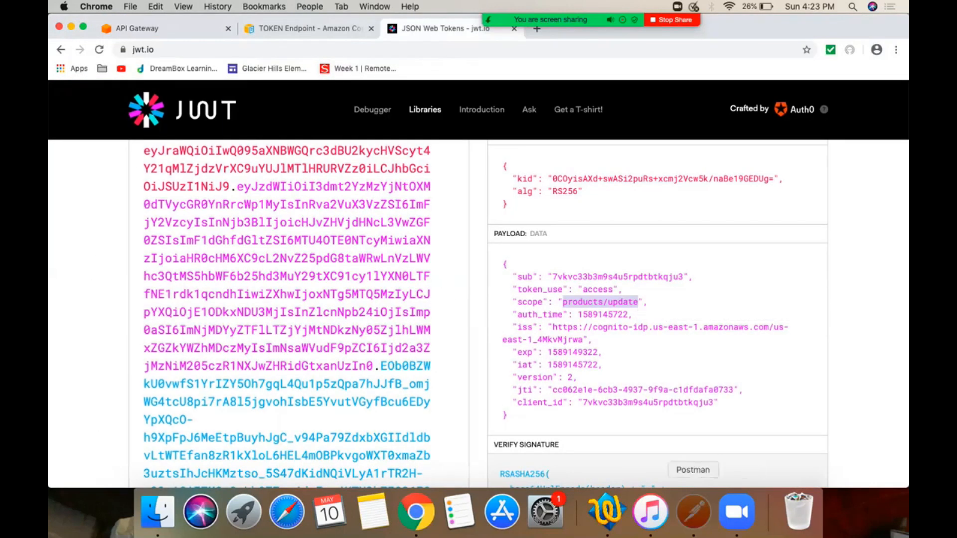
{"action": "left_click", "coordinate": [693, 511]}
{"action": "left_click", "coordinate": [755, 130]}
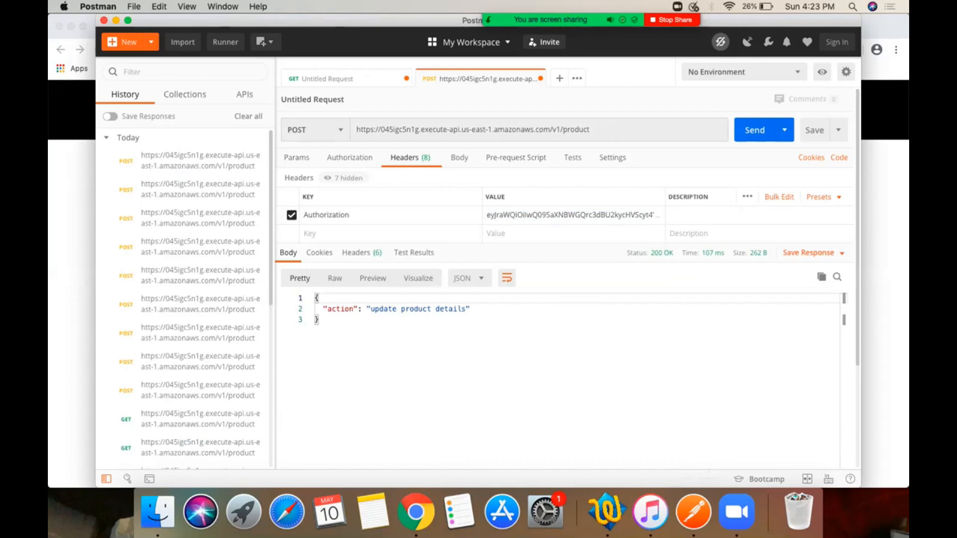
- Request a new OAuth 2.0 access token from the untitled request with the scope set to products/delete
{"action": "left_click", "coordinate": [339, 79]}
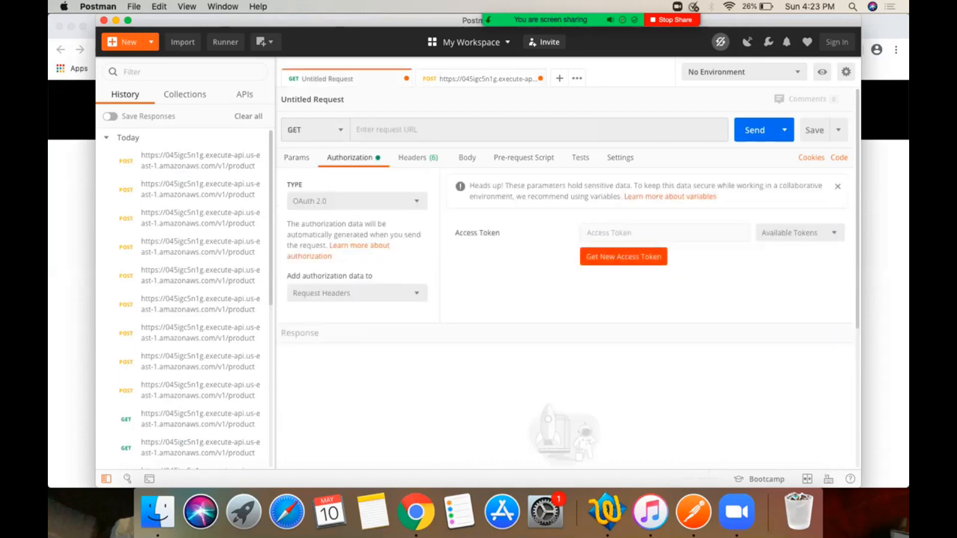
{"action": "left_click", "coordinate": [623, 257]}
{"action": "left_click", "coordinate": [528, 239]}
{"action": "key", "text": "BackSpace"}
{"action": "key", "text": "BackSpace"}
{"action": "key", "text": "BackSpace"}
{"action": "key", "text": "BackSpace"}
{"action": "key", "text": "BackSpace"}
{"action": "key", "text": "BackSpace"}
{"action": "type", "text": "del"}
{"action": "key", "text": "BackSpace"}
{"action": "key", "text": "BackSpace"}
{"action": "key", "text": "BackSpace"}
{"action": "type", "text": "delete"}
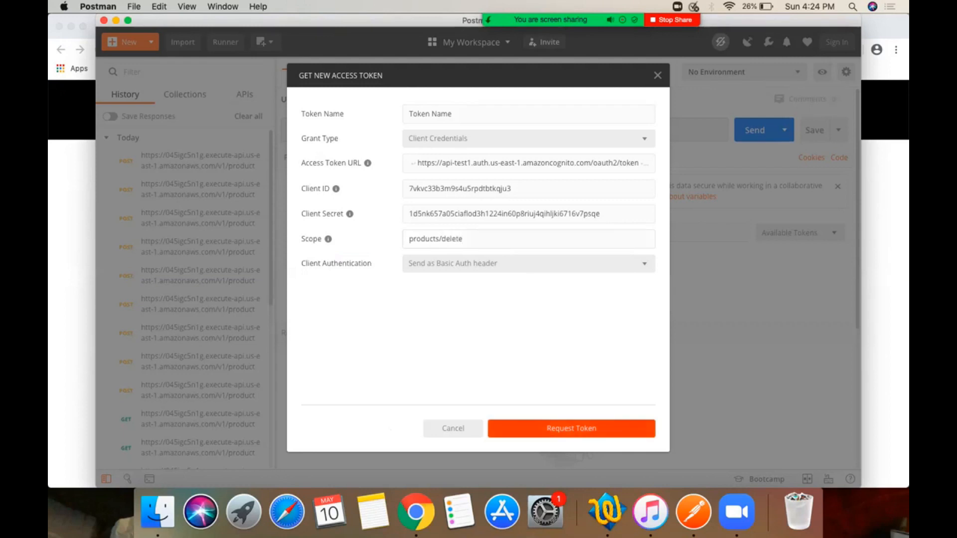
{"action": "left_click", "coordinate": [571, 429]}
- Copy the products/delete access token and paste it over the encoded token on jwt.io to check its scope
{"action": "left_click_drag", "start_coordinate": [473, 217], "coordinate": [487, 229]}
{"action": "scroll", "coordinate": [487, 228], "scroll_direction": "down", "scroll_amount": 3}
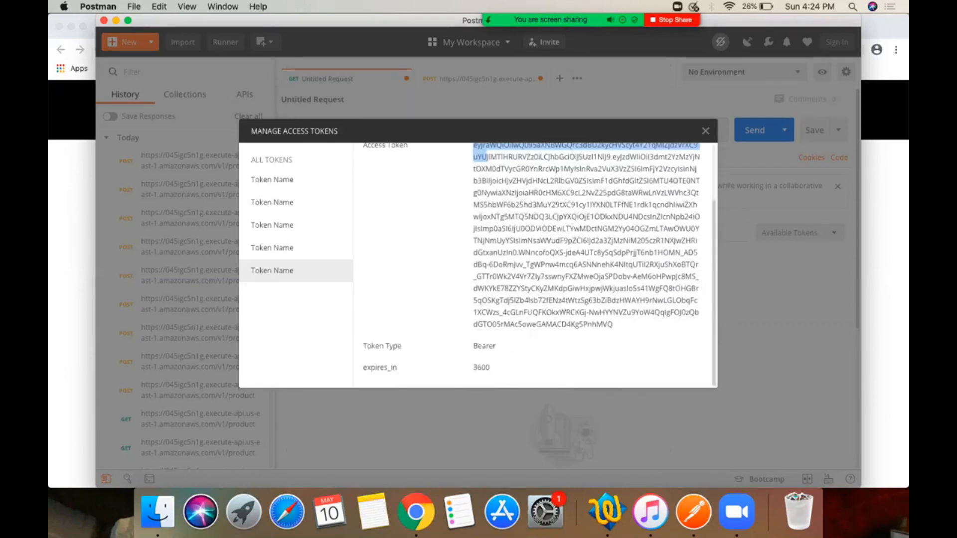
{"action": "left_click", "coordinate": [613, 324], "text": "shift"}
{"action": "key", "text": "super+c"}
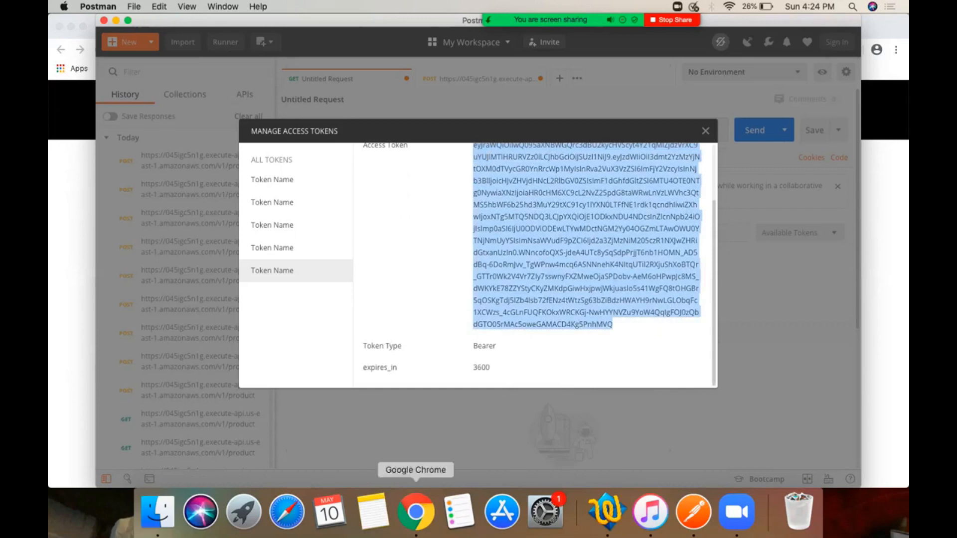
{"action": "left_click", "coordinate": [415, 513]}
{"action": "key", "text": "super+a"}
{"action": "key", "text": "BackSpace"}
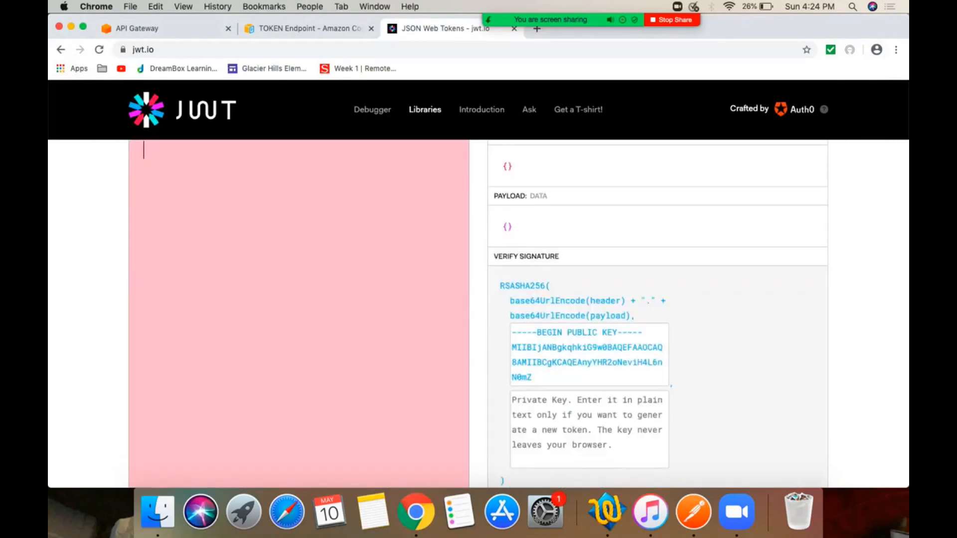
{"action": "key", "text": "super+v"}
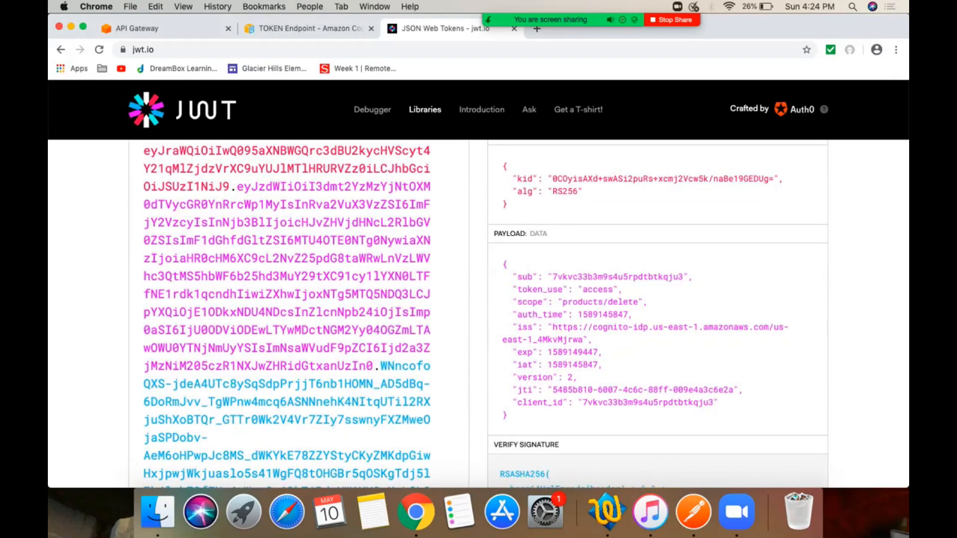
- Return to Postman and replace the POST request's Authorization header value with the products/delete access token
{"action": "left_click", "coordinate": [693, 512]}
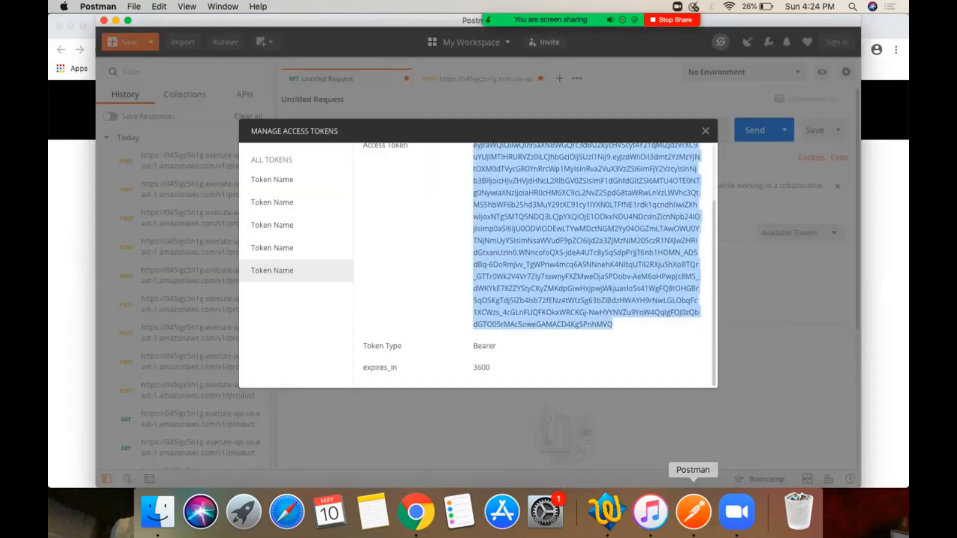
{"action": "key", "text": "Escape"}
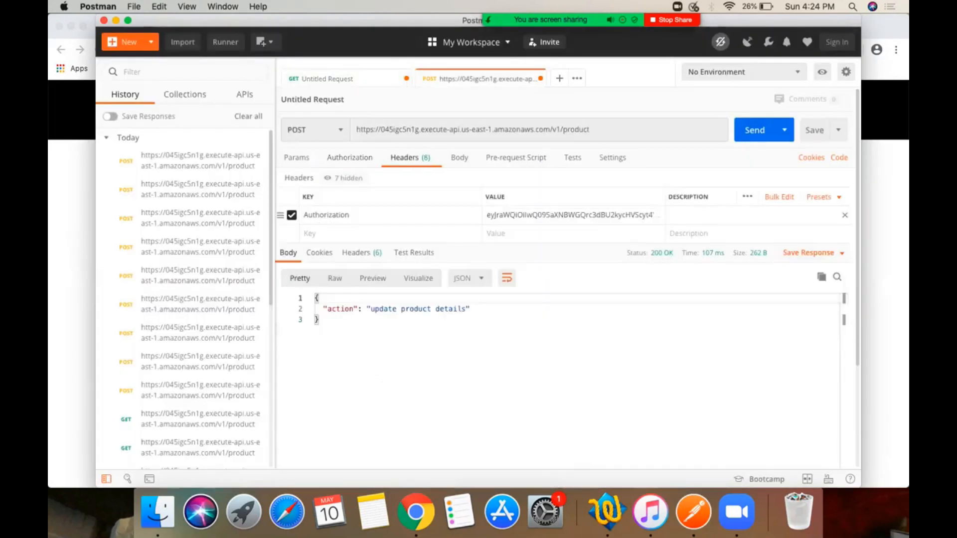
{"action": "triple_click", "coordinate": [572, 214]}
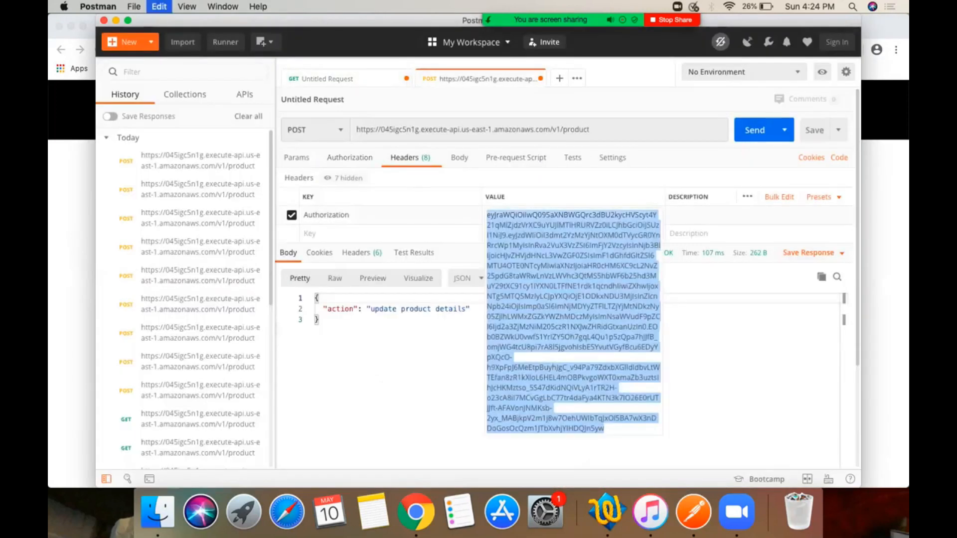
{"action": "key", "text": "BackSpace"}
{"action": "key", "text": "super+v"}
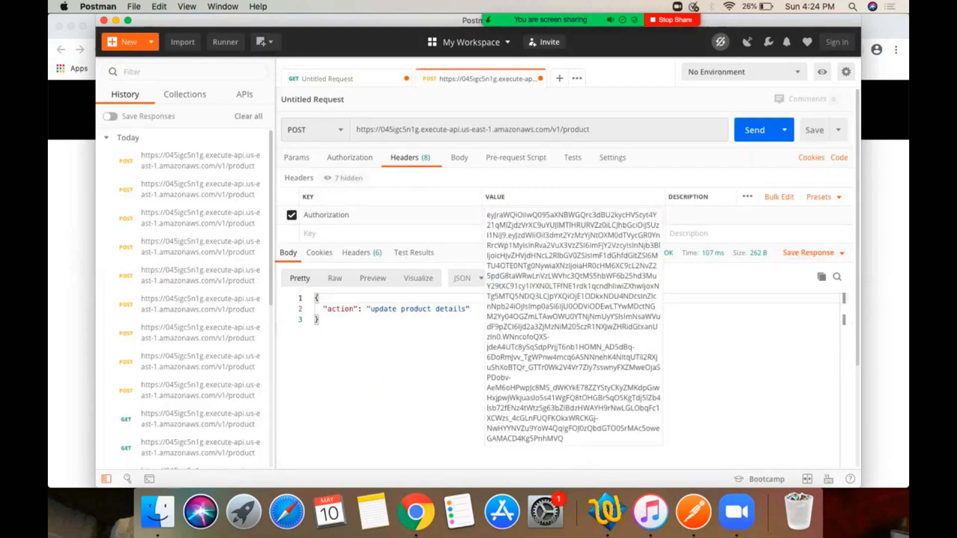
- Send the product request as POST, GET and DELETE in turn, using the products/delete token in the Authorization header
{"action": "left_click", "coordinate": [755, 131]}
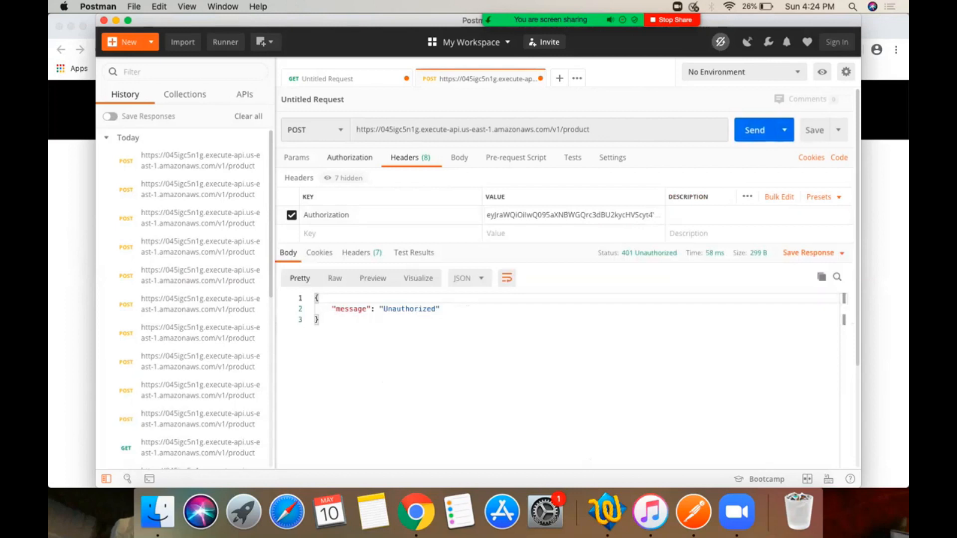
{"action": "left_click", "coordinate": [314, 130]}
{"action": "left_click", "coordinate": [297, 153]}
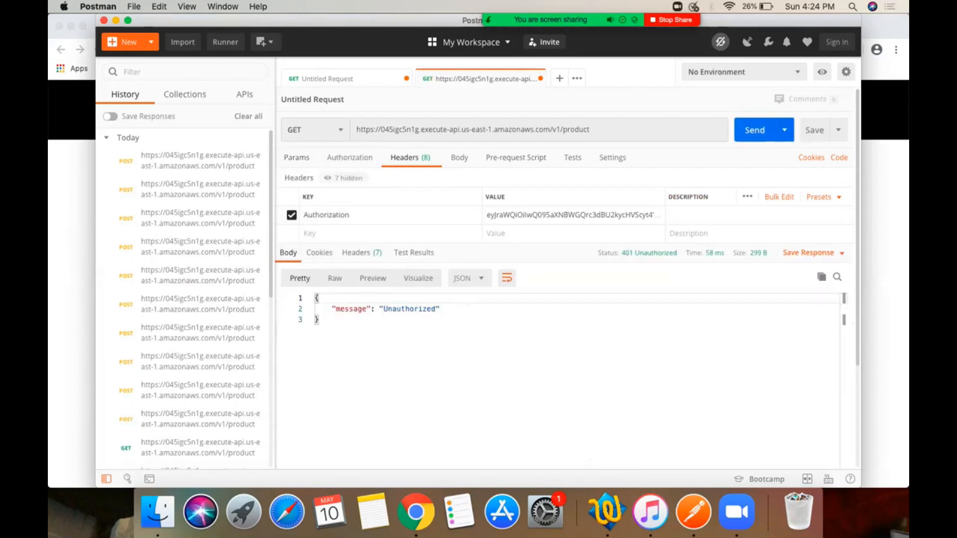
{"action": "left_click", "coordinate": [754, 130]}
{"action": "left_click", "coordinate": [314, 130]}
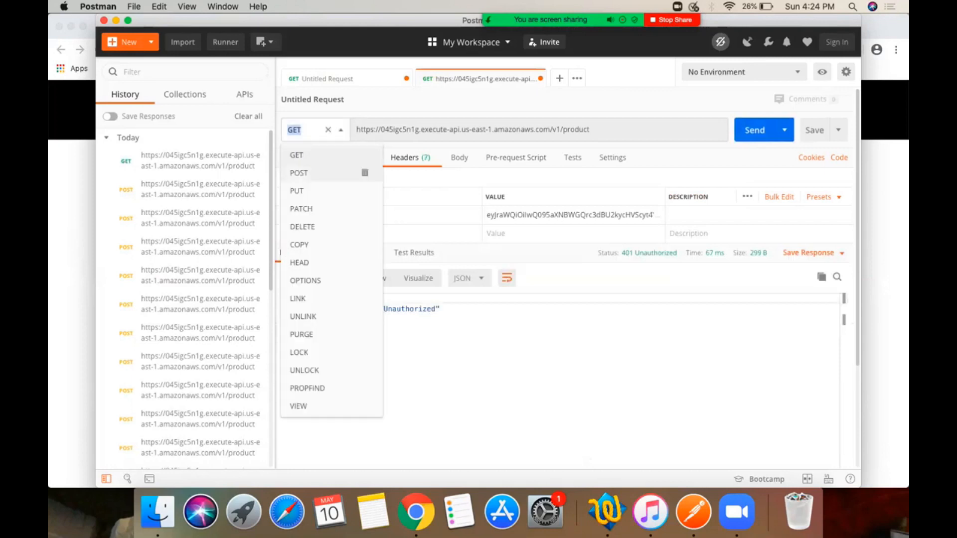
{"action": "left_click", "coordinate": [302, 227]}
{"action": "left_click", "coordinate": [754, 130]}
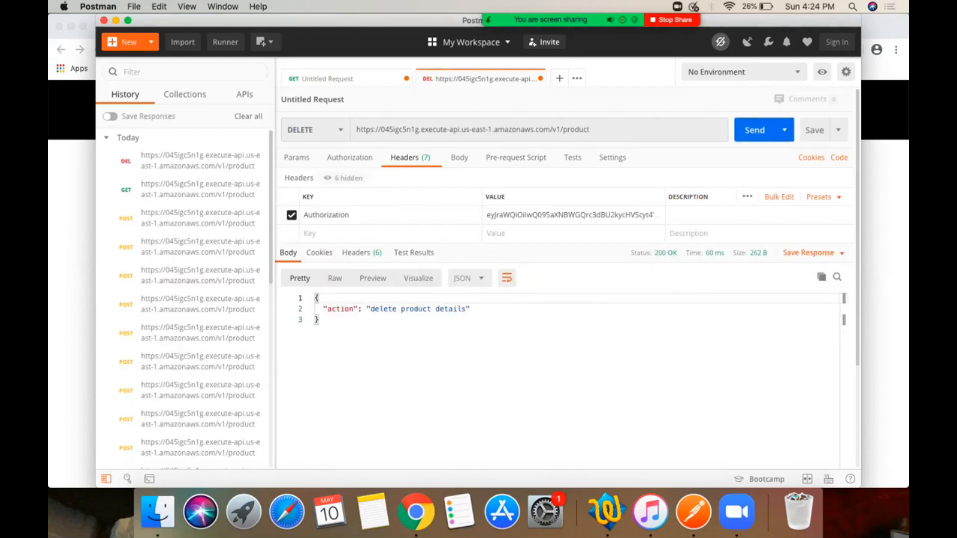
- Switch to API Gateway in Chrome and set the /product DELETE method's authorization to CognitoAuthorizer
{"action": "left_click", "coordinate": [415, 511]}
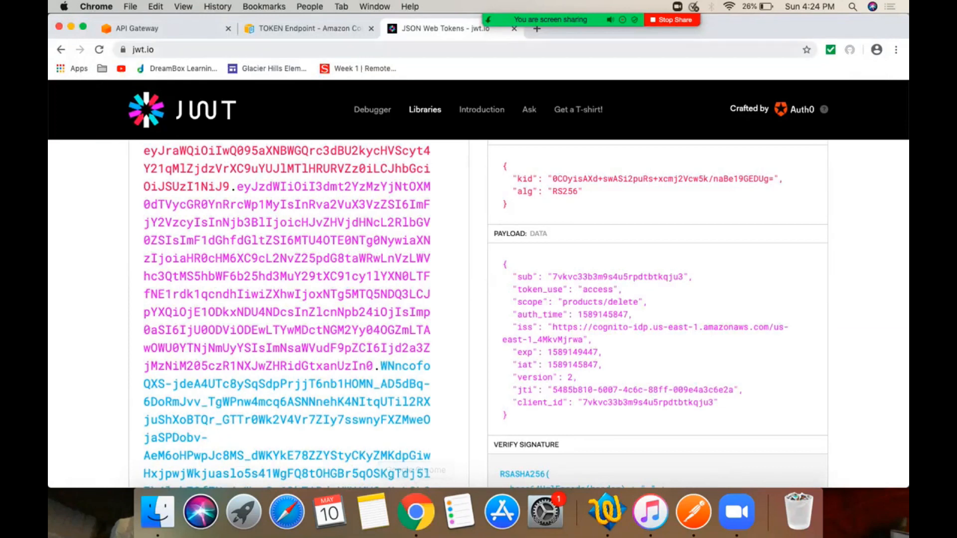
{"action": "left_click", "coordinate": [137, 29]}
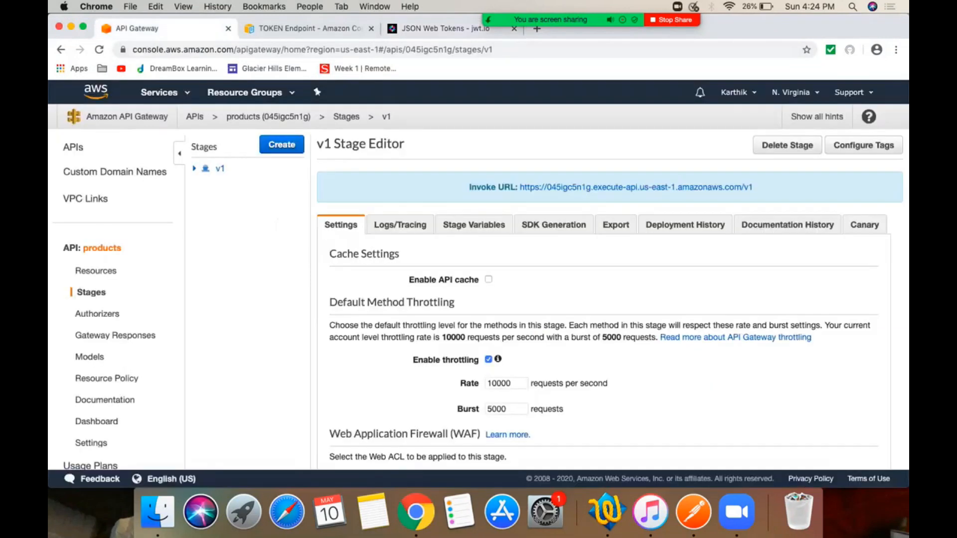
{"action": "left_click", "coordinate": [96, 271]}
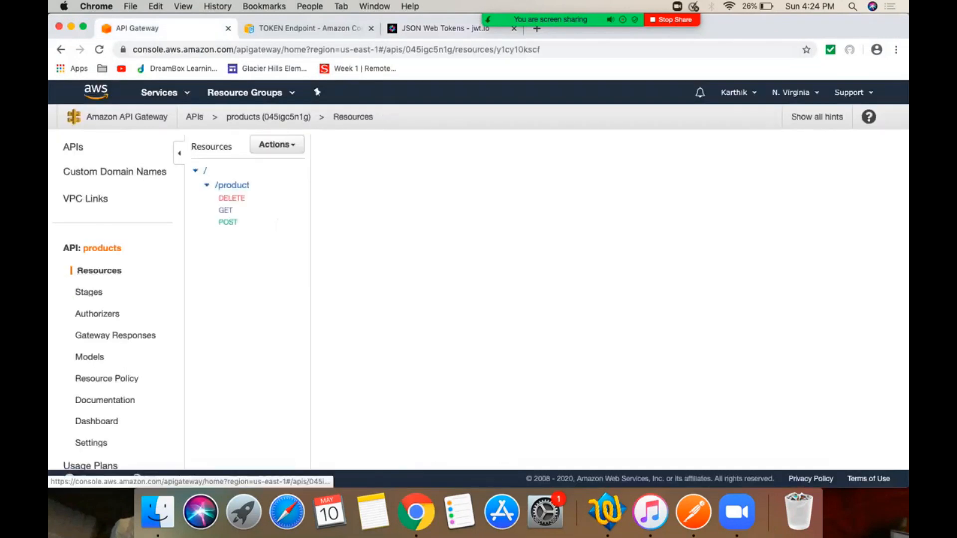
{"action": "left_click", "coordinate": [232, 198]}
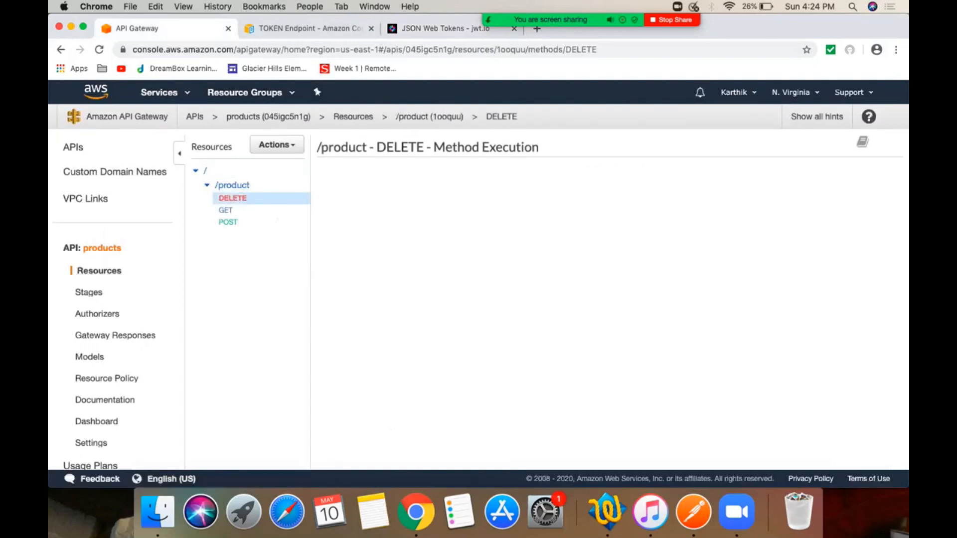
{"action": "left_click", "coordinate": [452, 179]}
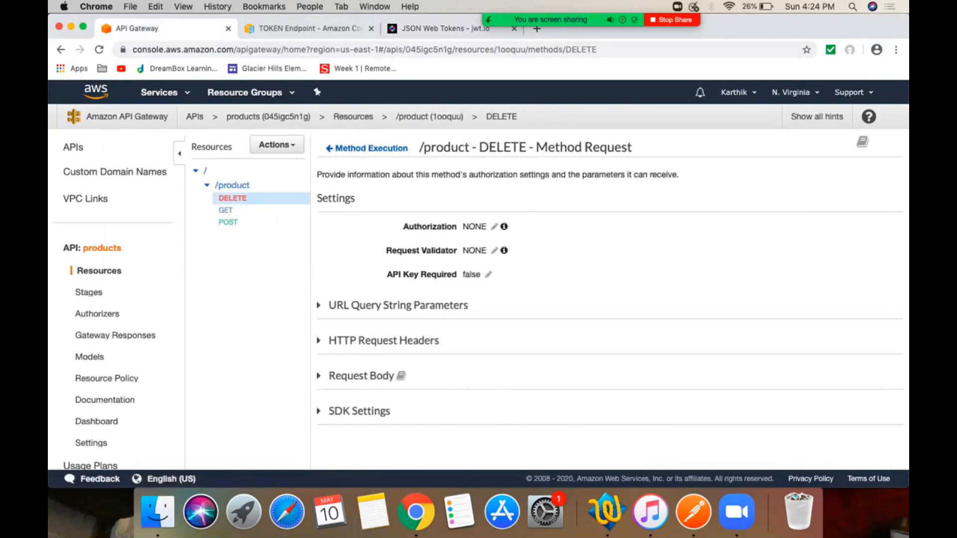
{"action": "left_click", "coordinate": [506, 228]}
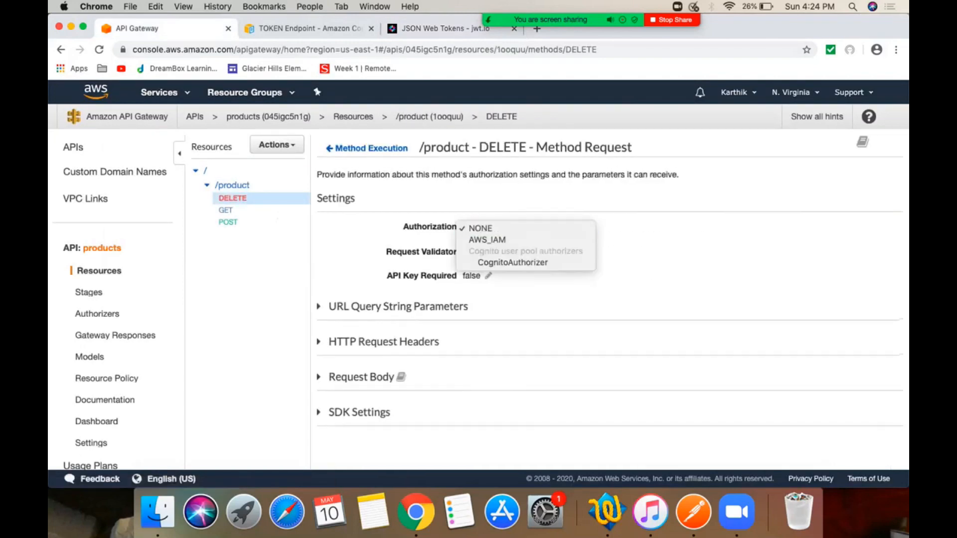
{"action": "left_click", "coordinate": [498, 261]}
{"action": "left_click", "coordinate": [560, 228]}
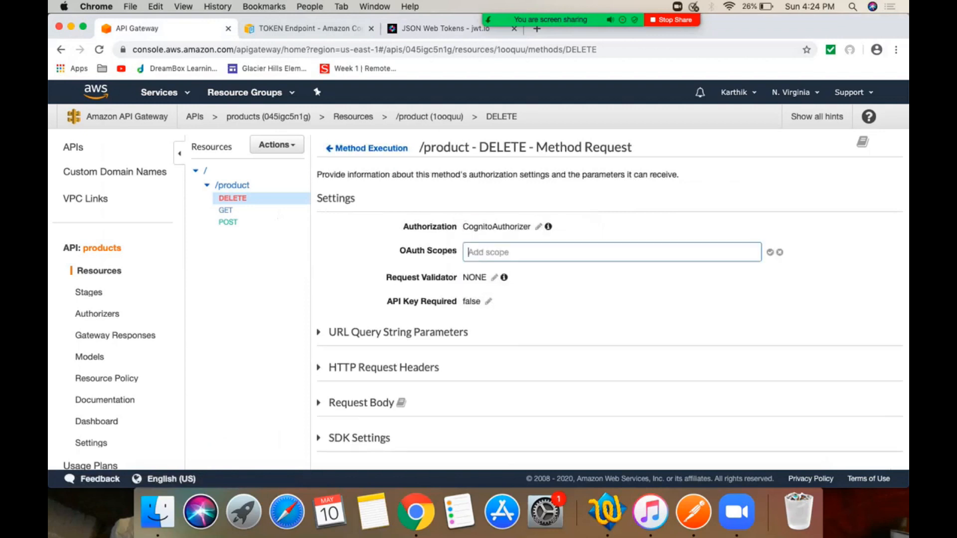
- Copy the products/delete scope from the decoded token on jwt.io and add it as the DELETE method's OAuth scope
{"action": "left_click", "coordinate": [438, 29]}
{"action": "left_click_drag", "start_coordinate": [562, 301], "coordinate": [638, 301]}
{"action": "key", "text": "super+c"}
{"action": "key", "text": "super+1"}
{"action": "key", "text": "super+v"}
{"action": "key", "text": "Return"}
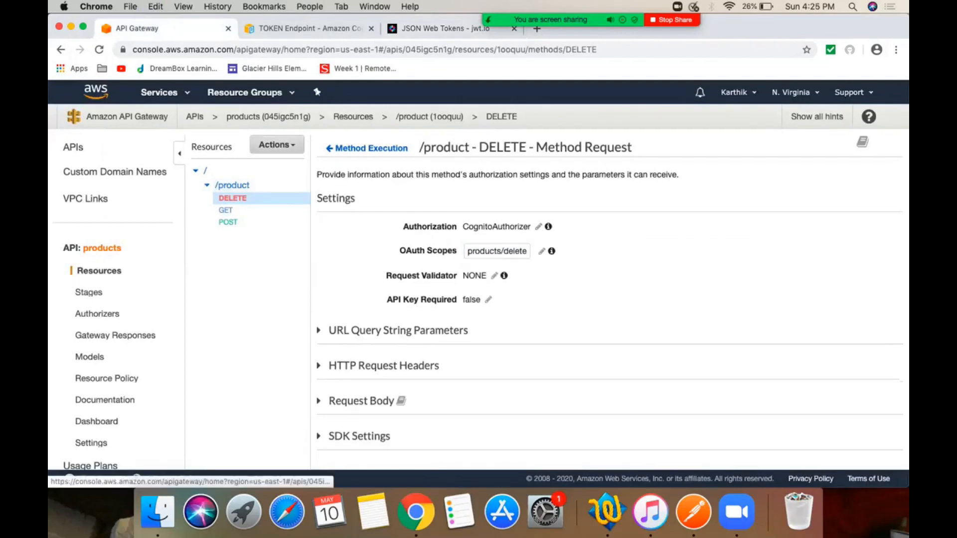
- Switch to Postman, disable the Authorization header, and send the DELETE request without a token
{"action": "left_click", "coordinate": [277, 145]}
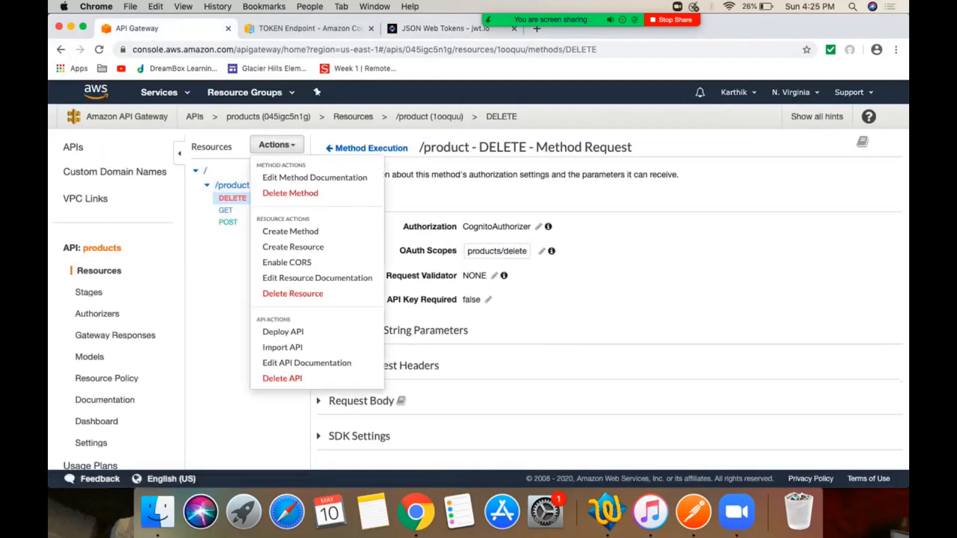
{"action": "left_click", "coordinate": [692, 511]}
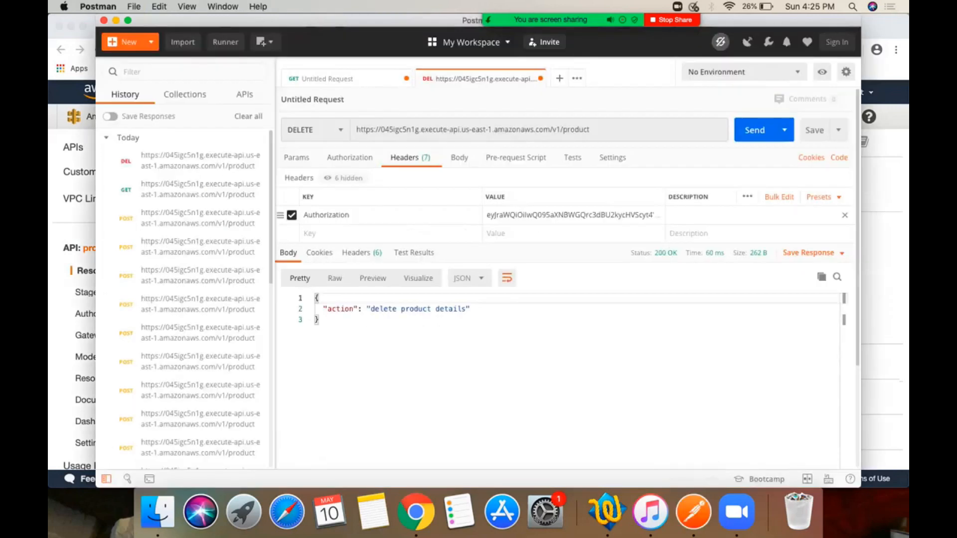
{"action": "left_click", "coordinate": [291, 216]}
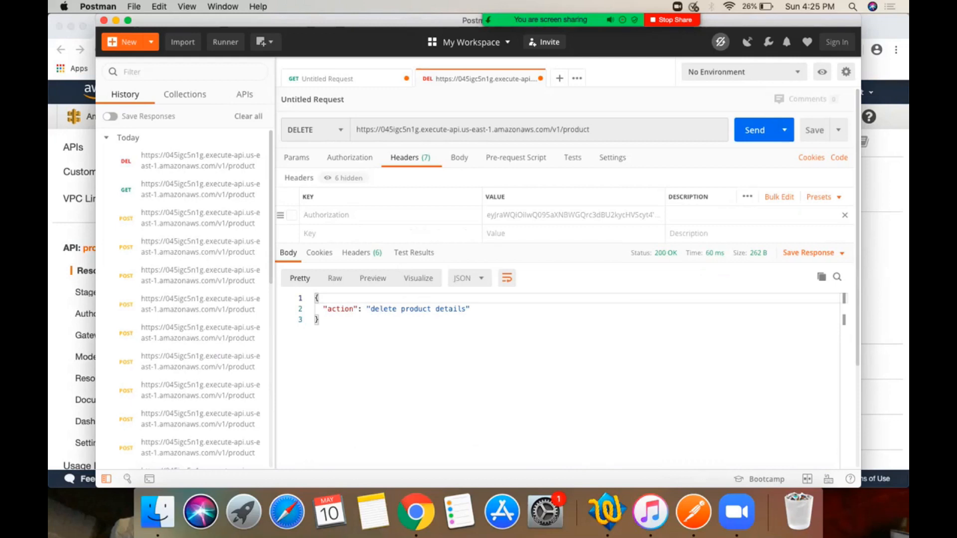
{"action": "left_click", "coordinate": [754, 130]}
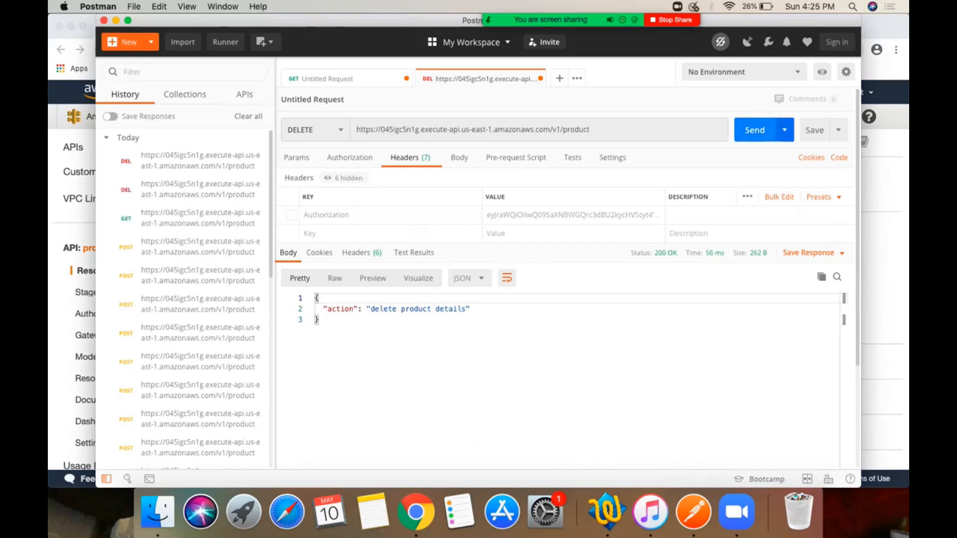
- Return to API Gateway in Chrome, deploy the products API to stage v1, and reopen its resources
{"action": "key", "text": "super+Tab"}
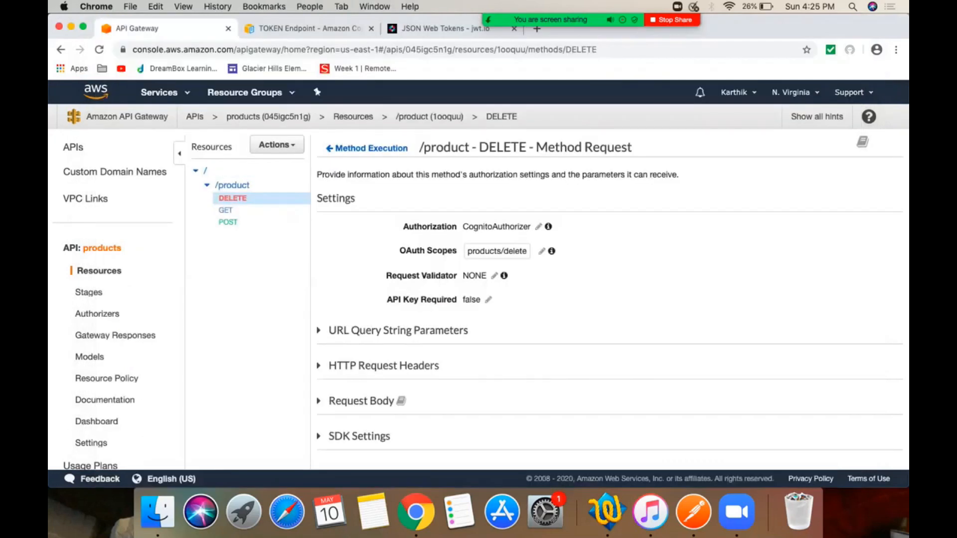
{"action": "left_click", "coordinate": [277, 144]}
{"action": "left_click", "coordinate": [282, 331]}
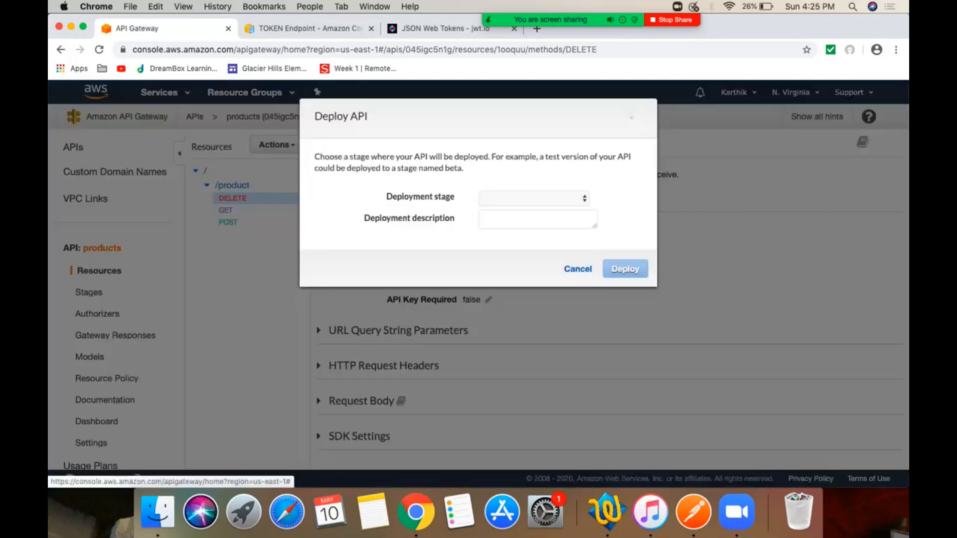
{"action": "left_click", "coordinate": [533, 197]}
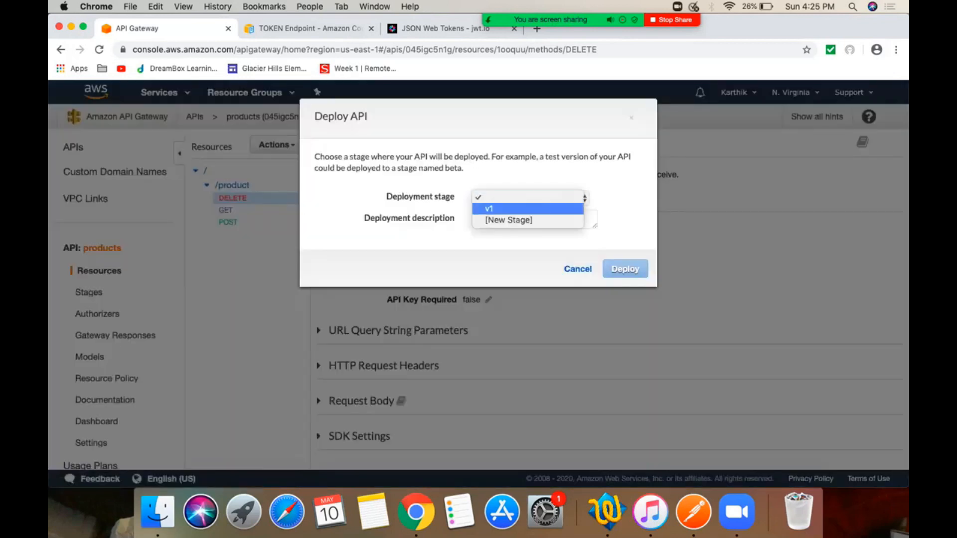
{"action": "left_click", "coordinate": [494, 207]}
{"action": "left_click", "coordinate": [624, 269]}
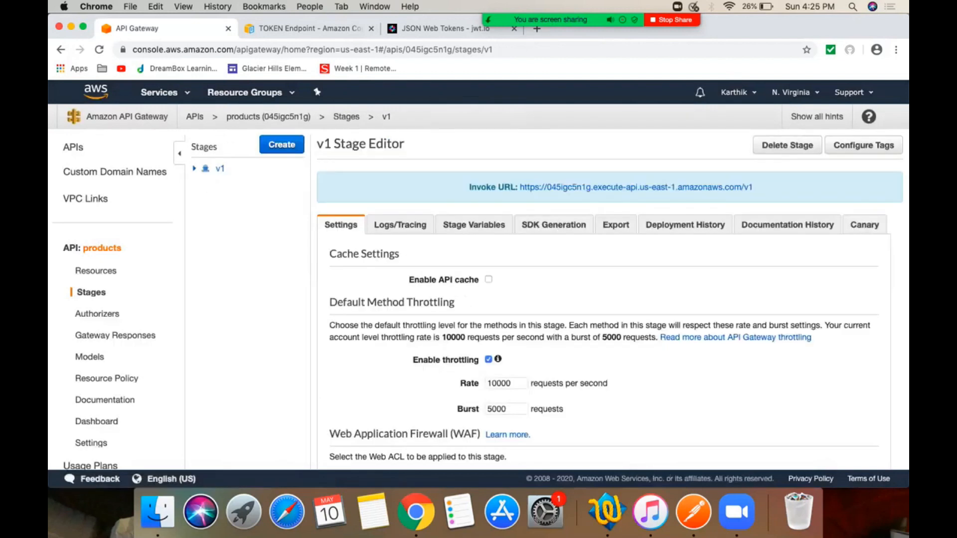
{"action": "left_click", "coordinate": [95, 271]}
- Switch to Postman and resend the DELETE request several times with the Authorization header disabled to test the new deployment
{"action": "left_click", "coordinate": [693, 512]}
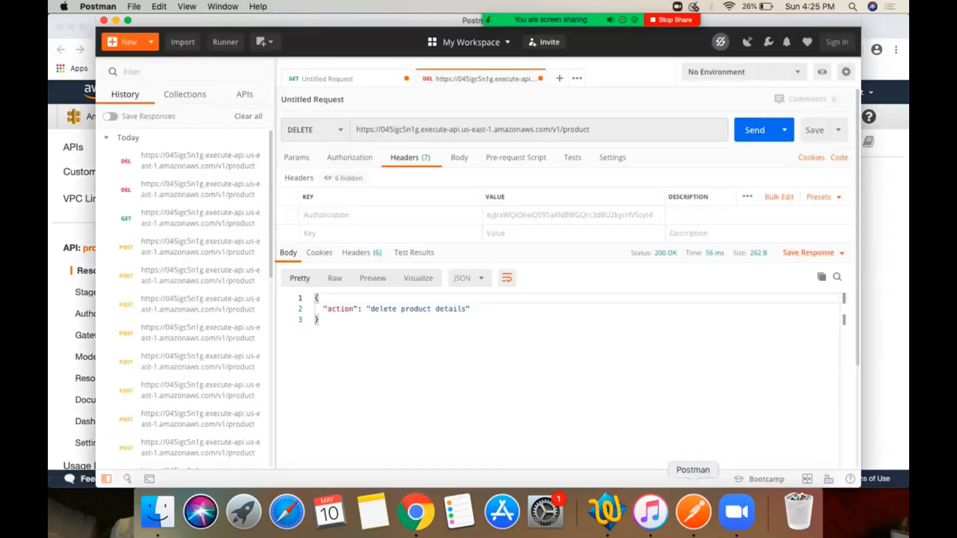
{"action": "left_click", "coordinate": [754, 130]}
{"action": "left_click", "coordinate": [754, 130]}
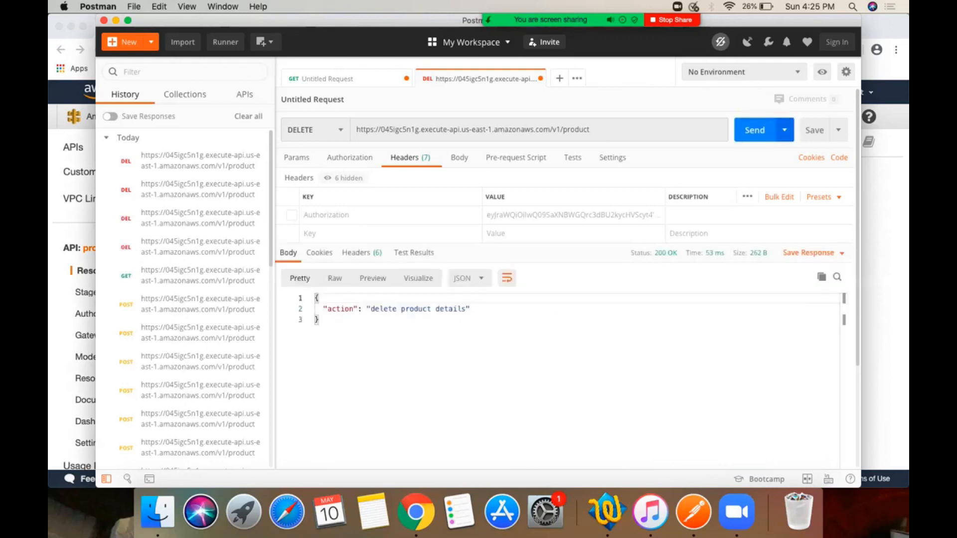
{"action": "left_click", "coordinate": [755, 130]}
{"action": "left_click", "coordinate": [754, 130]}
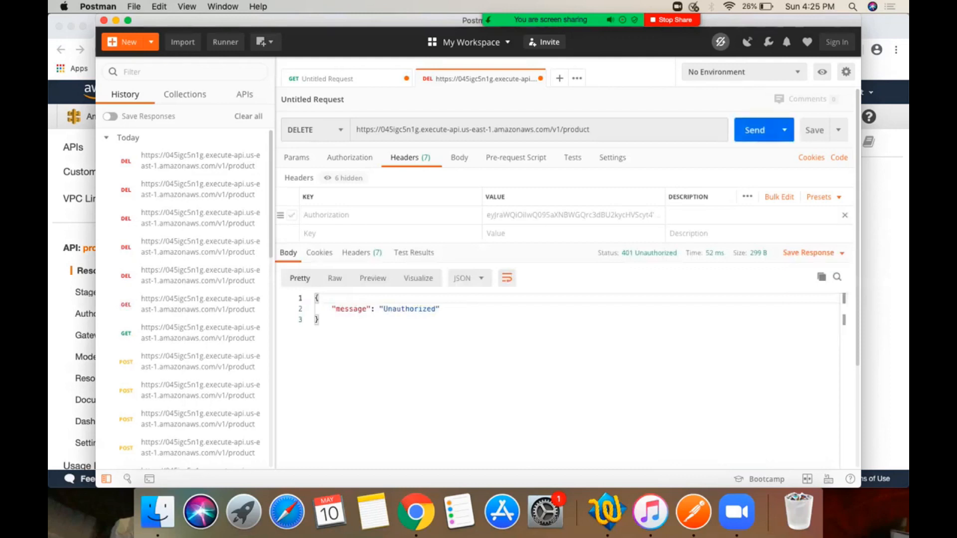
- Re-enable the Authorization header holding the products/delete token and send the DELETE request again
{"action": "left_click", "coordinate": [292, 214]}
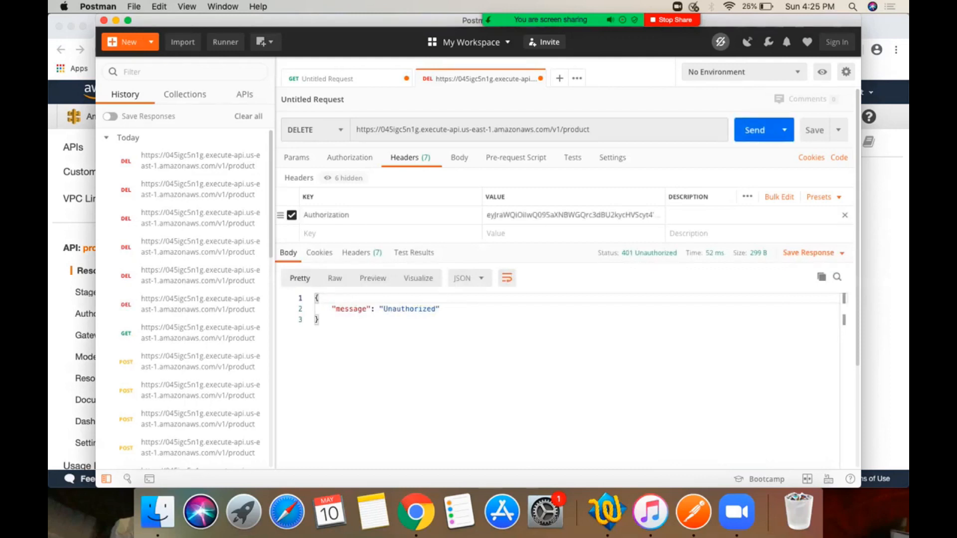
{"action": "left_click", "coordinate": [516, 215]}
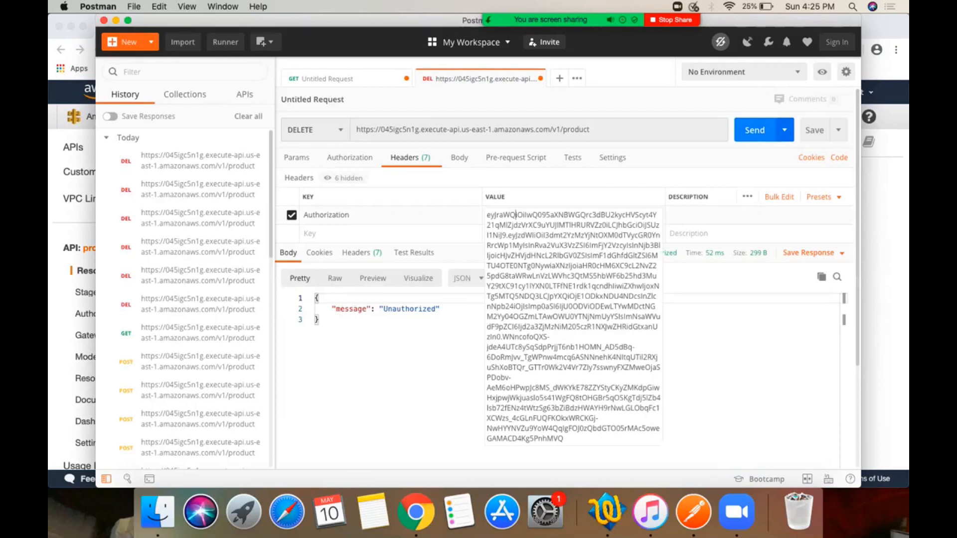
{"action": "left_click", "coordinate": [754, 130]}
{"action": "left_click", "coordinate": [755, 130]}
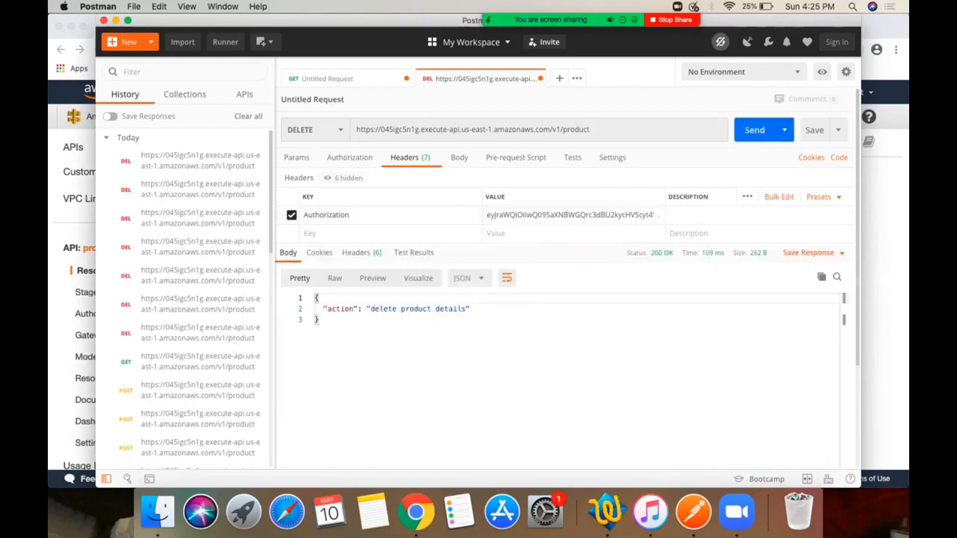
- Change the request method to POST and send it, and repeat with GET, keeping the products/delete token
{"action": "left_click", "coordinate": [314, 130]}
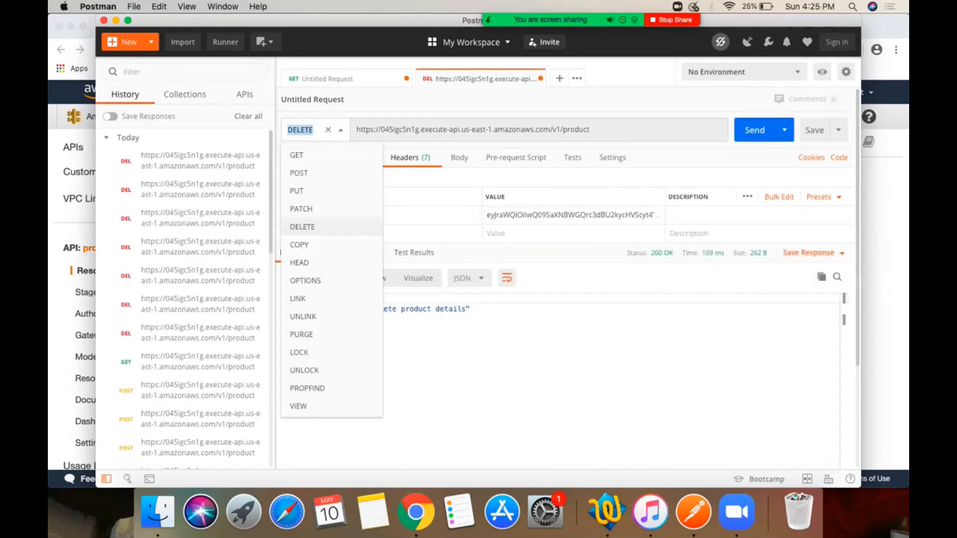
{"action": "left_click", "coordinate": [319, 174]}
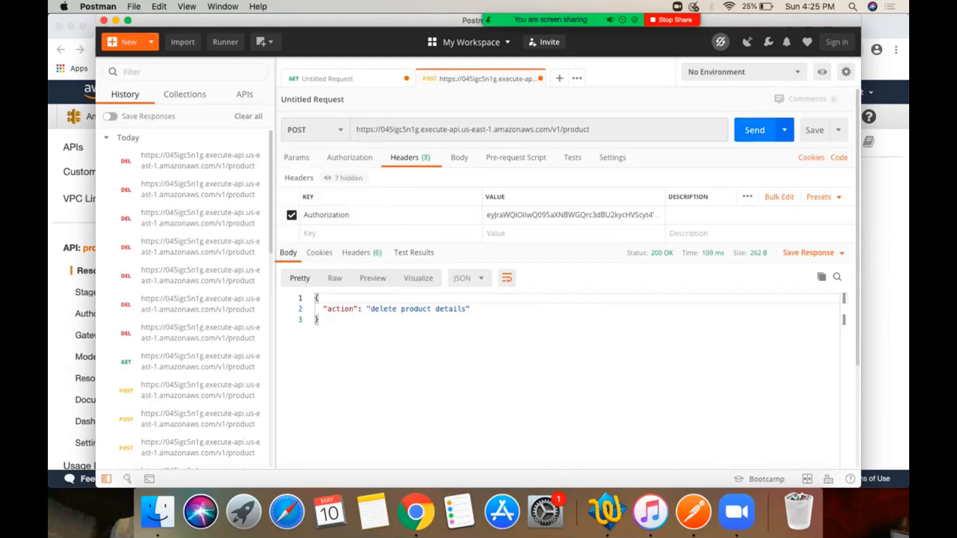
{"action": "left_click", "coordinate": [755, 131]}
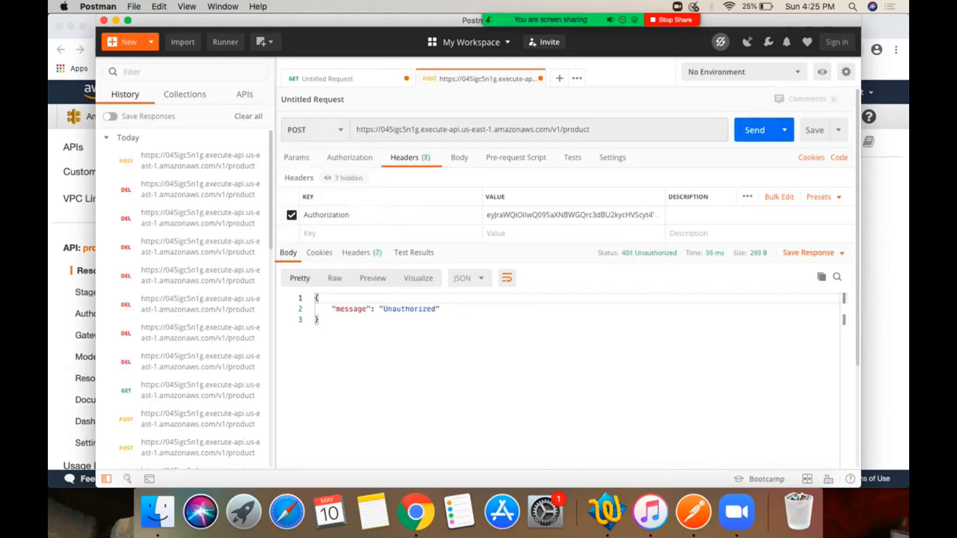
{"action": "left_click", "coordinate": [314, 130]}
{"action": "left_click", "coordinate": [299, 154]}
{"action": "left_click", "coordinate": [754, 130]}
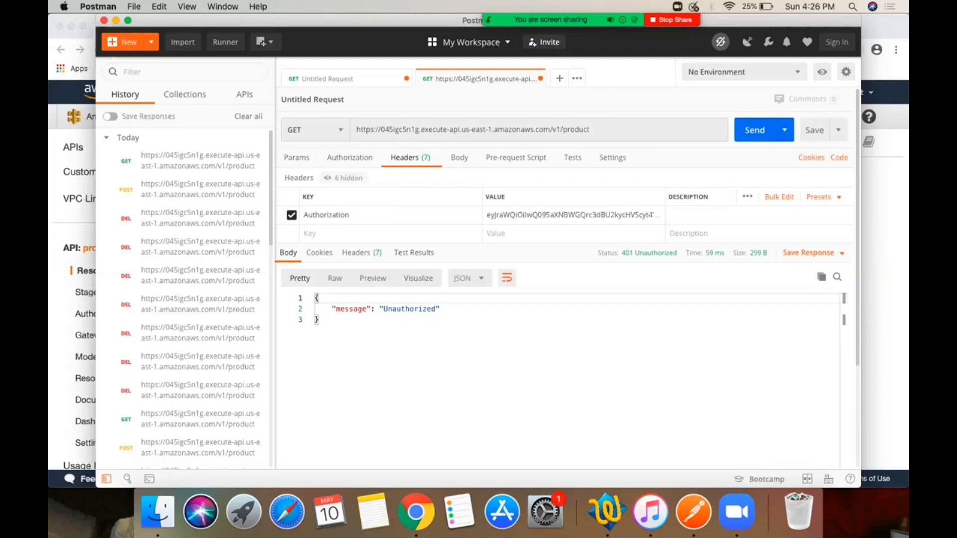
- Request a new OAuth 2.0 access token from the untitled request with the scope set to products/delete products/read
{"action": "left_click", "coordinate": [328, 78]}
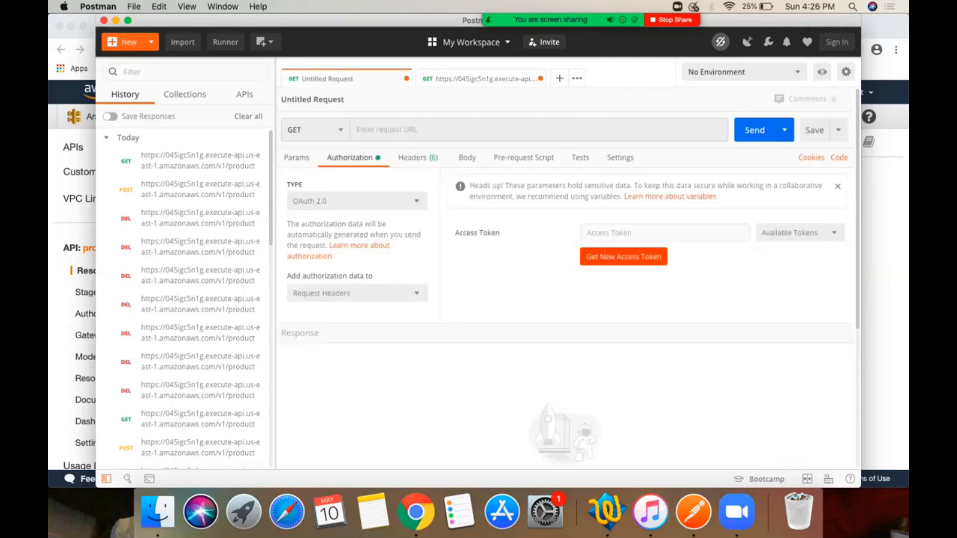
{"action": "left_click", "coordinate": [623, 257]}
{"action": "left_click", "coordinate": [463, 239]}
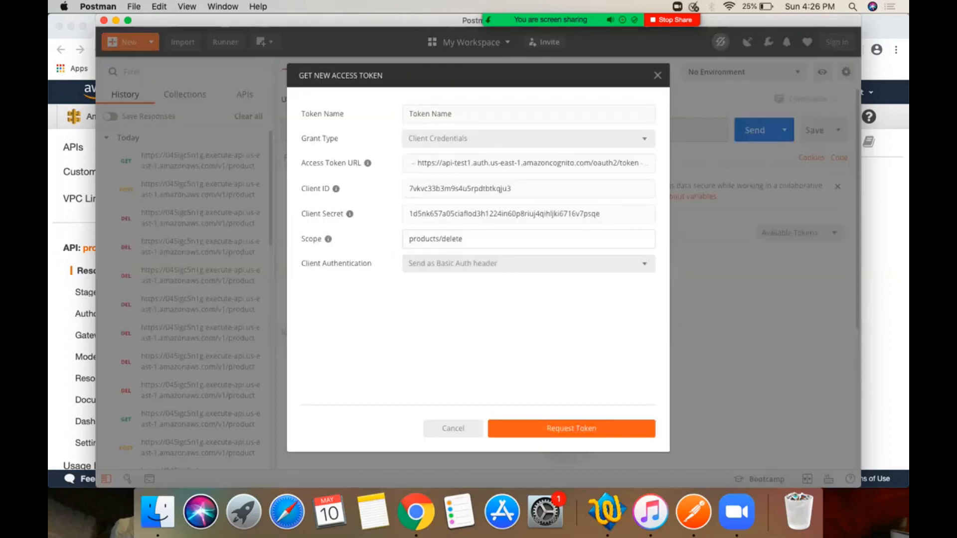
{"action": "mouse_move", "coordinate": [328, 238]}
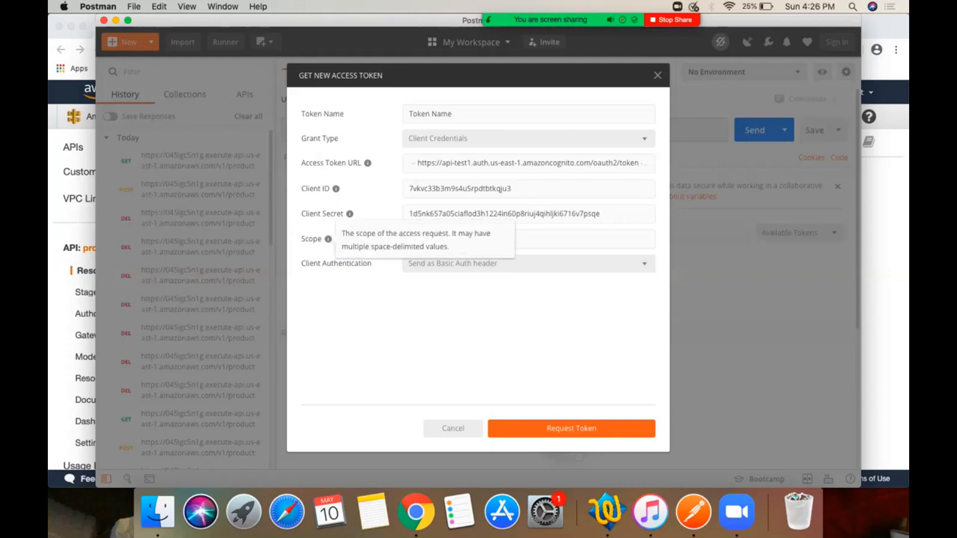
{"action": "left_click_drag", "start_coordinate": [467, 239], "coordinate": [407, 239]}
{"action": "key", "text": "super+c"}
{"action": "left_click", "coordinate": [465, 239]}
{"action": "key", "text": "super+v"}
{"action": "key", "text": "BackSpace"}
{"action": "key", "text": "BackSpace"}
{"action": "key", "text": "BackSpace"}
{"action": "key", "text": "BackSpace"}
{"action": "key", "text": "BackSpace"}
{"action": "key", "text": "BackSpace"}
{"action": "type", "text": "read"}
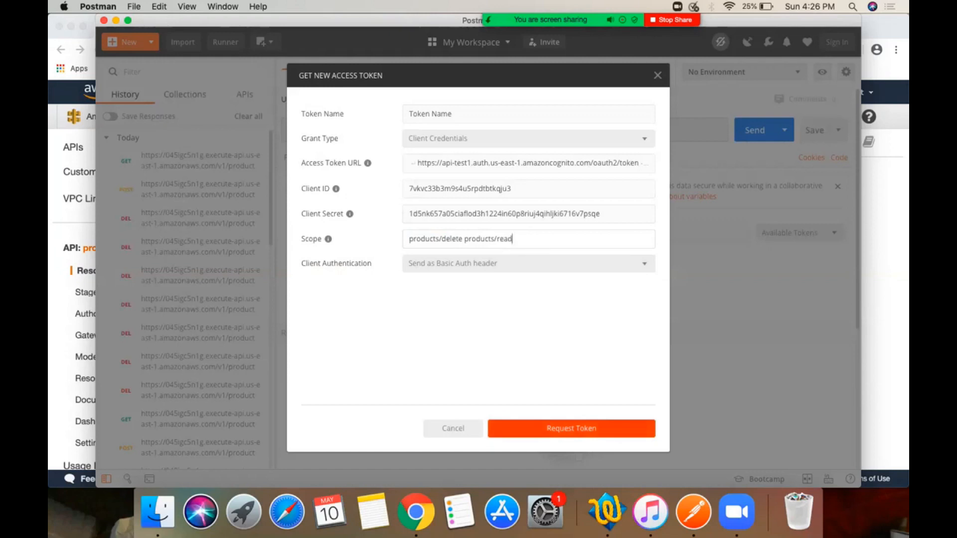
{"action": "left_click", "coordinate": [578, 432]}
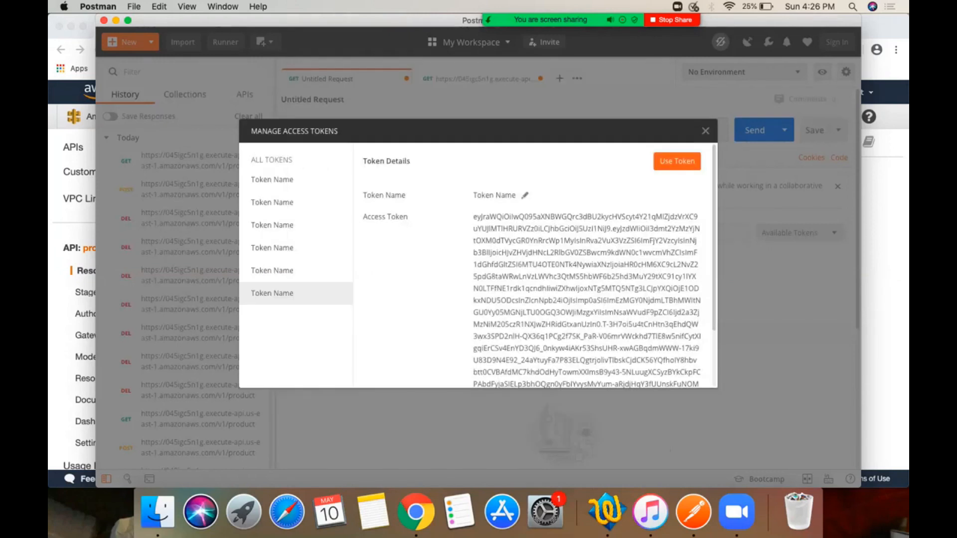
- Copy the newly issued access token and decode it on the jwt.io page in Chrome in place of the previous token
{"action": "left_click_drag", "start_coordinate": [473, 216], "coordinate": [485, 216]}
{"action": "scroll", "coordinate": [486, 216], "scroll_direction": "down", "scroll_amount": 3}
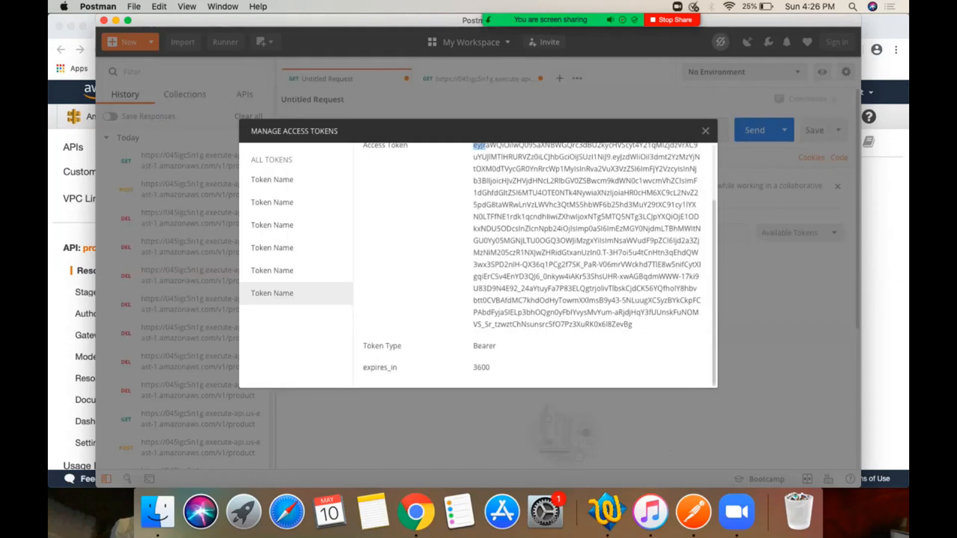
{"action": "key", "text": "super+a"}
{"action": "key", "text": "super+c"}
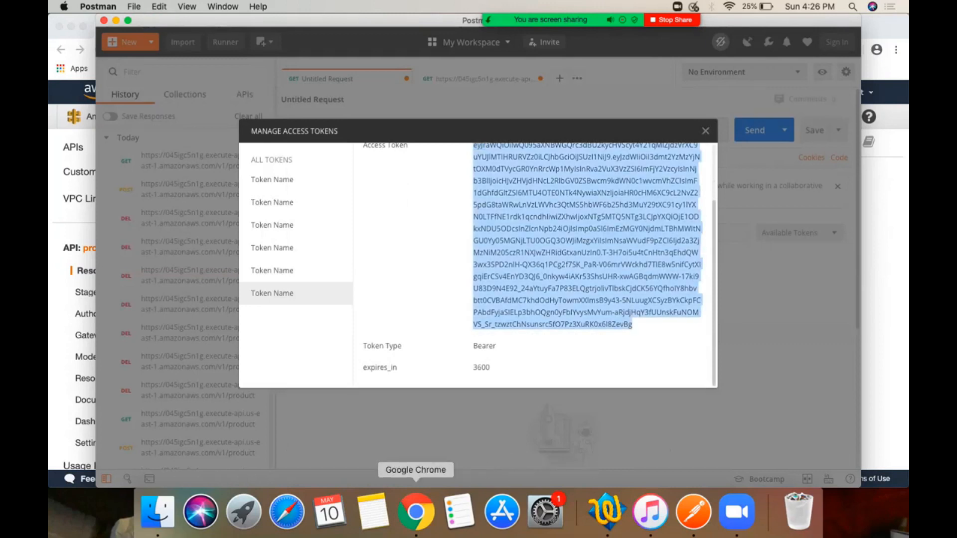
{"action": "left_click", "coordinate": [415, 512]}
{"action": "left_click", "coordinate": [438, 28]}
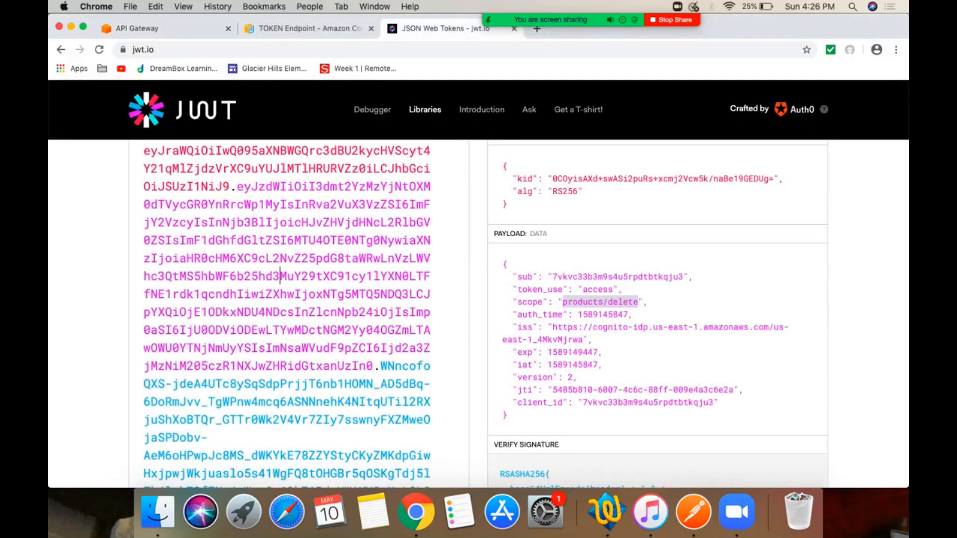
{"action": "key", "text": "super+a"}
{"action": "key", "text": "BackSpace"}
{"action": "key", "text": "super+v"}
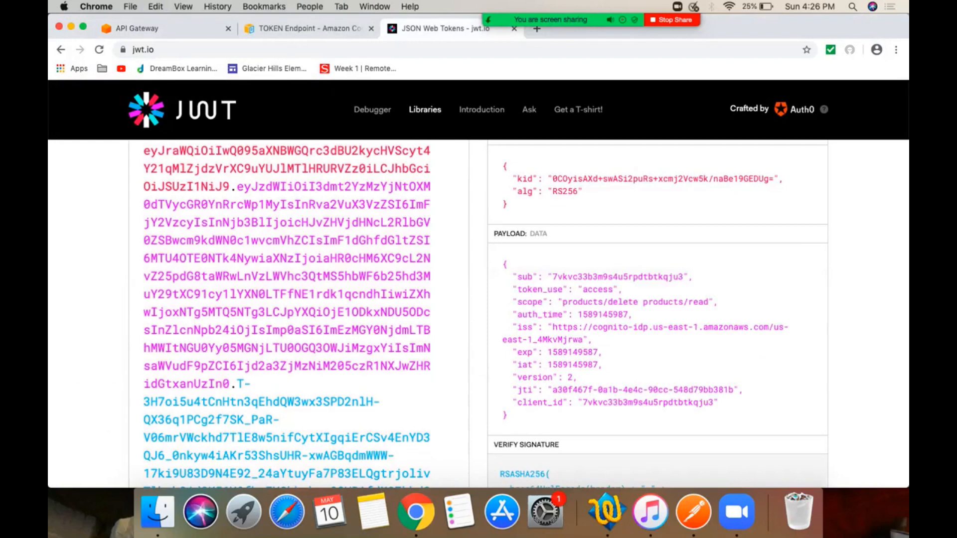
- Back in Postman, replace the Authorization header value of the product request with the copied access token and send the GET request
{"action": "left_click", "coordinate": [693, 511]}
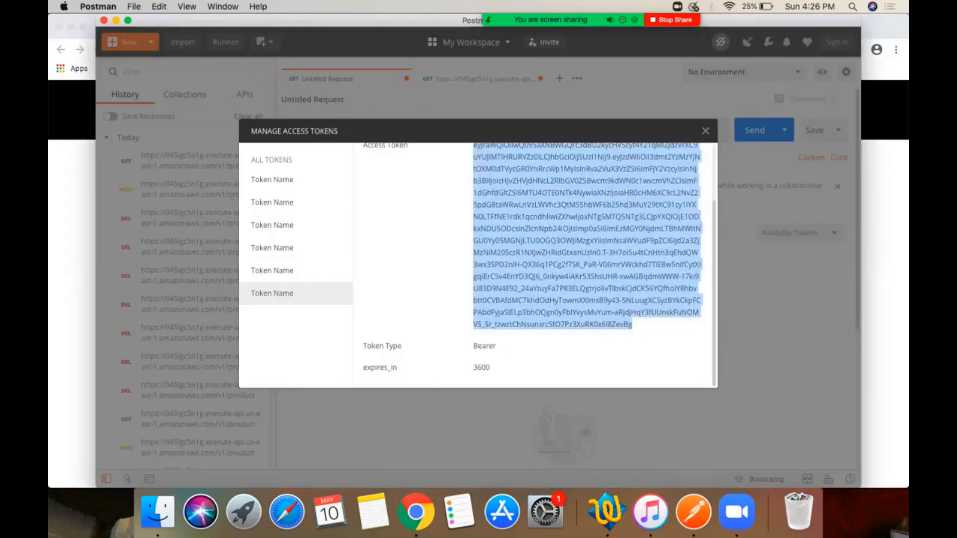
{"action": "key", "text": "Escape"}
{"action": "left_click", "coordinate": [479, 79]}
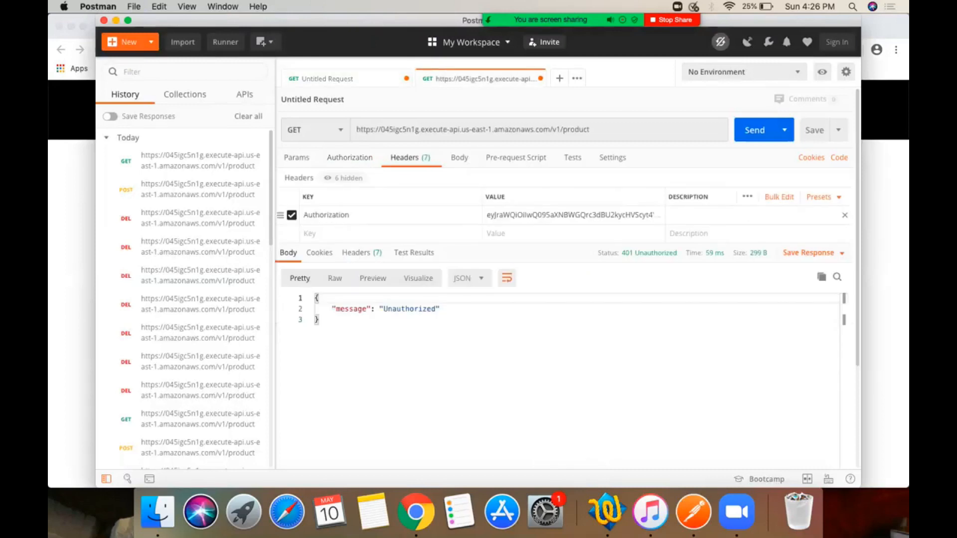
{"action": "left_click", "coordinate": [515, 214]}
{"action": "key", "text": "super+a"}
{"action": "key", "text": "BackSpace"}
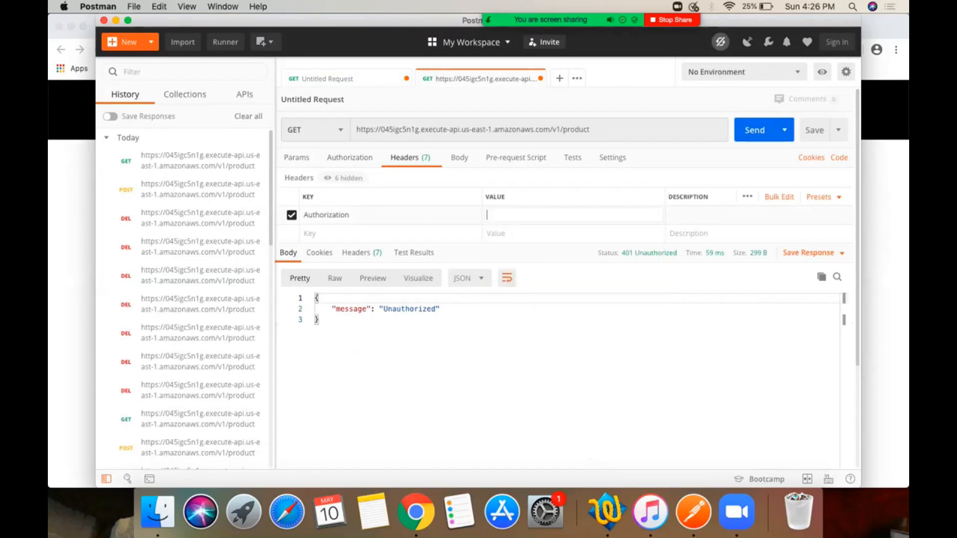
{"action": "key", "text": "super+v"}
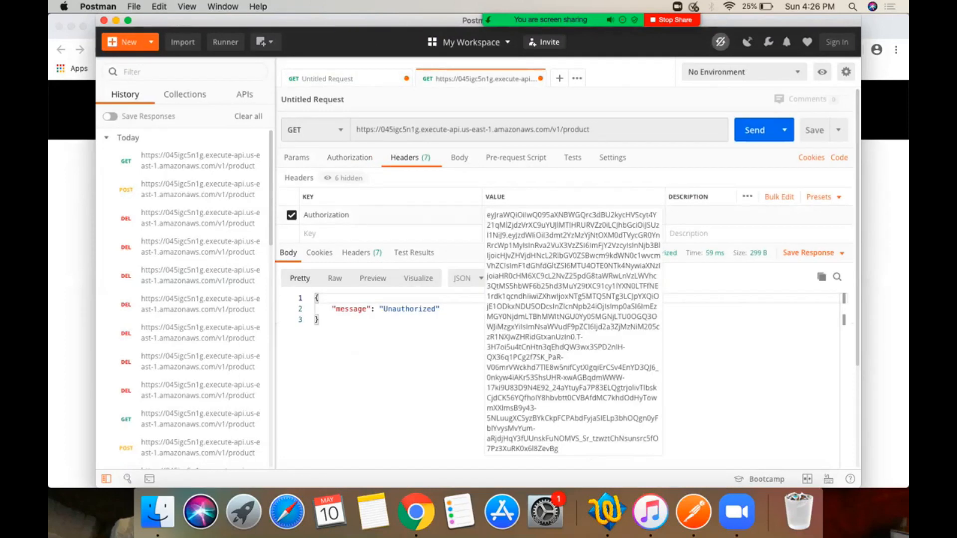
{"action": "key", "text": "super+Return"}
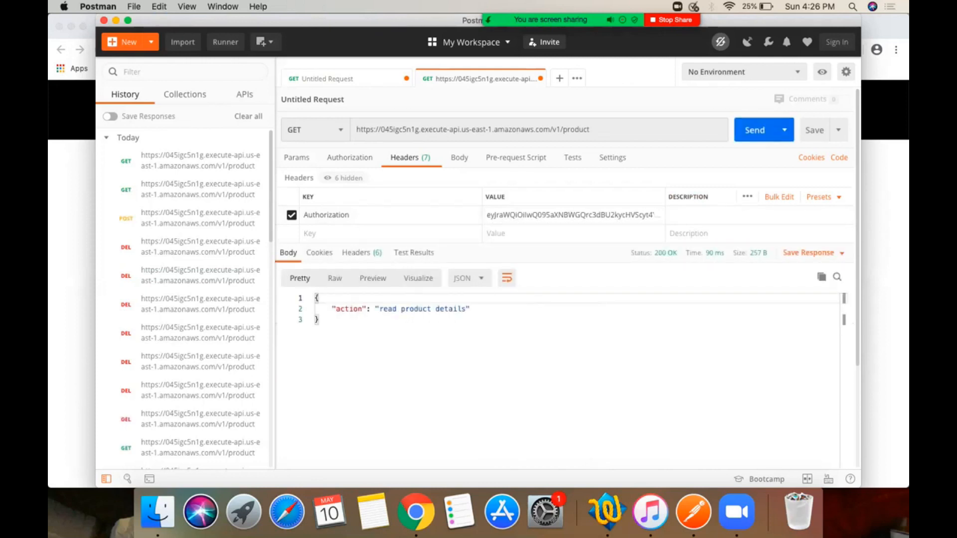
- Change the product request's method to POST and send it, and repeat with DELETE, keeping the products/delete products/read token
{"action": "left_click", "coordinate": [311, 130]}
{"action": "left_click", "coordinate": [299, 172]}
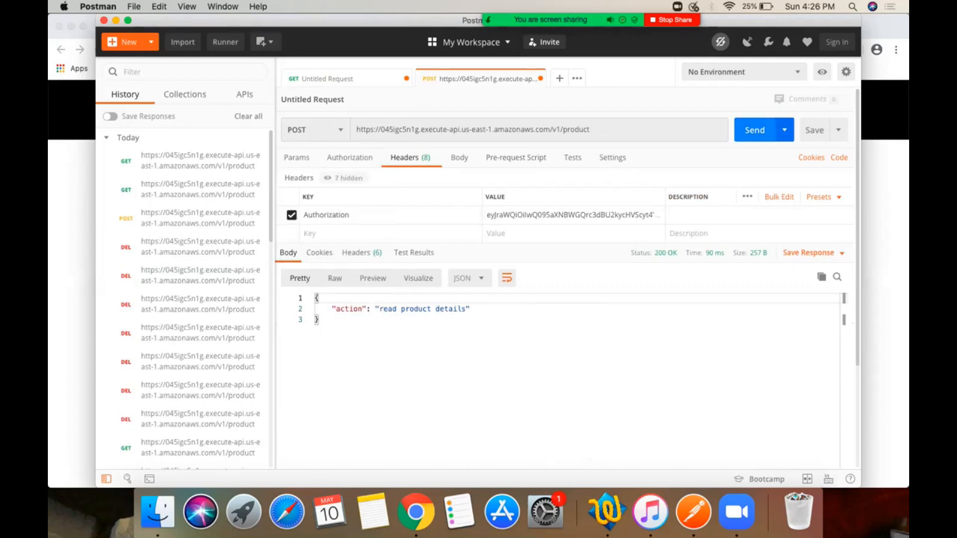
{"action": "left_click", "coordinate": [755, 130]}
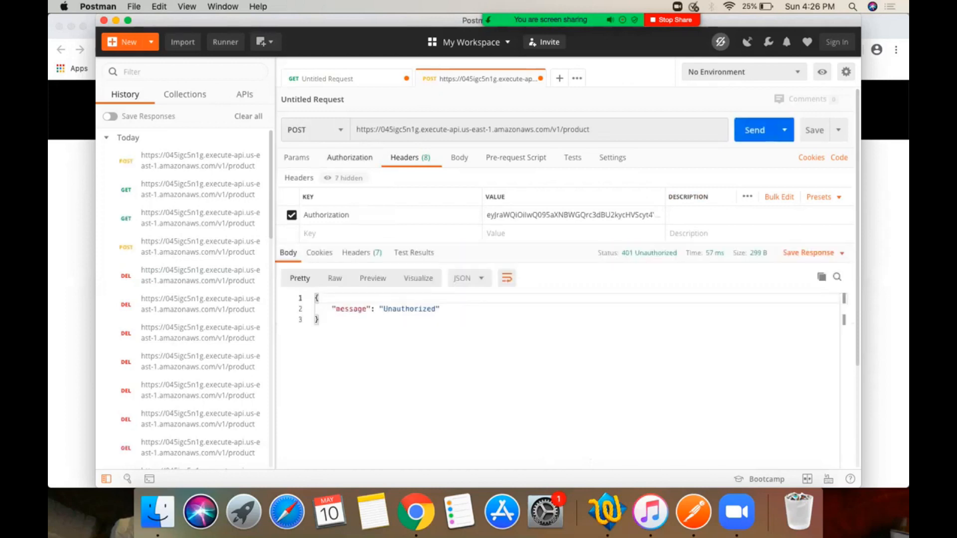
{"action": "left_click", "coordinate": [315, 130]}
{"action": "left_click", "coordinate": [365, 226]}
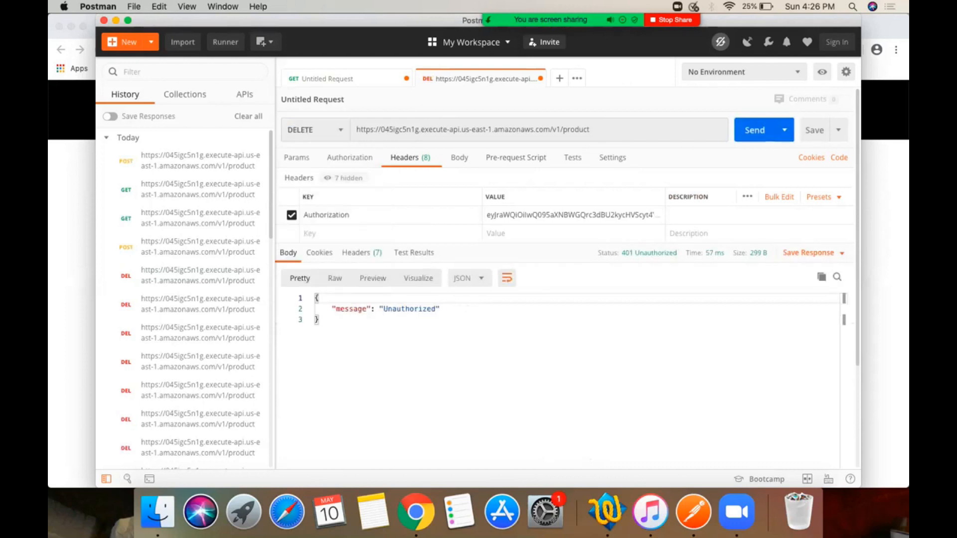
{"action": "left_click", "coordinate": [754, 130]}
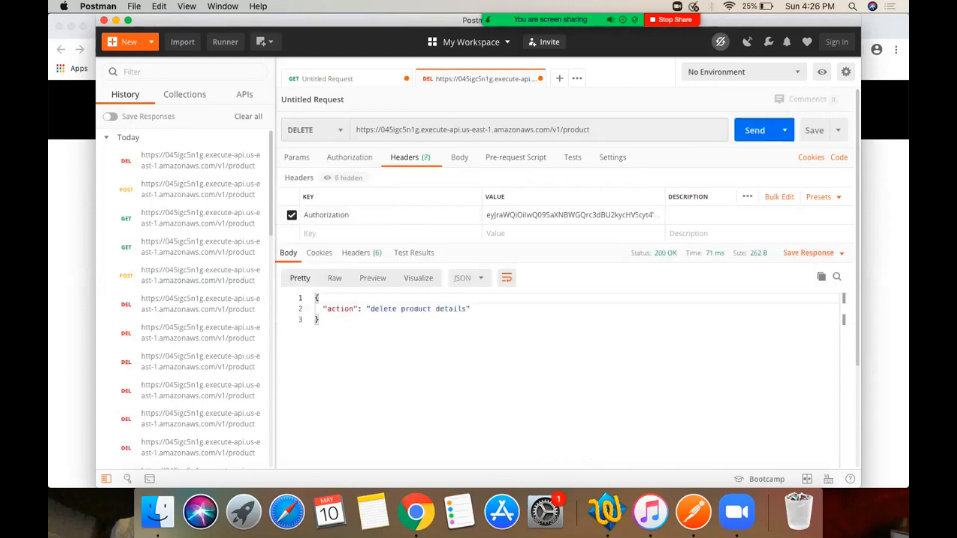
- Clear the scope in the untitled request's OAuth 2.0 token settings and request a new access token
{"action": "left_click", "coordinate": [328, 79]}
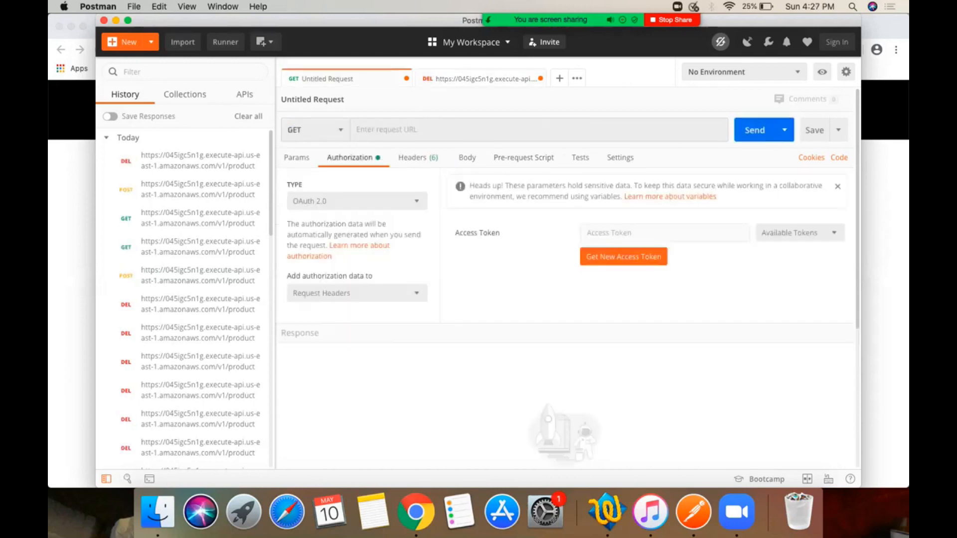
{"action": "left_click", "coordinate": [622, 256]}
{"action": "left_click_drag", "start_coordinate": [514, 239], "coordinate": [407, 240]}
{"action": "key", "text": "BackSpace"}
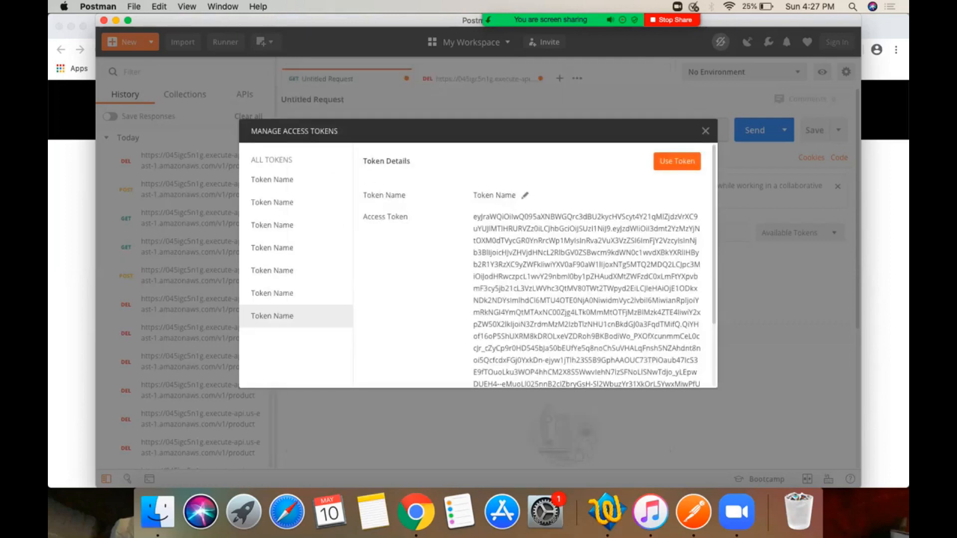
- Copy the access token requested without a scope and decode it on jwt.io in Chrome to examine its scopes
{"action": "left_click_drag", "start_coordinate": [473, 217], "coordinate": [516, 241]}
{"action": "scroll", "coordinate": [516, 241], "scroll_direction": "down", "scroll_amount": 3}
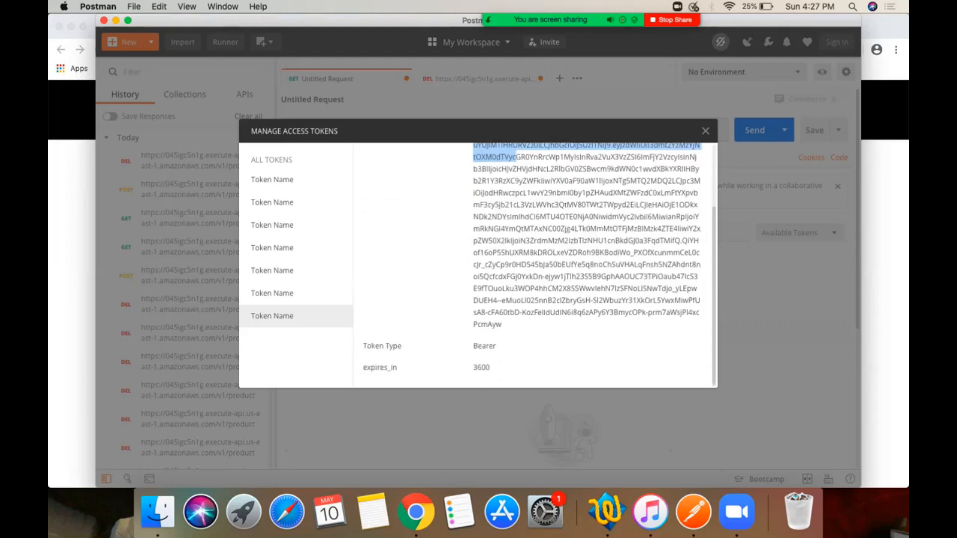
{"action": "left_click", "coordinate": [501, 324], "text": "shift"}
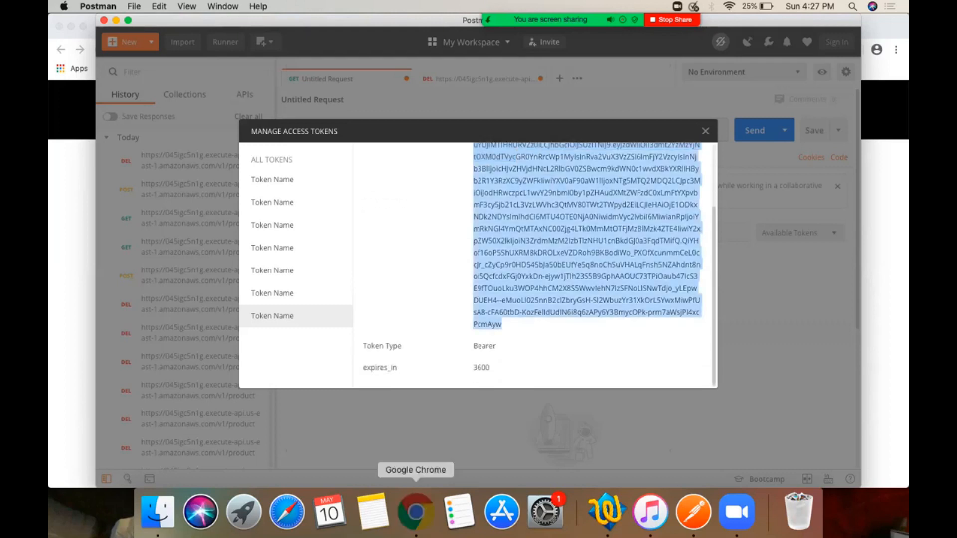
{"action": "left_click", "coordinate": [415, 512]}
{"action": "key", "text": "super+a"}
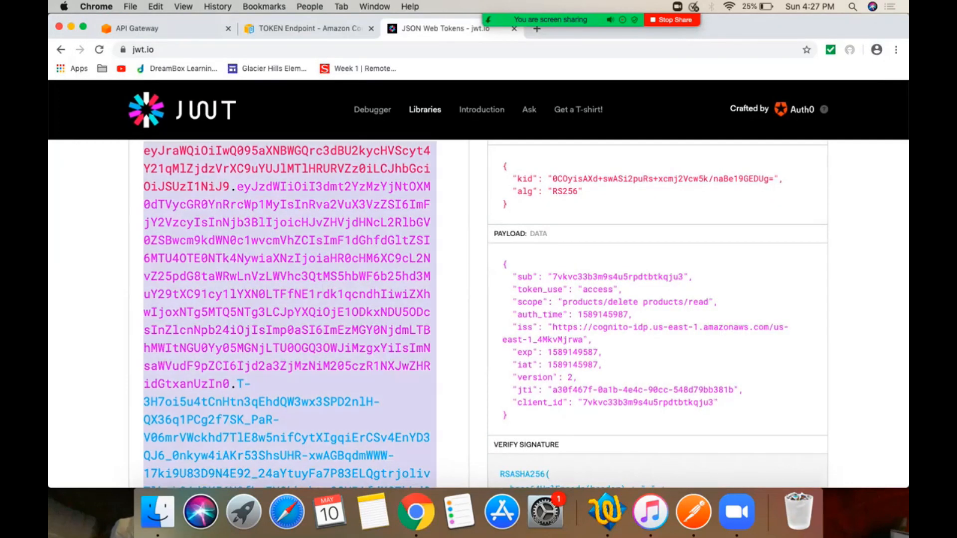
{"action": "key", "text": "super+v"}
{"action": "scroll", "coordinate": [439, 299], "scroll_direction": "up", "scroll_amount": 2}
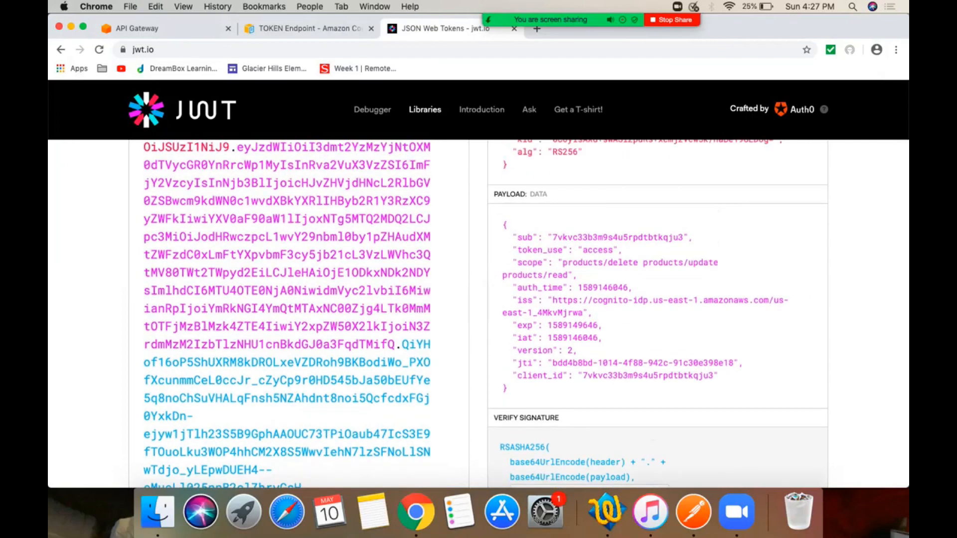
- Return to Postman, replace the product request's Authorization header value with the latest access token and send the DELETE request
{"action": "left_click", "coordinate": [692, 511]}
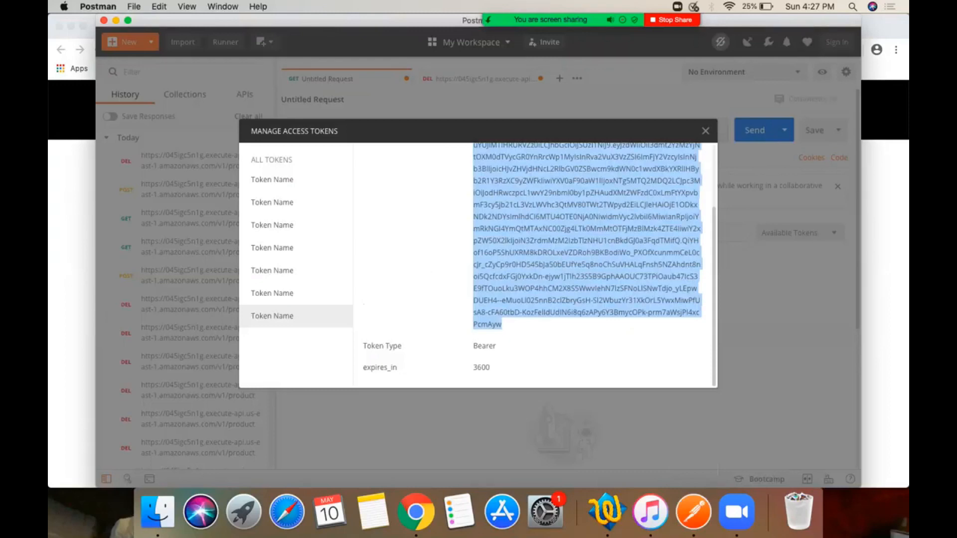
{"action": "left_click", "coordinate": [705, 131]}
{"action": "left_click", "coordinate": [480, 79]}
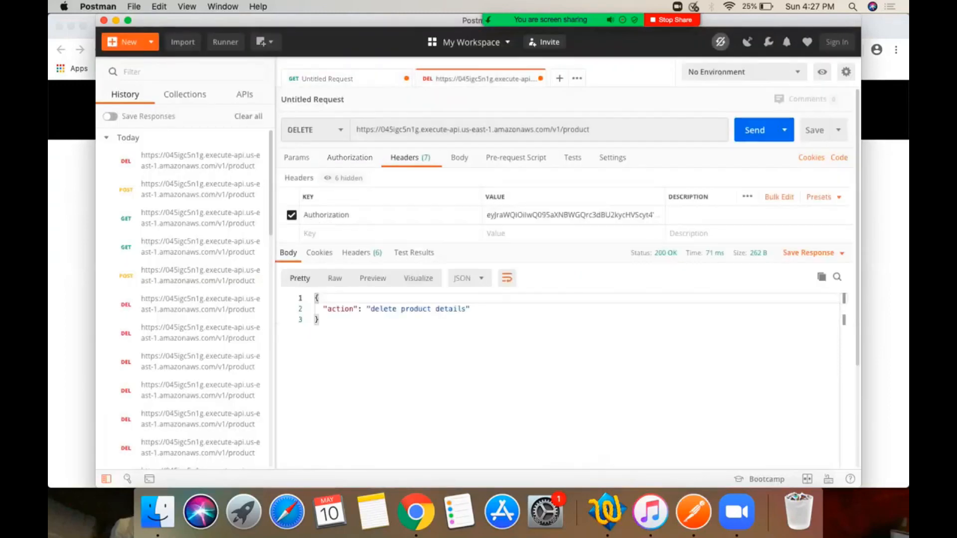
{"action": "left_click", "coordinate": [497, 215]}
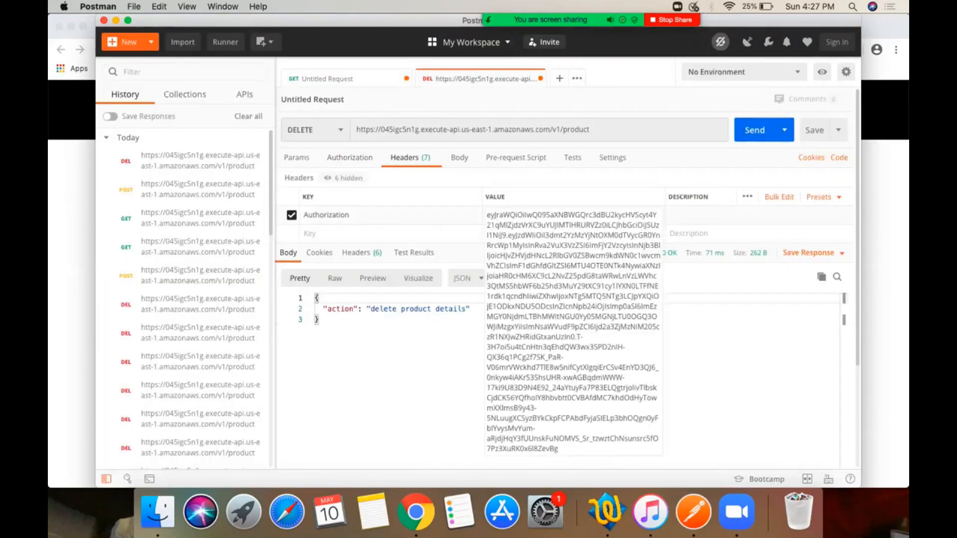
{"action": "key", "text": "super+a"}
{"action": "key", "text": "BackSpace"}
{"action": "key", "text": "super+v"}
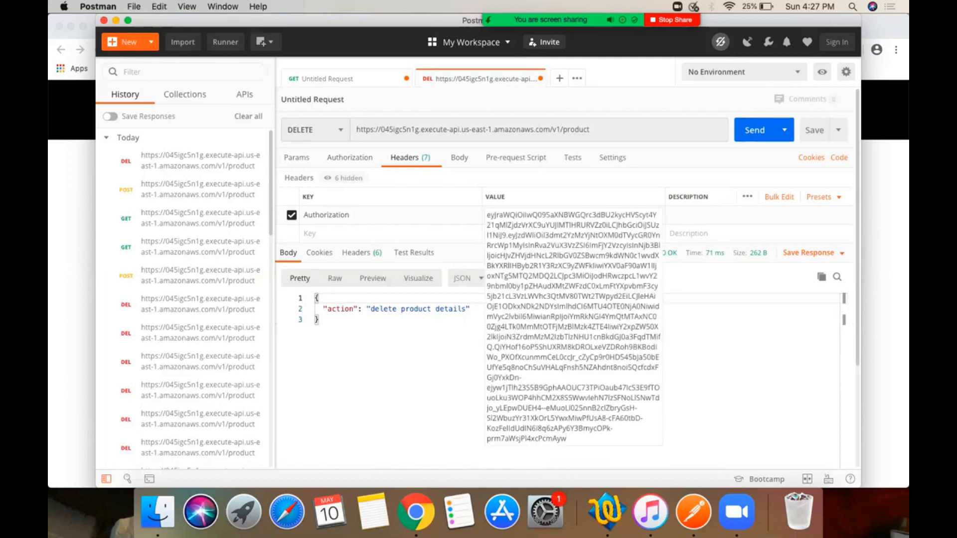
{"action": "key", "text": "super+Return"}
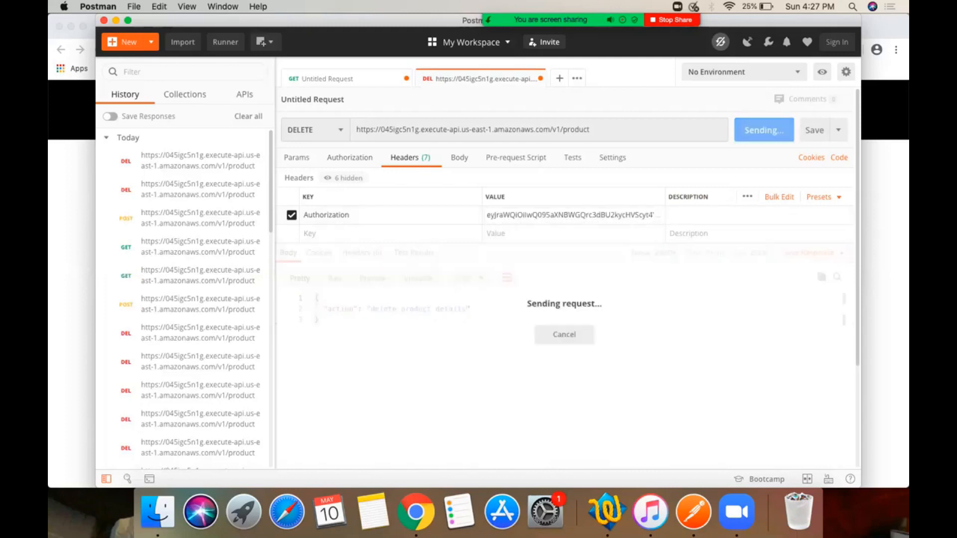
- Send the product request as POST and as GET with the latest access token in the Authorization header
{"action": "left_click", "coordinate": [314, 129]}
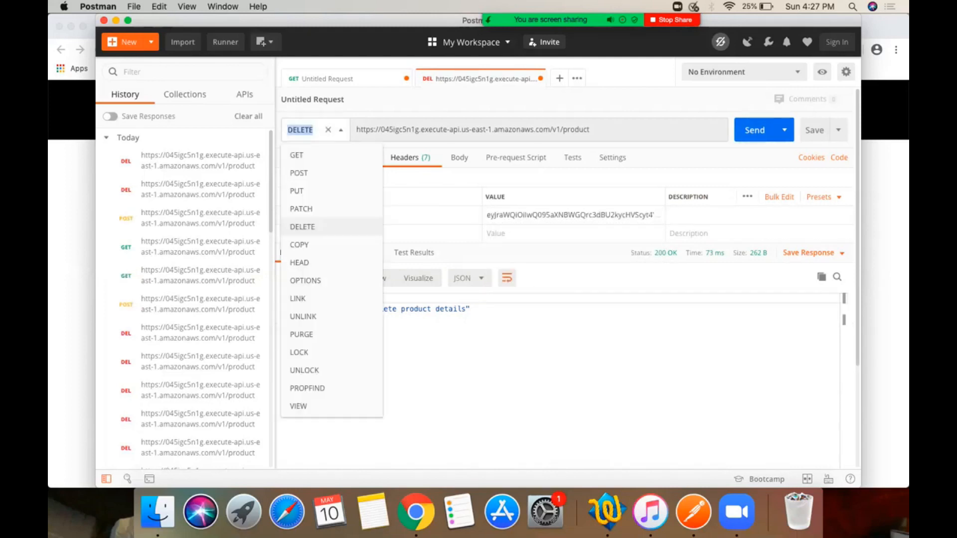
{"action": "left_click", "coordinate": [349, 173]}
{"action": "key", "text": "super+Return"}
{"action": "left_click", "coordinate": [314, 129]}
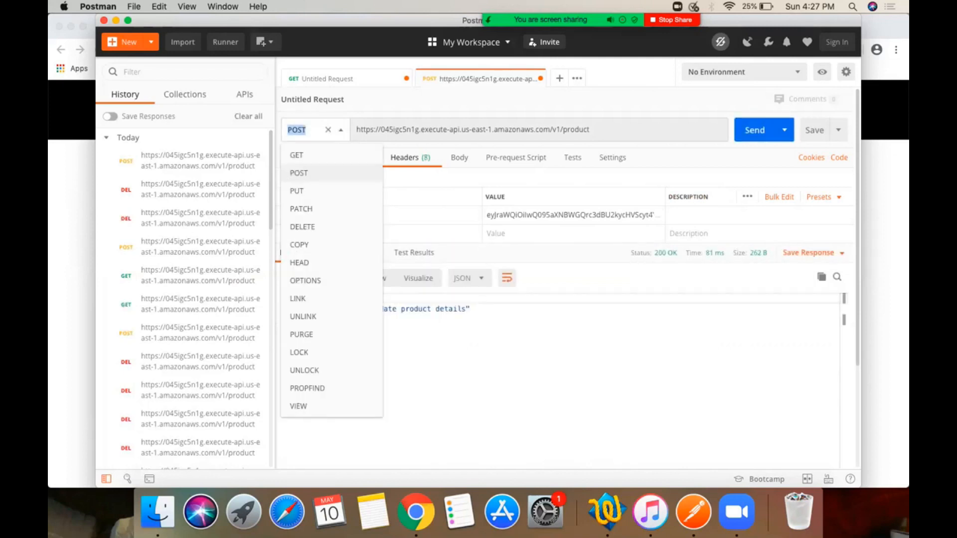
{"action": "left_click", "coordinate": [349, 154]}
{"action": "key", "text": "super+Return"}
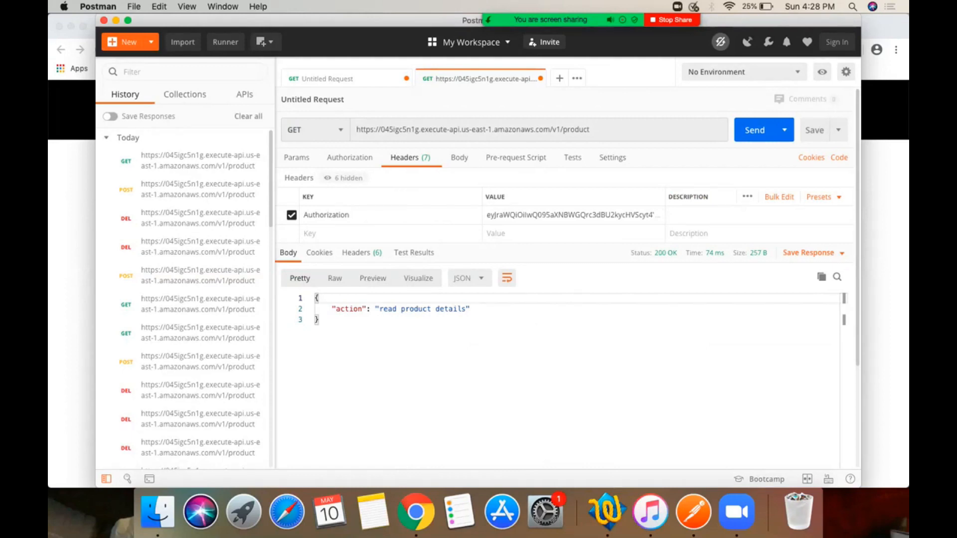
{"action": "left_click", "coordinate": [116, 20]}
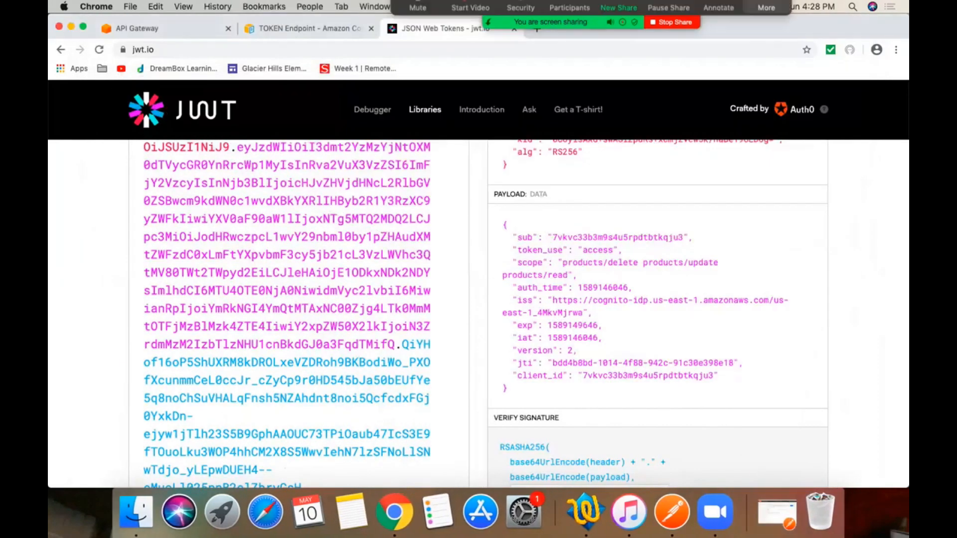
{"action": "left_click", "coordinate": [766, 29]}
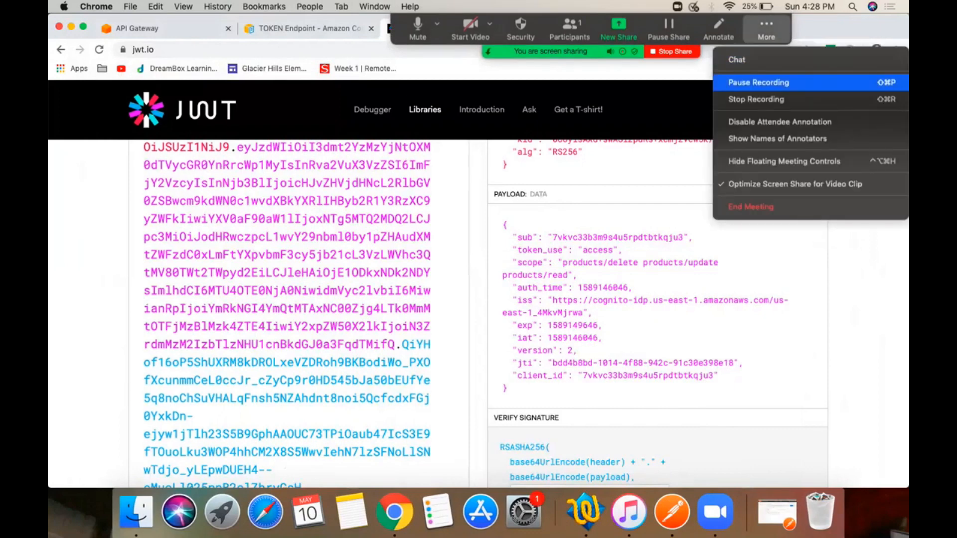